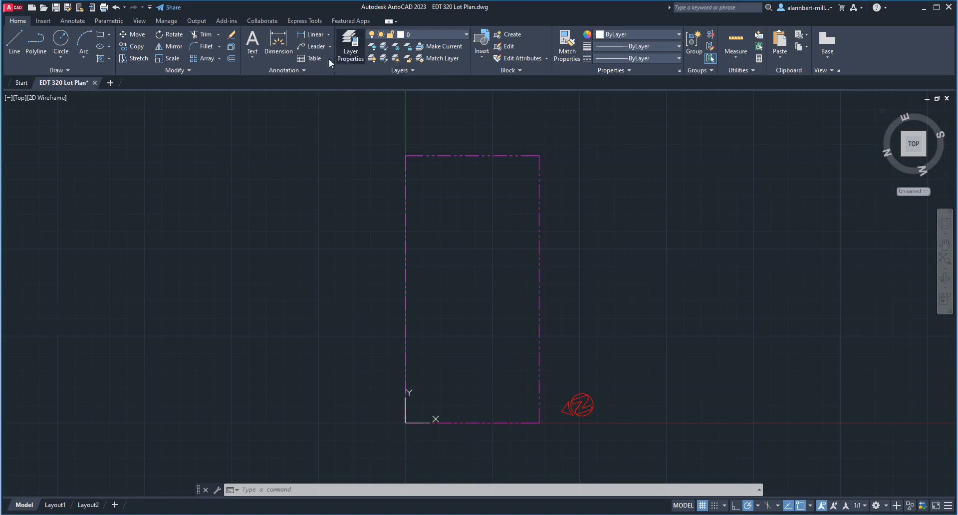
Create a new layer named C-CURB and set its color to red.
left_click(351, 47)
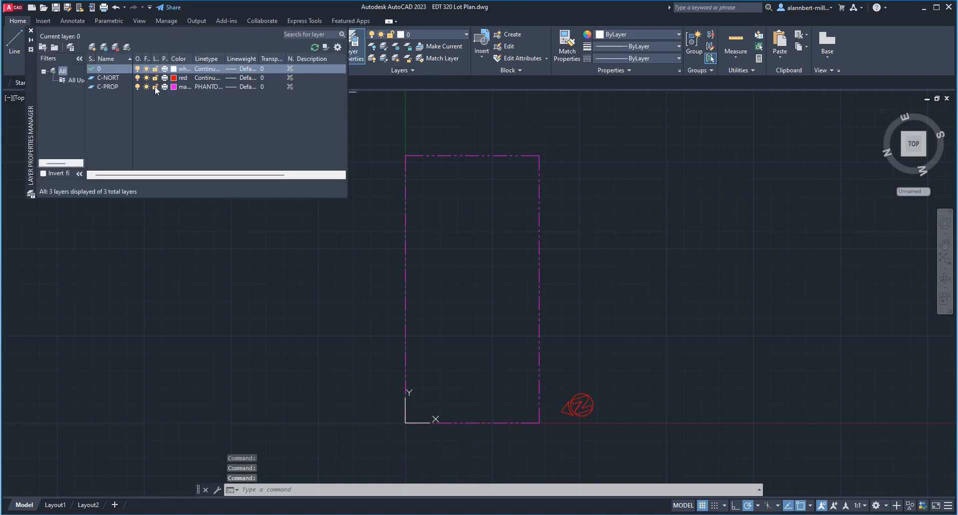
left_click(92, 48)
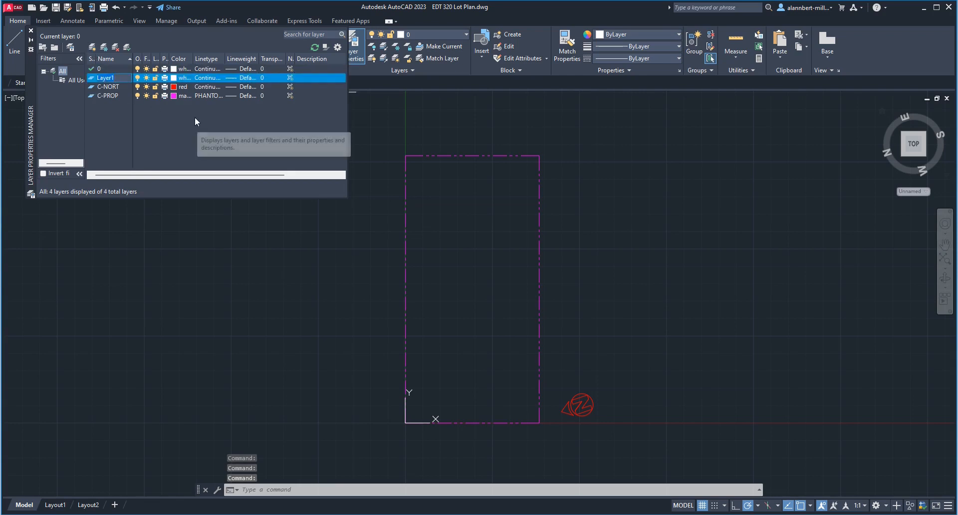
type("C-CURB")
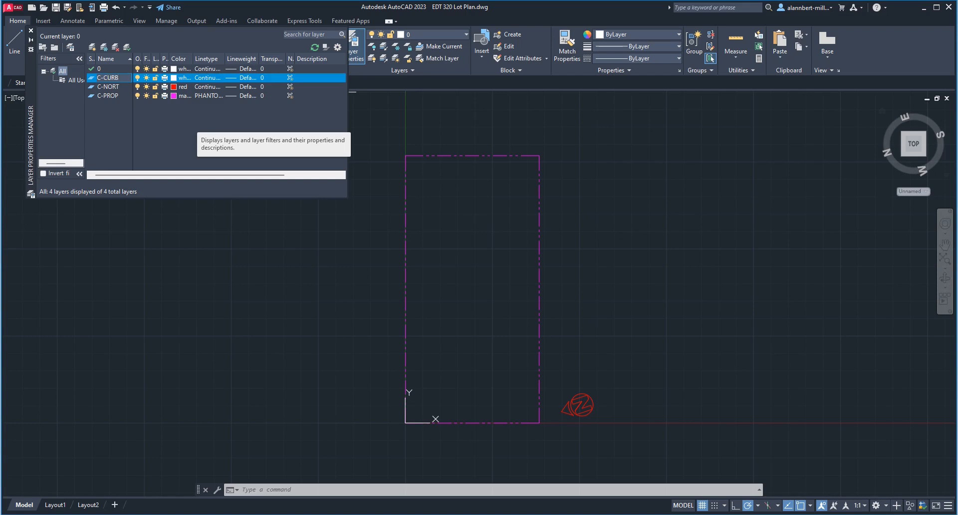
left_click(173, 78)
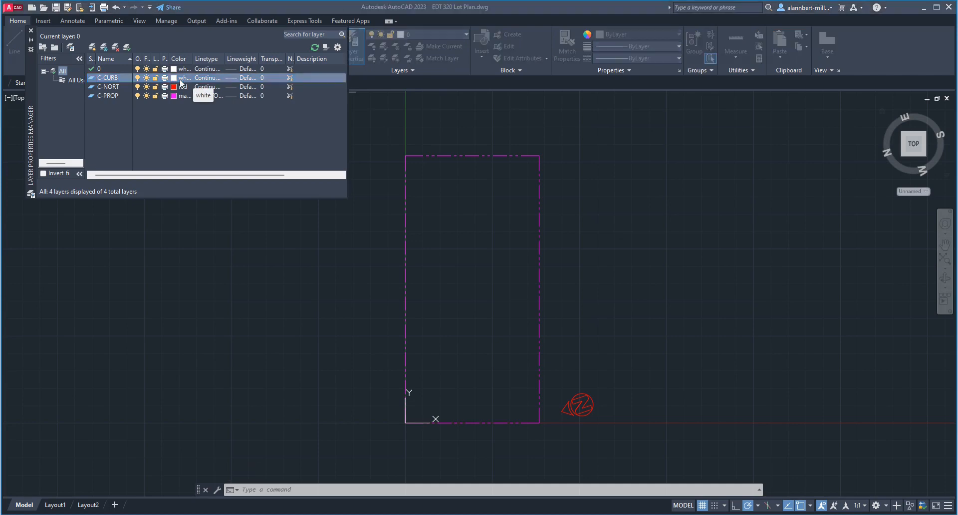
left_click(402, 285)
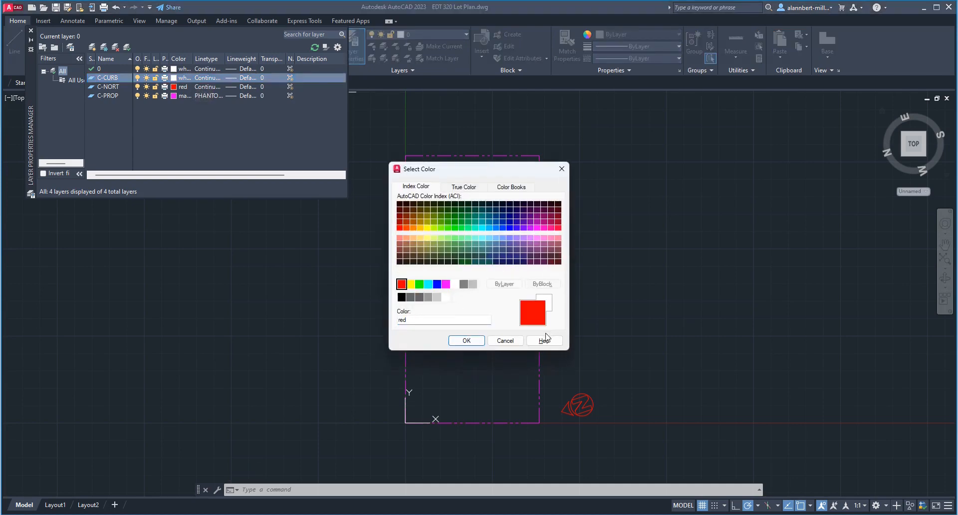
left_click(467, 341)
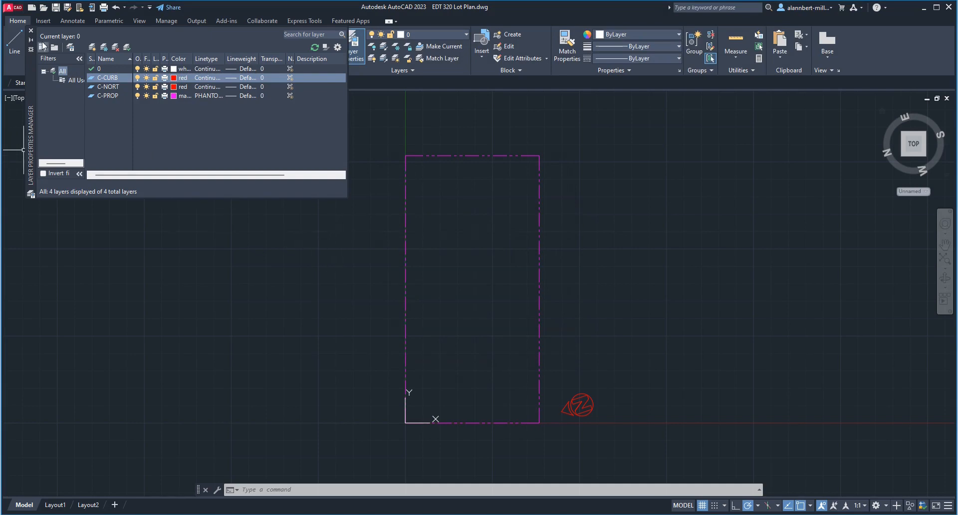
left_click(31, 30)
Offset the lot's bottom property line 5' outward, below the lot.
scroll(536, 443, "down", 3)
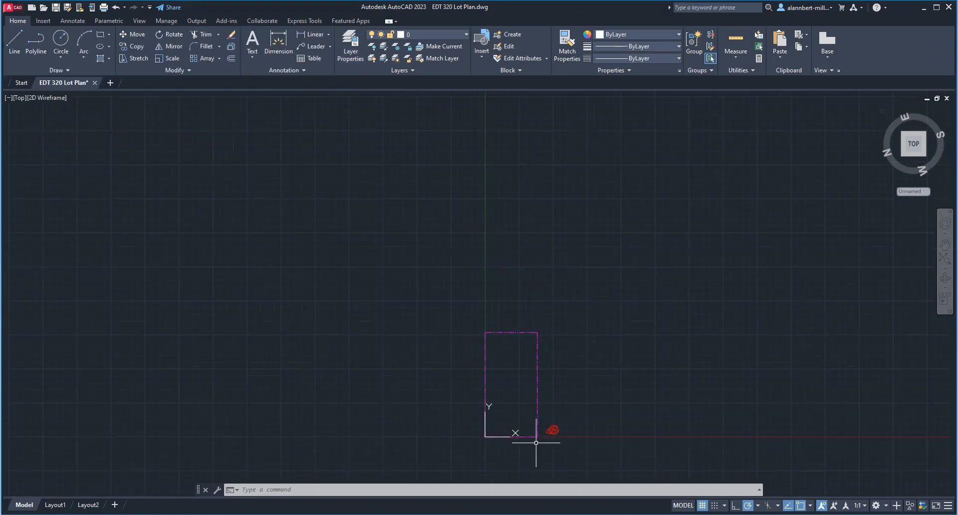
scroll(536, 443, "up", 8)
scroll(532, 439, "down", 4)
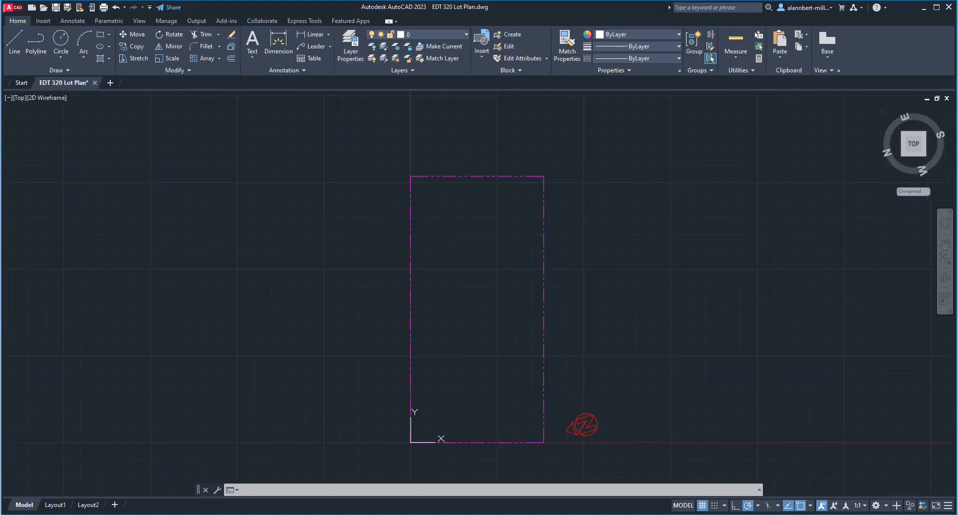
mouse_move(532, 439)
middle_mouse_down("shift")
mouse_move(504, 393)
mouse_move(549, 389)
mouse_move(586, 253)
middle_mouse_up("shift")
left_click(915, 138)
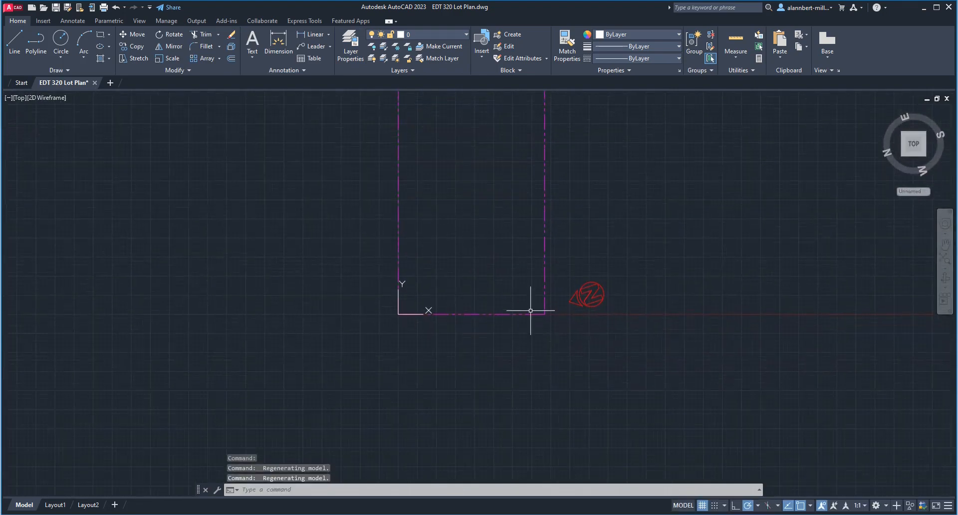
scroll(529, 313, "down", 2)
scroll(529, 314, "up", 6)
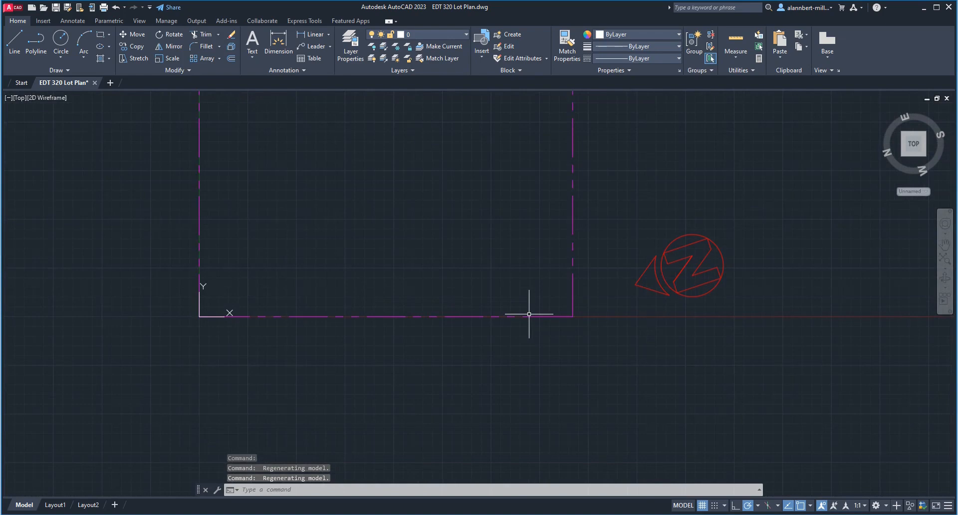
scroll(529, 314, "up", 2)
scroll(592, 328, "down", 2)
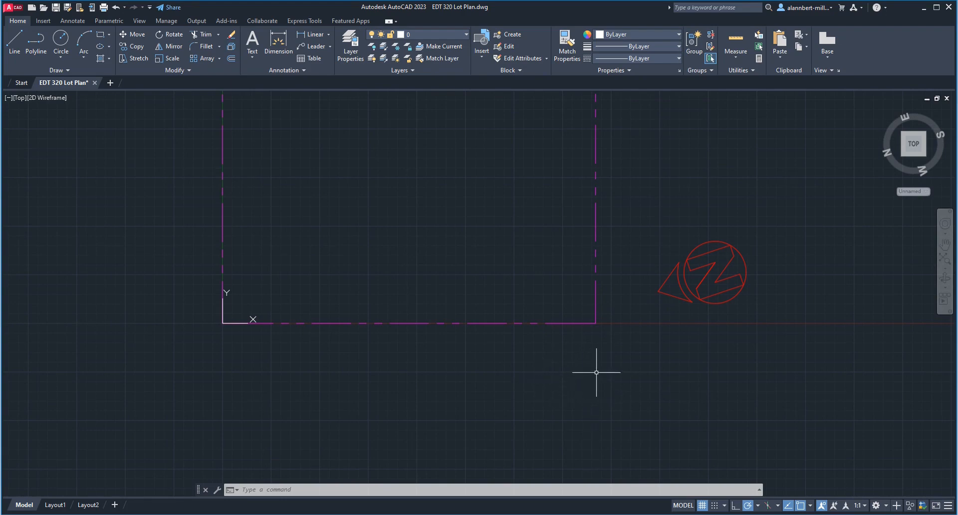
type("offs")
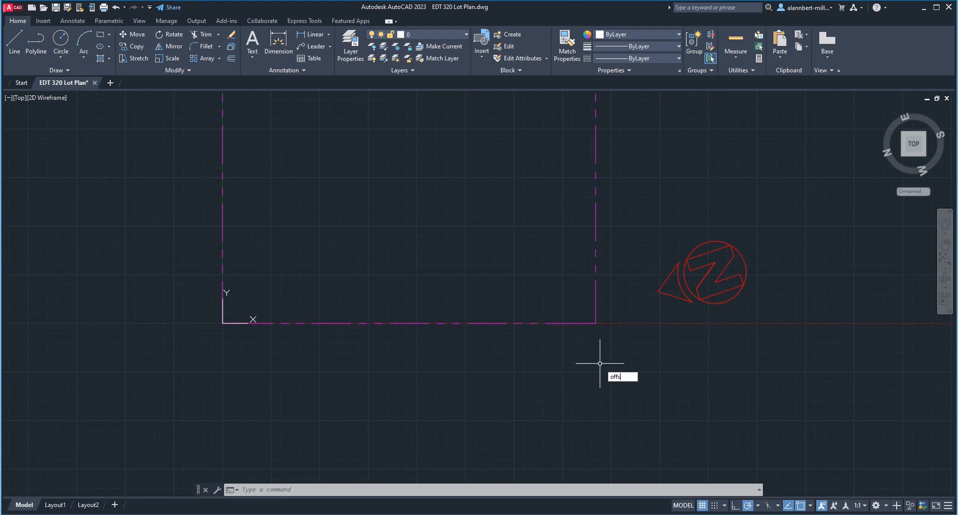
key("Return")
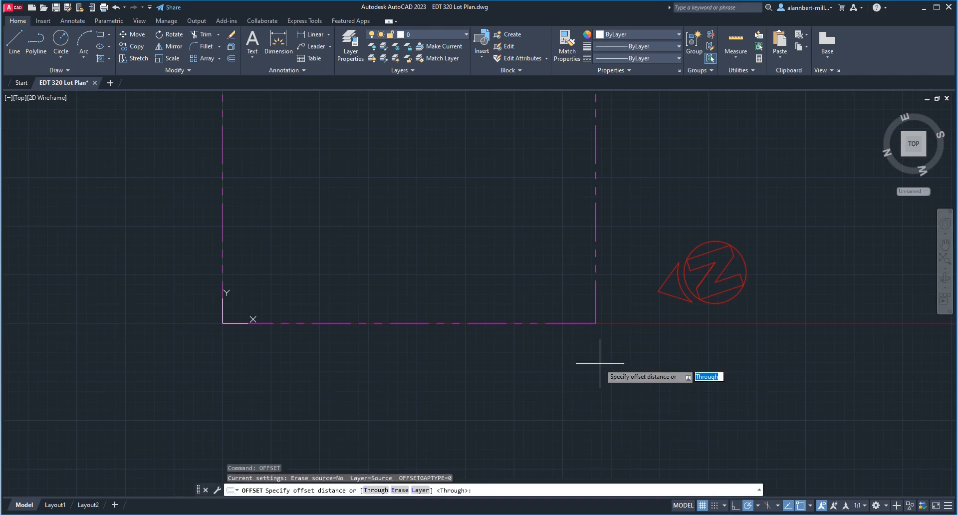
type("5")
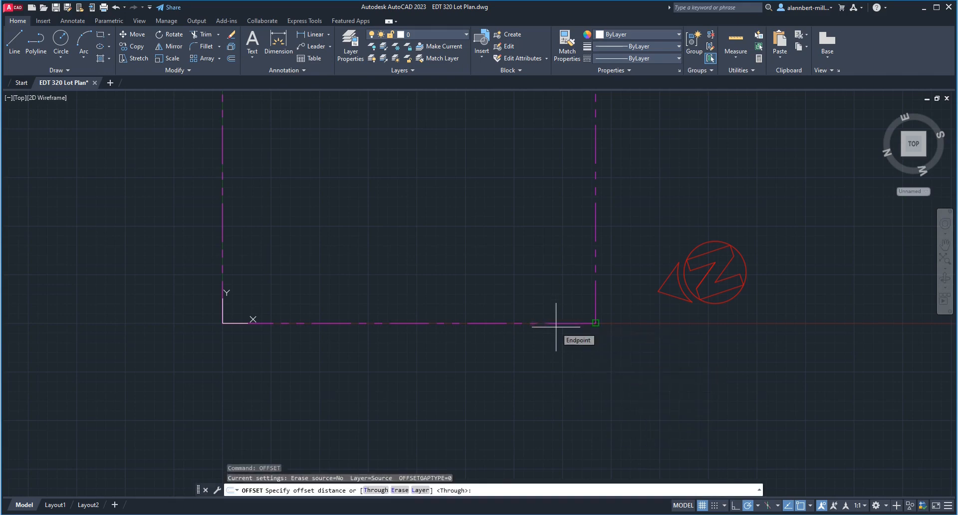
type("'")
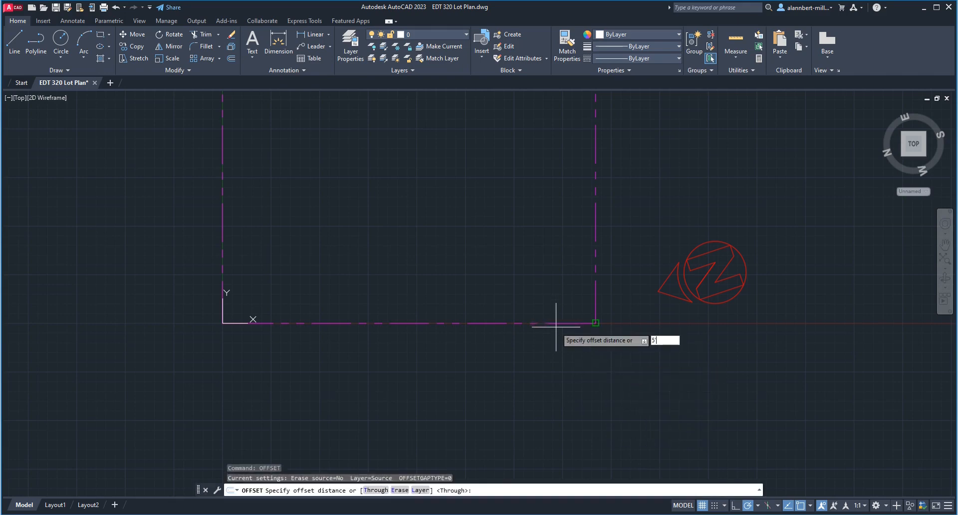
key("Return")
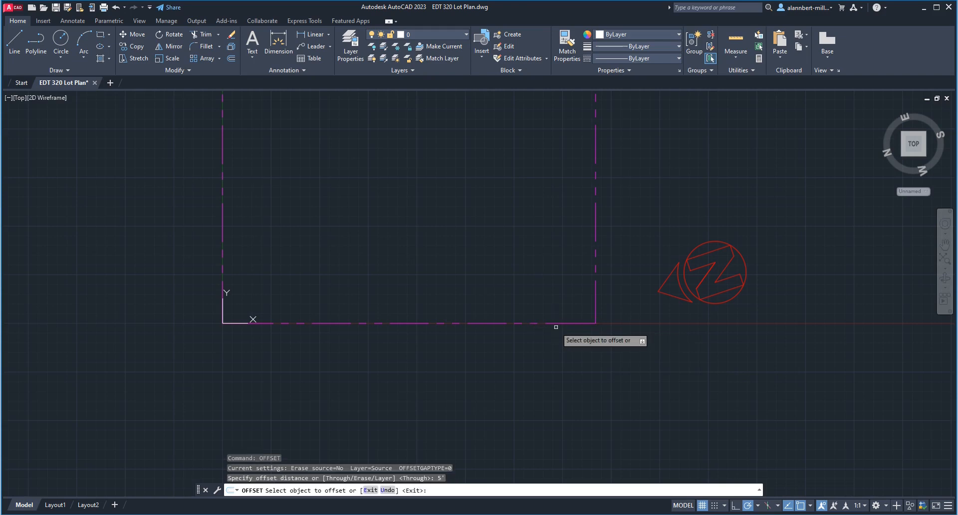
left_click(569, 324)
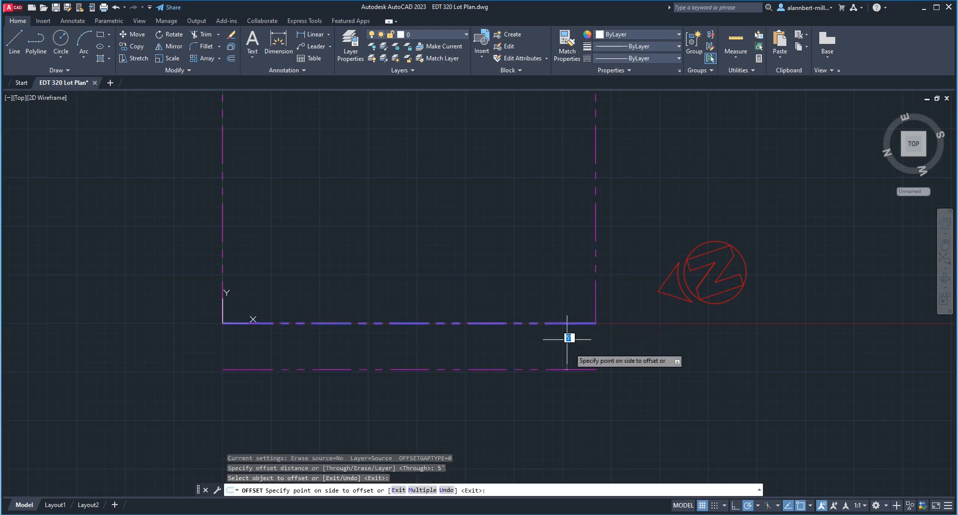
left_click(569, 372)
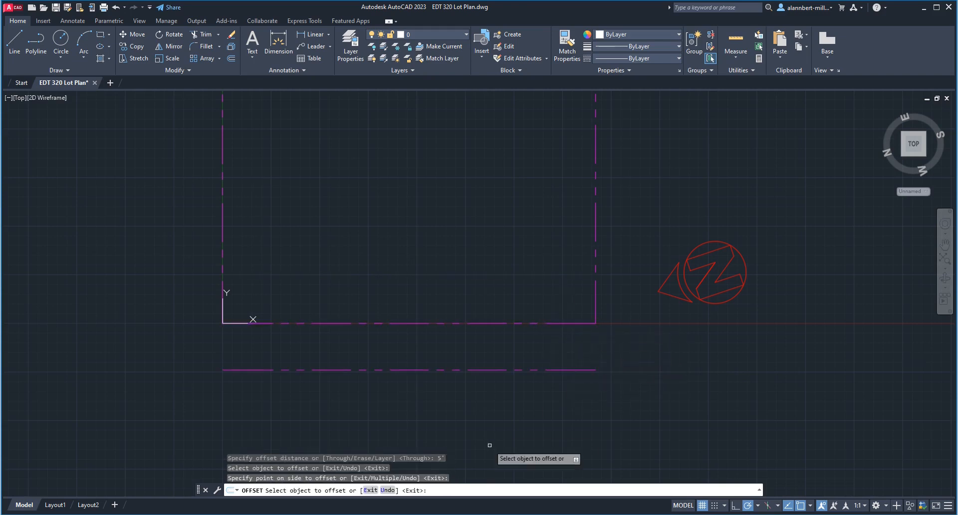
Offset the new line below the lot by the same 5' further outward to make a second parallel line.
left_click(583, 370)
left_click(588, 394)
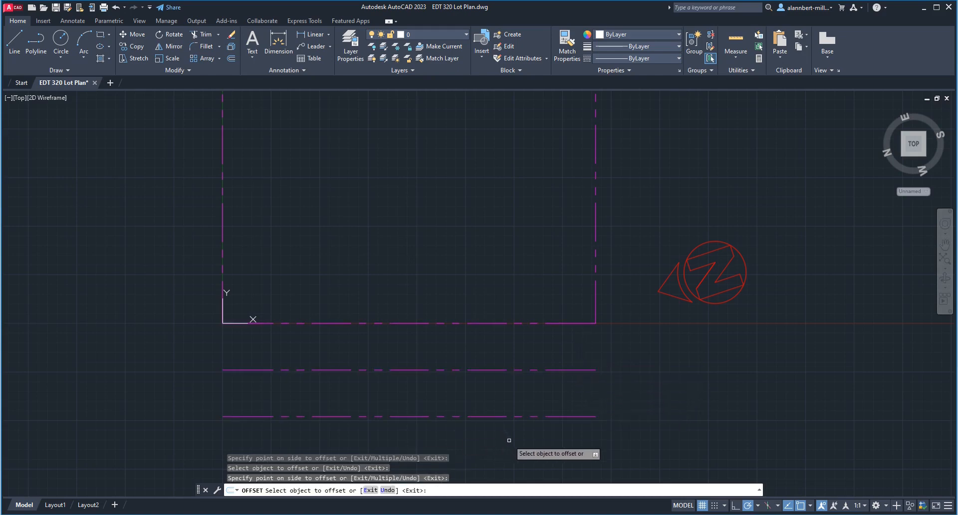
key("Return")
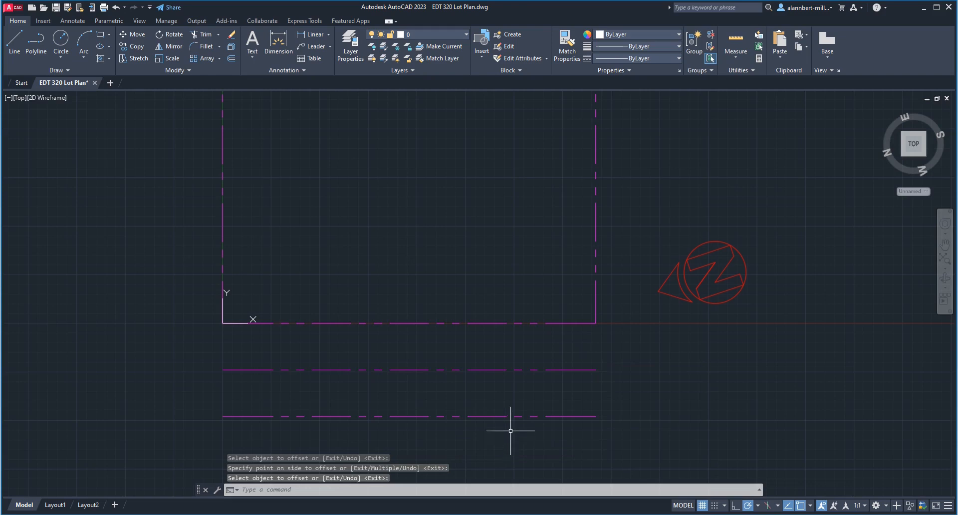
Move the two offset lines below the lot to the C-CURB layer.
left_click(591, 369)
left_click(587, 416)
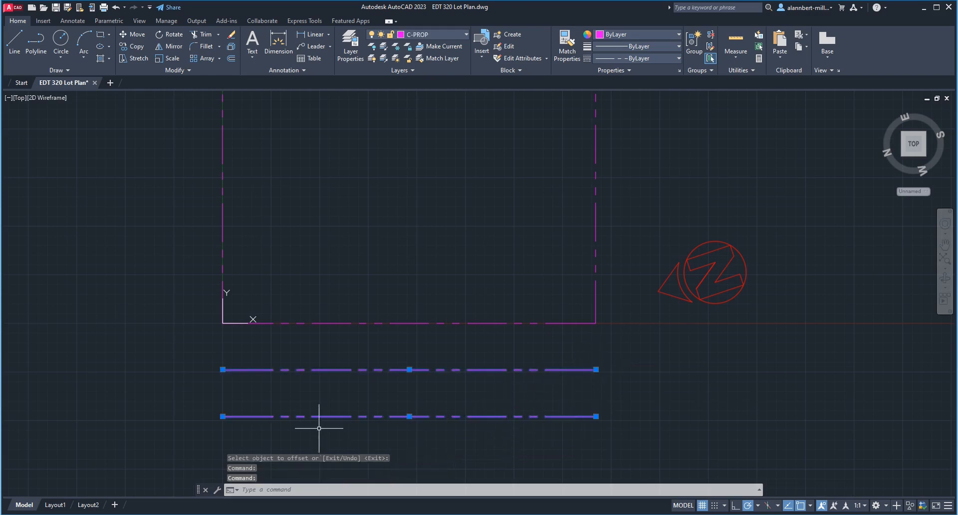
left_click(430, 34)
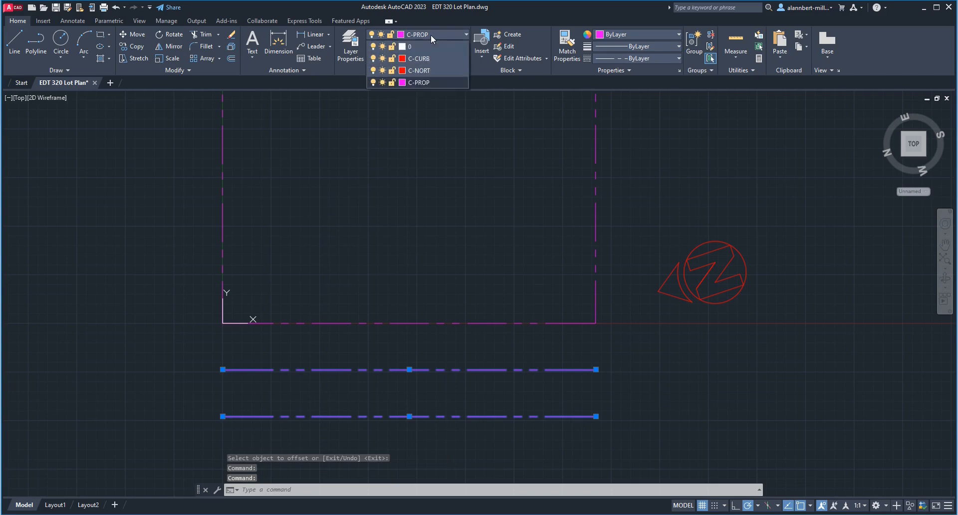
left_click(431, 61)
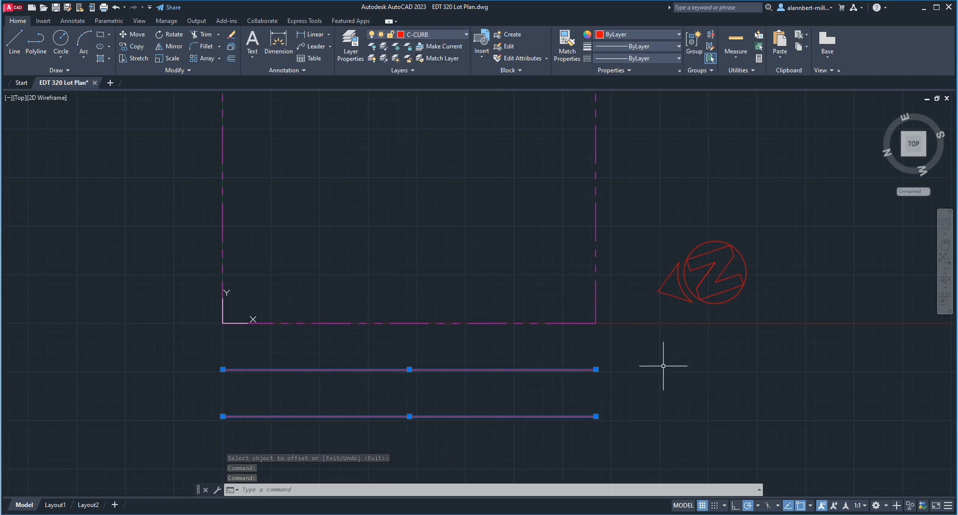
key("Escape")
key("Escape")
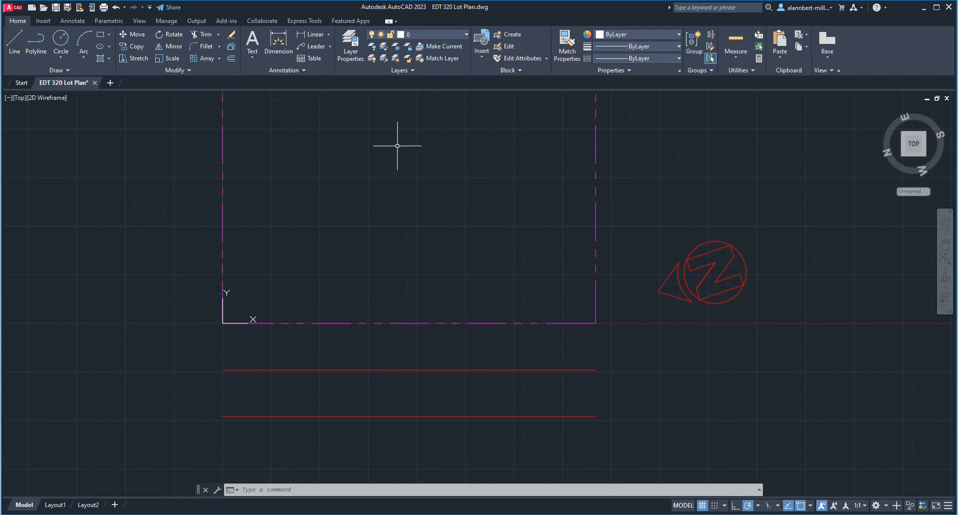
Make C-CURB the current layer and draw a line from the lot's lower-right corner down to the right end of the lowest curb line.
left_click(416, 33)
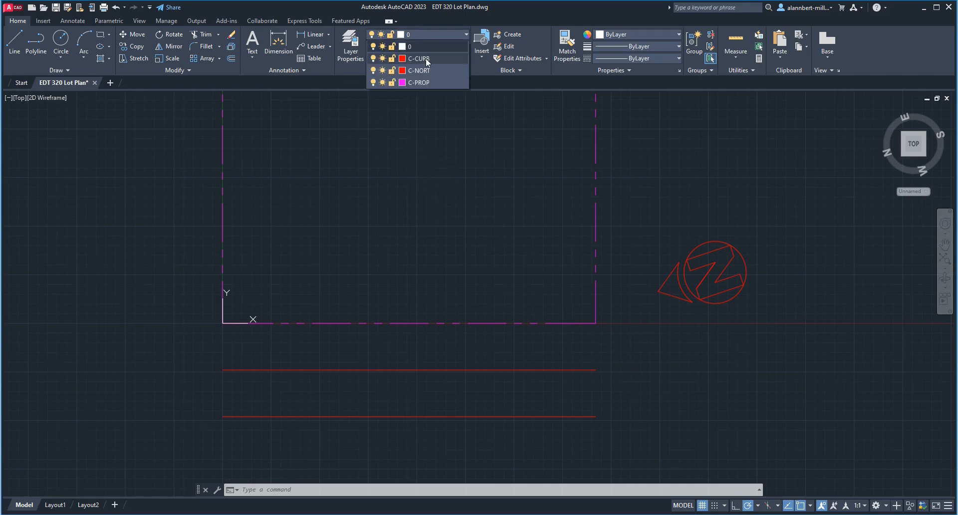
left_click(426, 58)
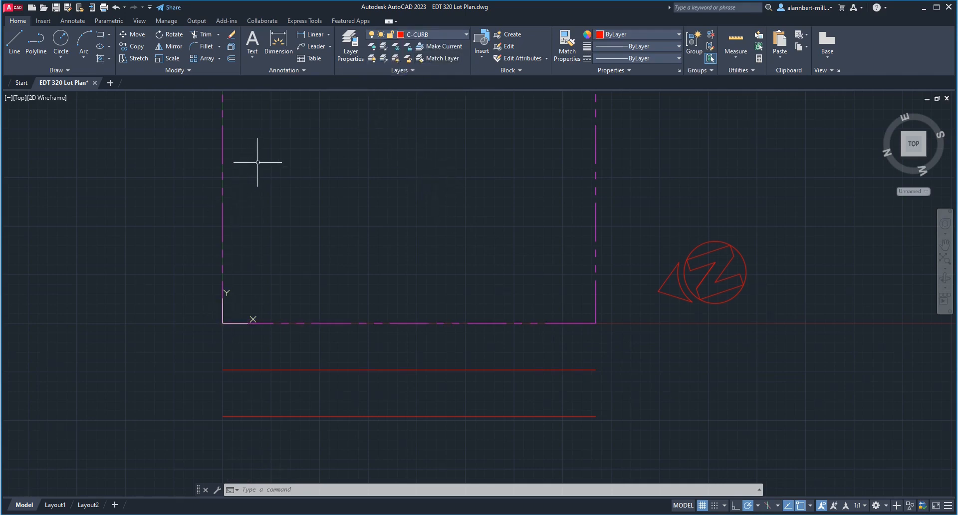
type("line")
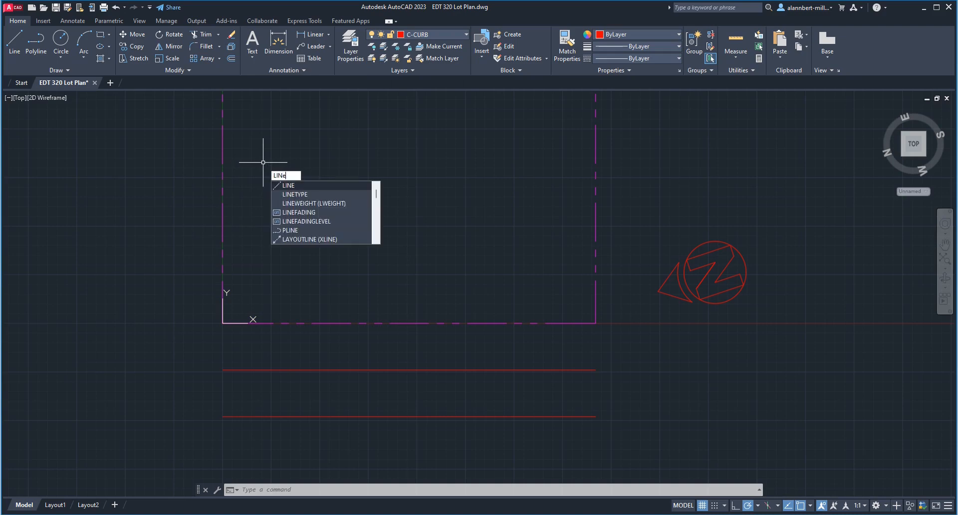
key("Return")
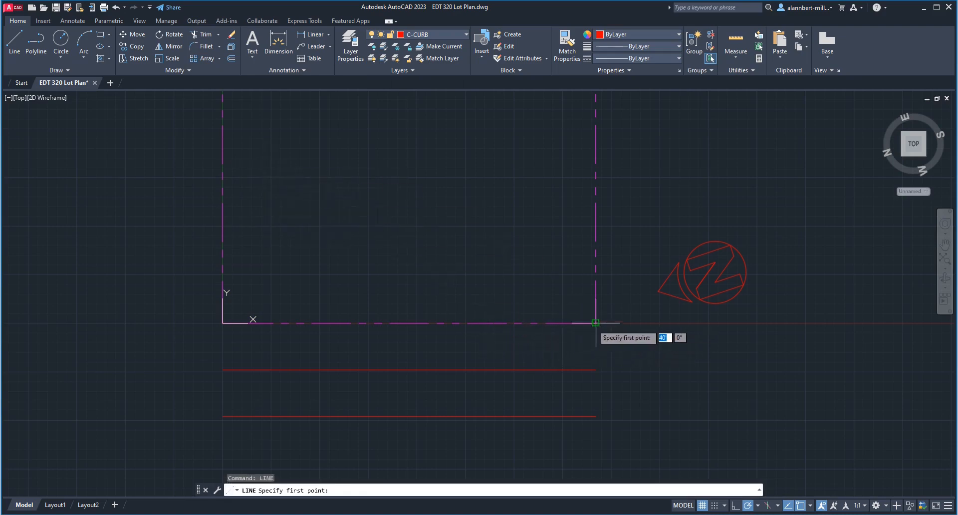
left_click(595, 322)
left_click(595, 416)
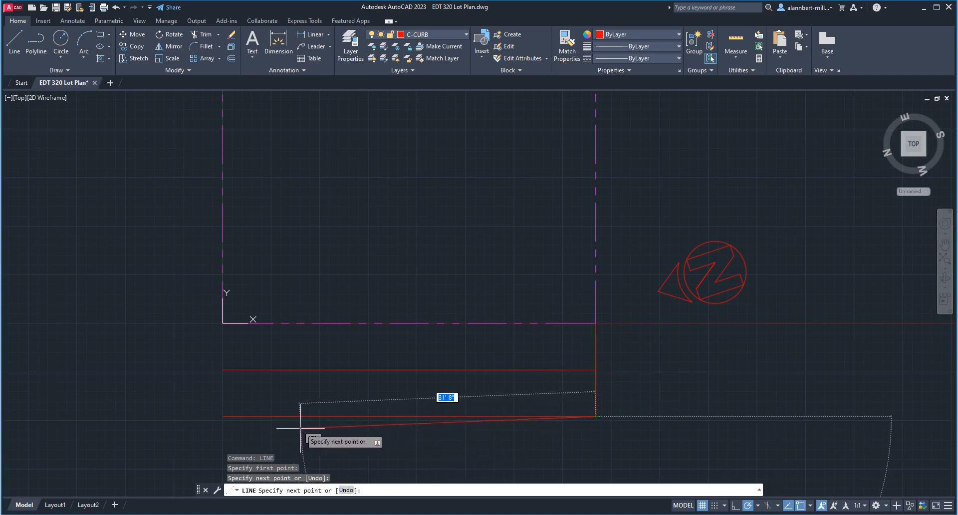
key("Escape")
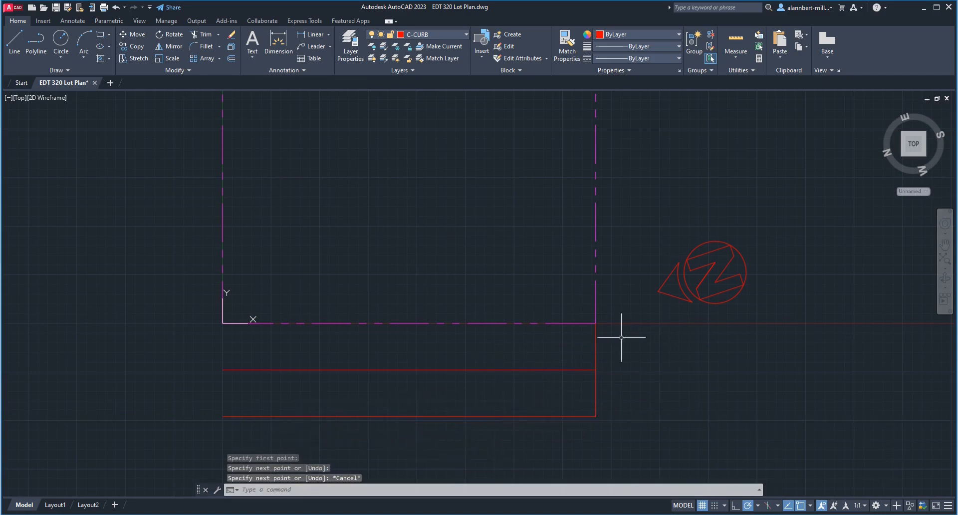
Offset the lot's right property line 20' outward, to the right of the lot.
scroll(621, 333, "down", 4)
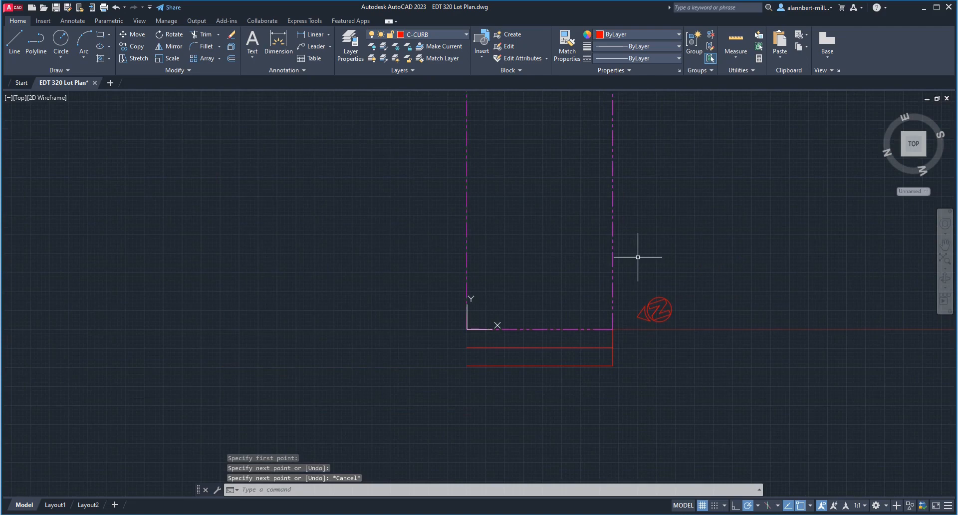
middle_click_drag(637, 257, 517, 322)
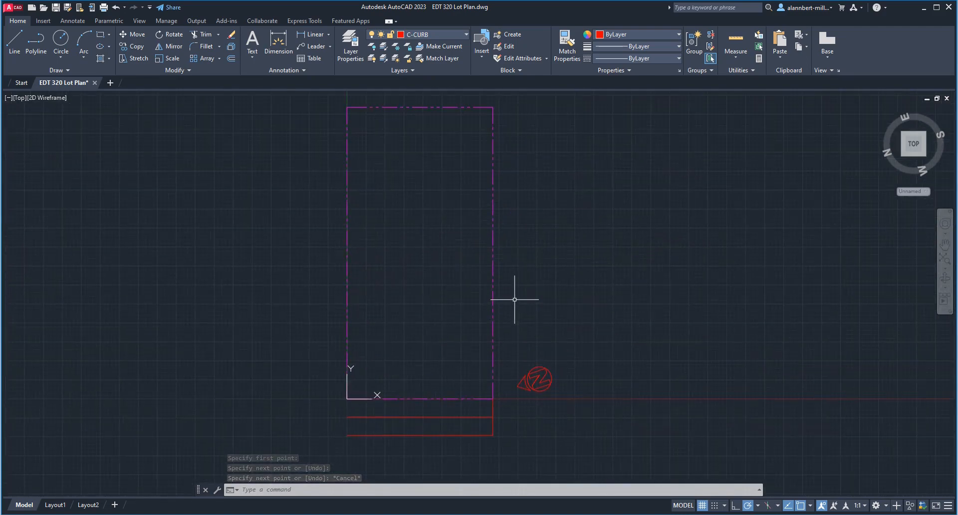
type("O")
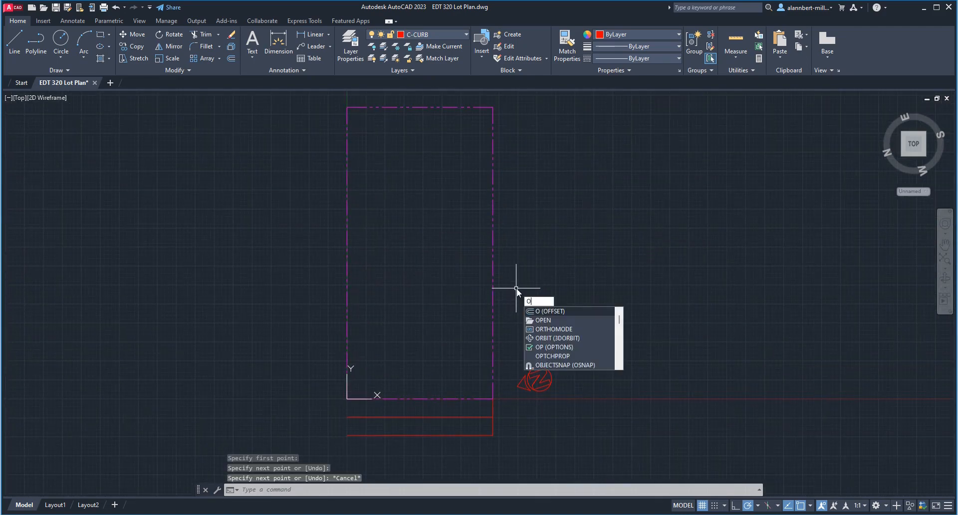
key("Return")
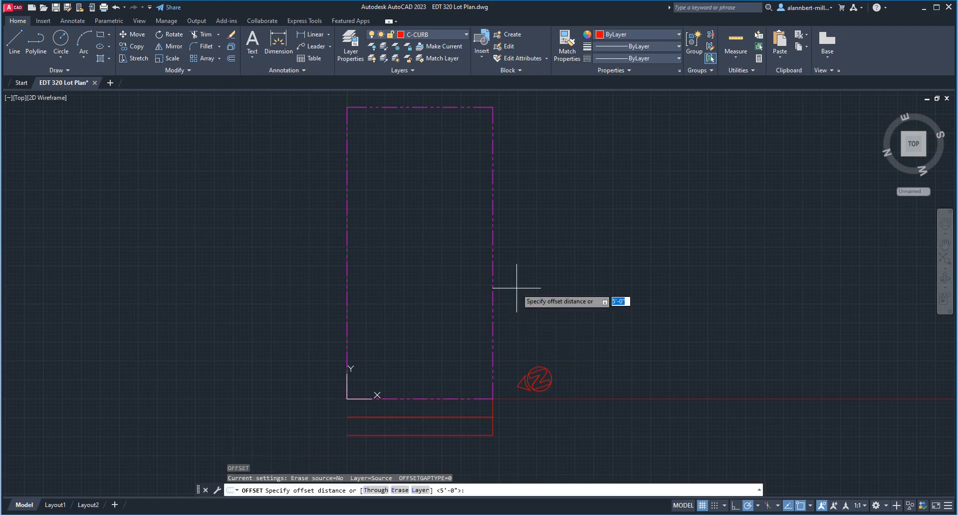
type("20'")
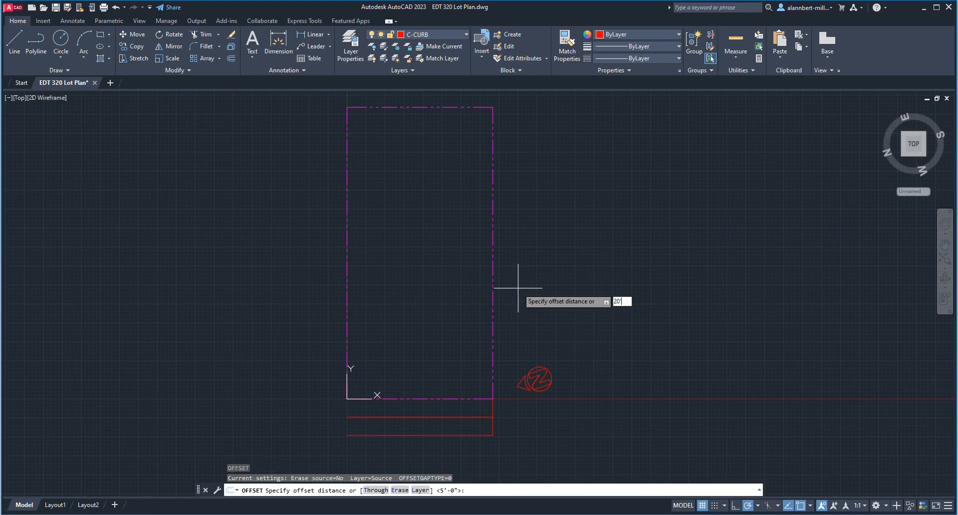
key("Return")
left_click(493, 294)
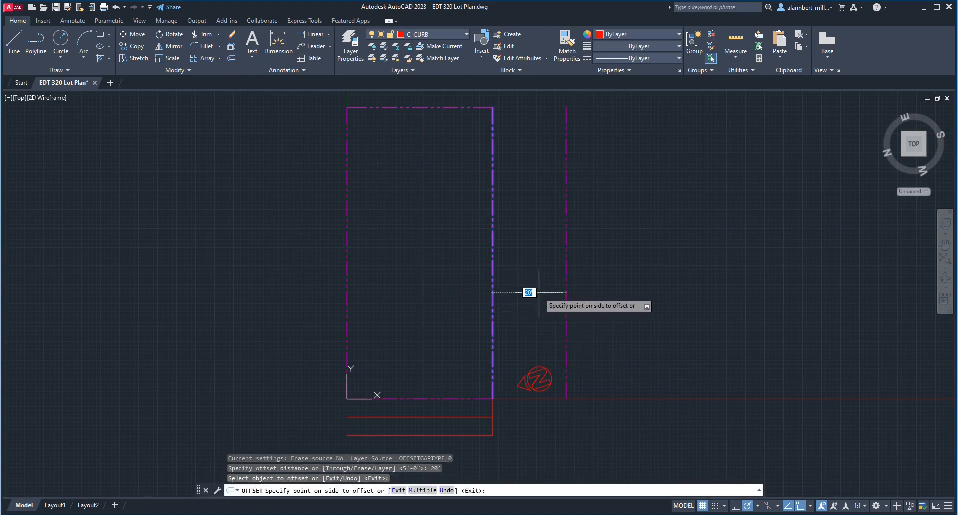
left_click(539, 292)
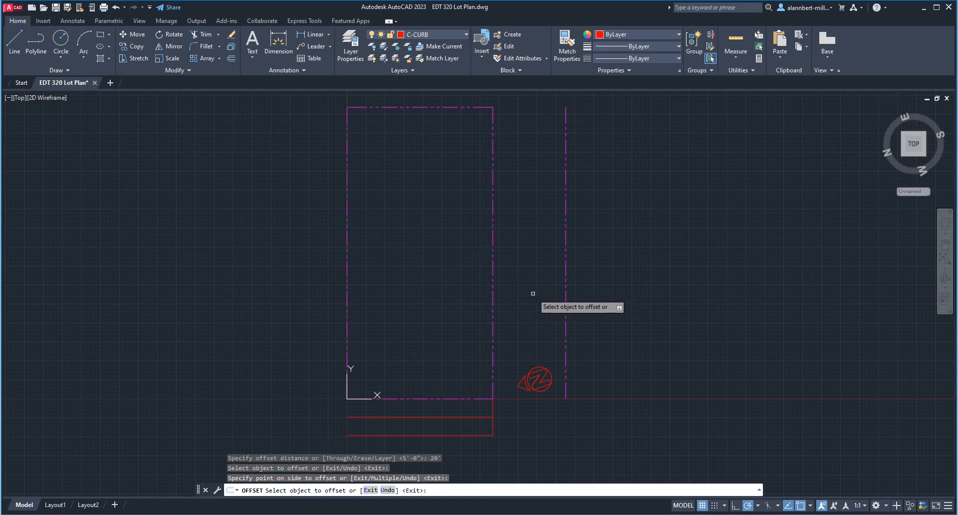
right_click(525, 265)
left_click(521, 228)
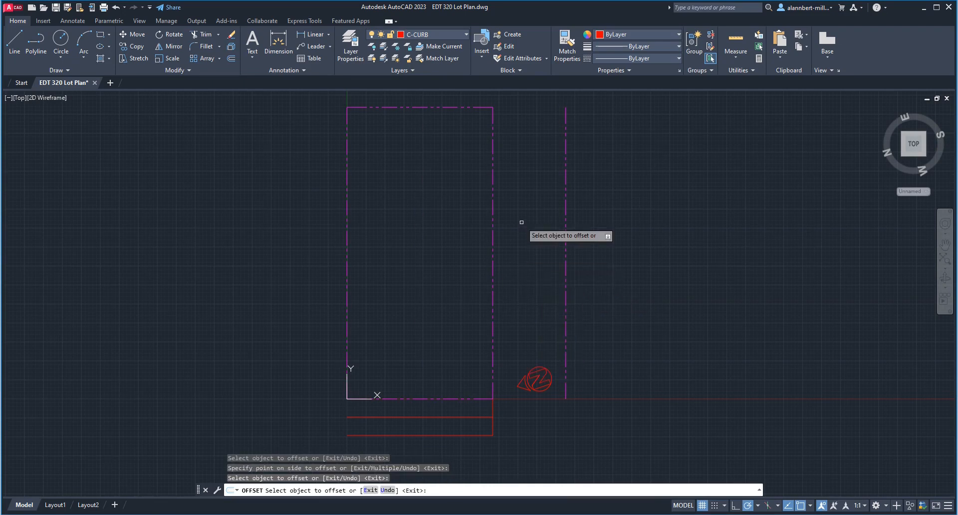
key("Return")
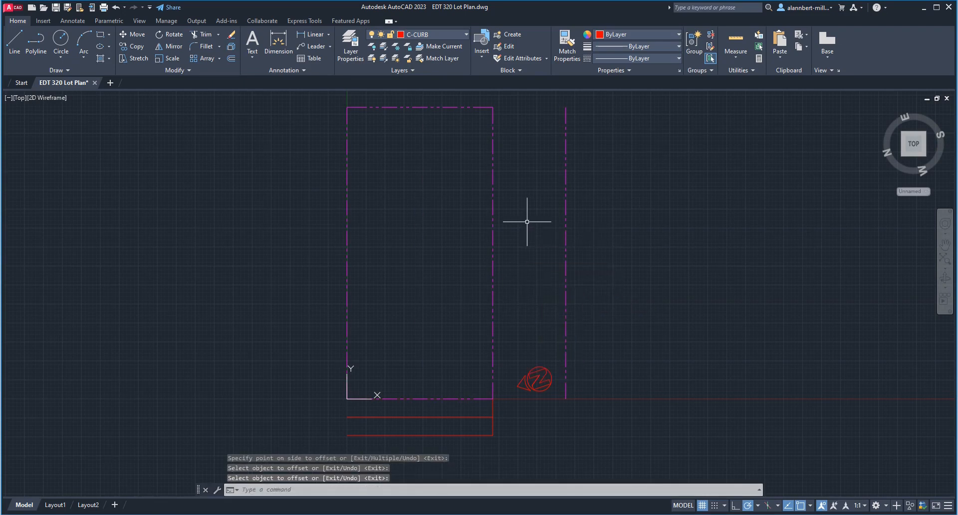
Match the properties of the short vertical curb line at the lot's lower-right corner onto the new offset line right of the lot.
left_click(567, 50)
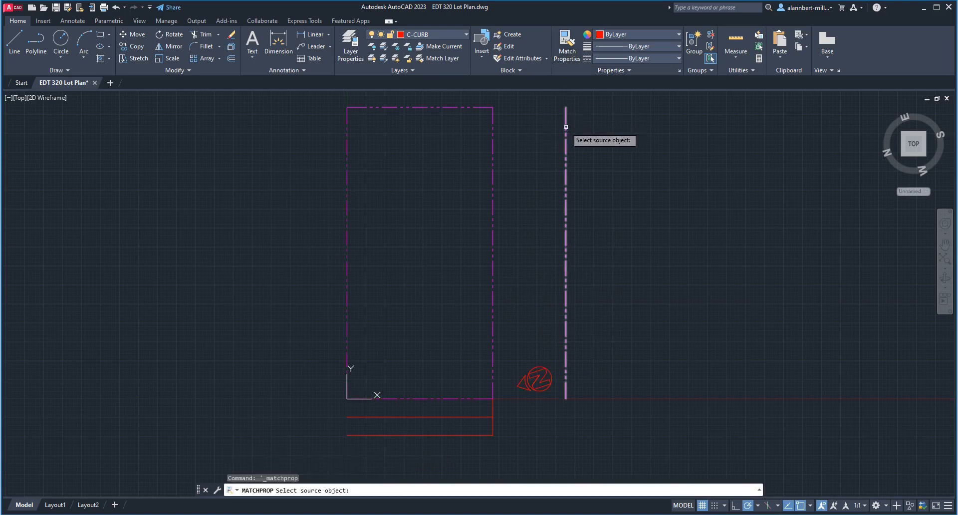
key("Escape")
type("MaTCh")
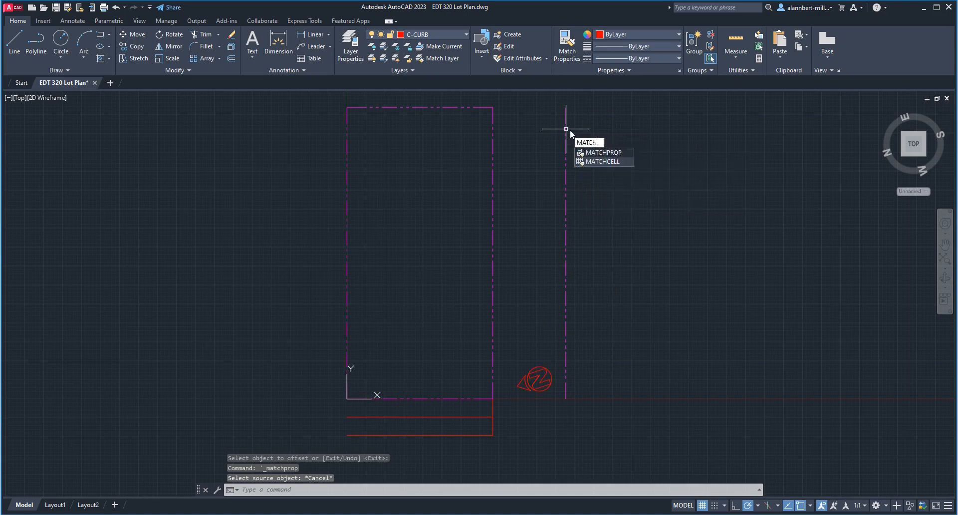
left_click(602, 152)
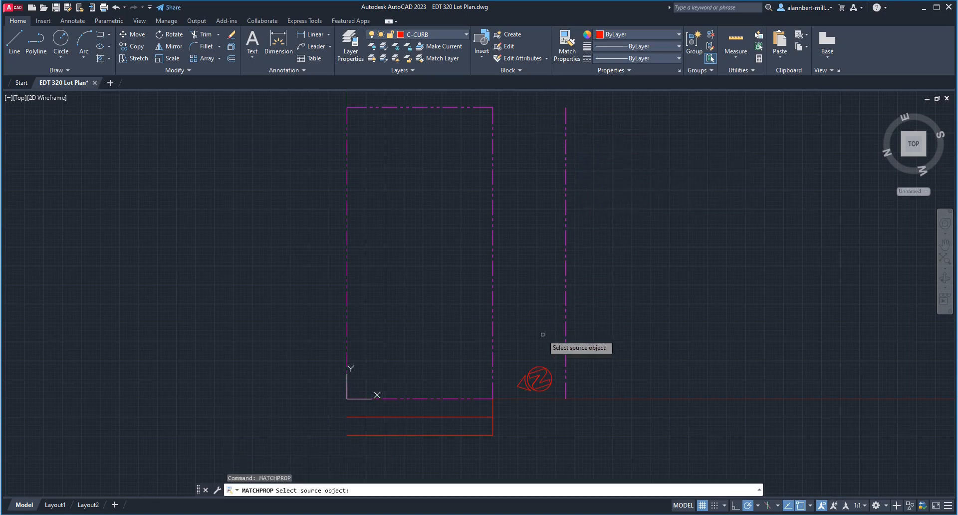
left_click(492, 409)
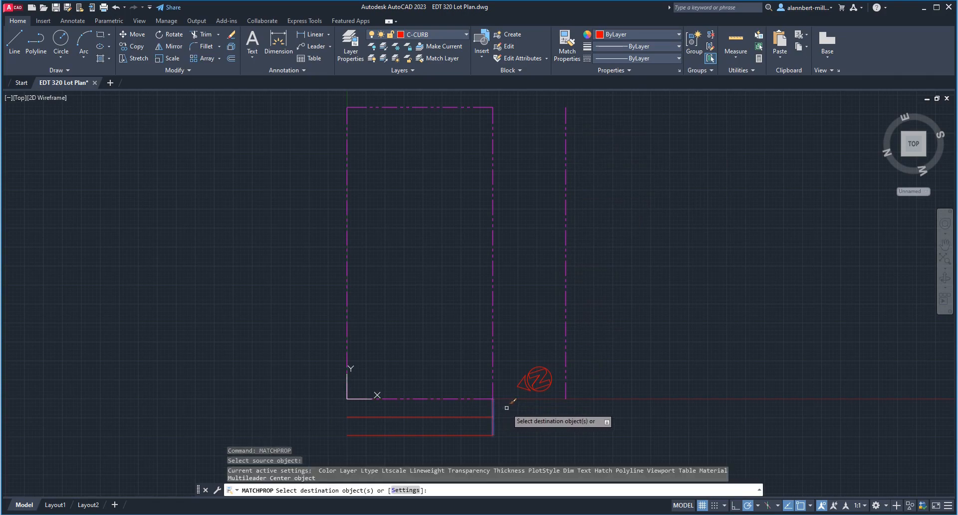
left_click(566, 305)
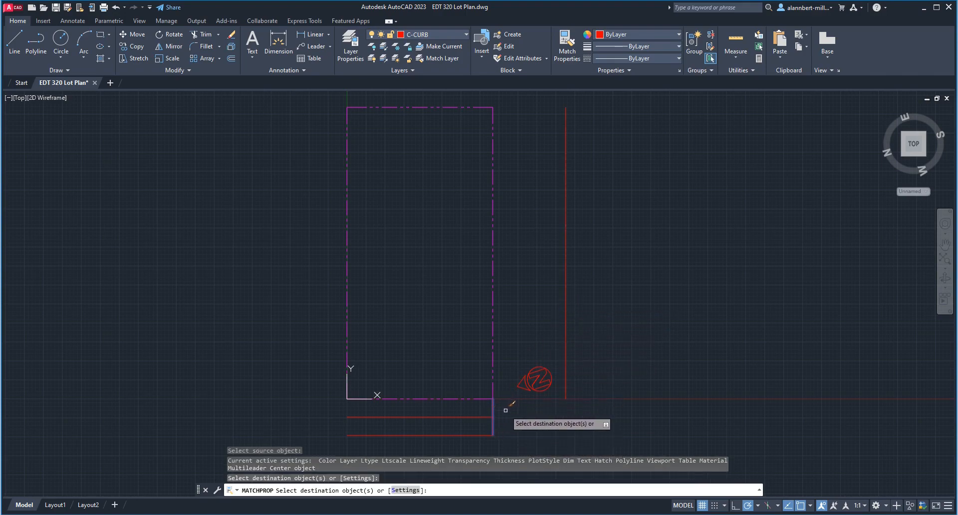
key("Escape")
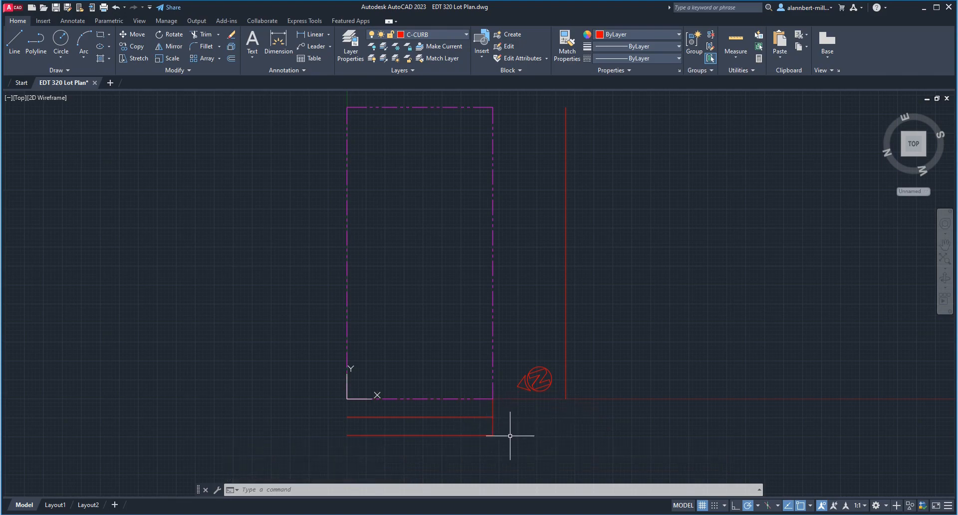
Draw two horizontal lines continuing the two curb lines below the lot to the right, past the vertical offset line.
type("l")
key("Return")
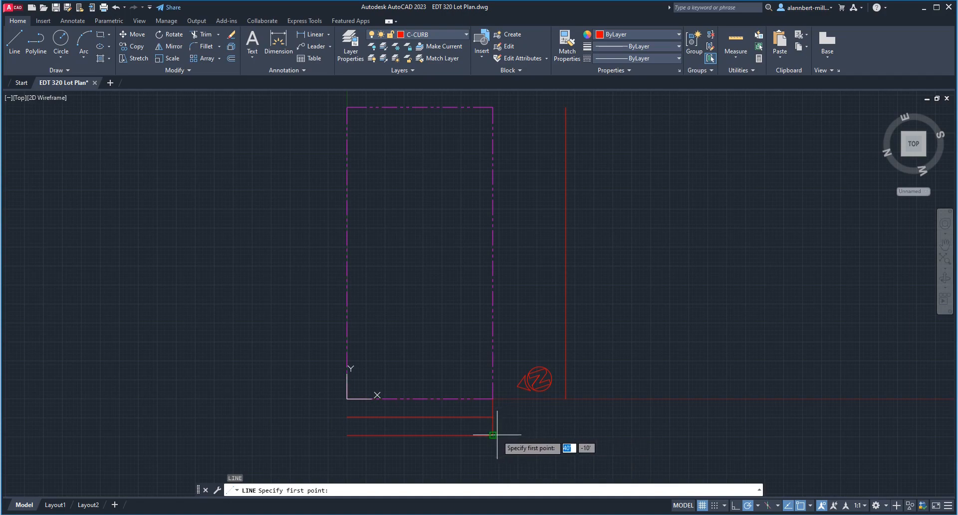
left_click(493, 435)
left_click(658, 435)
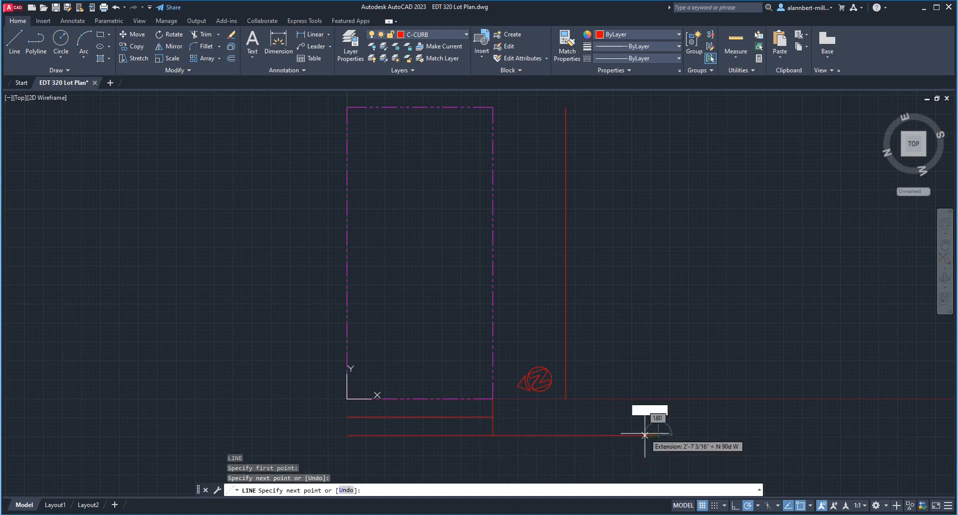
key("Return")
key("Return")
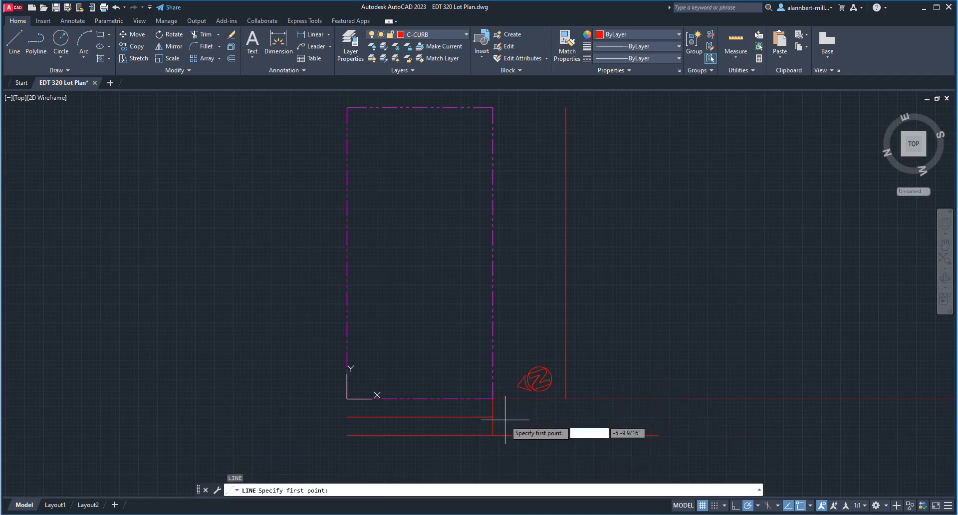
left_click(492, 416)
left_click(630, 417)
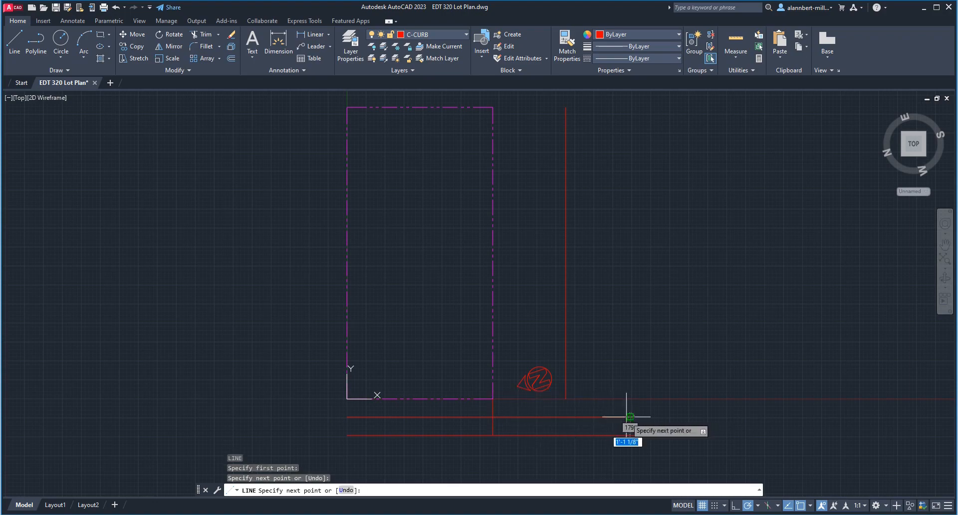
key("Return")
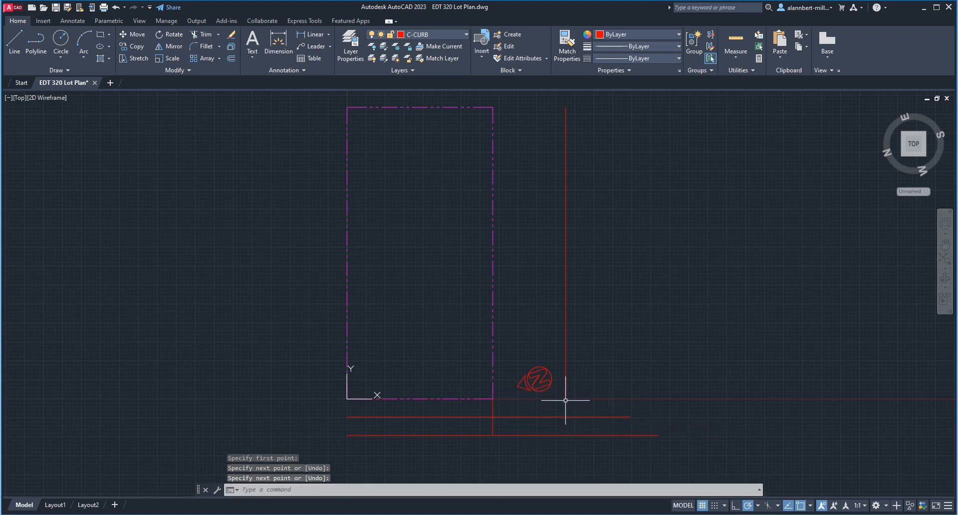
Draw a vertical line from the lower end of the 20' offset line straight down to the lowest curb line.
key("Return")
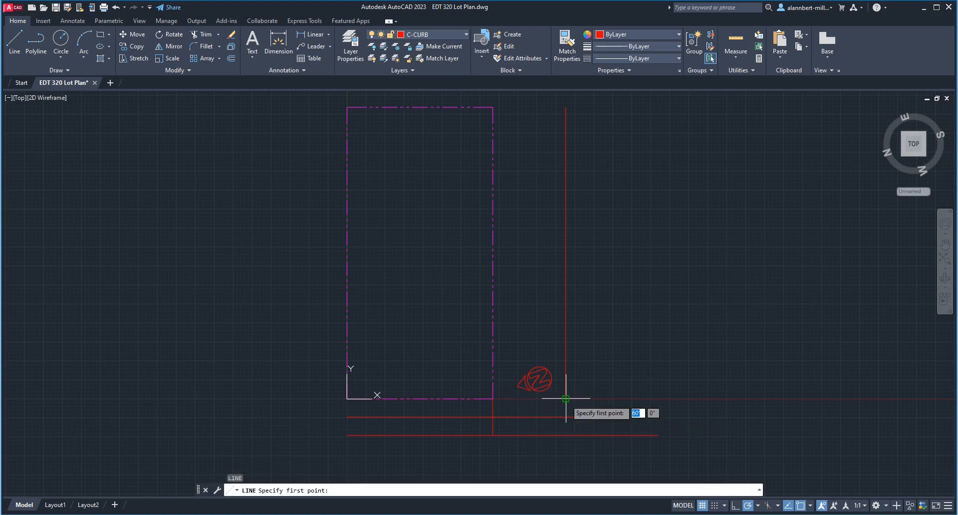
left_click(565, 399)
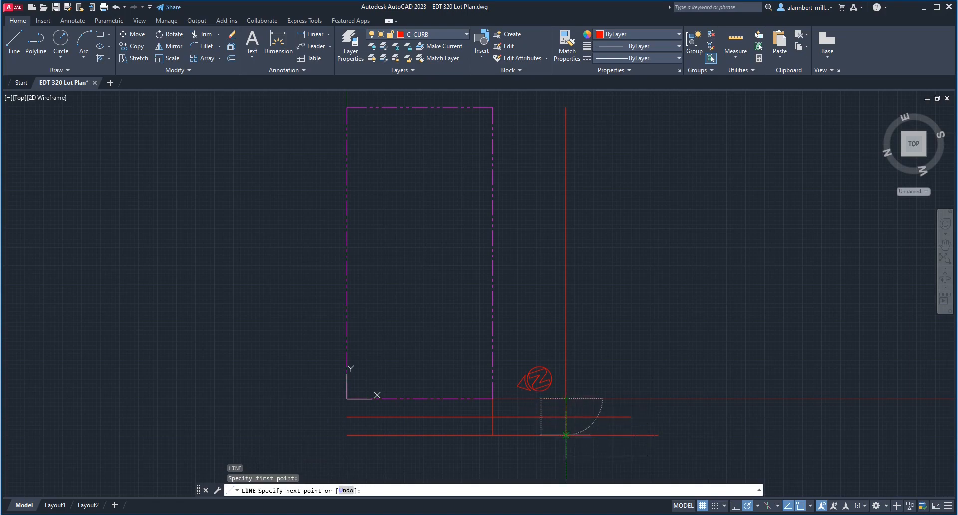
left_click(565, 435)
key("Return")
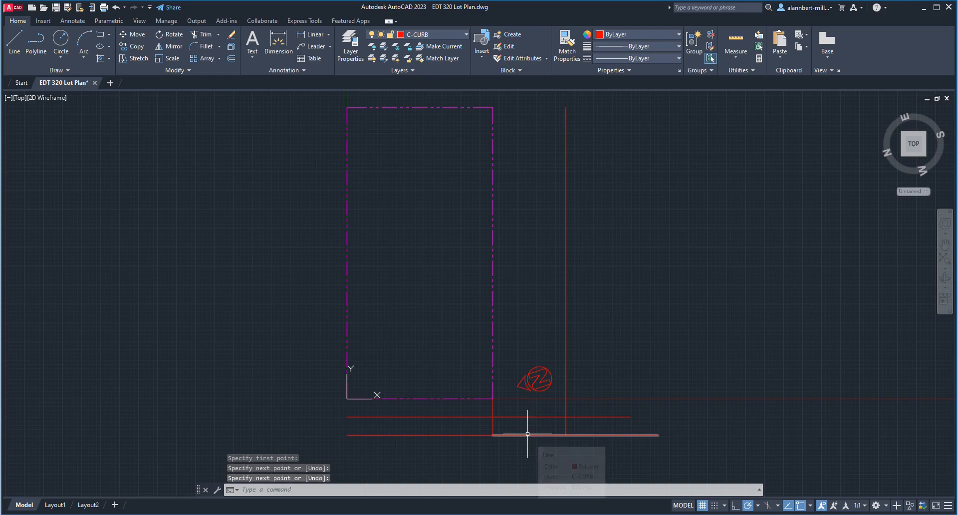
Trim both horizontal curb lines between the lot's right side and the vertical line 20' away.
type("TRIM")
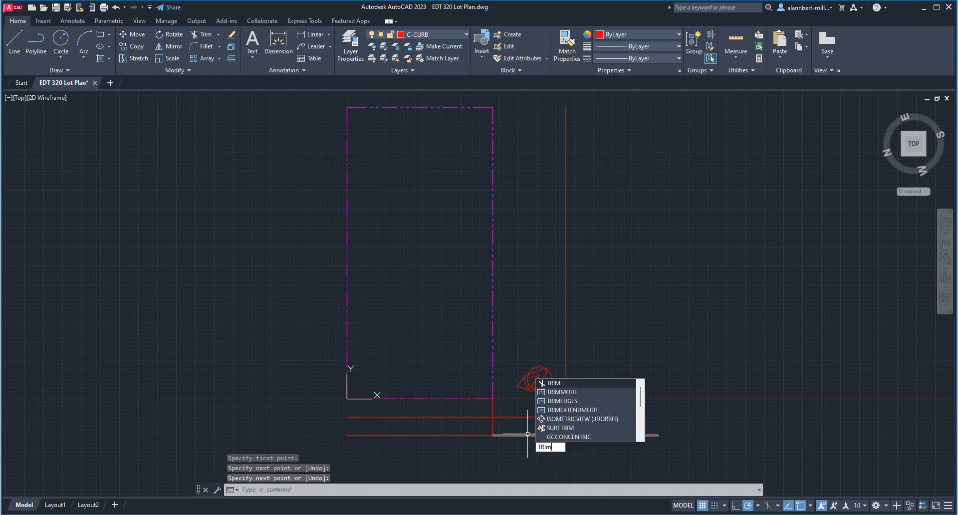
key("Return")
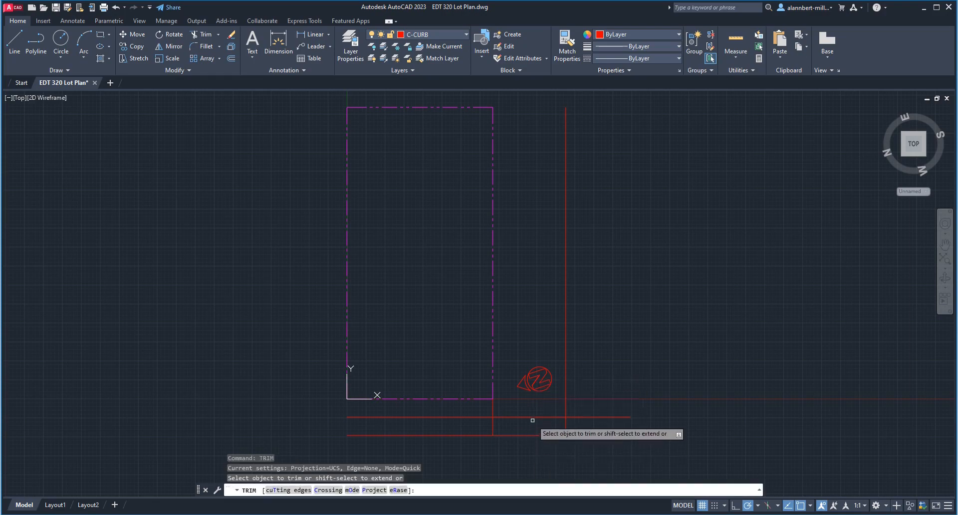
left_click(531, 417)
left_click(536, 435)
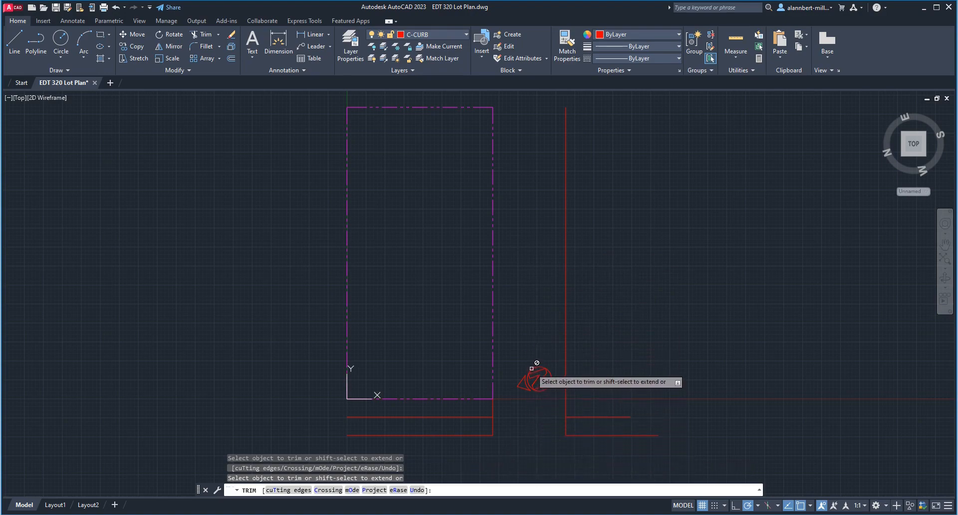
key("Escape")
Move the north arrow horizontally from the right side of the lot to just outside its left property line.
mouse_move(534, 367)
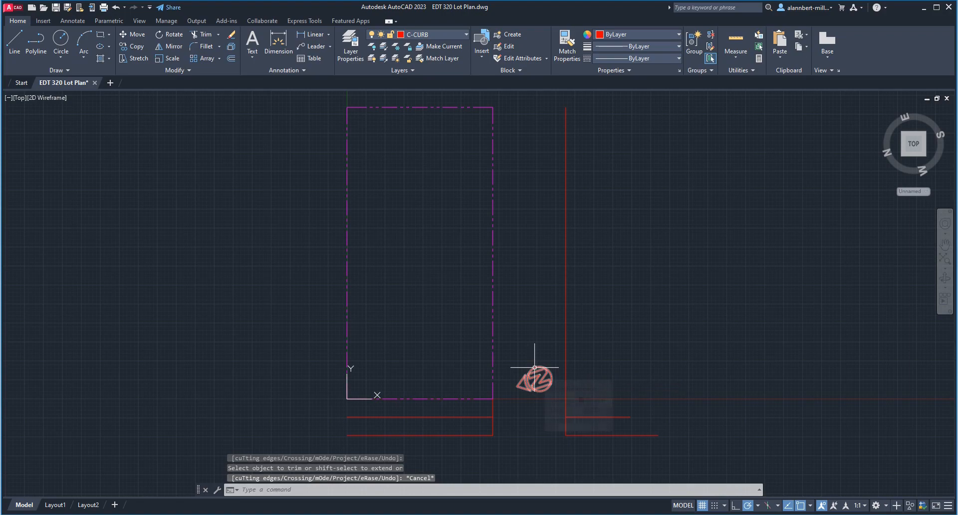
type("m")
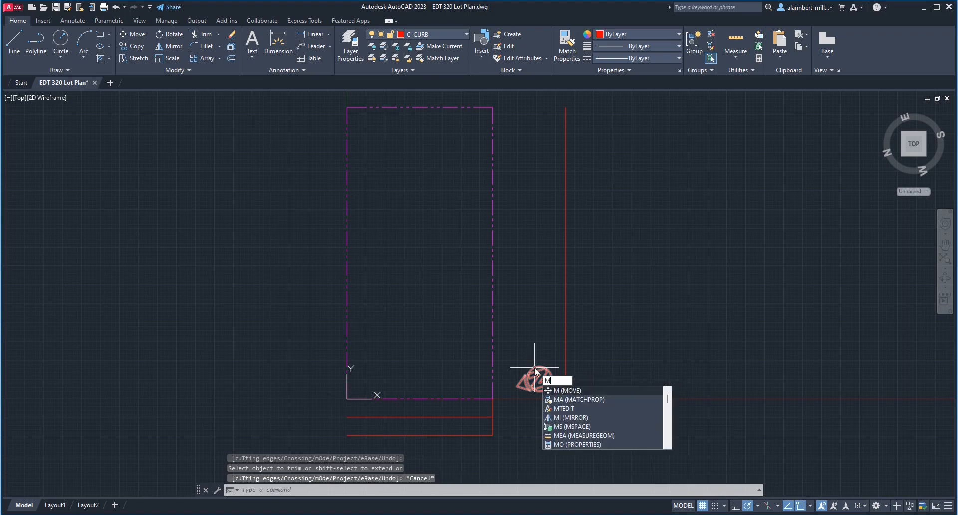
key("Return")
left_click(539, 380)
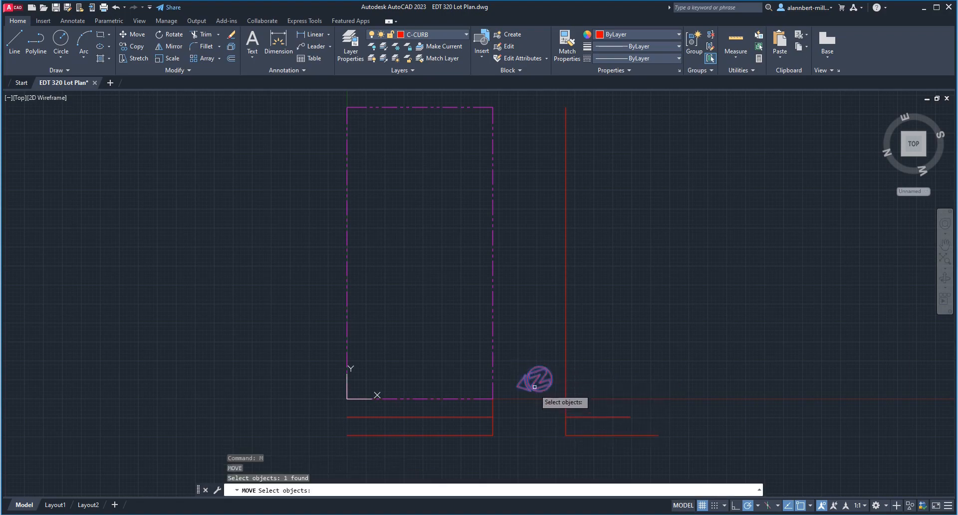
left_click(507, 351)
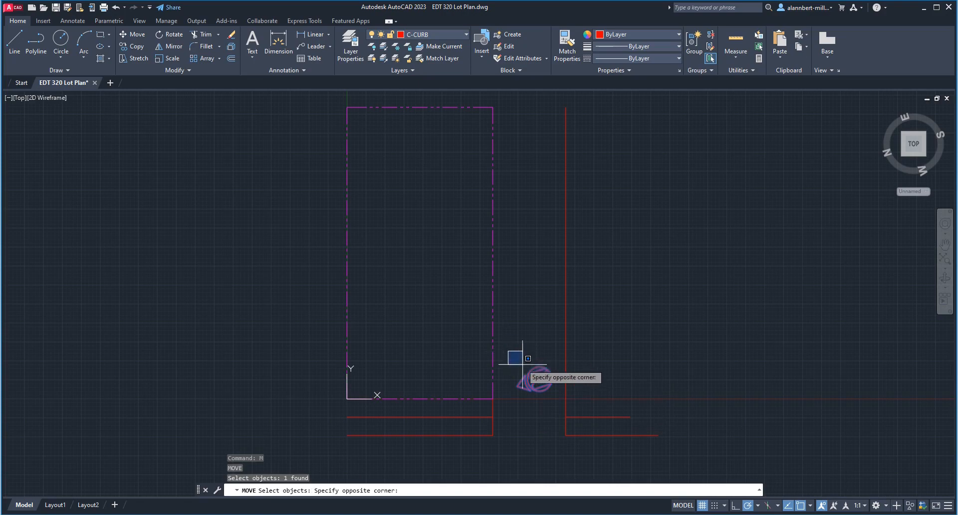
left_click(558, 403)
key("Return")
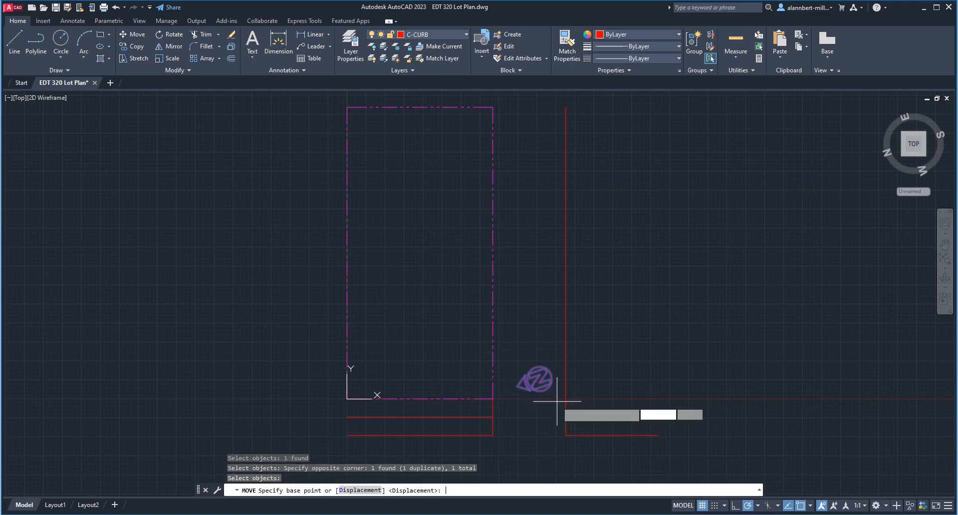
left_click(540, 382)
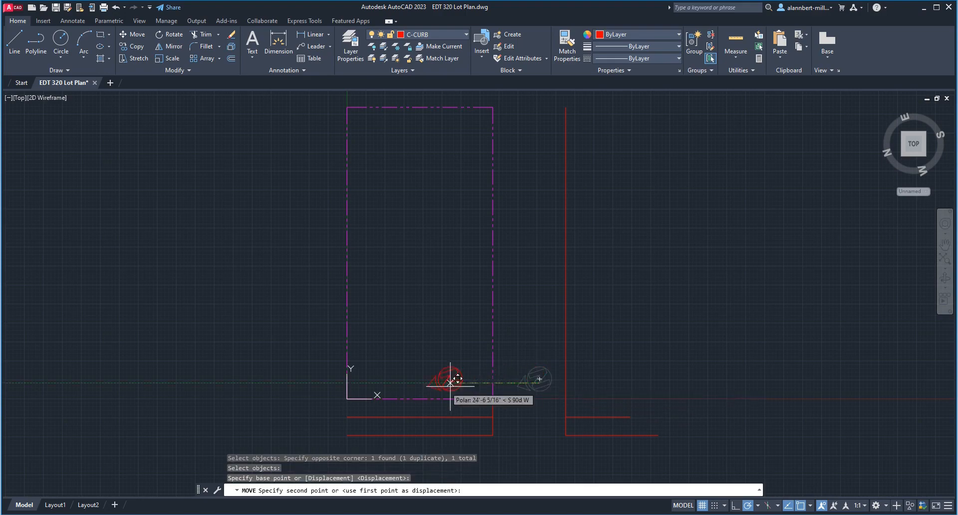
left_click(311, 382)
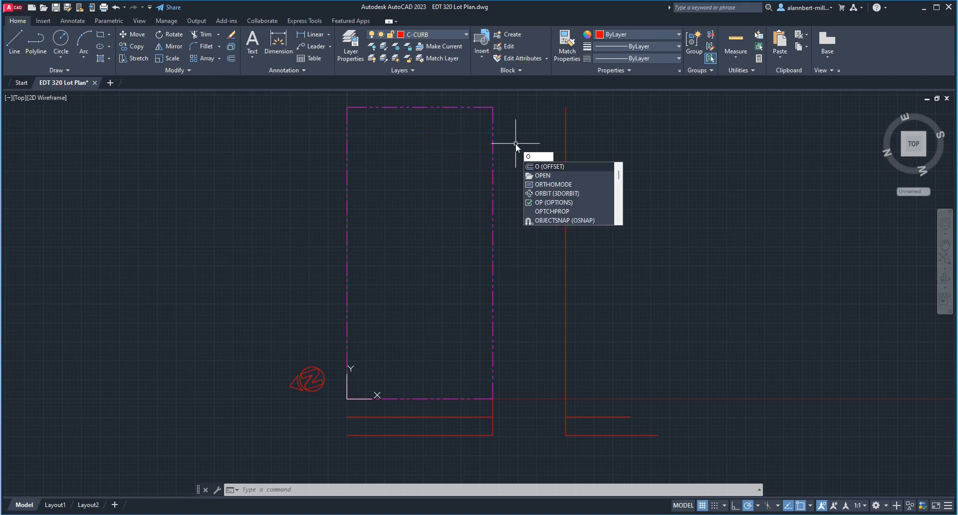
Offset the long vertical curb line beyond the lot's right side 24' to the left, placing the copy inside the lot.
key("Return")
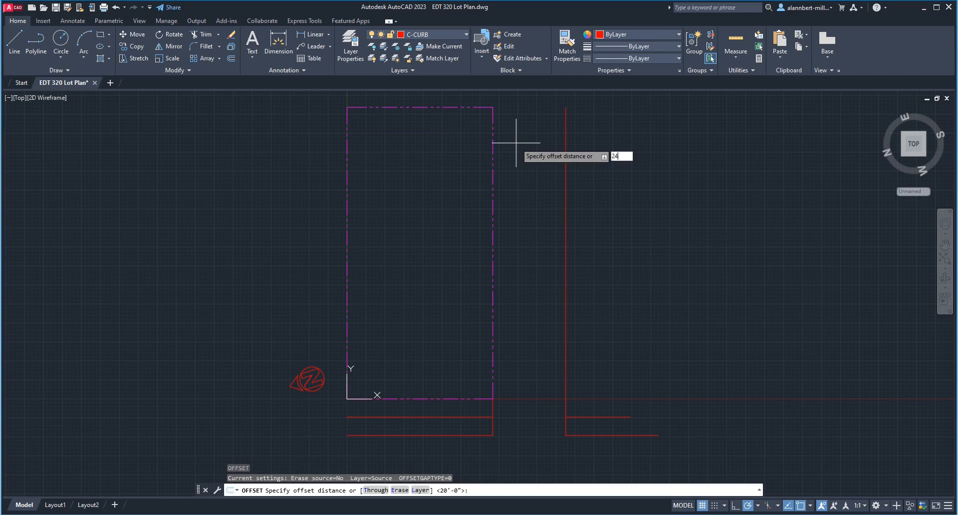
type("24'")
key("Return")
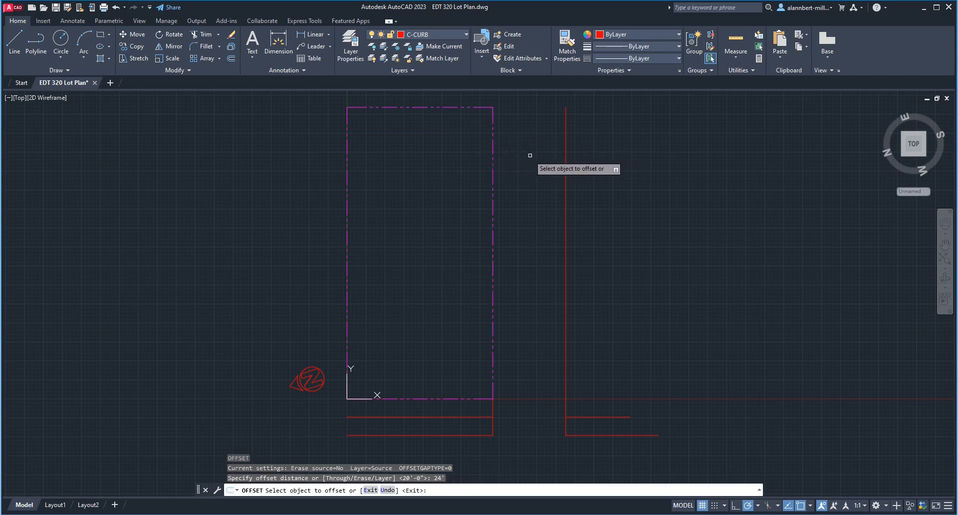
left_click(565, 148)
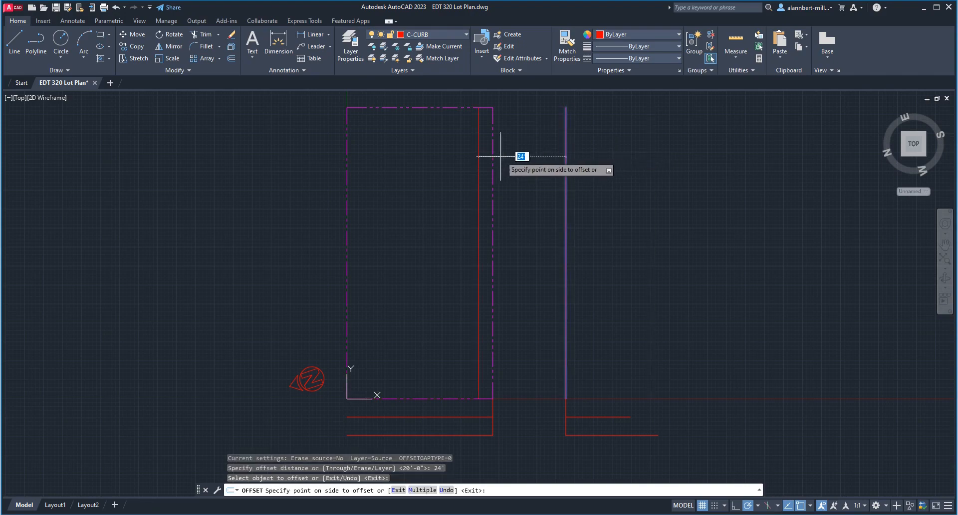
left_click(496, 153)
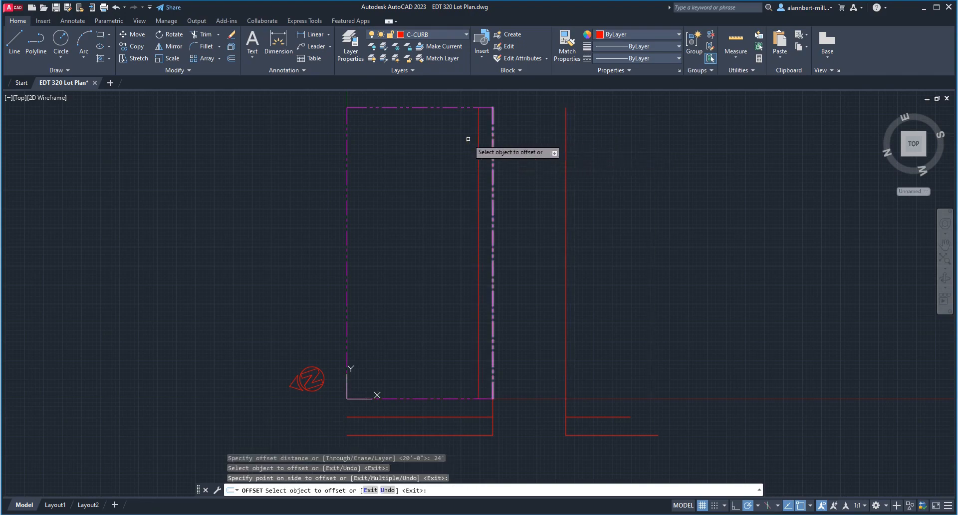
key("Escape")
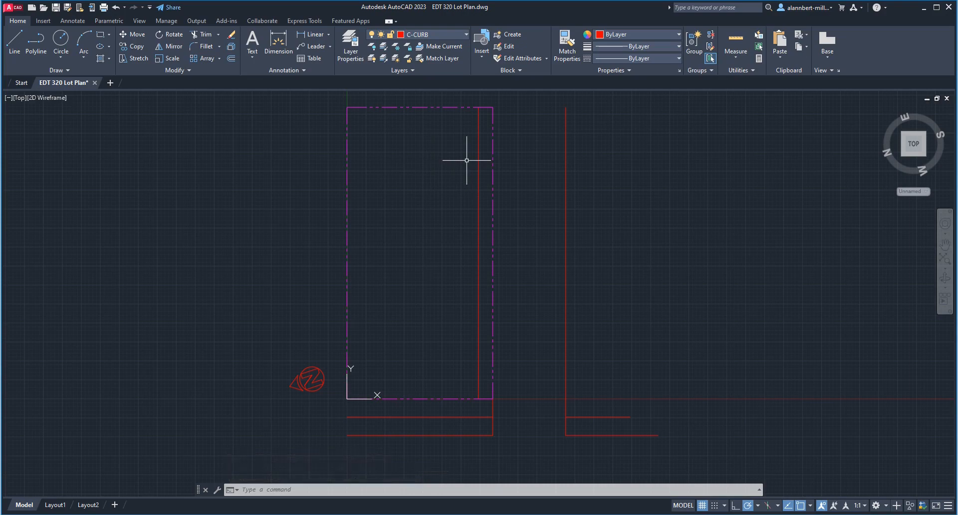
Offset the new vertical curb line inside the lot 18' further to the left.
type("o")
key("Return")
type("18")
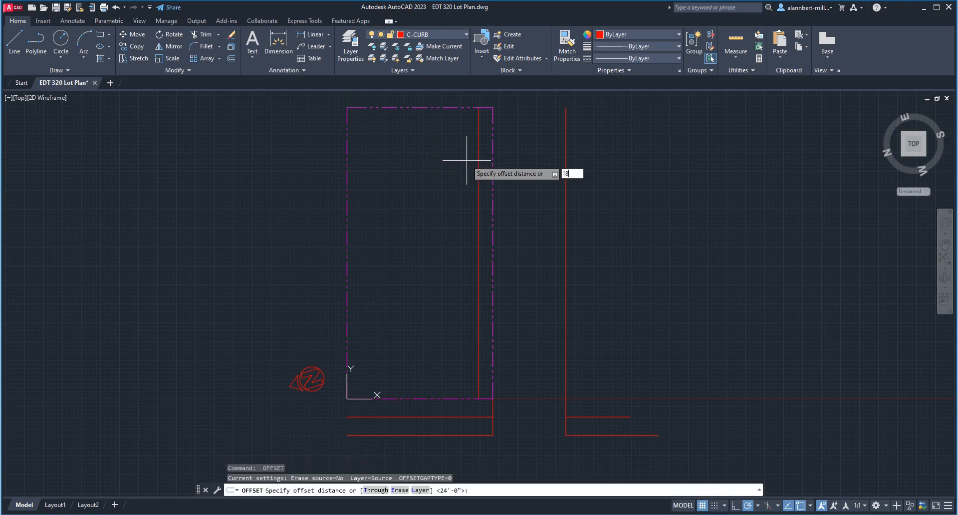
key("Return")
left_click(477, 150)
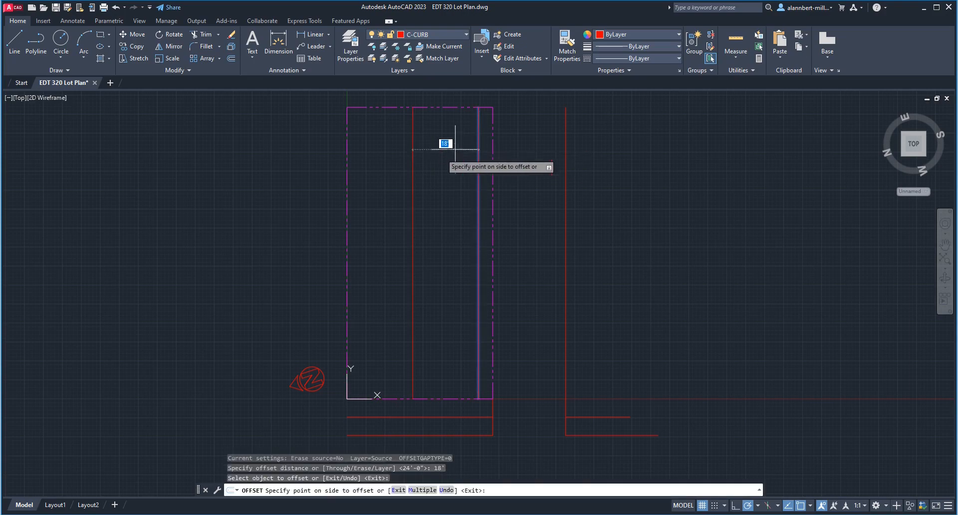
left_click(455, 149)
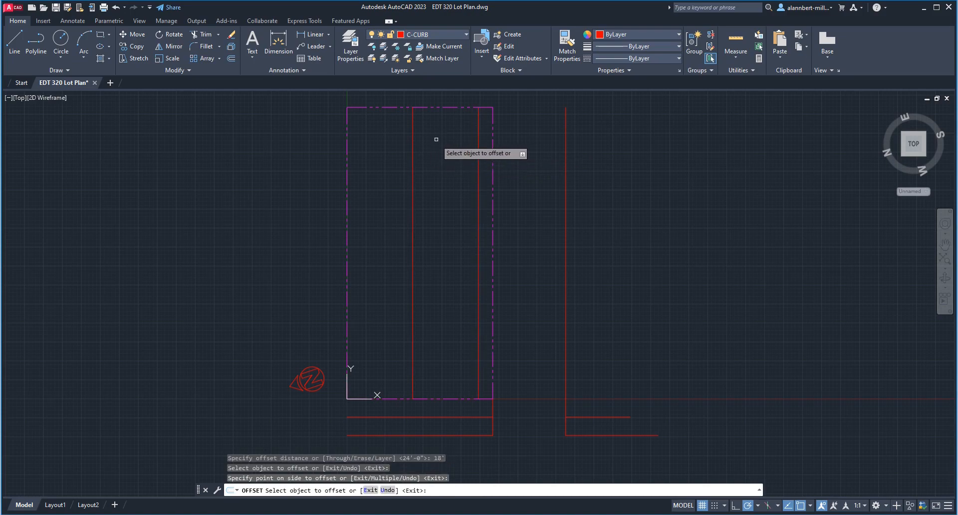
key("Escape")
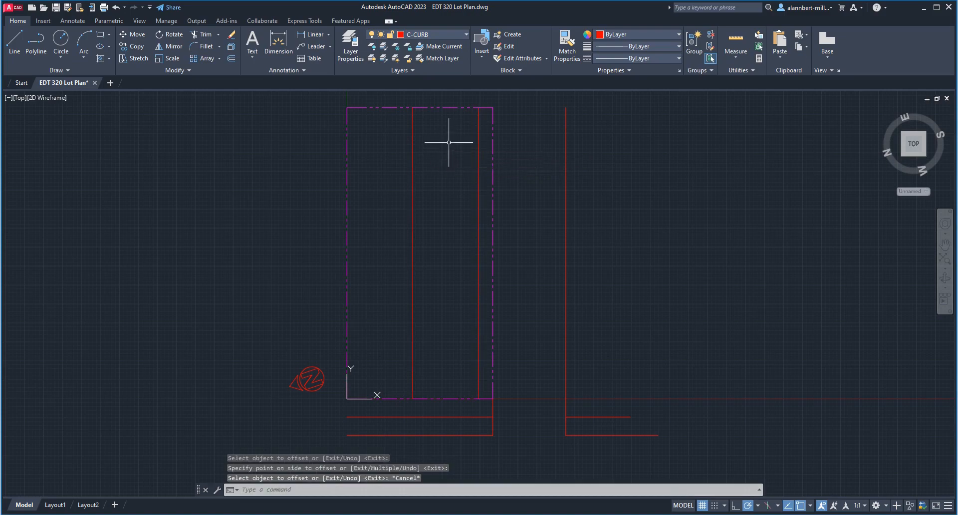
Offset the lot's top property line downward four times in succession at 9' spacing.
type("o")
key("Return")
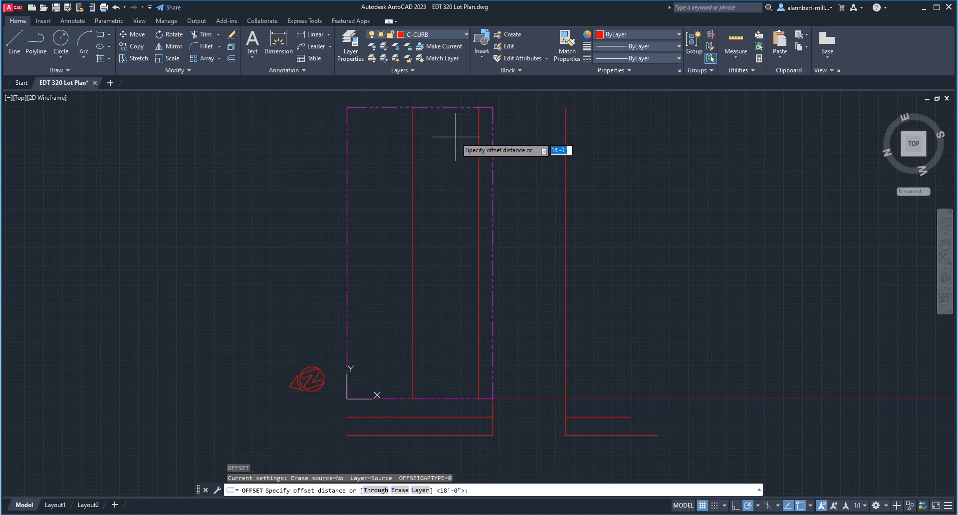
type("9'")
key("Return")
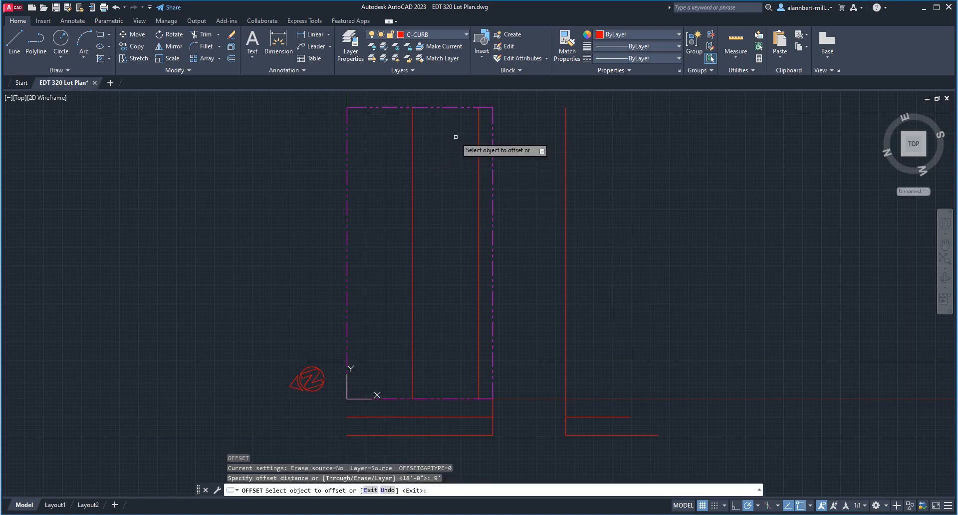
left_click(449, 109)
left_click(448, 144)
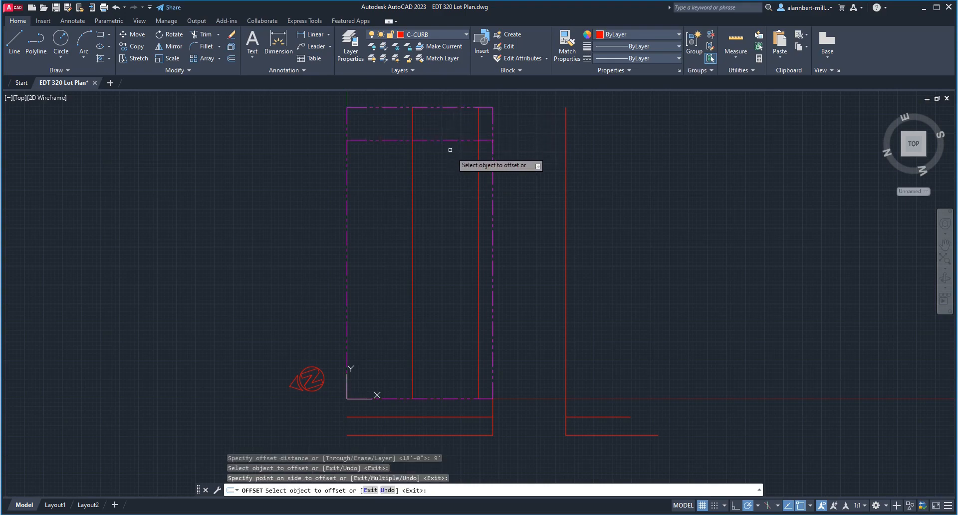
left_click(453, 140)
left_click(452, 152)
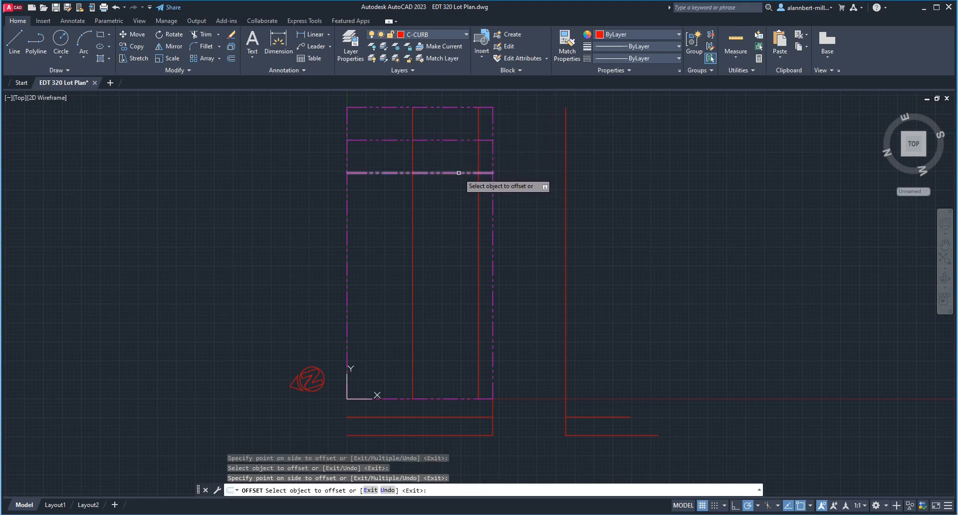
left_click(457, 173)
left_click(456, 201)
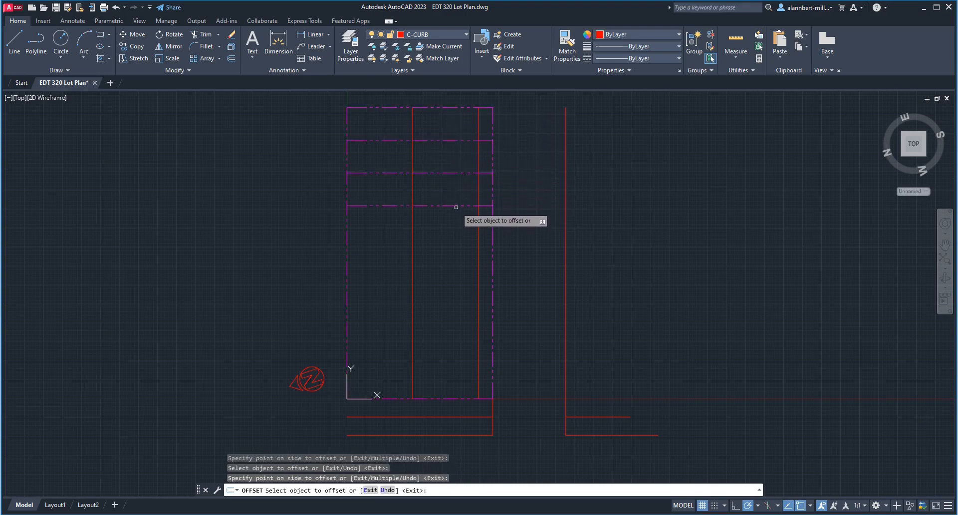
left_click(456, 205)
left_click(437, 230)
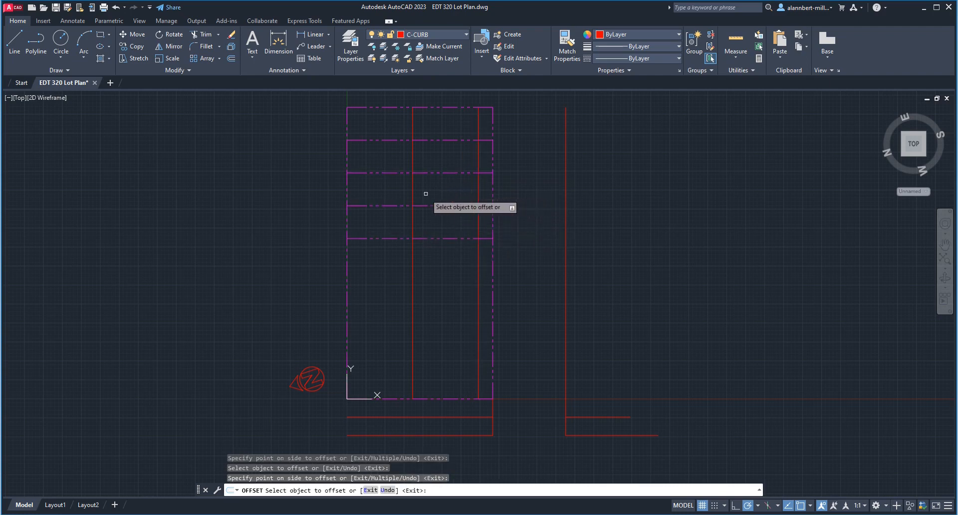
Match the properties of the right vertical curb line inside the lot onto the four horizontal offset lines.
left_click(567, 44)
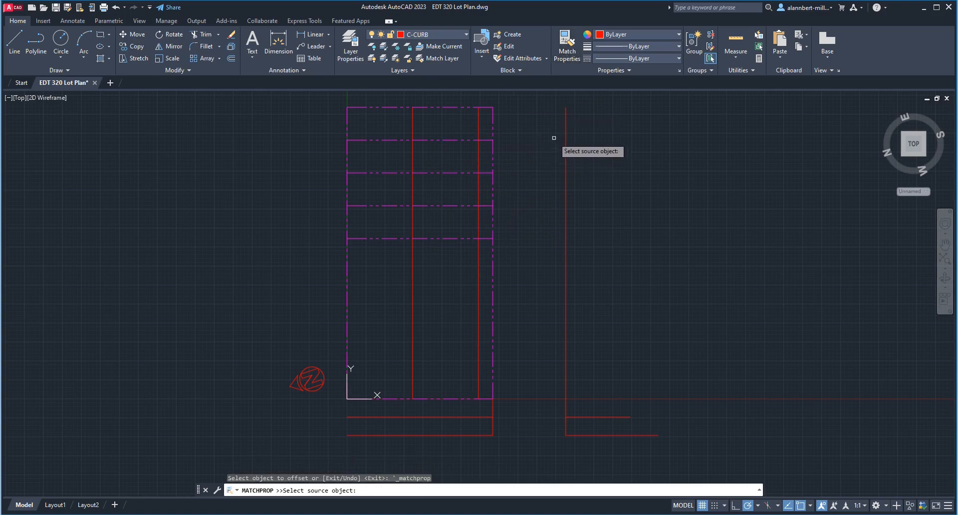
key("Escape")
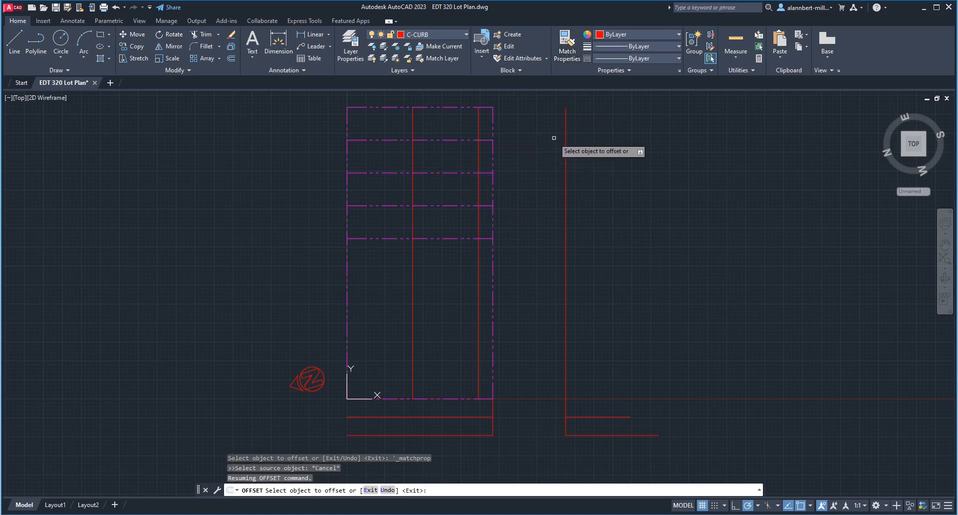
left_click(562, 48)
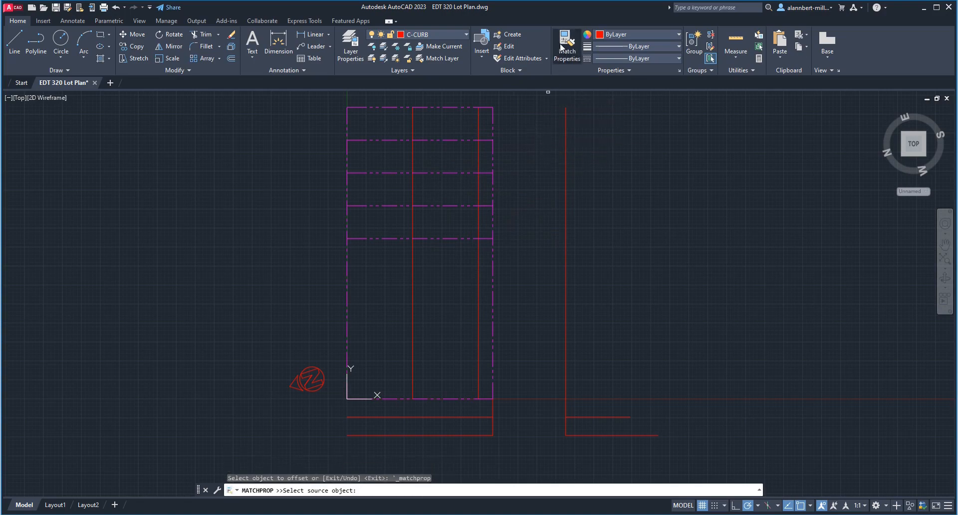
left_click(478, 248)
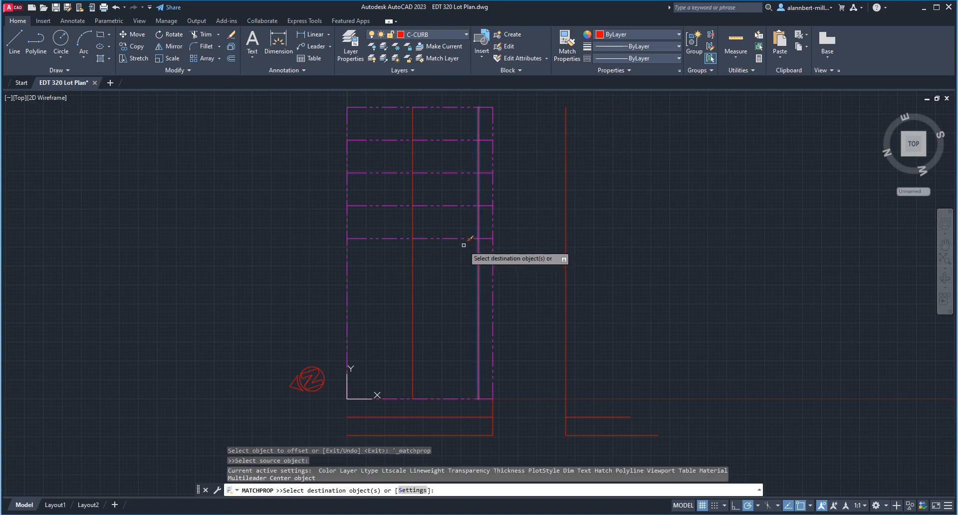
left_click(467, 250)
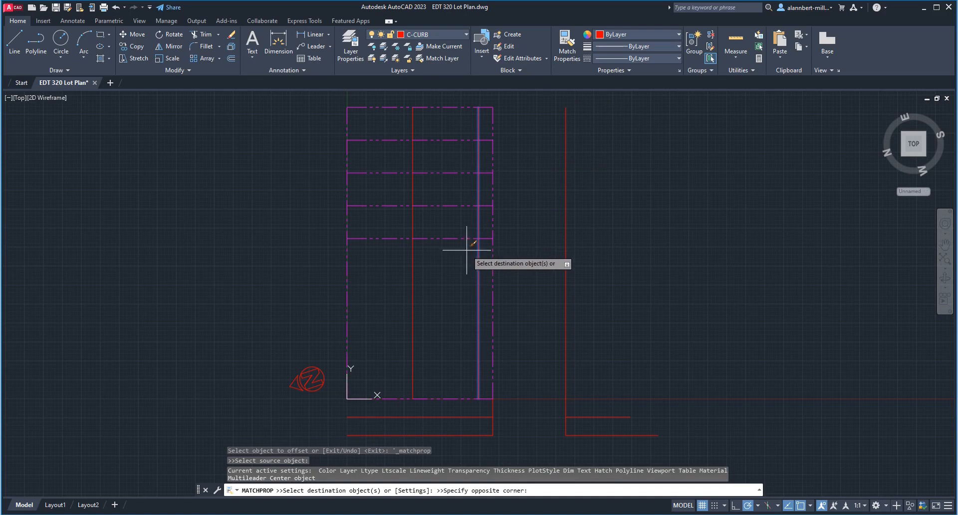
left_click(424, 130)
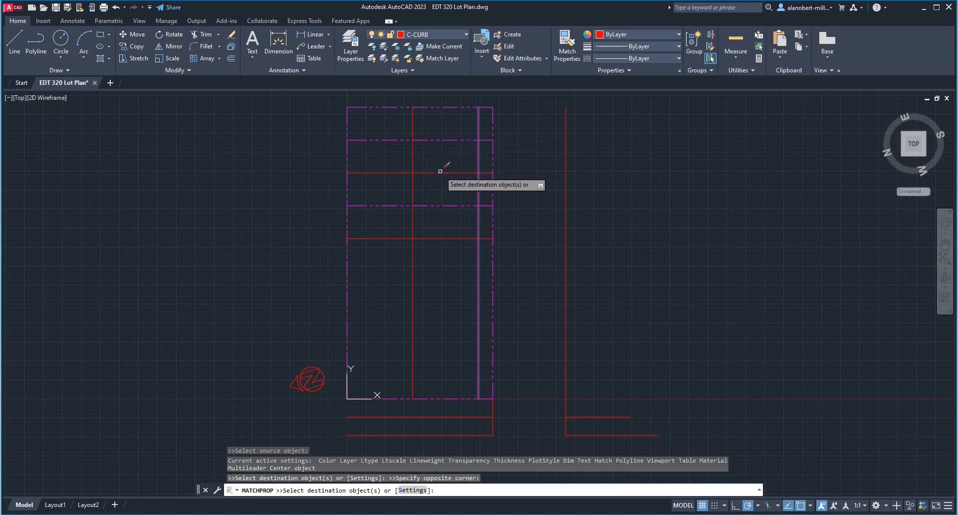
left_click(471, 219)
left_click(440, 134)
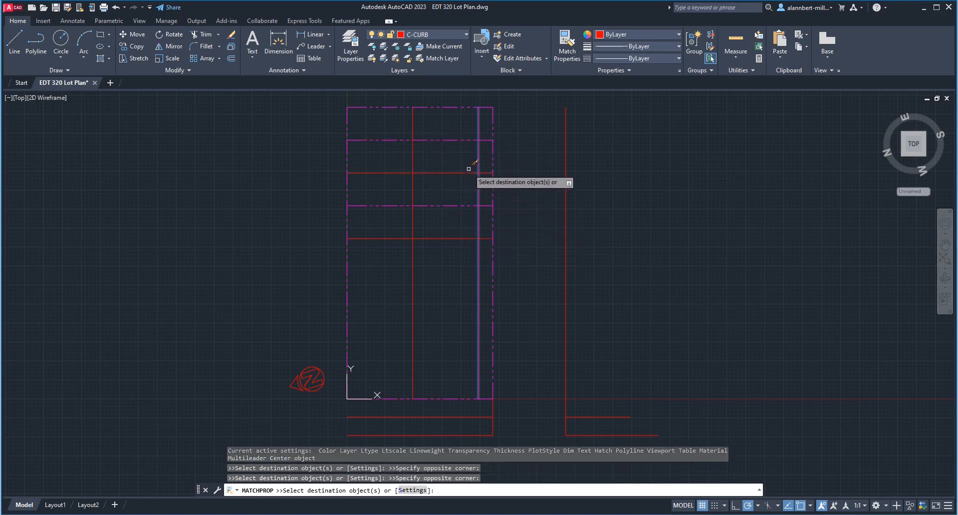
key("Escape")
Match the properties of the lowest horizontal offset line onto the three horizontal lines above it.
left_click(580, 53)
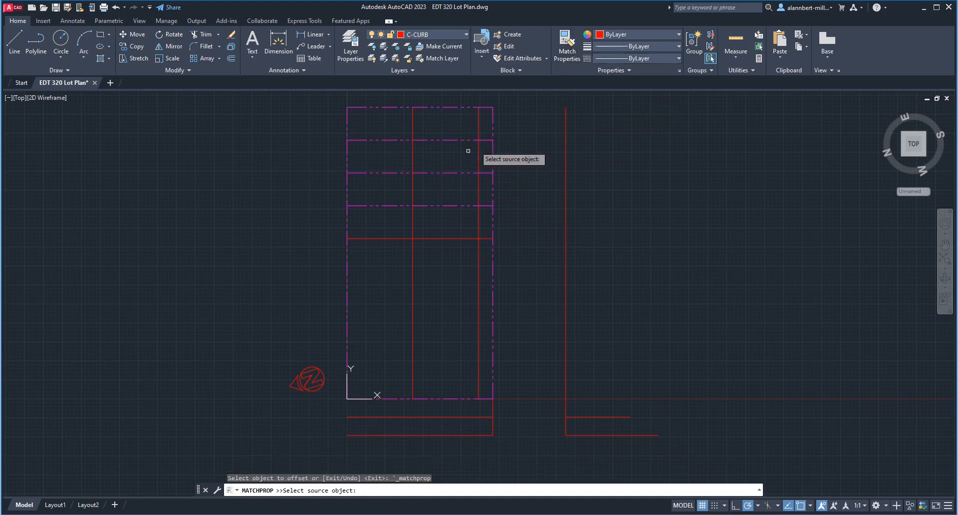
left_click(455, 239)
left_click(466, 216)
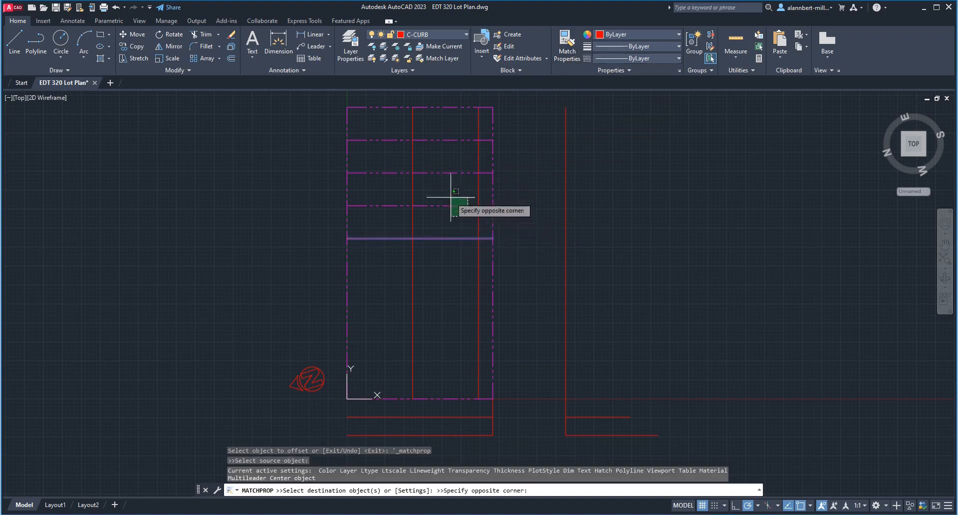
left_click(434, 133)
left_click(458, 141)
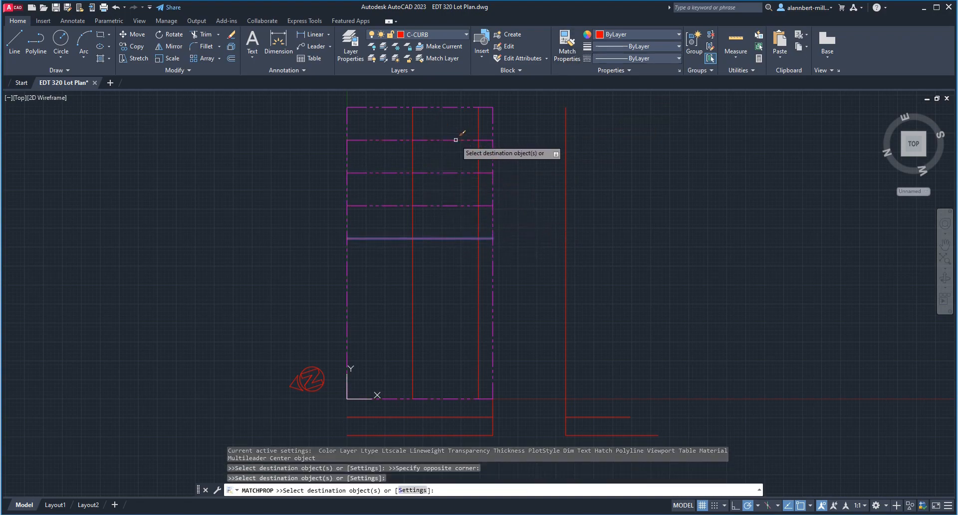
key("Return")
key("Escape")
key("Escape")
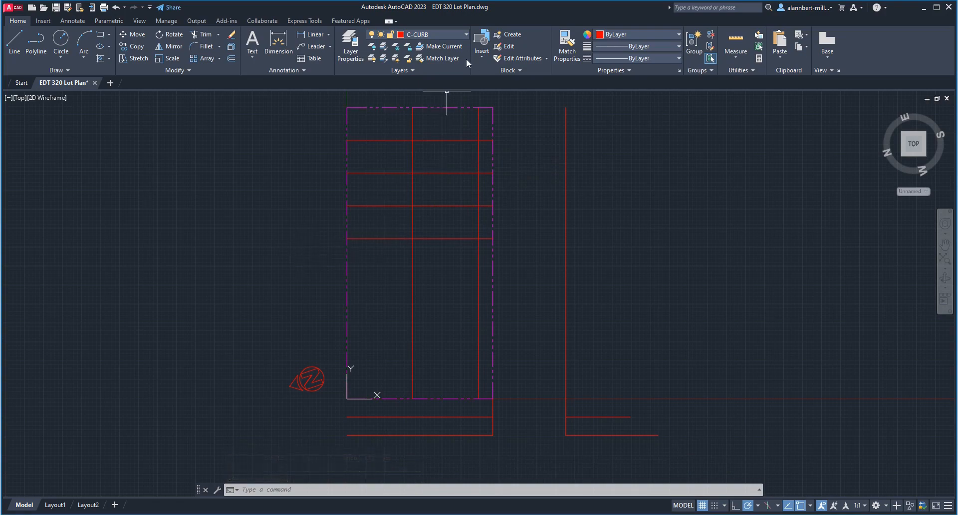
Trim the four horizontal lines left of the inner vertical curb line, and both inner vertical lines below the lowest horizontal line.
type("tr")
key("Return")
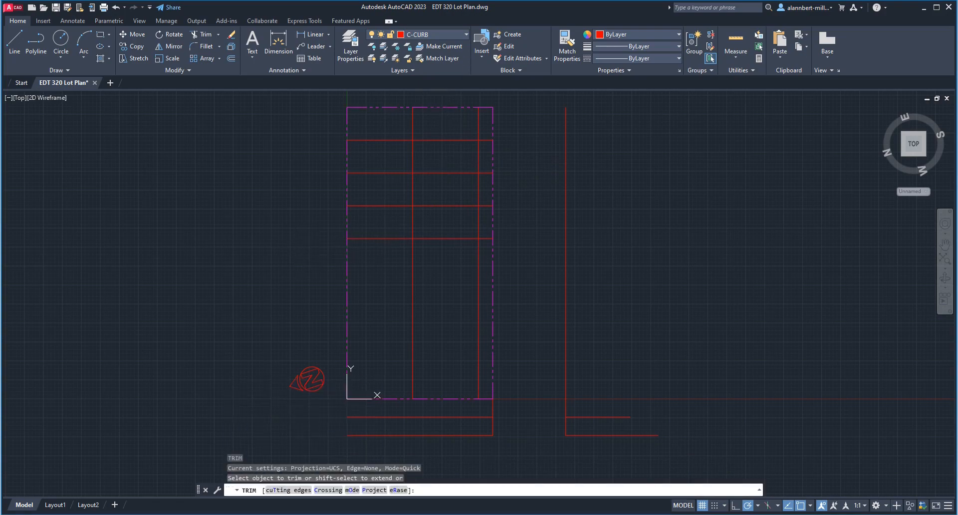
left_click(405, 141)
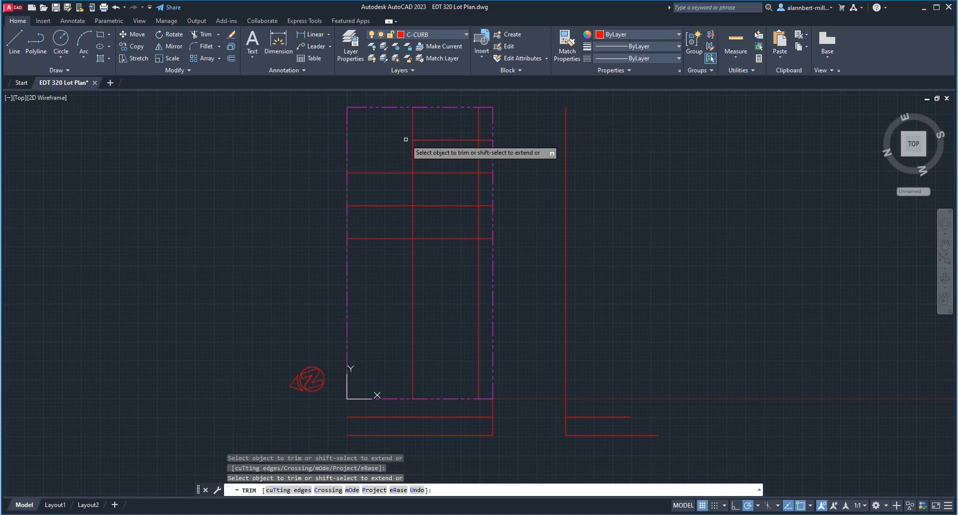
left_click(402, 172)
left_click(402, 206)
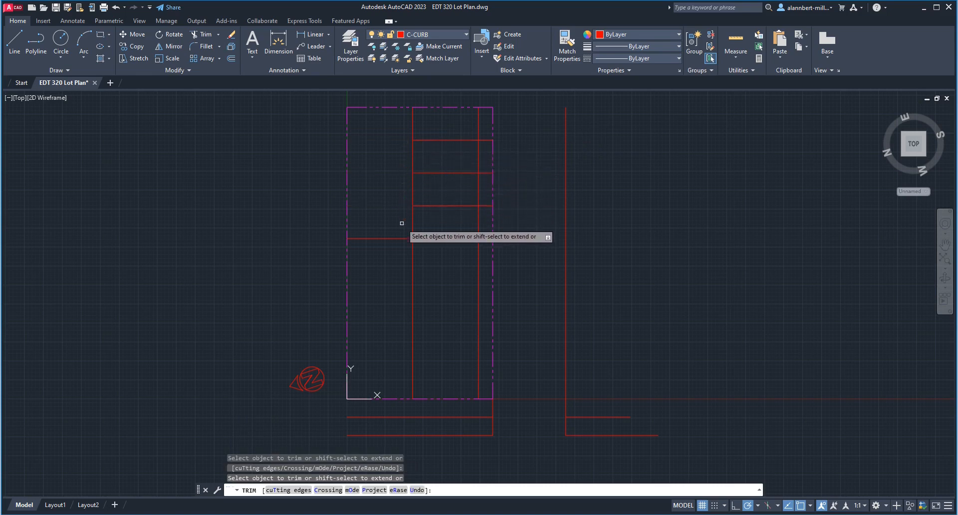
left_click(403, 239)
left_click(412, 248)
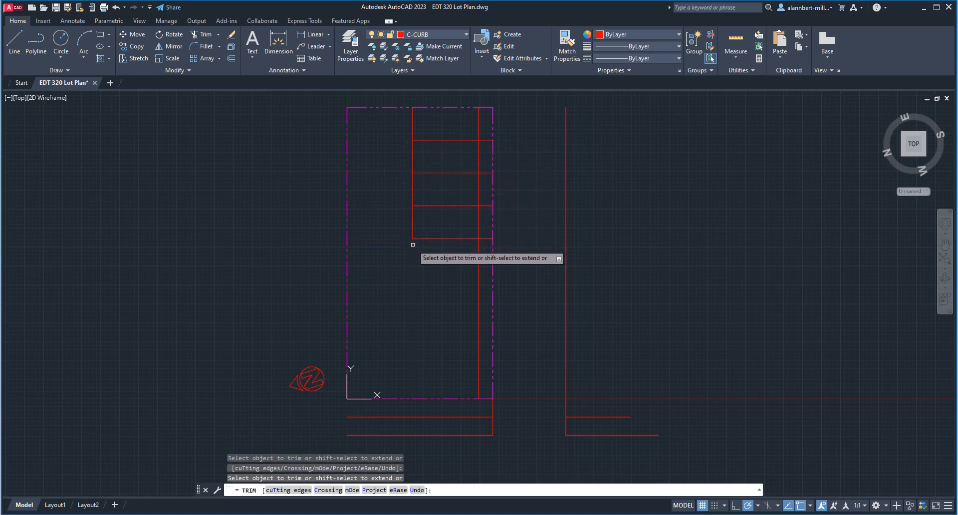
left_click(476, 247)
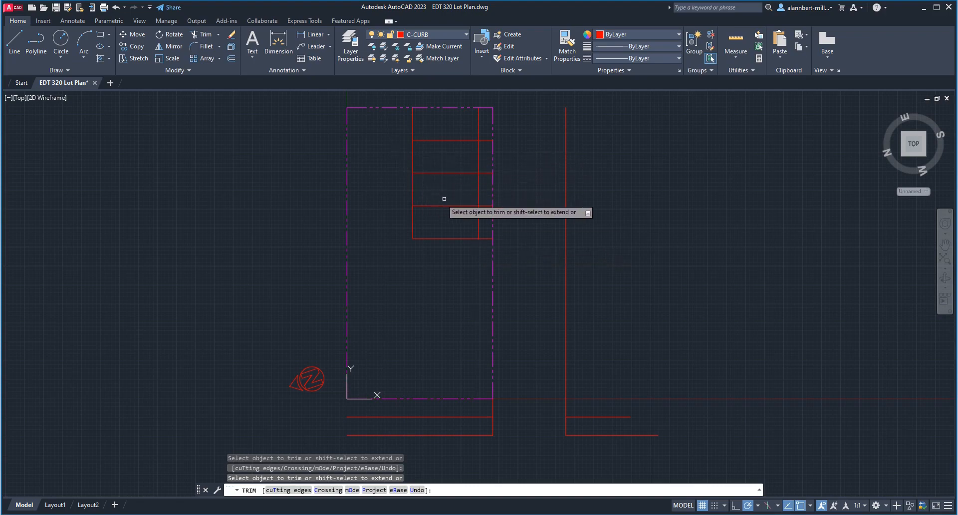
Trim the upper three horizontal lines between the right inner vertical line and the lot's right property line.
left_click(487, 141)
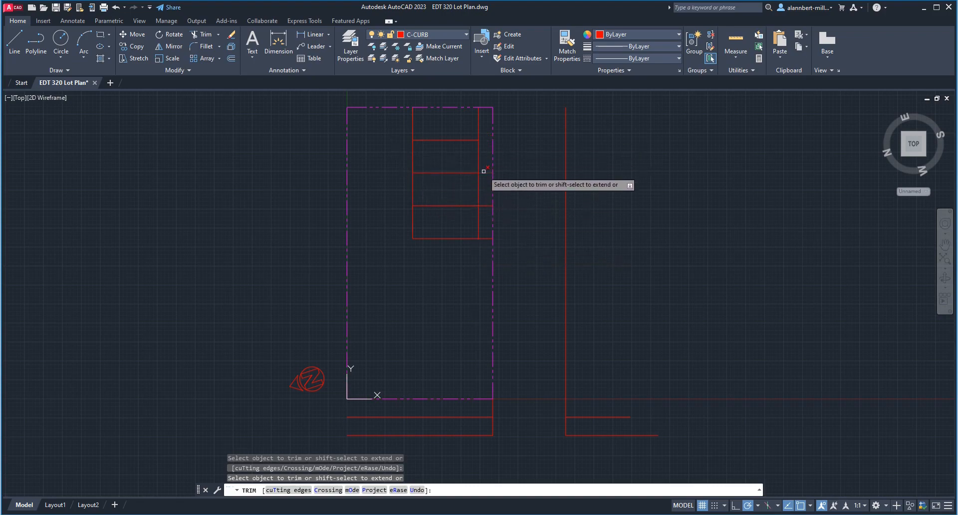
left_click(486, 205)
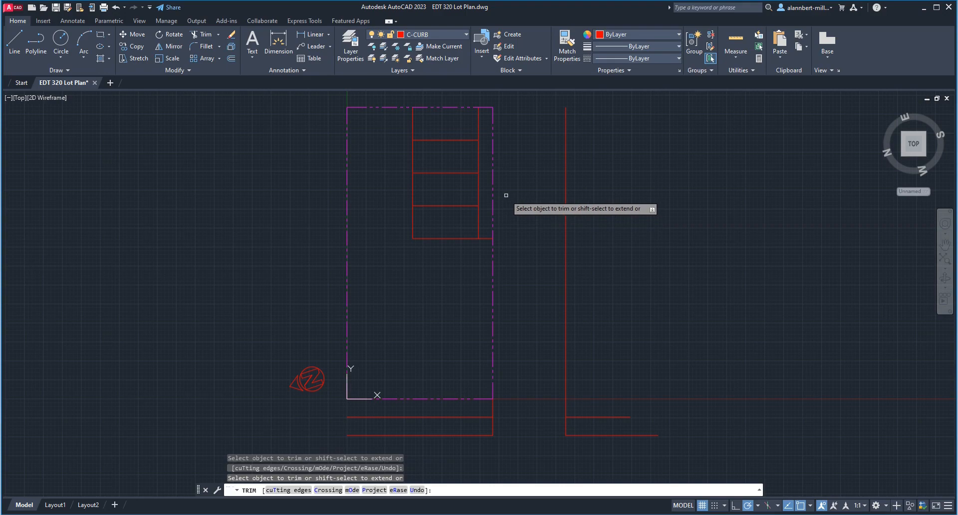
key("Return")
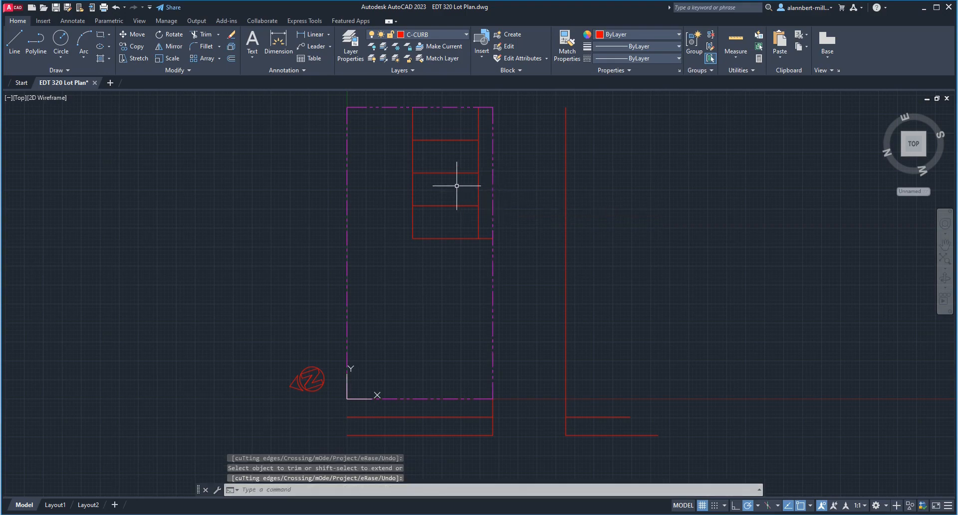
scroll(457, 185, "up", 4)
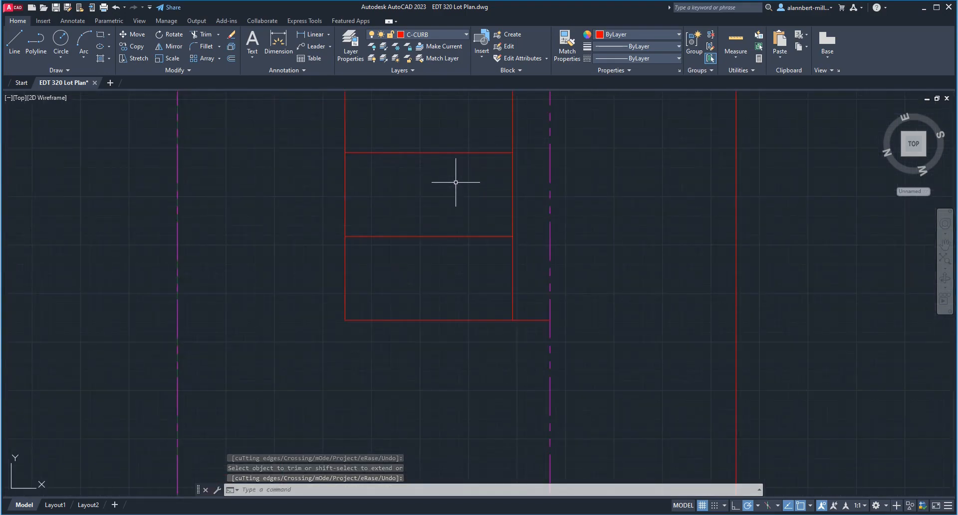
scroll(452, 183, "down", 4)
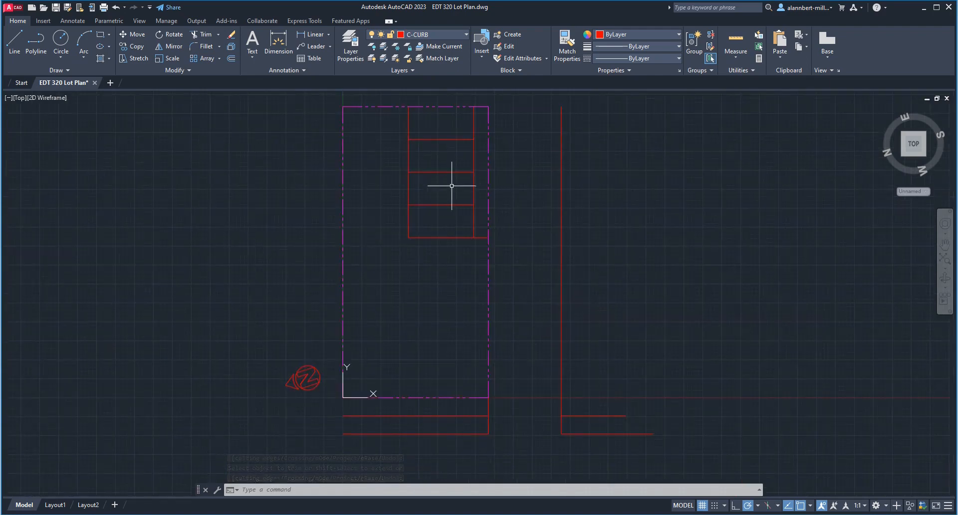
scroll(444, 191, "up", 4)
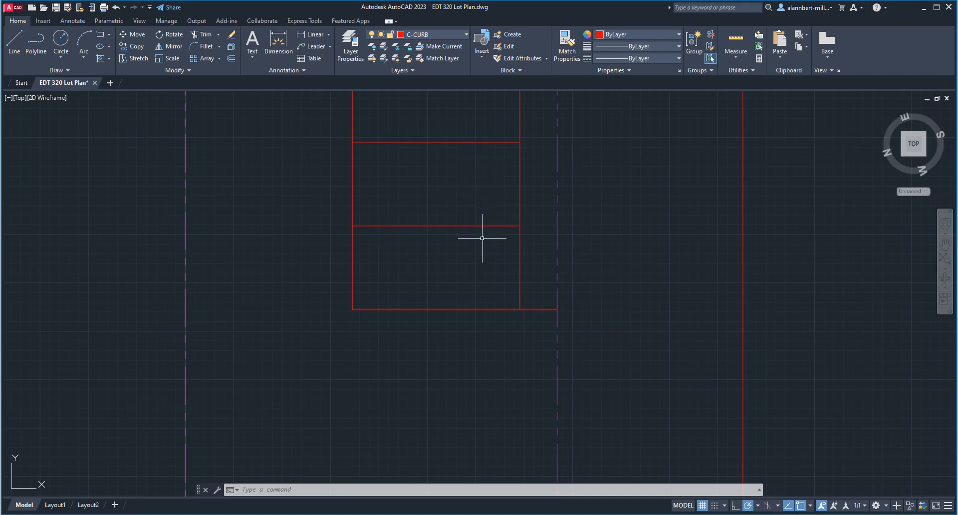
scroll(483, 237, "down", 2)
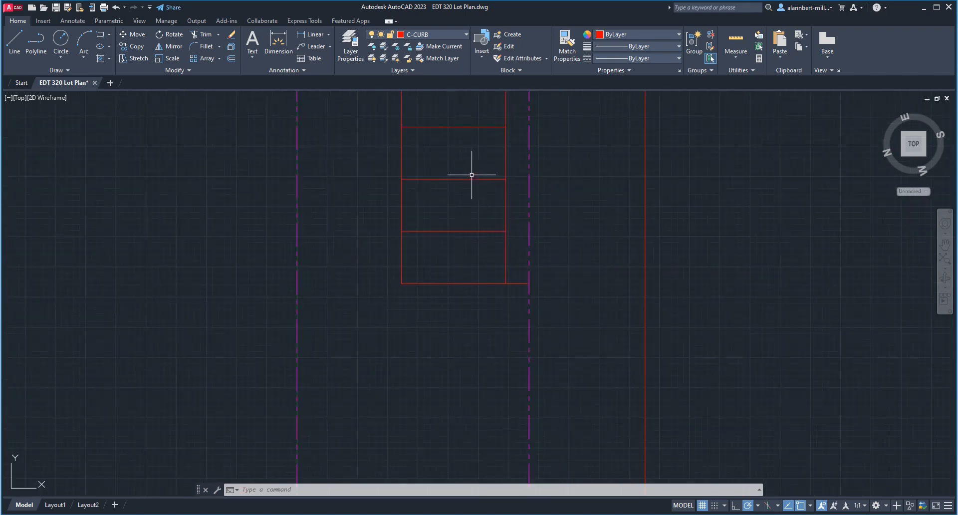
middle_click_drag(470, 167, 474, 195, "shift")
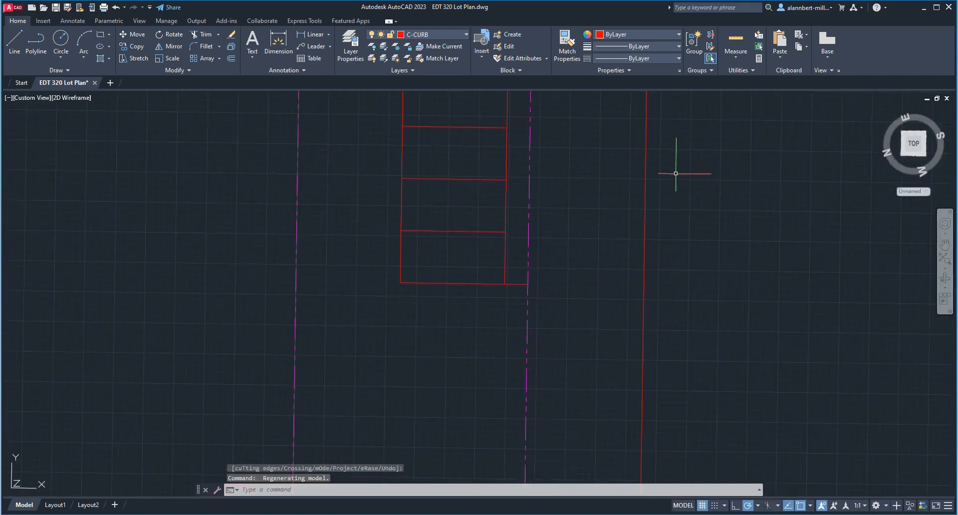
left_click(913, 145)
scroll(505, 186, "up", 8)
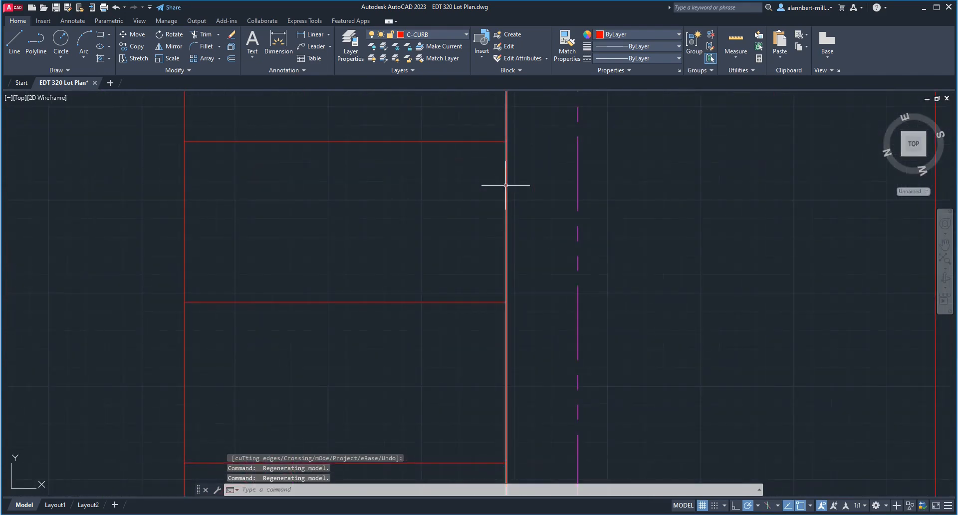
scroll(505, 186, "down", 4)
scroll(505, 184, "down", 2)
scroll(517, 183, "up", 2)
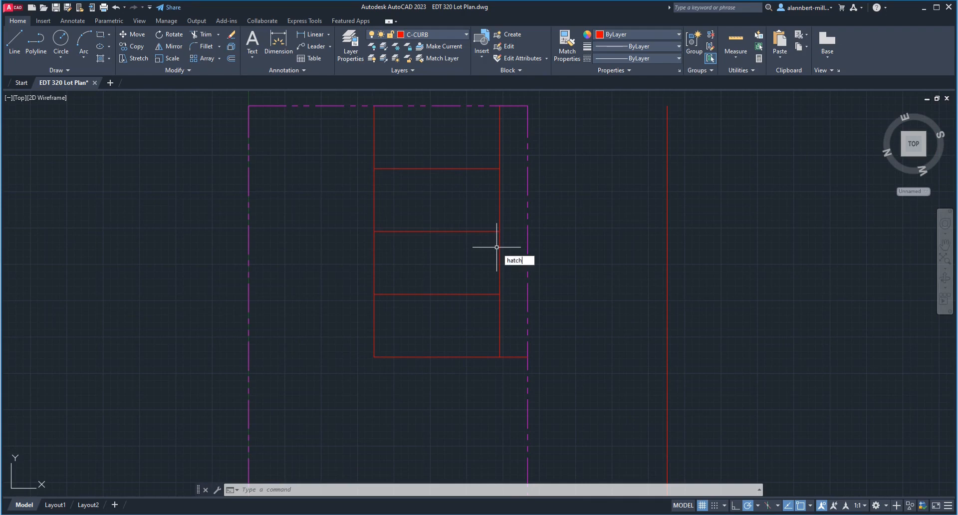
Start a user-defined hatch with a 45-degree angle, 2' line spacing and a transparency of 1.
key("Return")
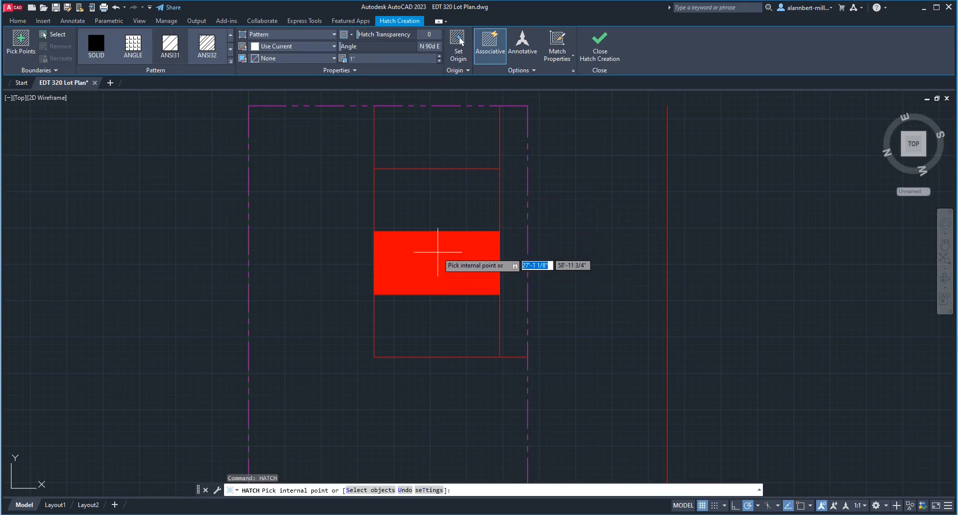
left_click(323, 34)
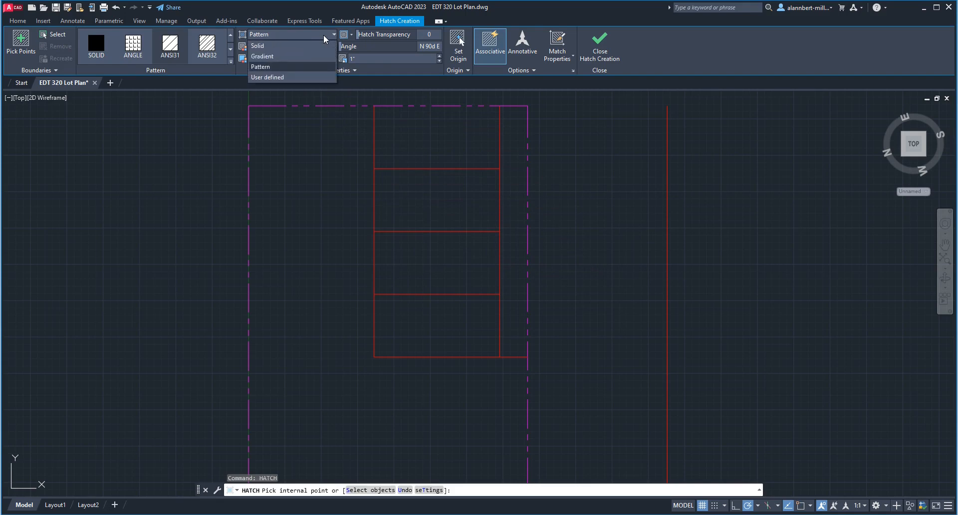
left_click(298, 77)
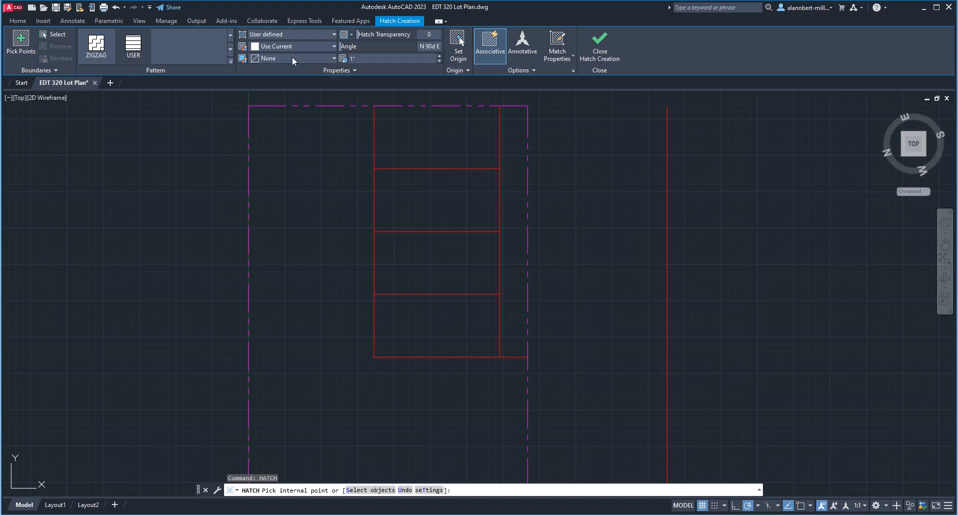
left_click(429, 48)
type("45")
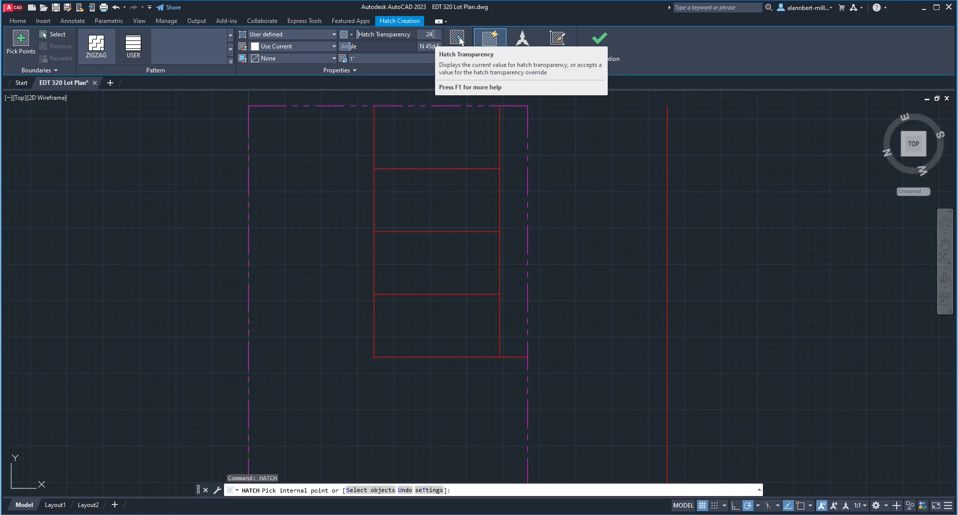
left_click(432, 34)
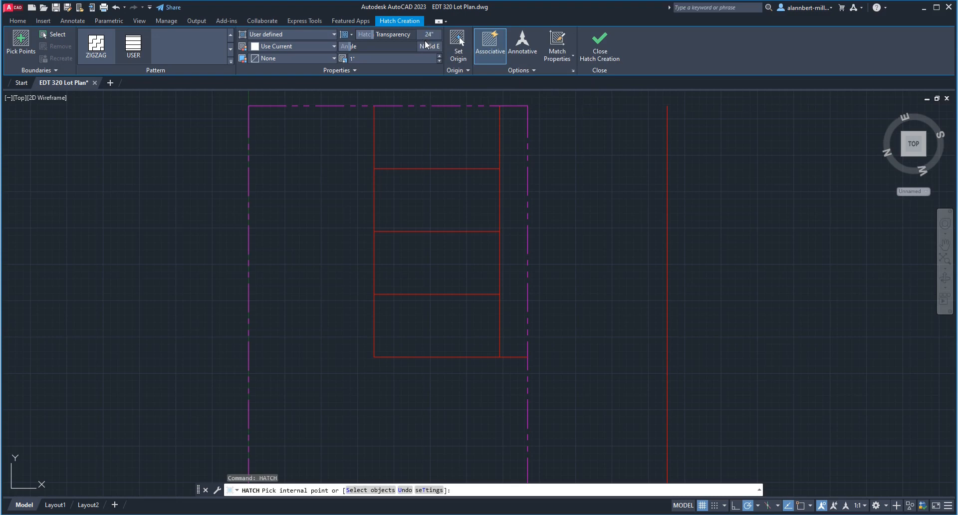
key("Return")
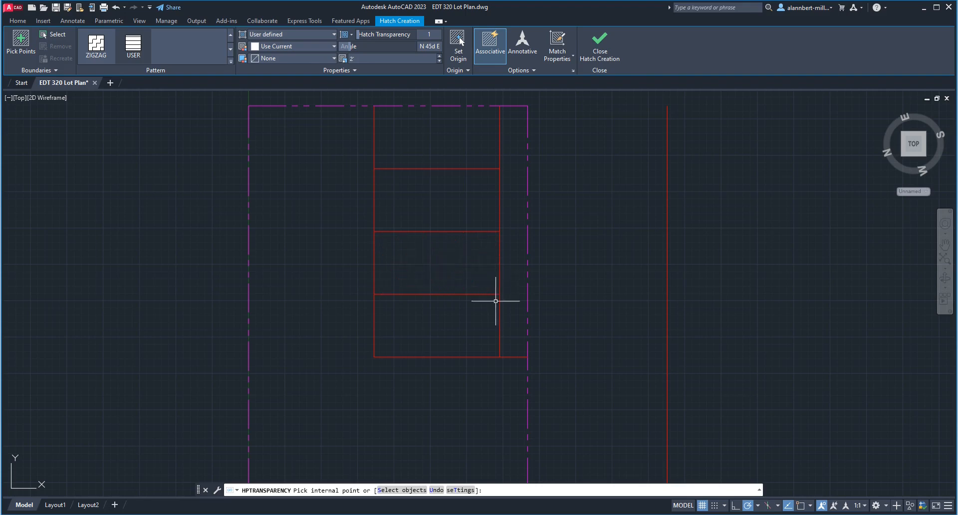
left_click(466, 290)
left_click(458, 261)
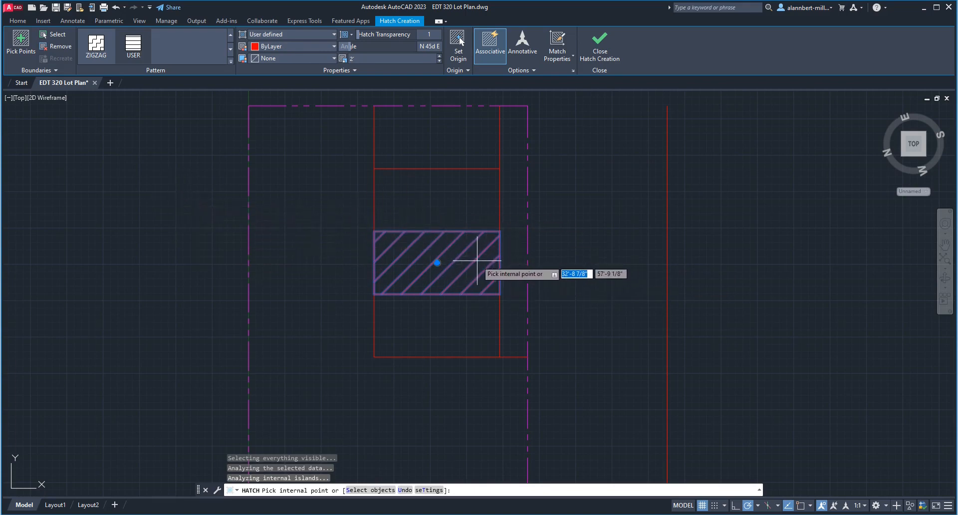
key("ctrl+z")
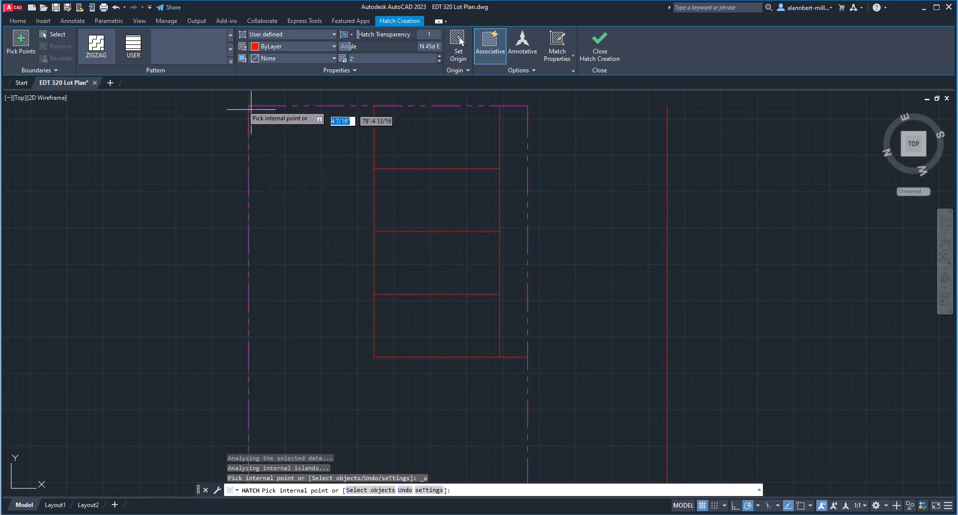
Apply the diagonal hatch inside the third parking stall from the top and finish the hatch.
left_click(22, 44)
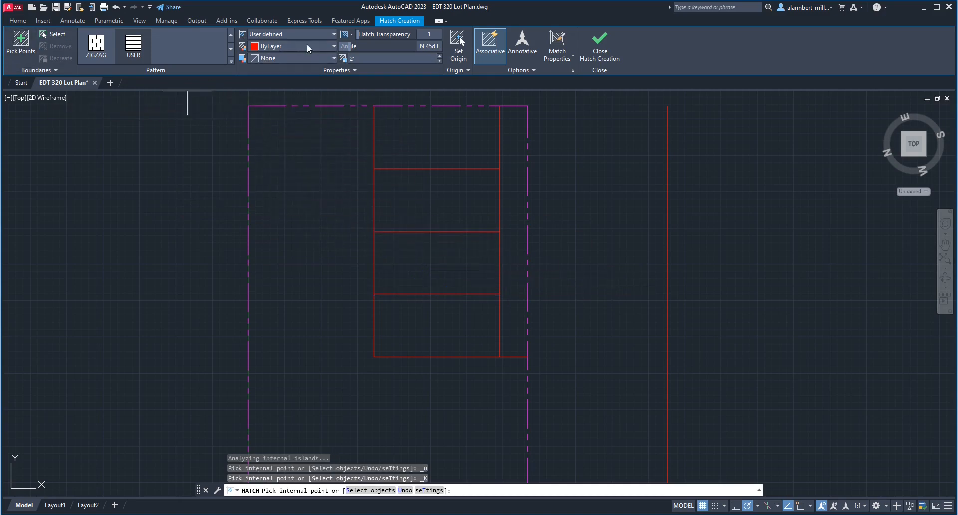
left_click(428, 250)
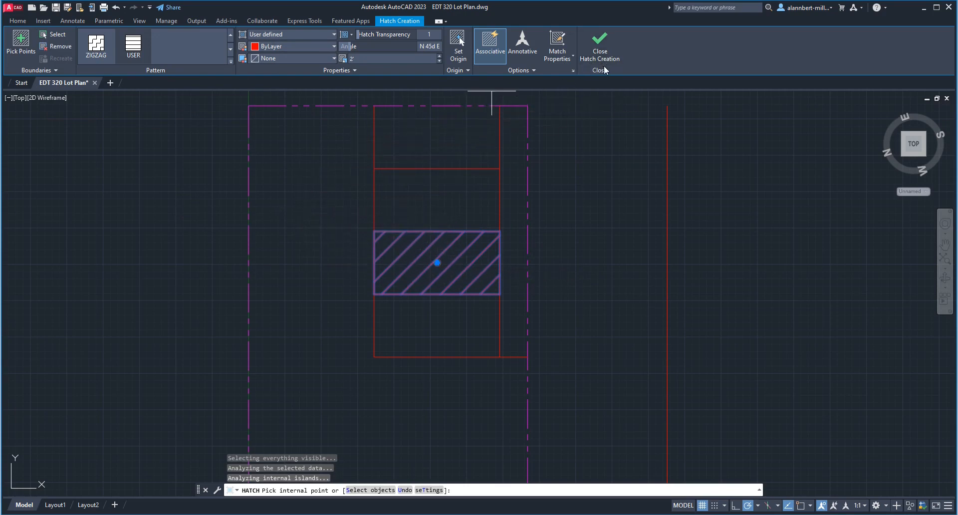
left_click(605, 46)
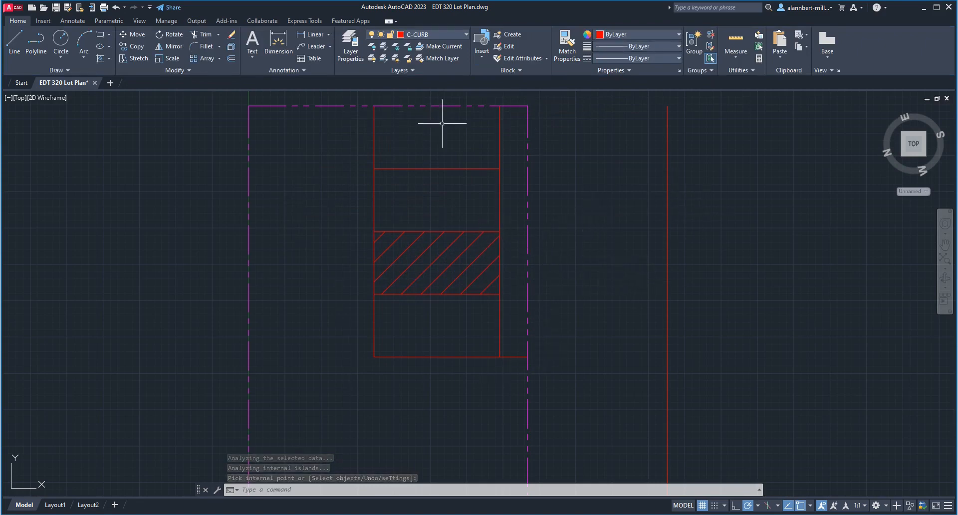
Create a new layer named C-PKNG and set its color to yellow.
scroll(489, 213, "down", 1)
scroll(501, 180, "up", 1)
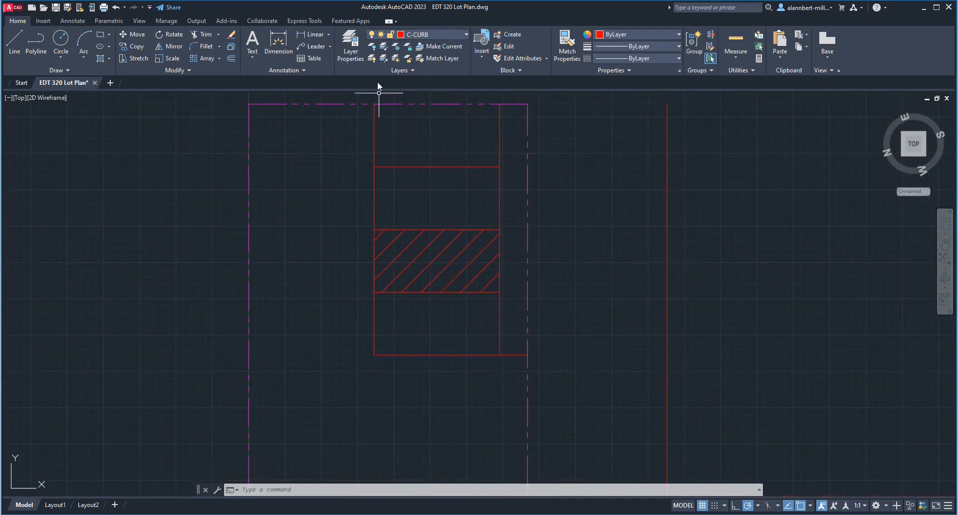
left_click(351, 44)
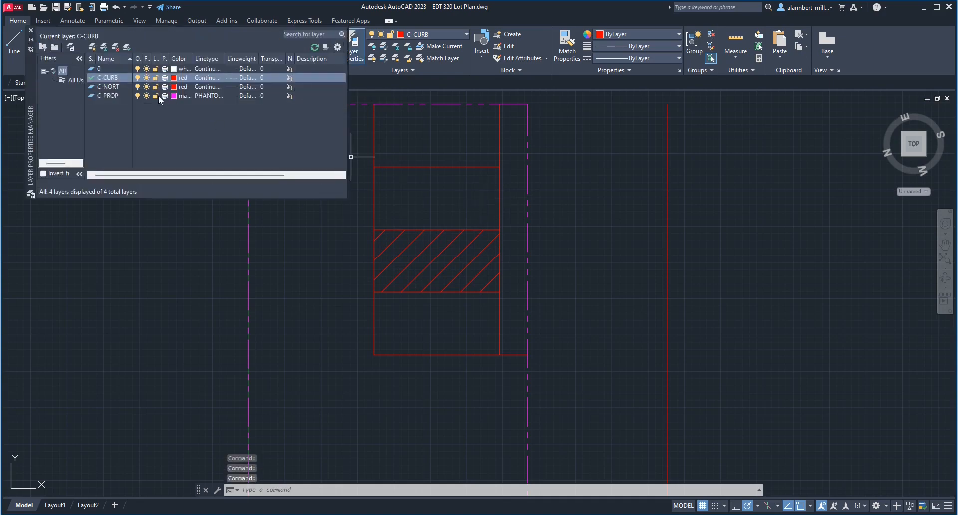
left_click(92, 48)
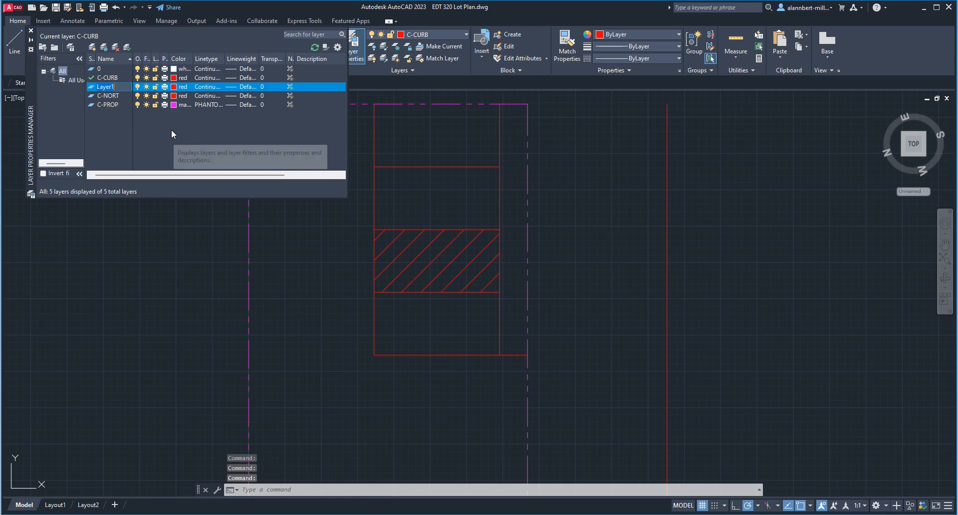
type("C-PKNG")
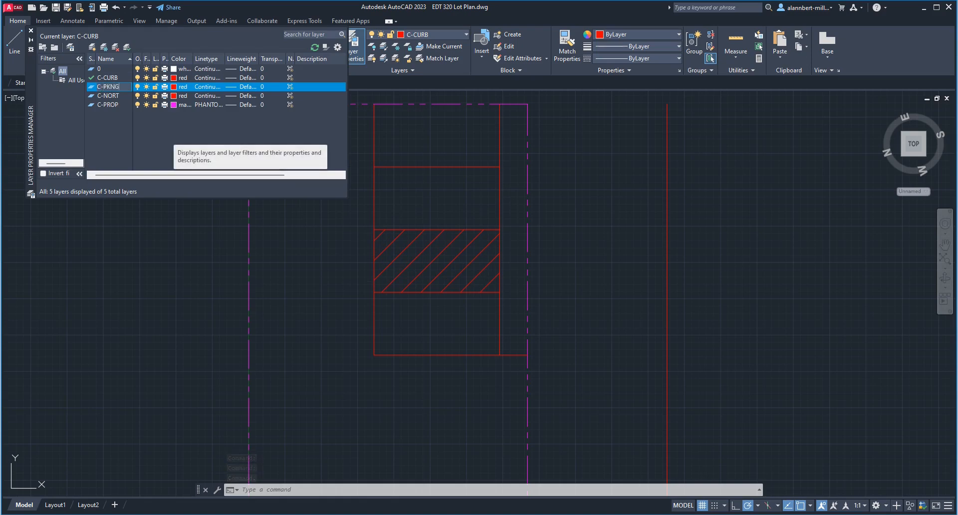
left_click(175, 87)
left_click(410, 284)
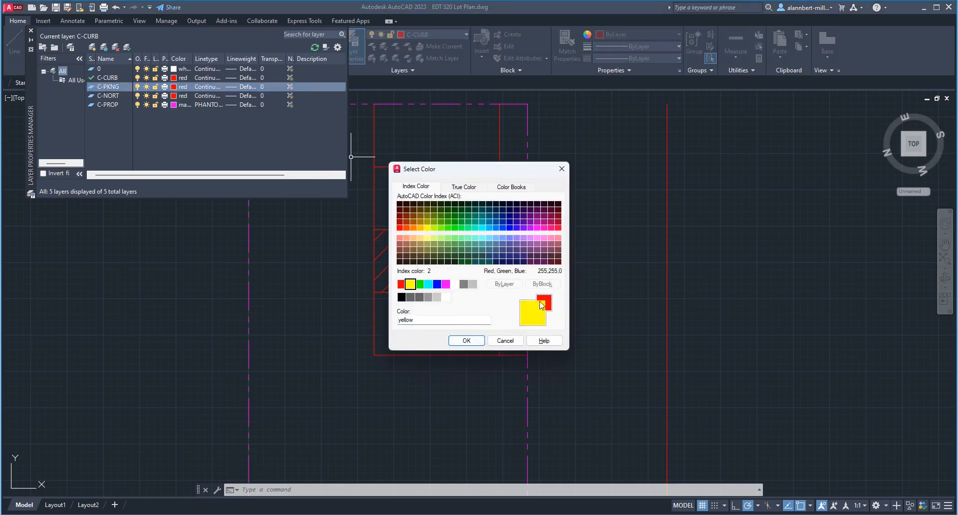
left_click(466, 341)
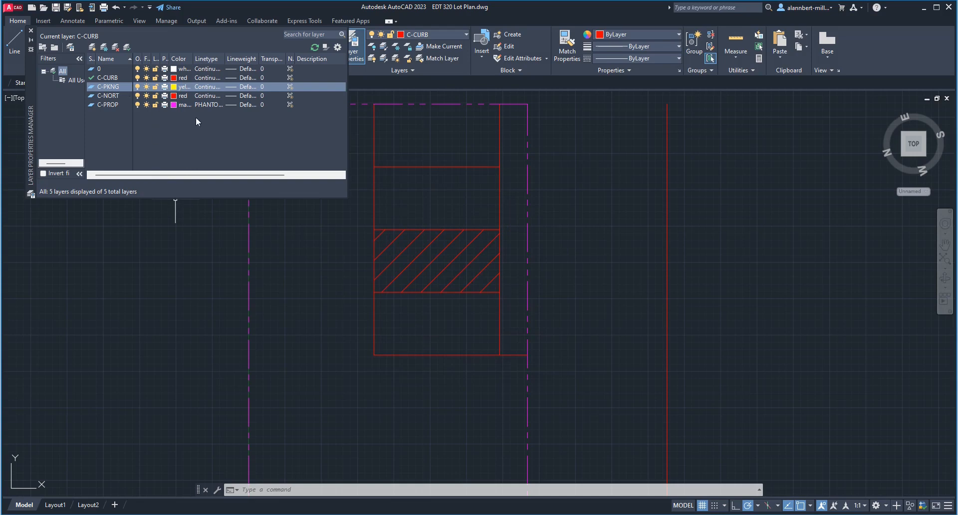
Move all parking stall lines and the stall hatch onto the C-PKNG layer, and close the layer manager.
left_click(365, 97)
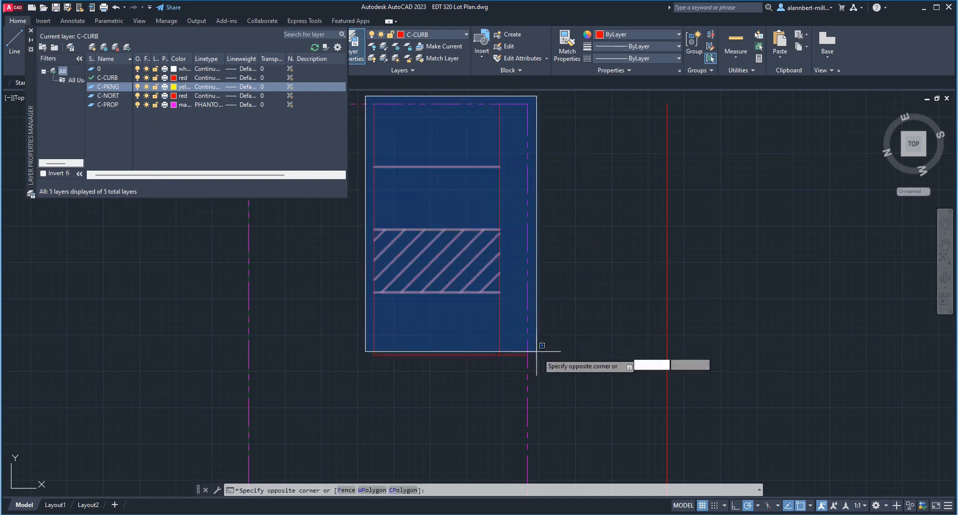
left_click(553, 370)
left_click(430, 34)
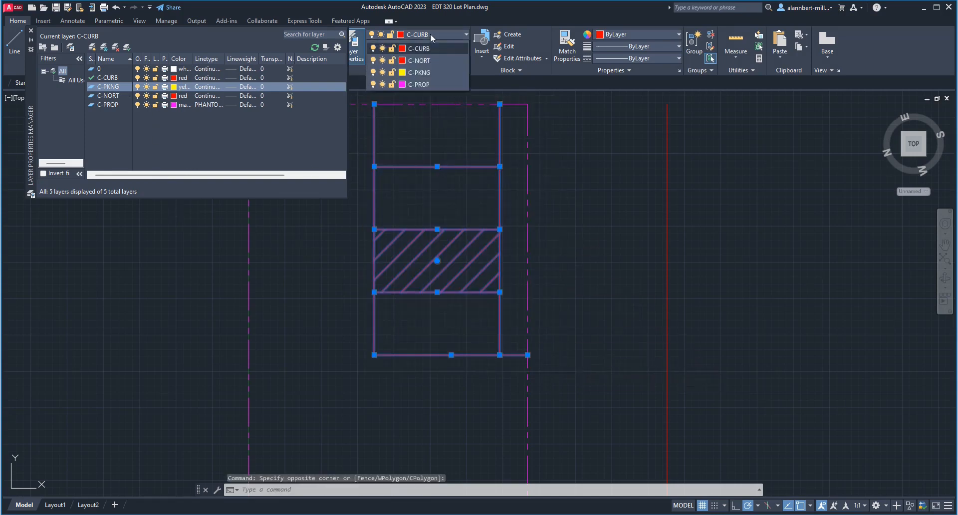
left_click(428, 82)
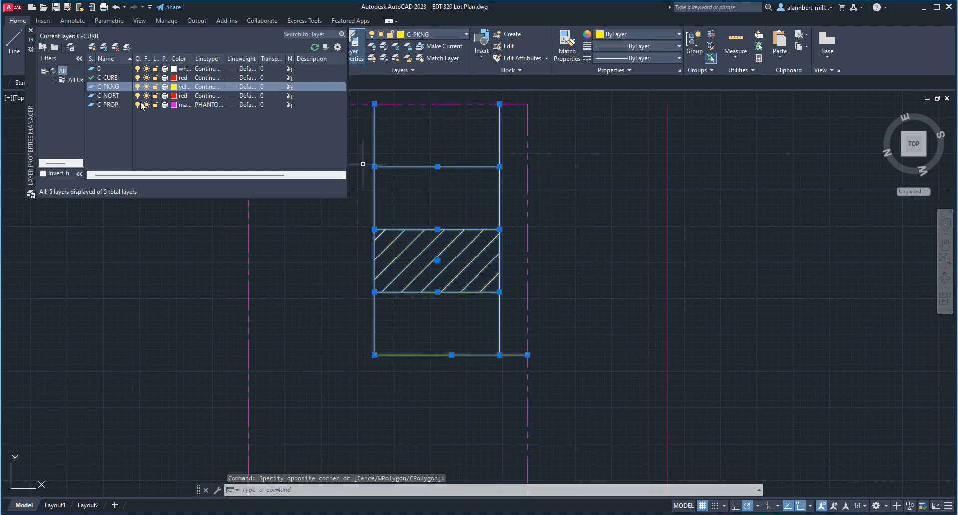
left_click(30, 31)
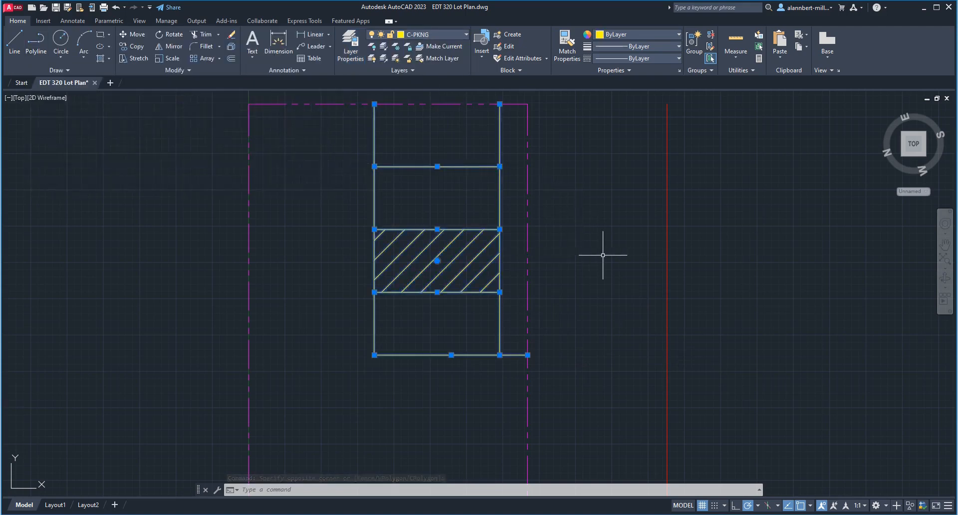
key("Escape")
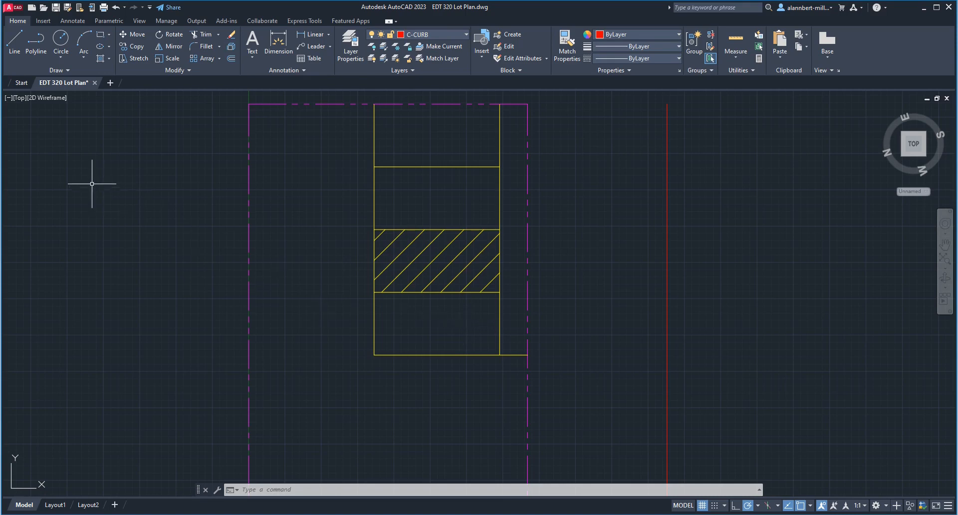
Open the hc-sign drawing from the "!! AutoCAD Files EDT 320" folder.
left_click(21, 84)
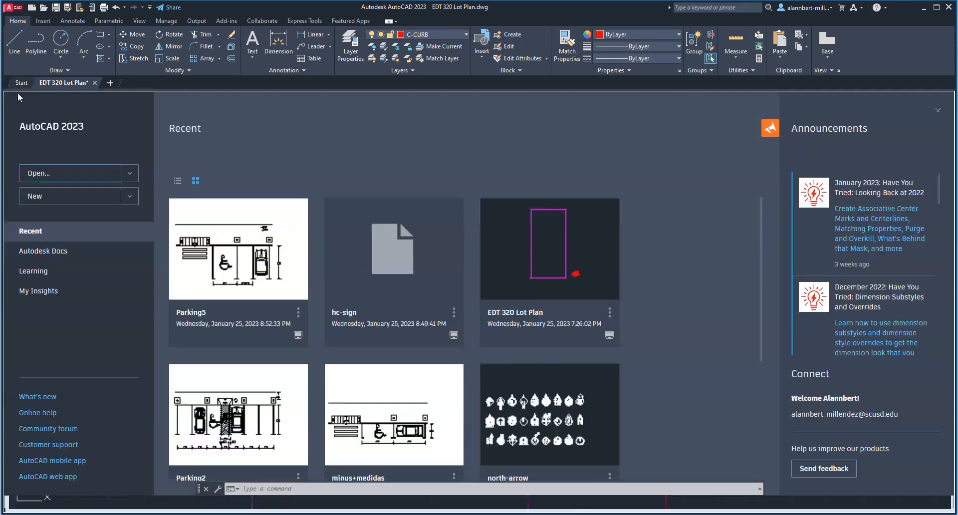
left_click(69, 172)
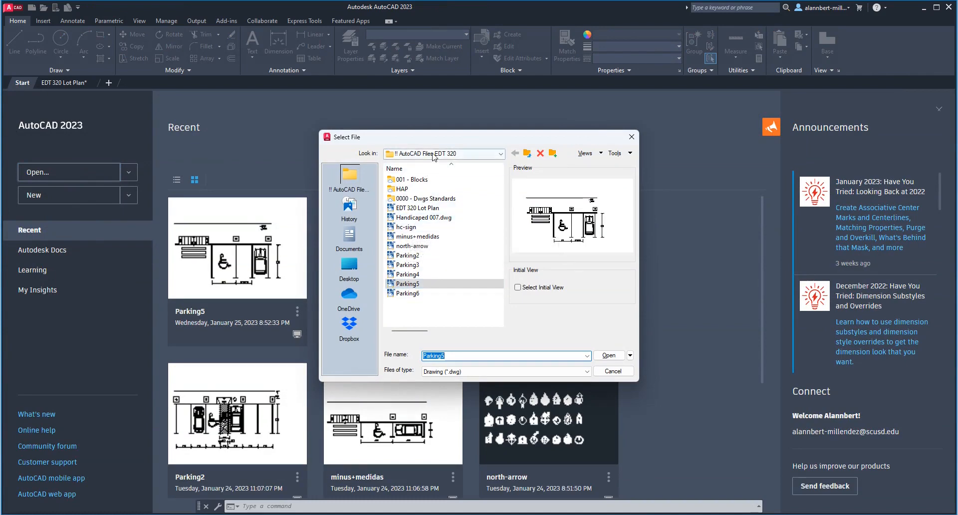
left_click(500, 153)
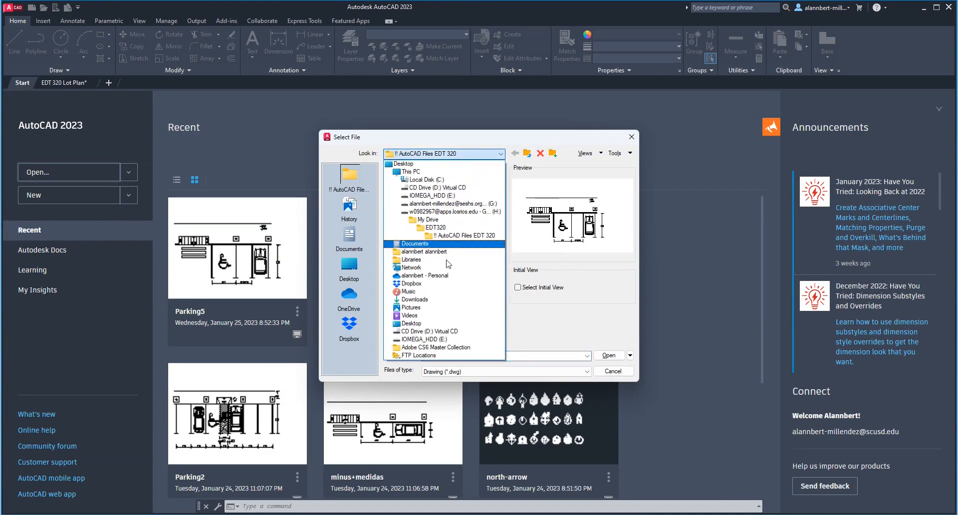
left_click(459, 235)
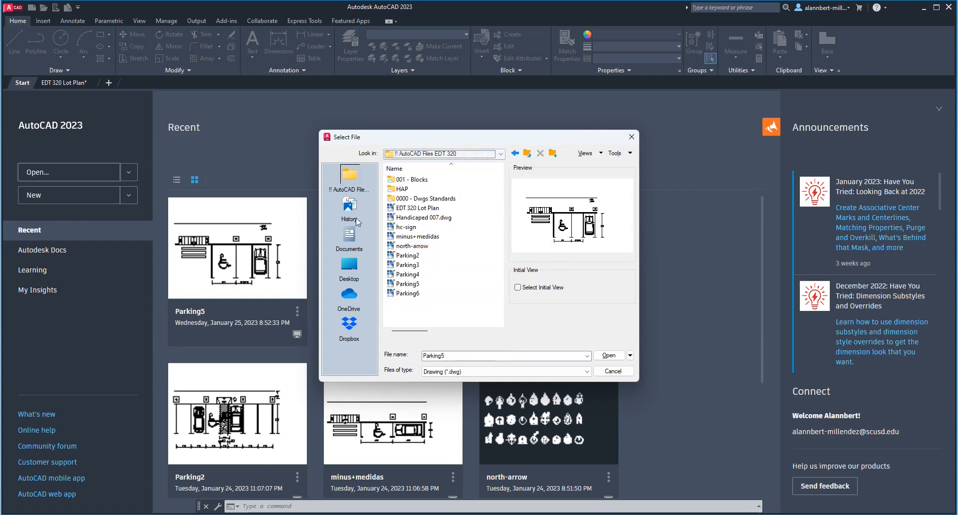
left_click(429, 227)
double_click(435, 227)
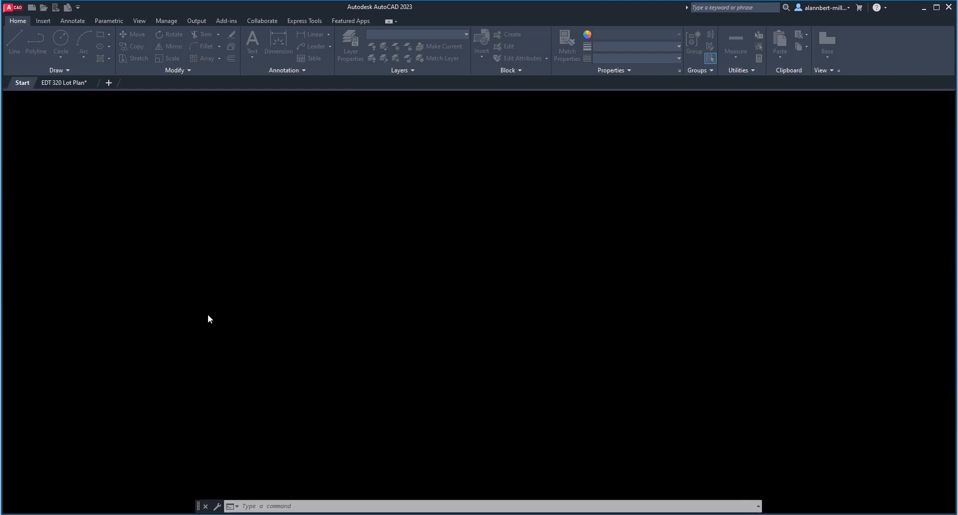
Copy the wheelchair symbol together with its square frame to the clipboard from the hc-sign drawing.
scroll(326, 269, "down", 3)
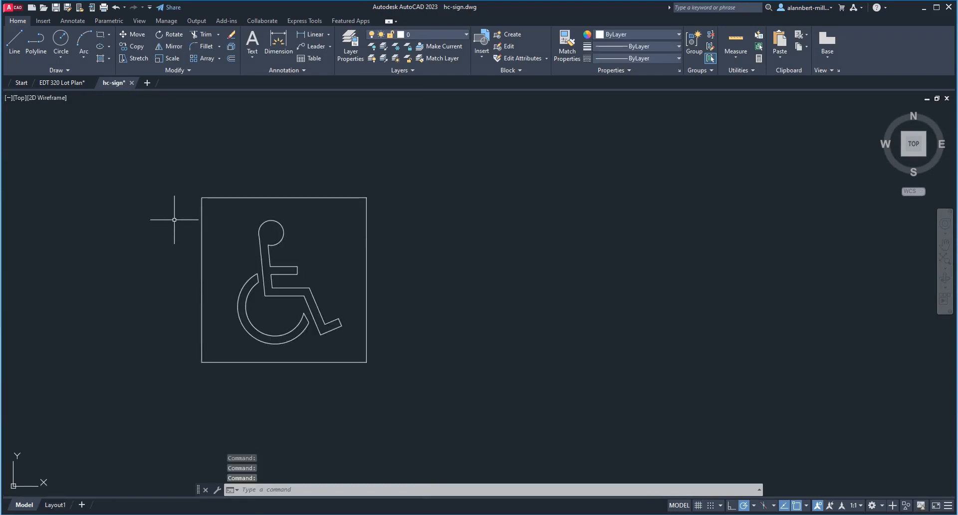
left_click(185, 190)
left_click(382, 372)
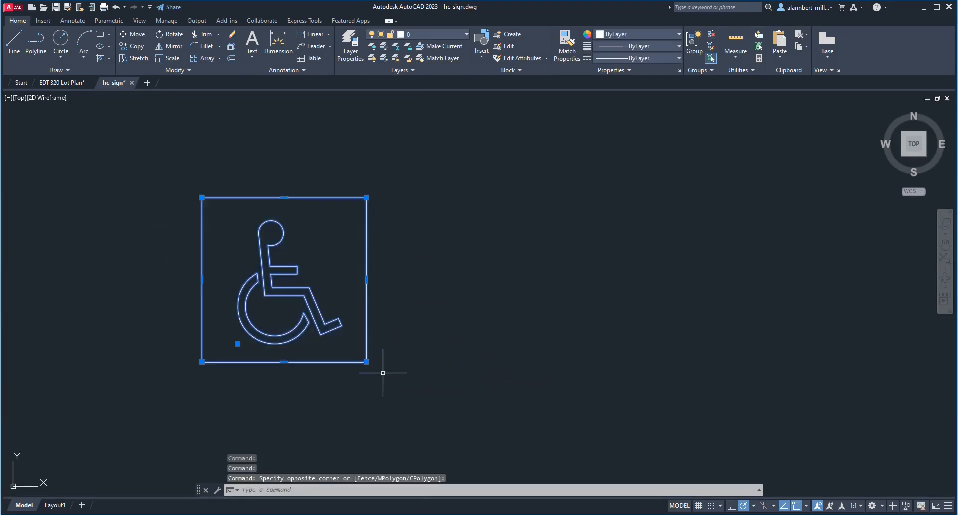
right_click(303, 289)
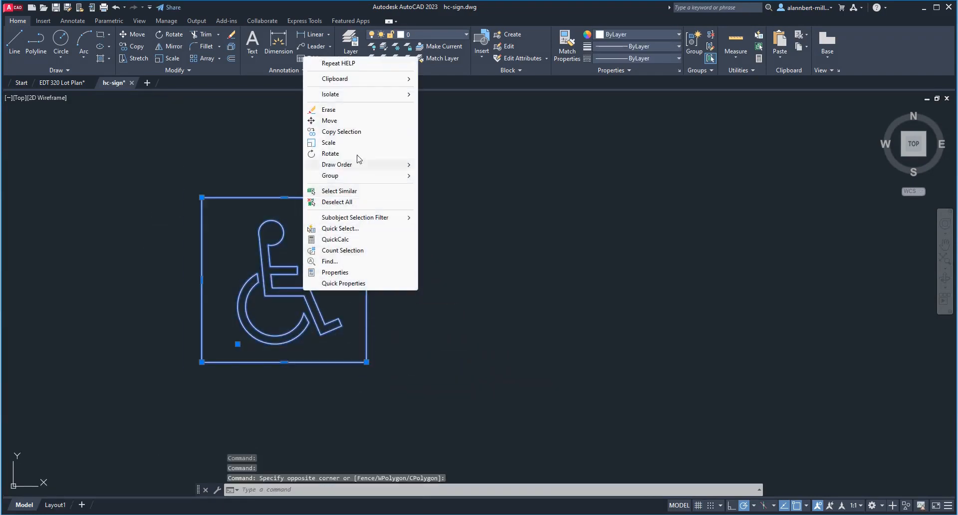
mouse_move(363, 86)
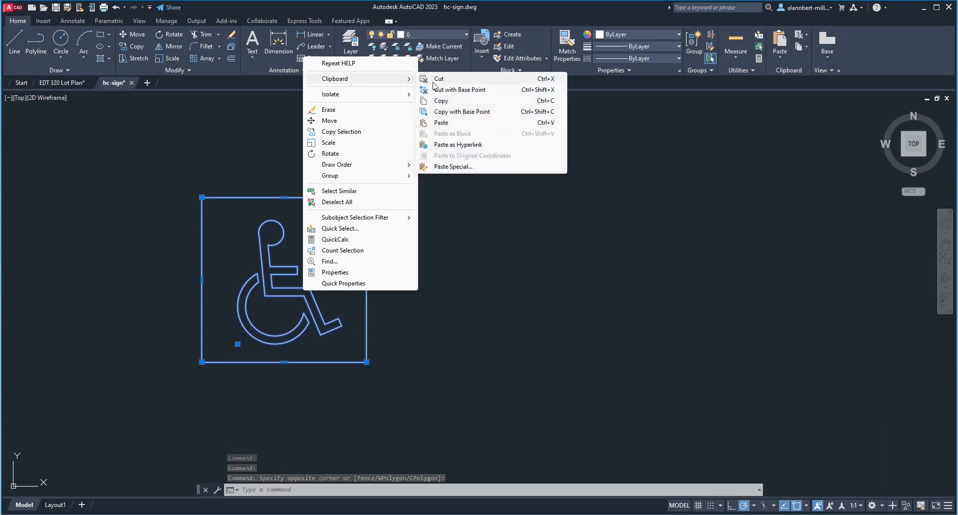
left_click(441, 101)
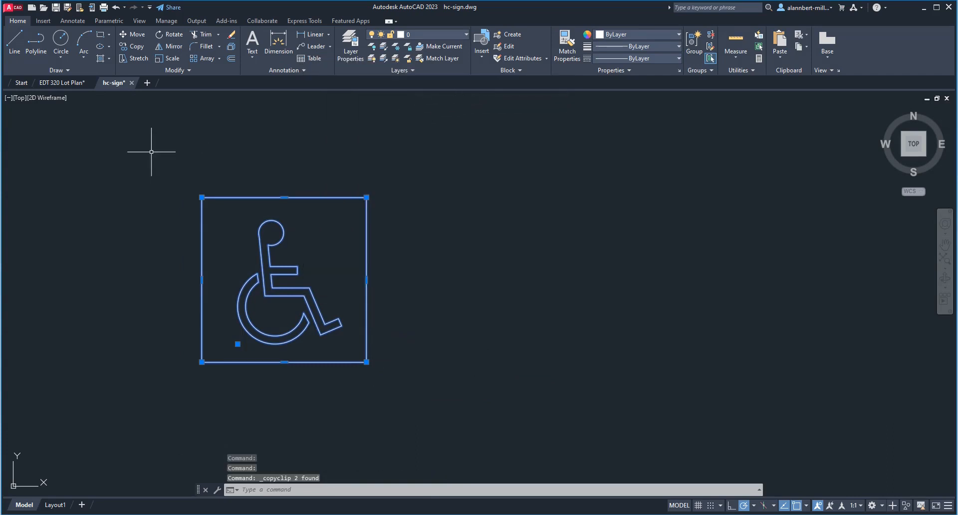
Paste the copied sign as a block into the EDT 320 Lot Plan drawing, in the open area right of the parking stalls.
left_click(70, 83)
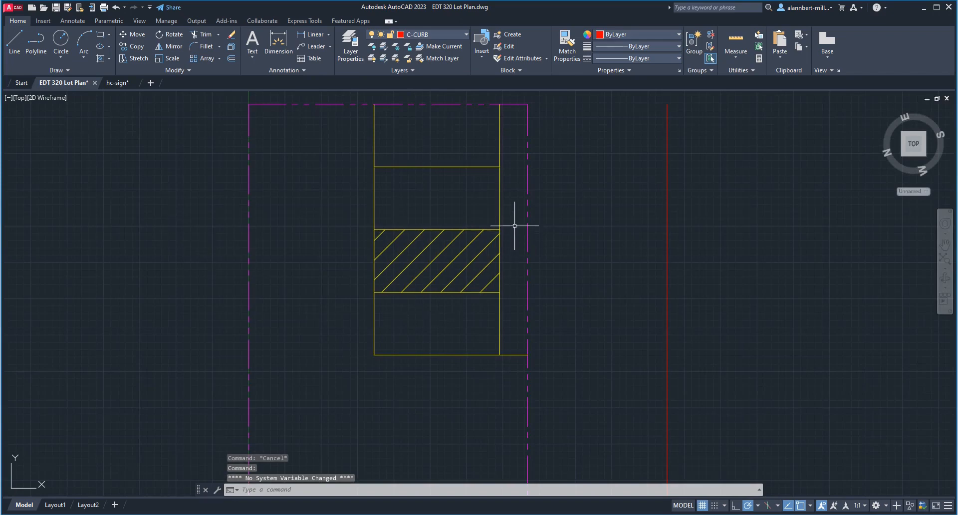
right_click(561, 187)
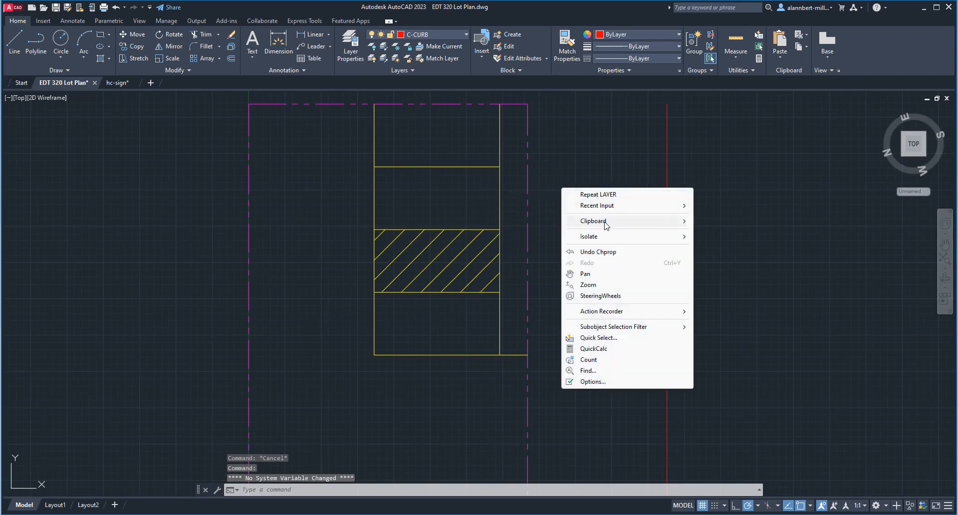
mouse_move(619, 221)
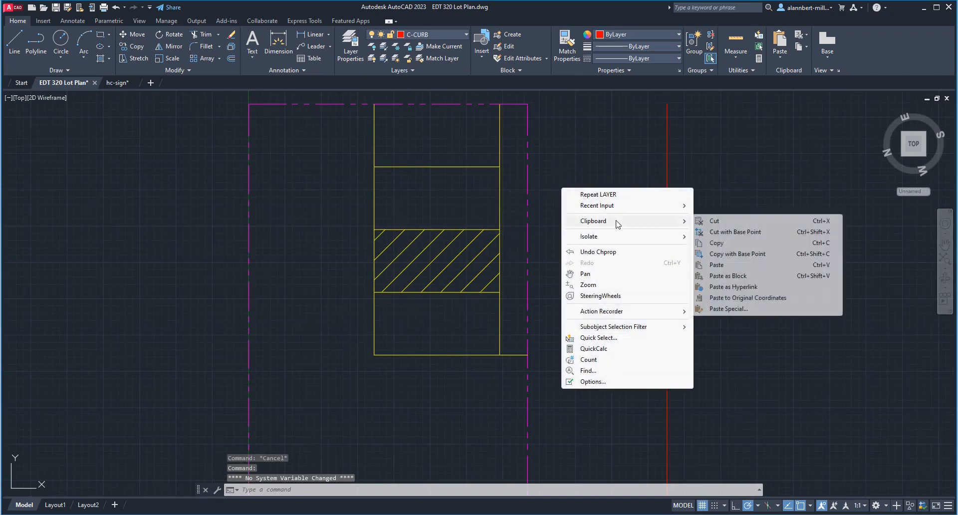
left_click(732, 276)
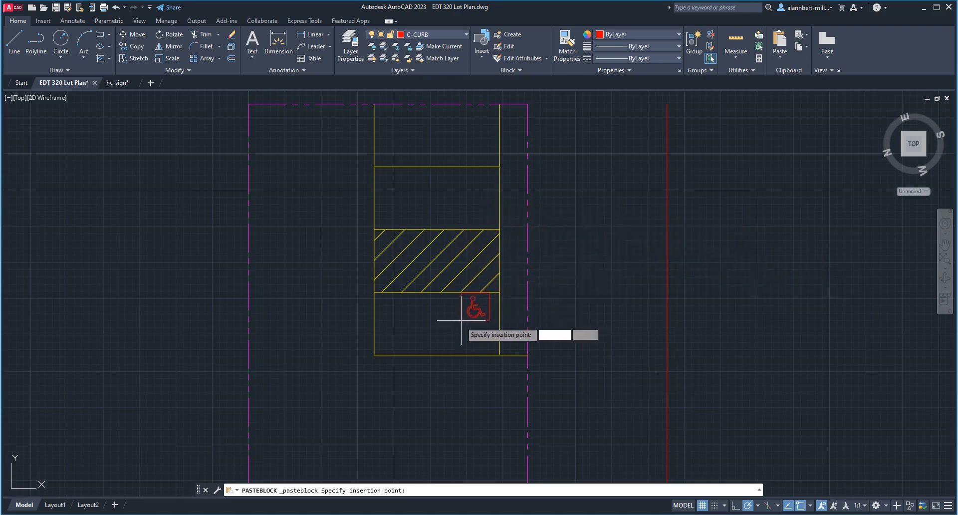
left_click(555, 300)
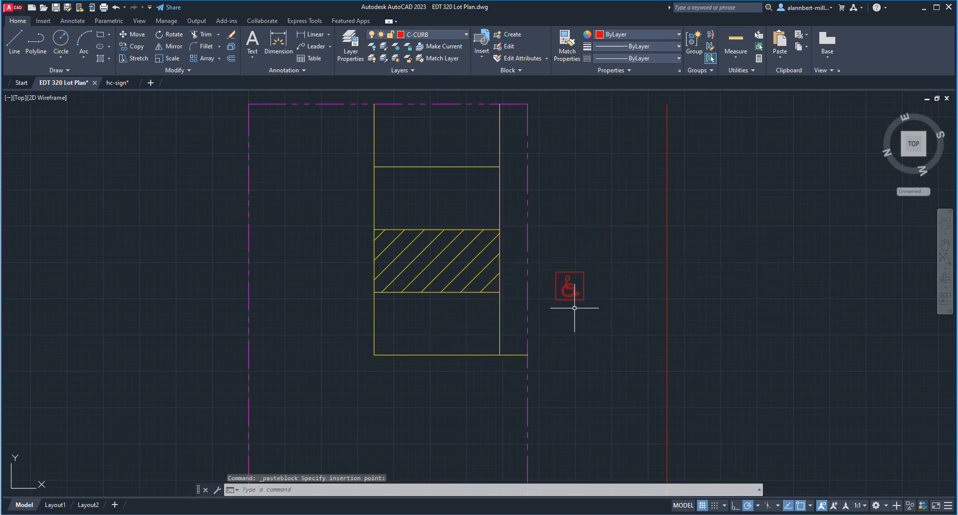
Rotate the pasted handicap sign about its upper-left corner, accepting the default N 90d E angle.
type("RO")
key("Return")
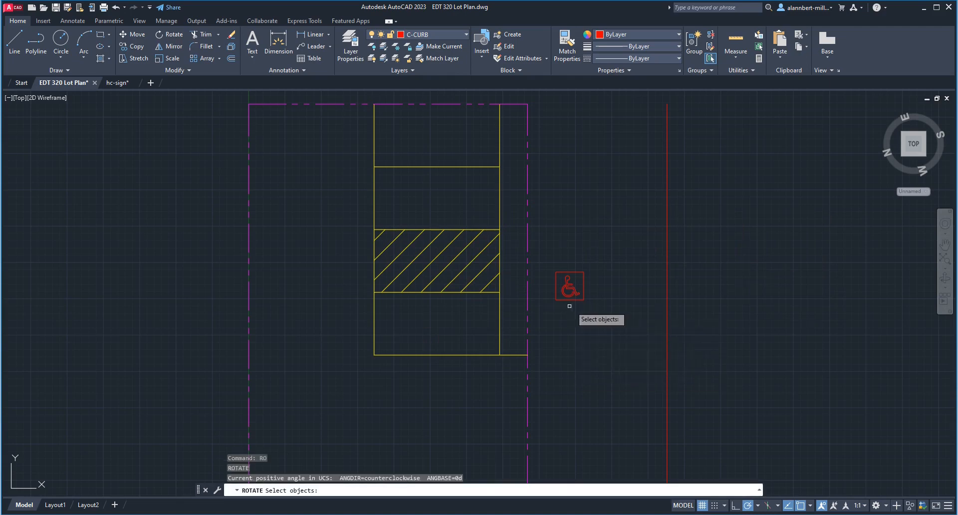
left_click(553, 285)
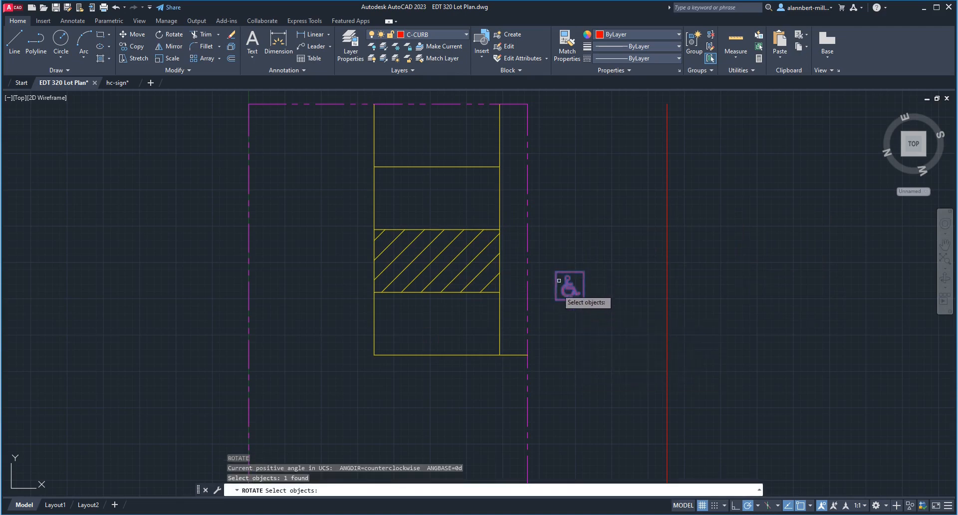
key("Return")
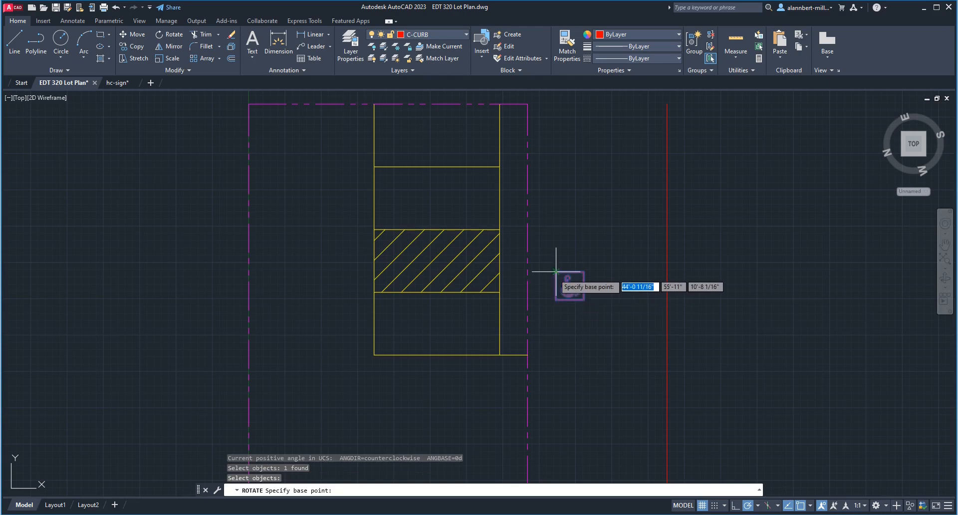
left_click(554, 273)
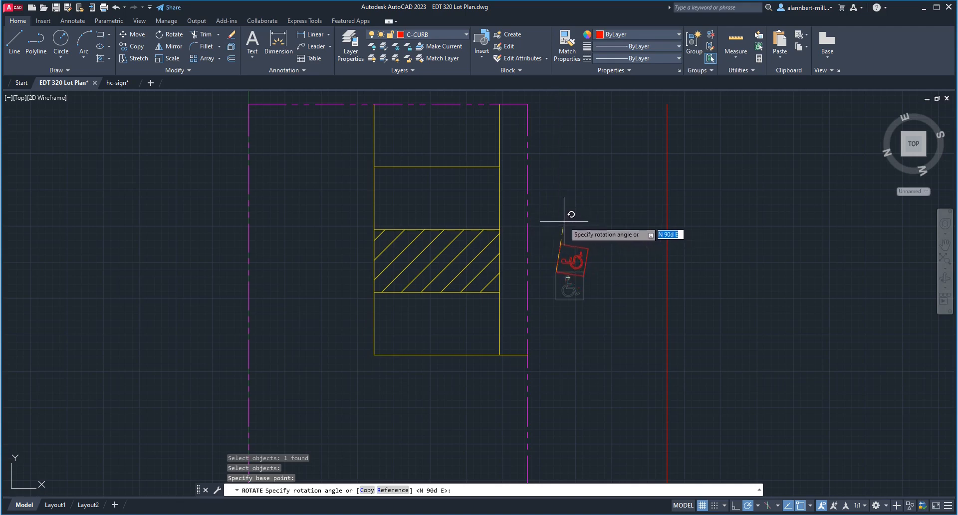
key("Return")
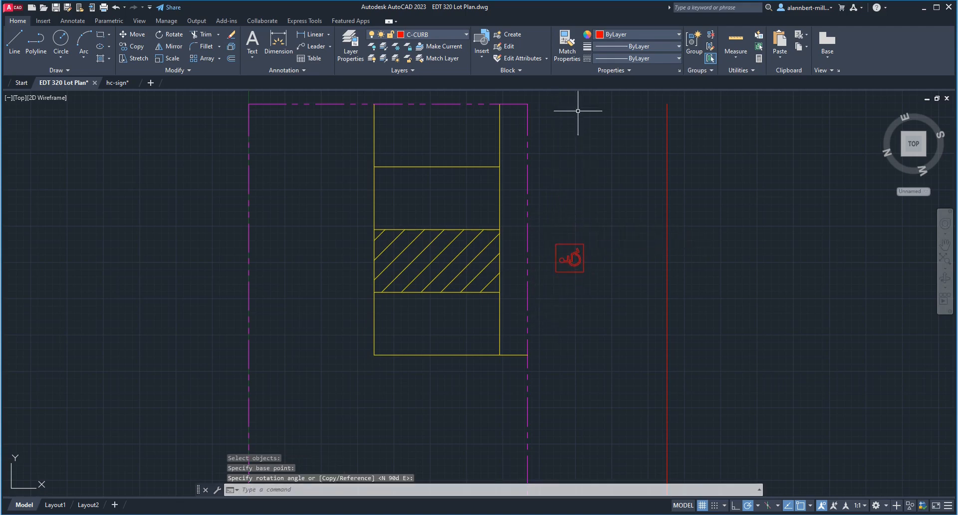
Put the handicap sign block on the C-PKNG layer and clear the selection.
left_click(572, 259)
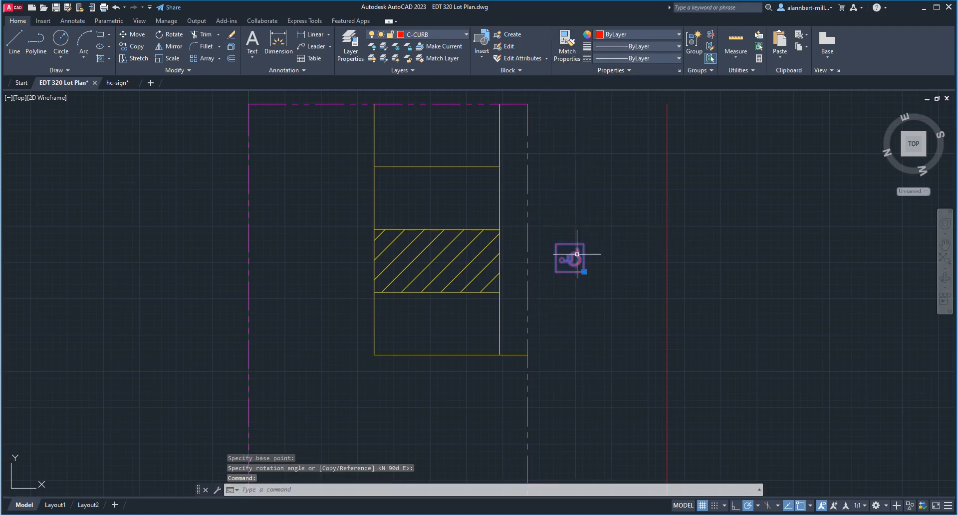
left_click(417, 36)
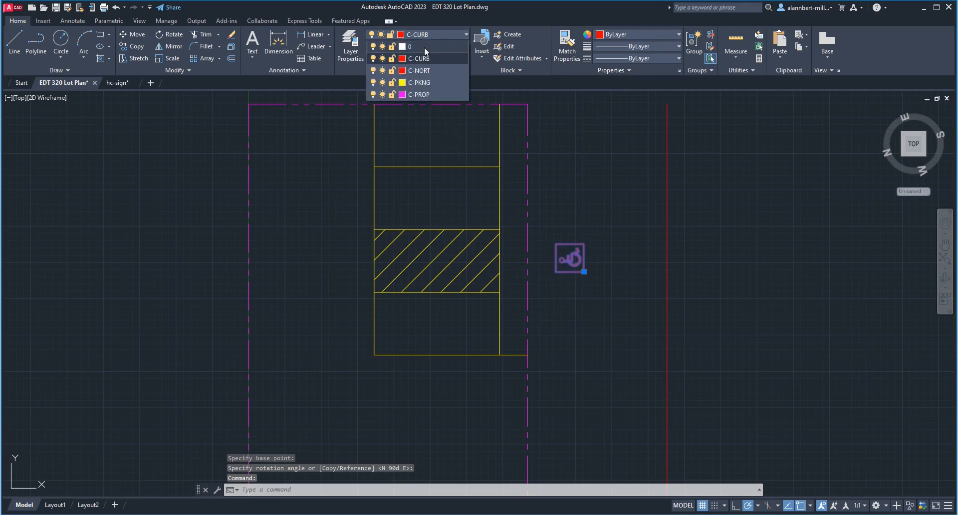
left_click(427, 80)
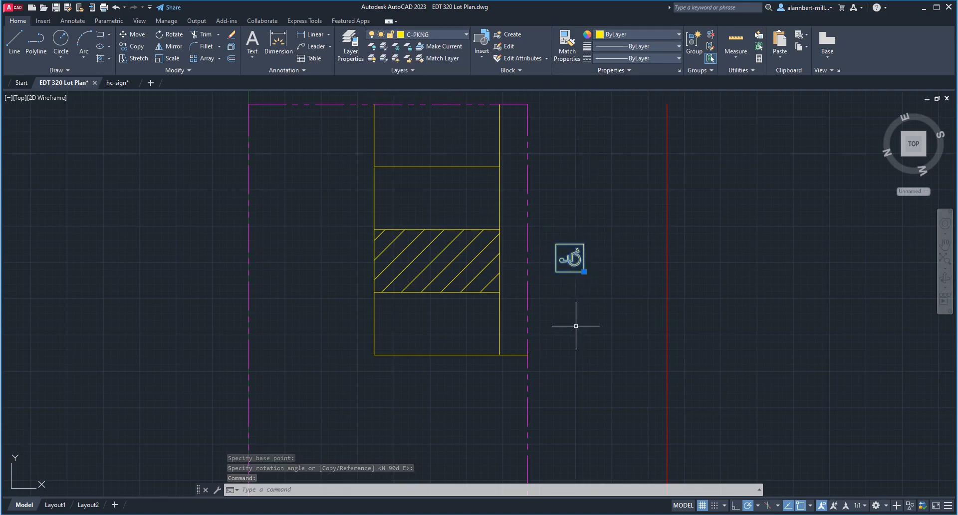
key("Escape")
key("Escape")
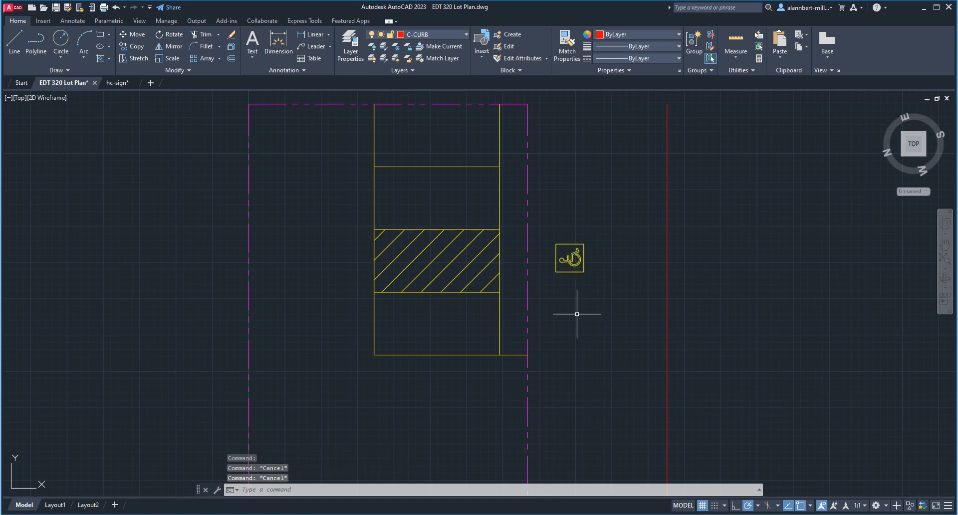
Try to move the handicap sign by the midpoint of its right edge into the stall below the hatch, using midpoint snaps.
type("M")
key("Return")
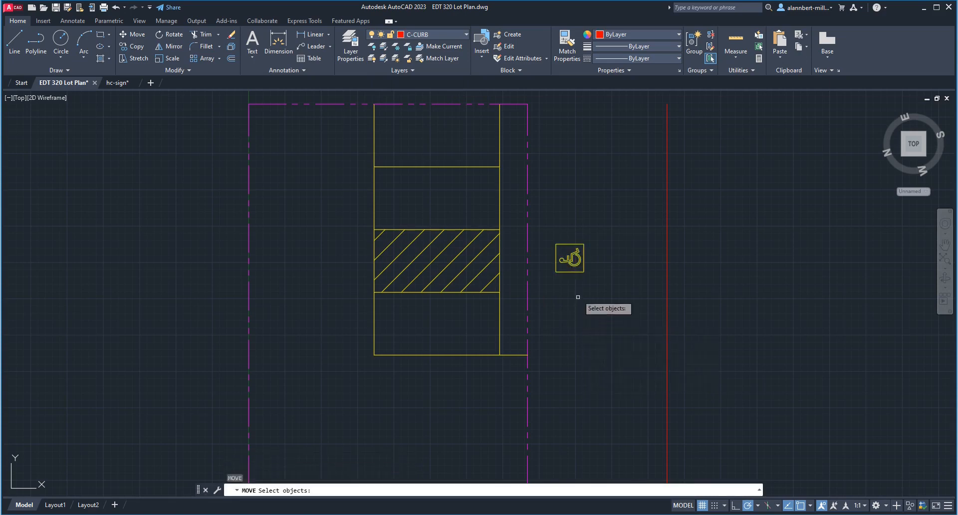
left_click(578, 270)
key("Return")
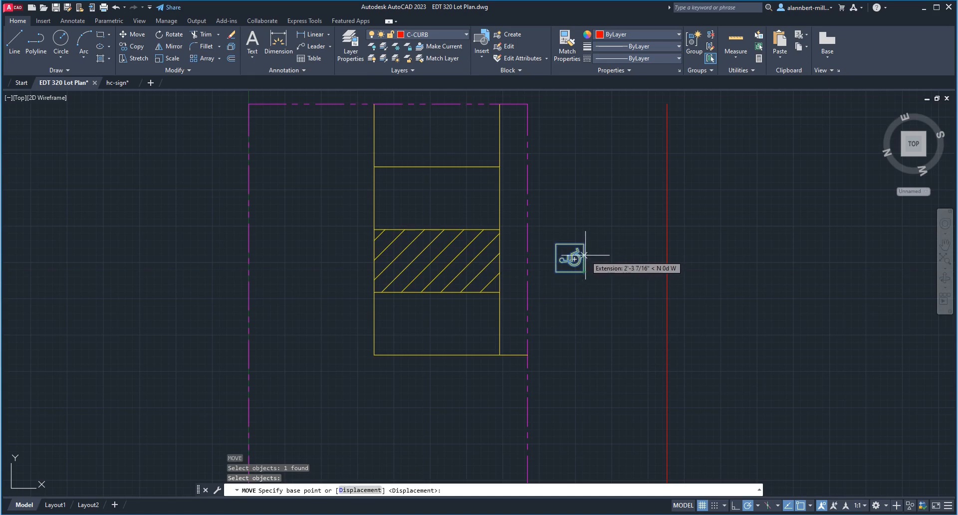
scroll(585, 258, "up", 8)
scroll(583, 257, "down", 4)
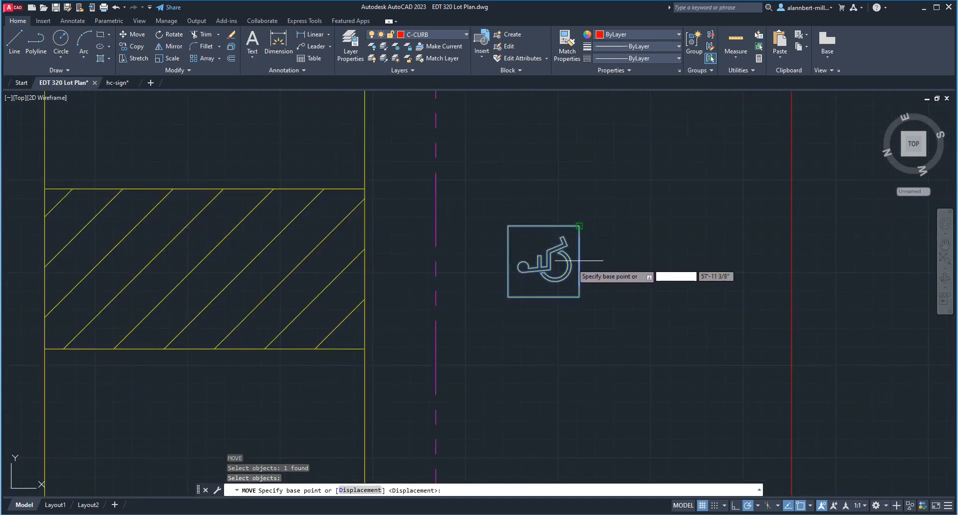
scroll(409, 376, "down", 2)
scroll(520, 307, "up", 3)
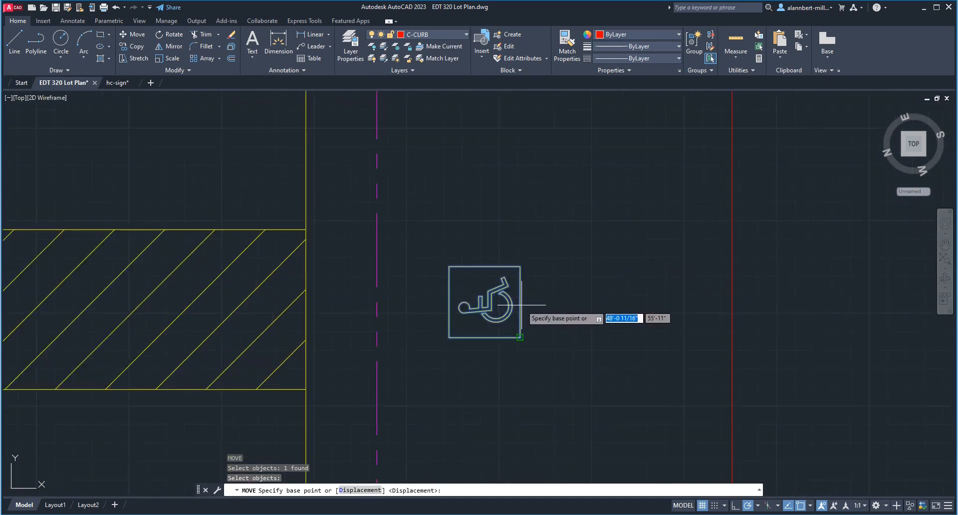
type("mid")
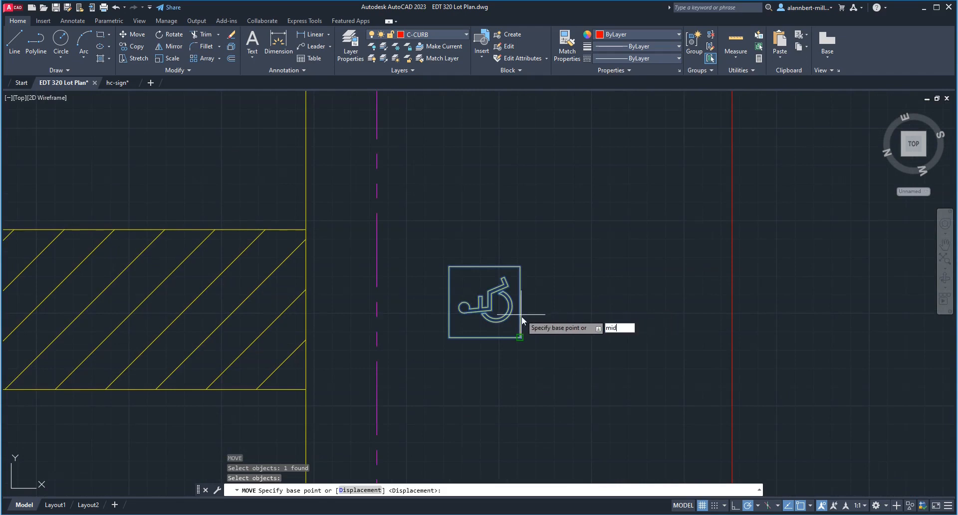
key("Return")
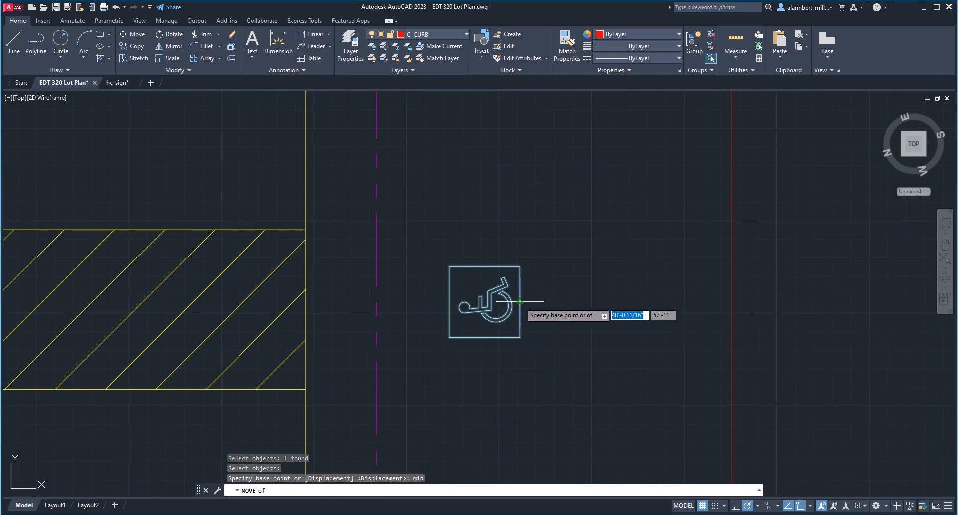
left_click(521, 302)
middle_click_drag(454, 371, 544, 194)
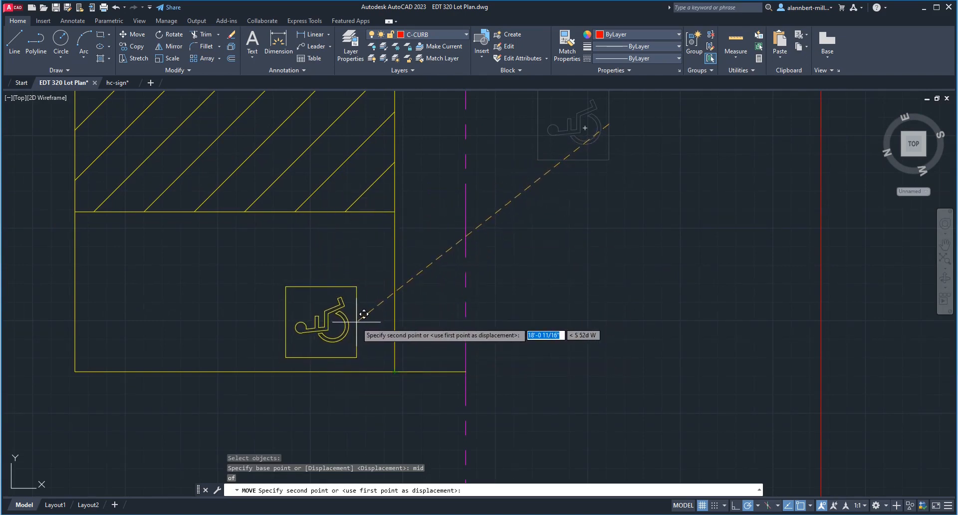
type("mid")
key("Return")
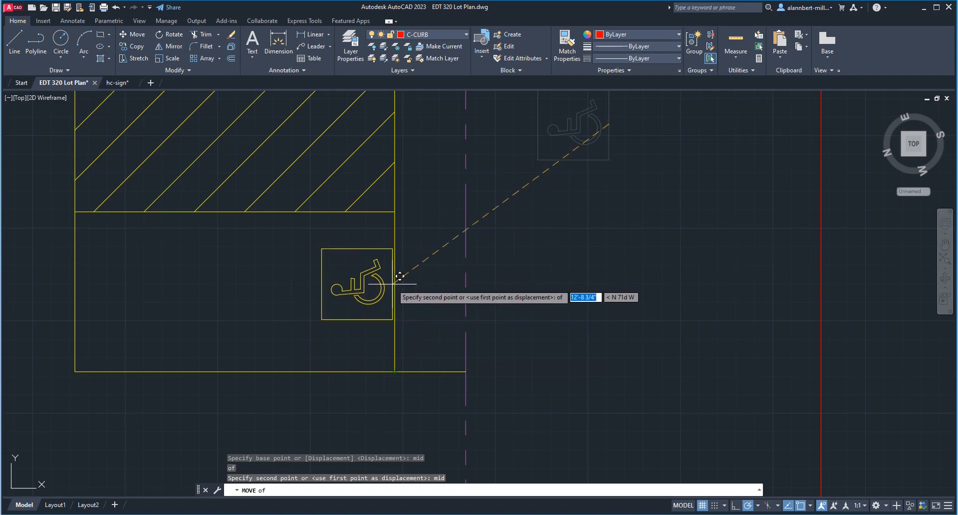
scroll(399, 276, "down", 5)
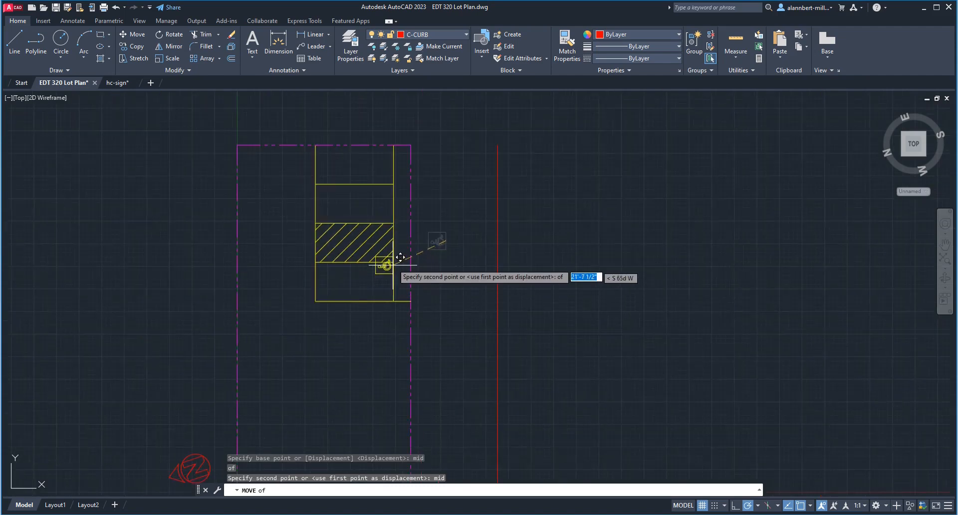
scroll(391, 280, "up", 4)
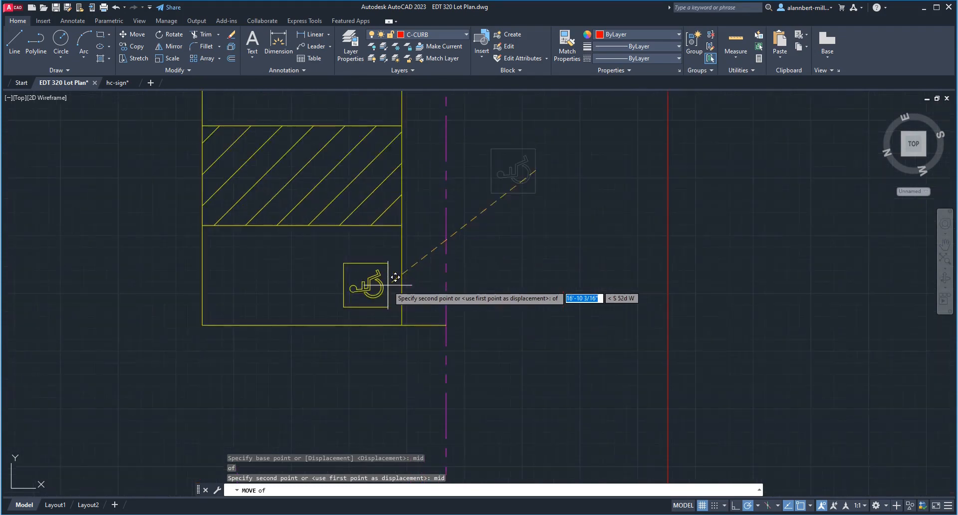
left_click(356, 279)
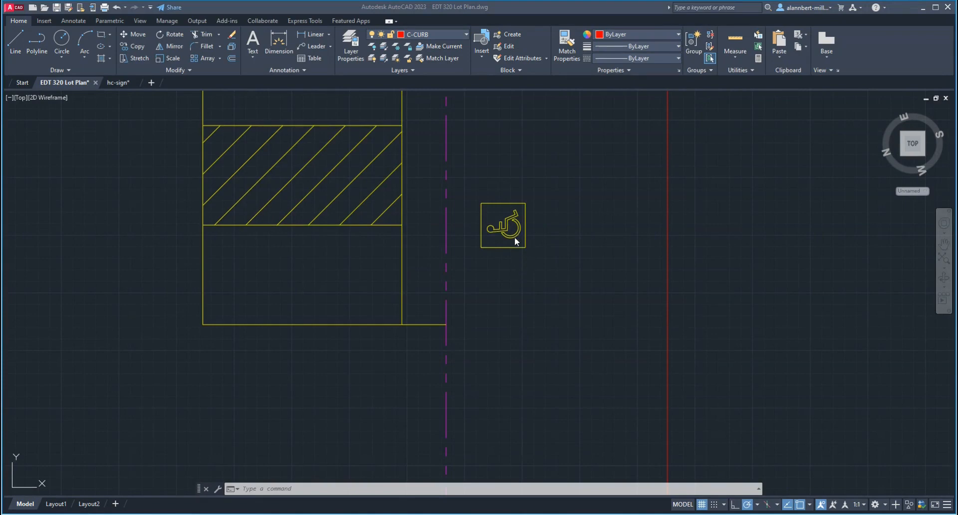
Move the handicap sign by its right edge's midpoint to the point midway between the two ends of the stall's right side below the hatch.
left_click(532, 250)
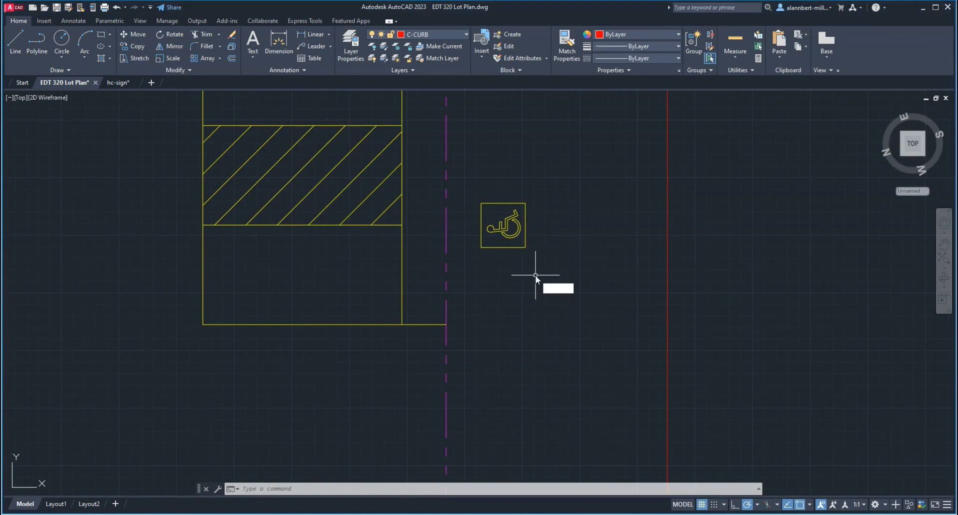
type("m")
key("Return")
left_click(480, 221)
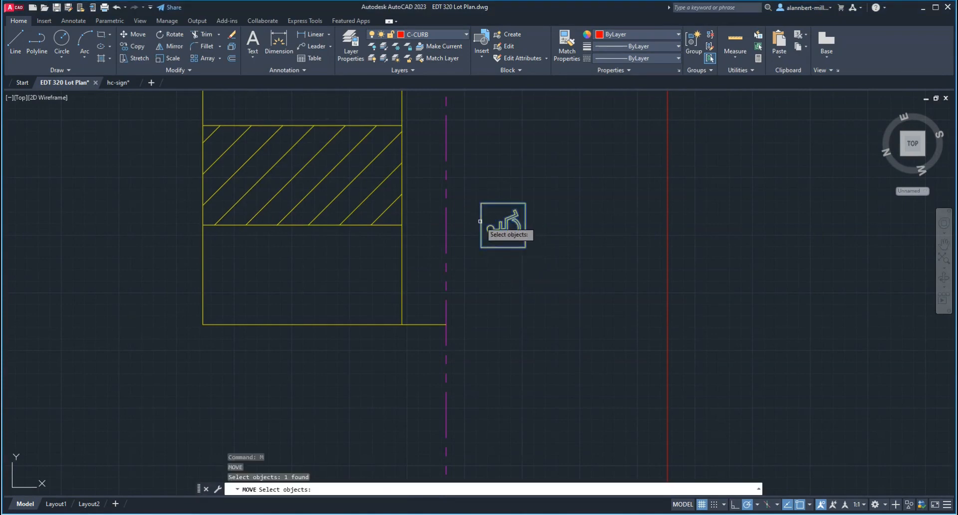
key("Return")
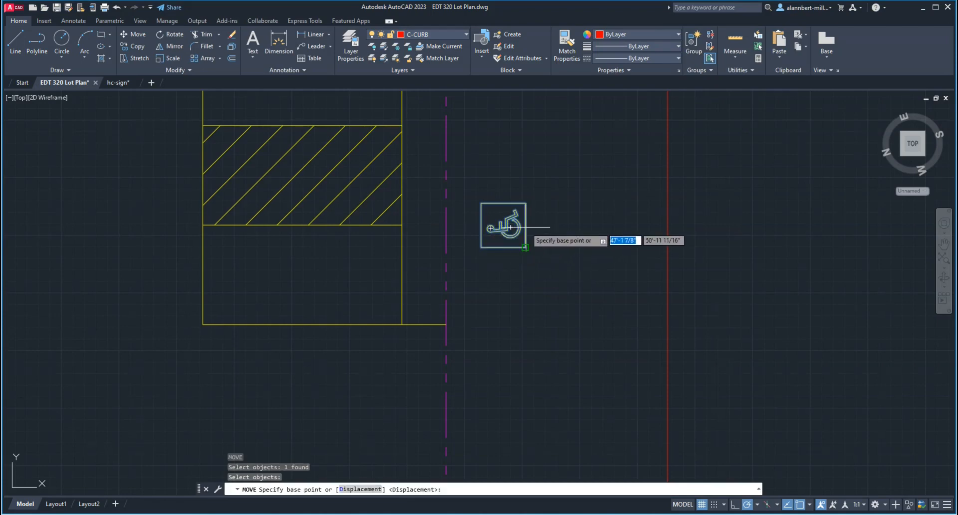
type("mi")
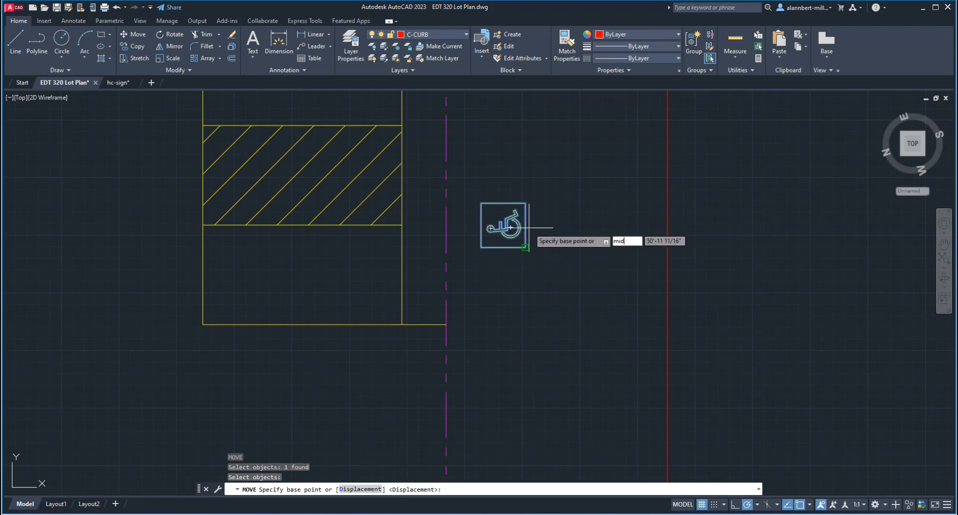
type("d")
key("Return")
left_click(525, 226)
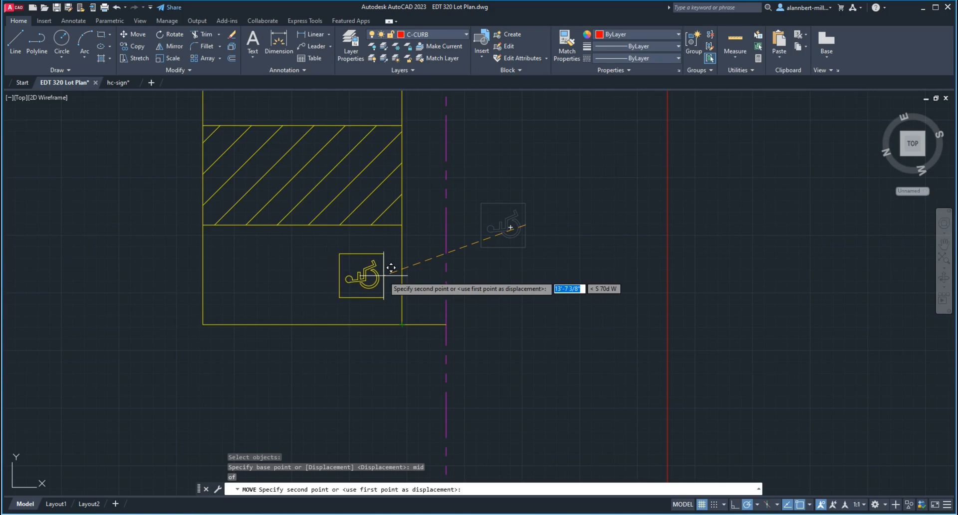
right_click(383, 277, "shift")
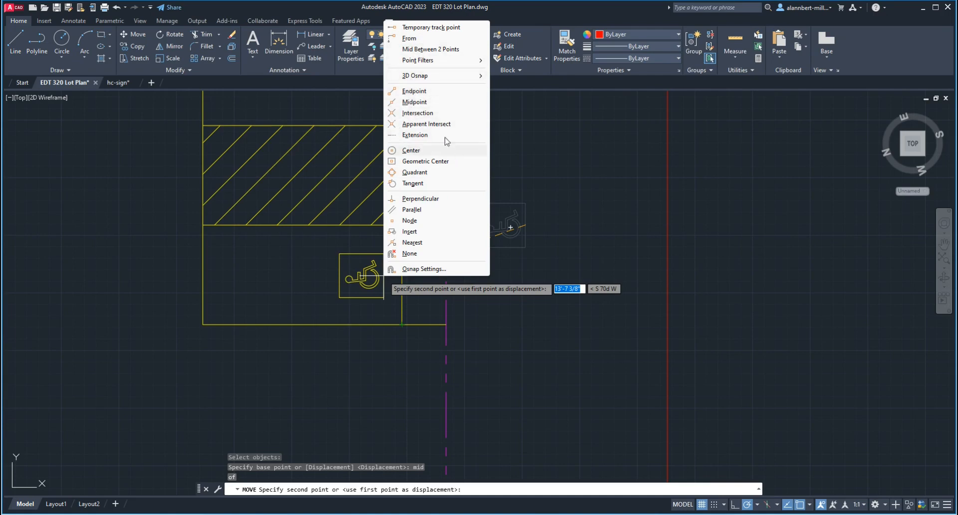
left_click(432, 49)
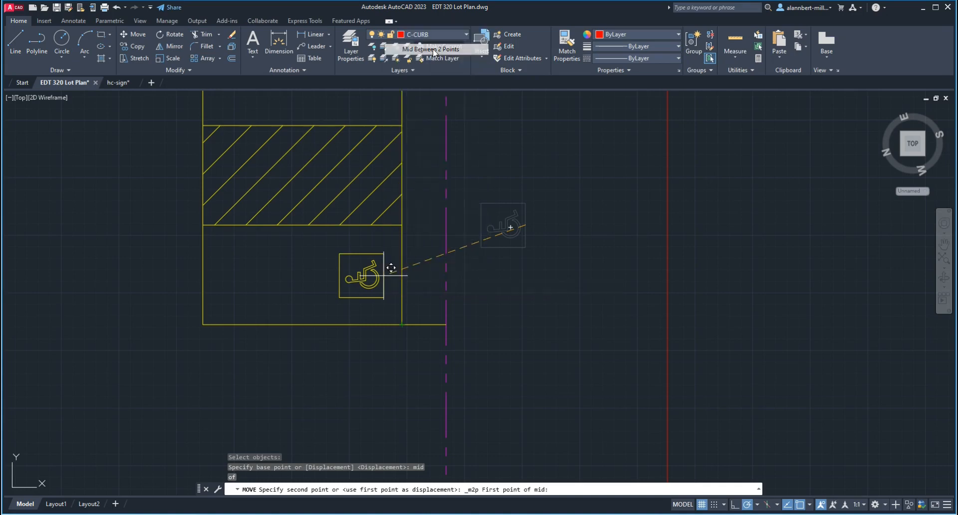
left_click(402, 324)
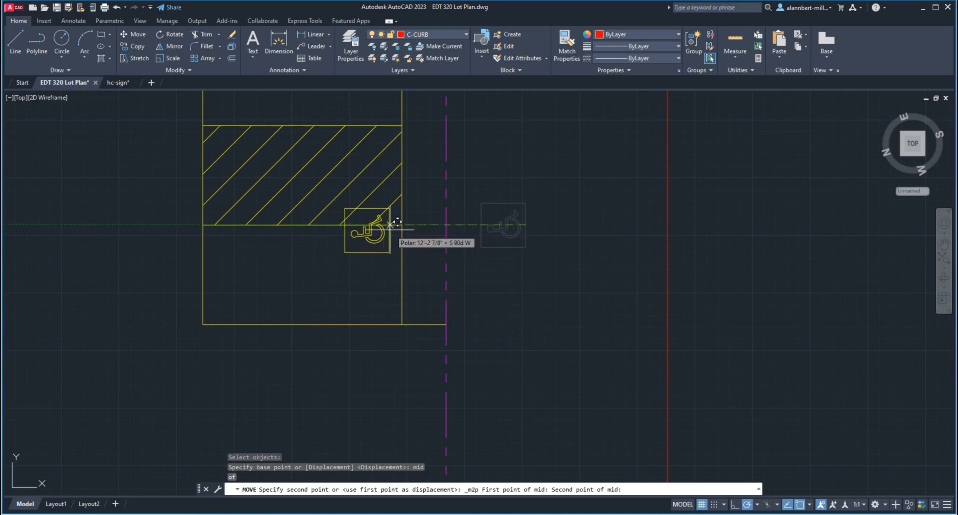
left_click(402, 225)
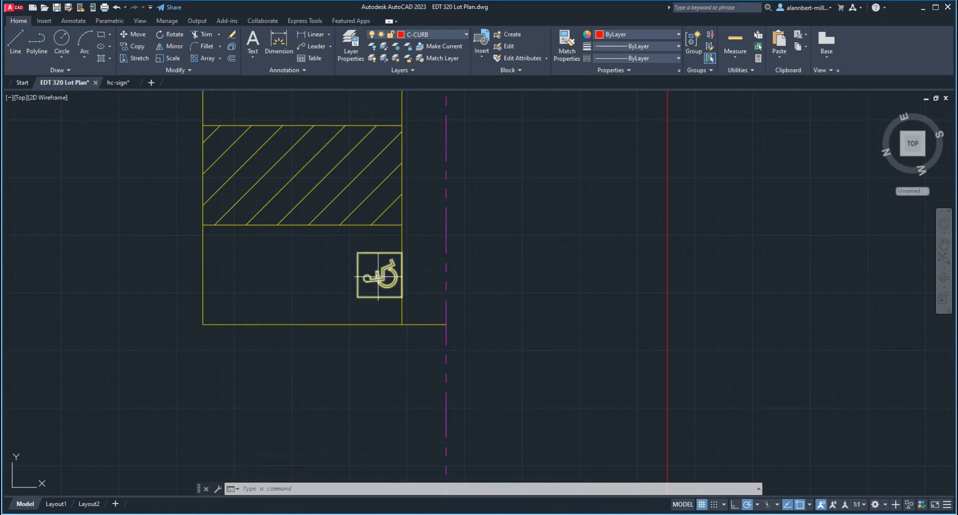
Move the handicap sign 24" straight left, away from the right side of its stall.
mouse_move(379, 276)
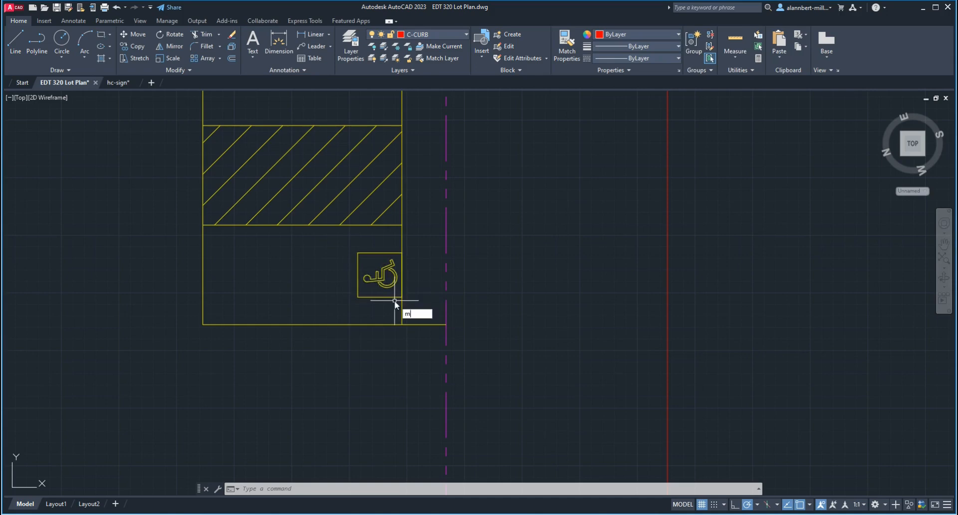
key("Return")
left_click(393, 297)
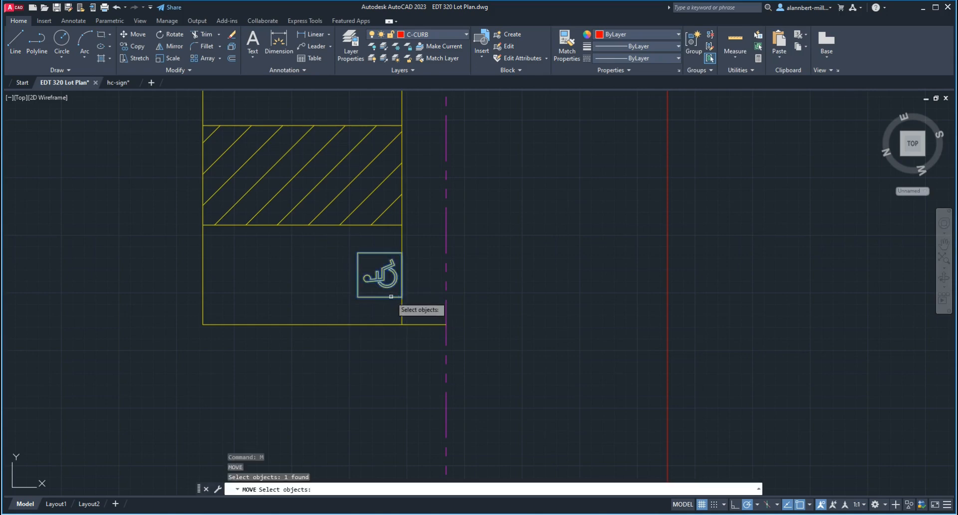
key("Return")
left_click(313, 273)
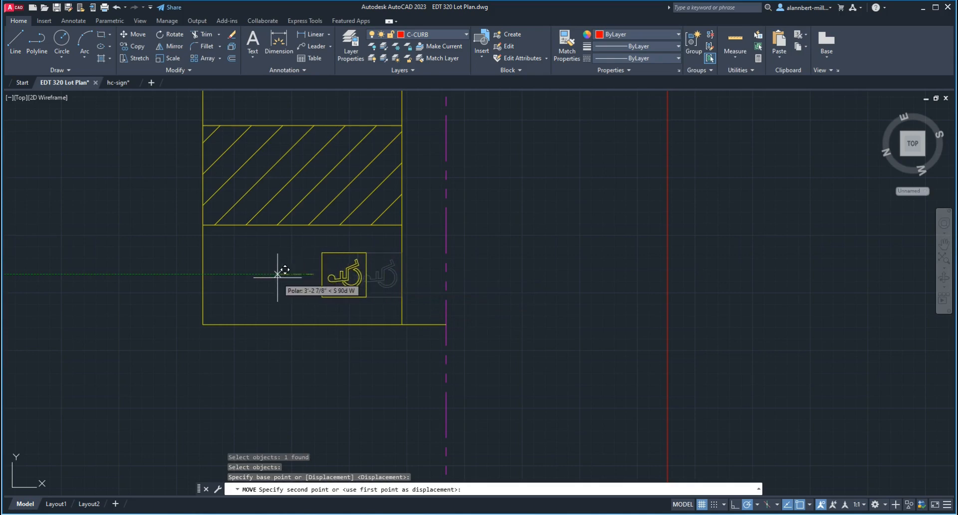
type("24")
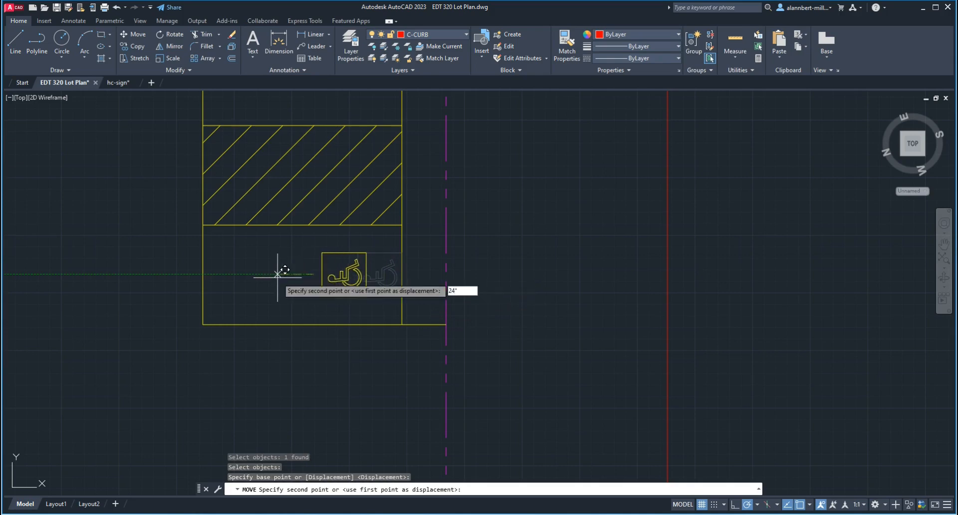
type("\"")
key("Return")
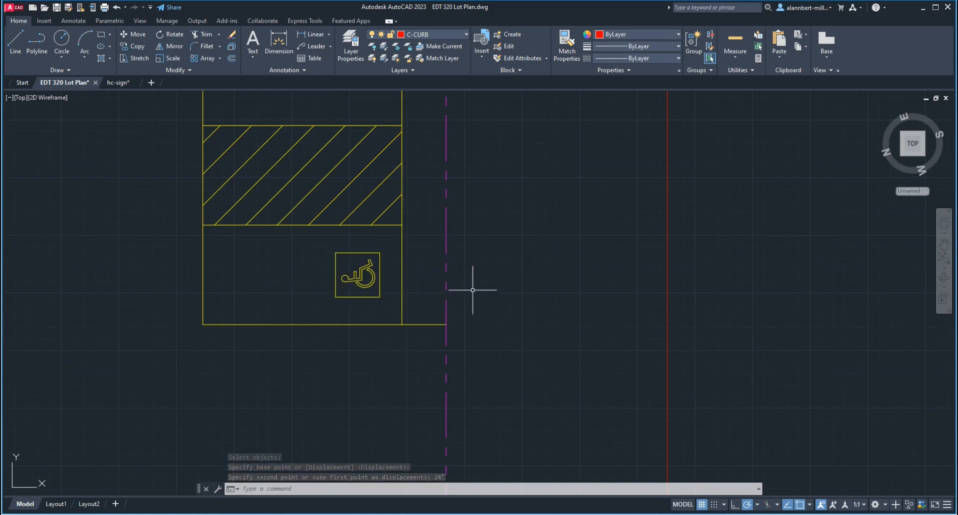
scroll(474, 274, "up", 6)
scroll(475, 276, "down", 4)
scroll(476, 276, "down", 4)
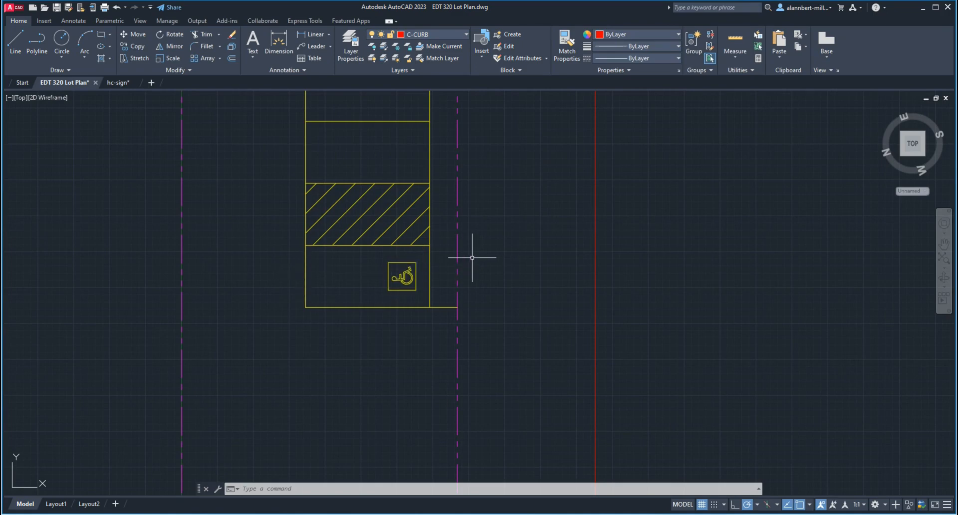
scroll(473, 251, "down", 4)
scroll(474, 251, "up", 2)
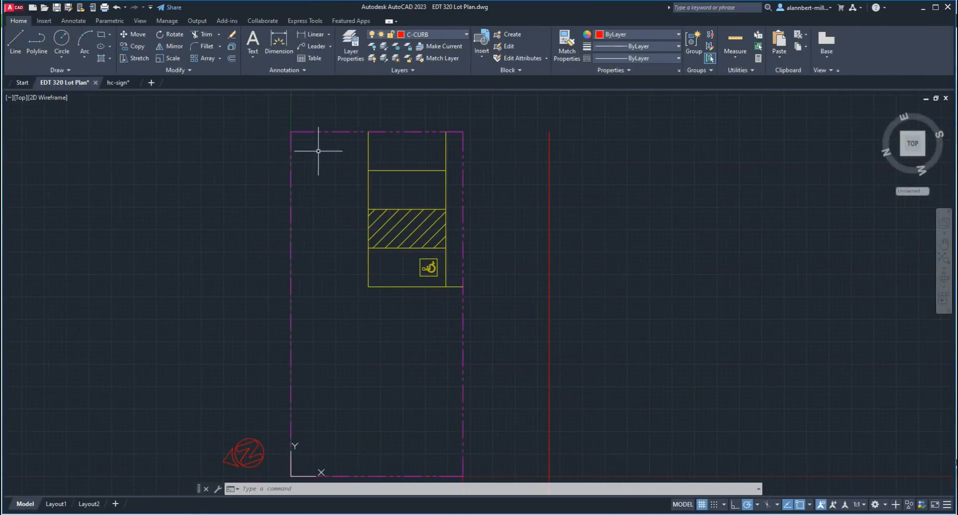
key("super+Tab")
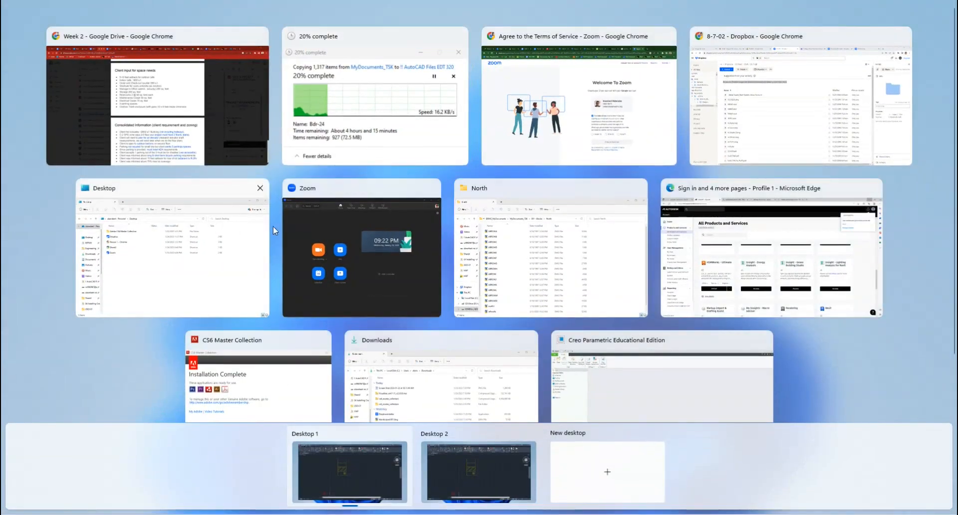
left_click(217, 142)
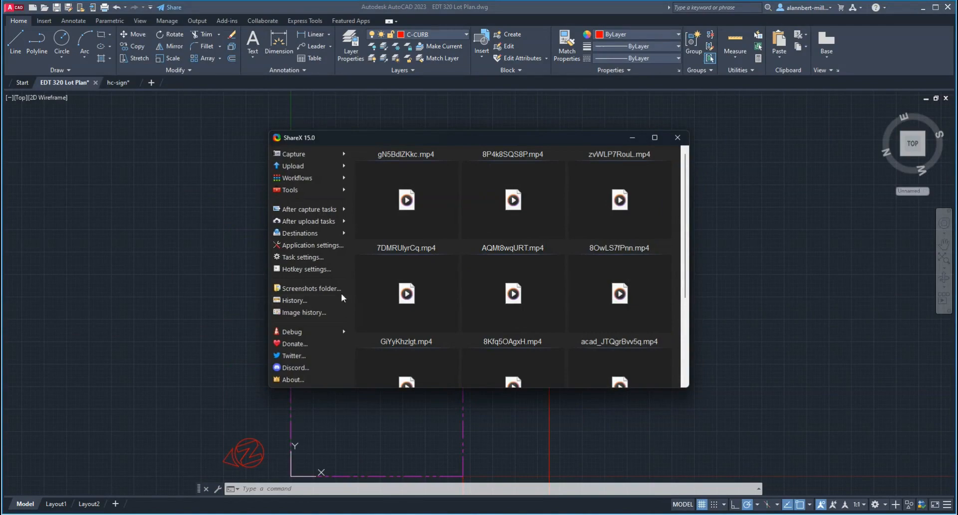
left_click(185, 306)
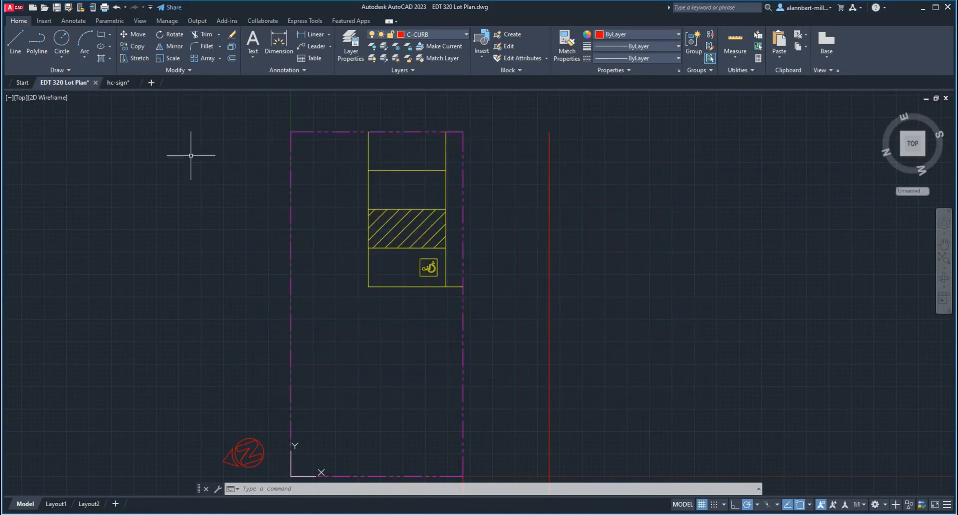
Draw a rectangle 12' wide by 8' high in the open area left of the lot.
left_click(102, 36)
left_click(140, 231)
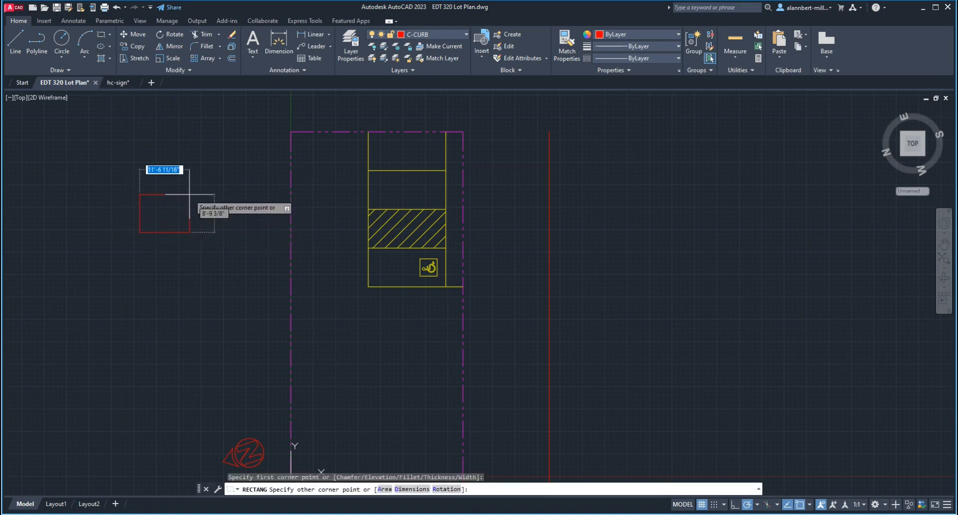
key("BackSpace")
type("@")
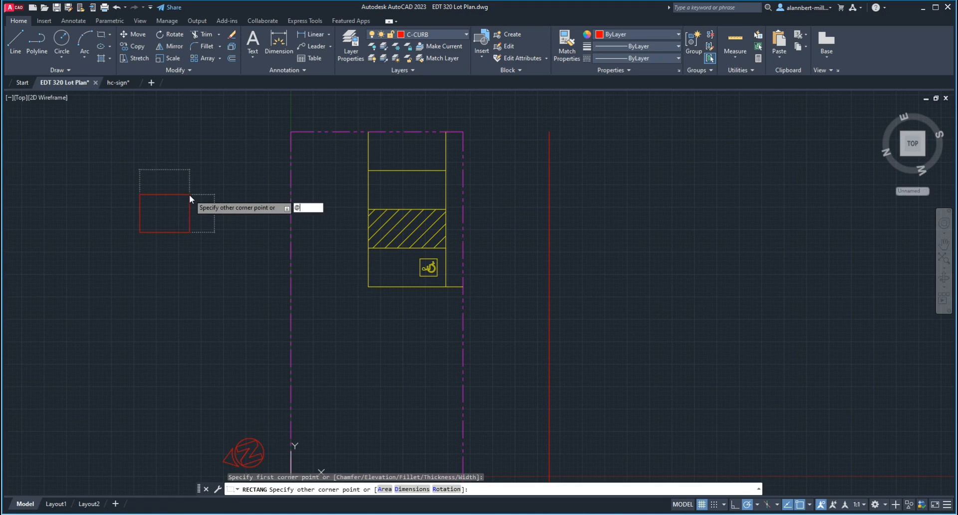
type("12'")
key("Tab")
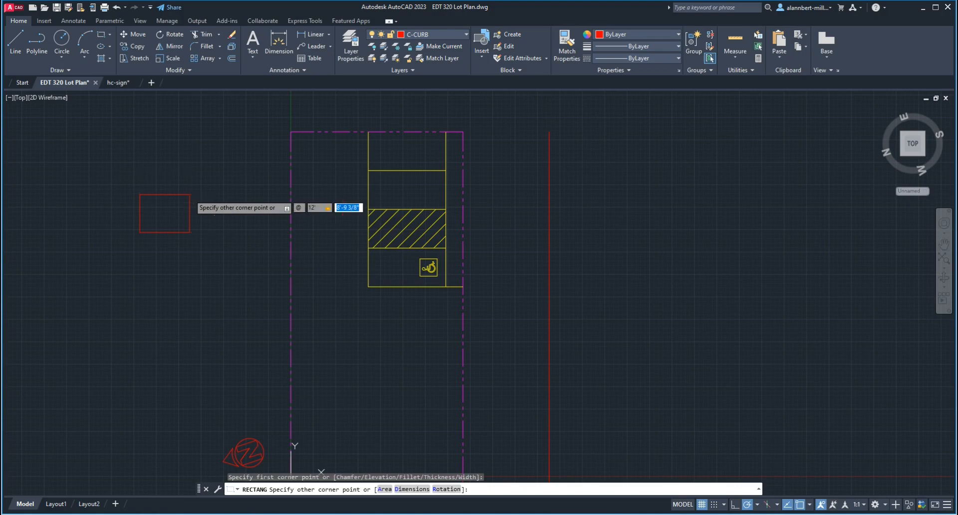
type("8'")
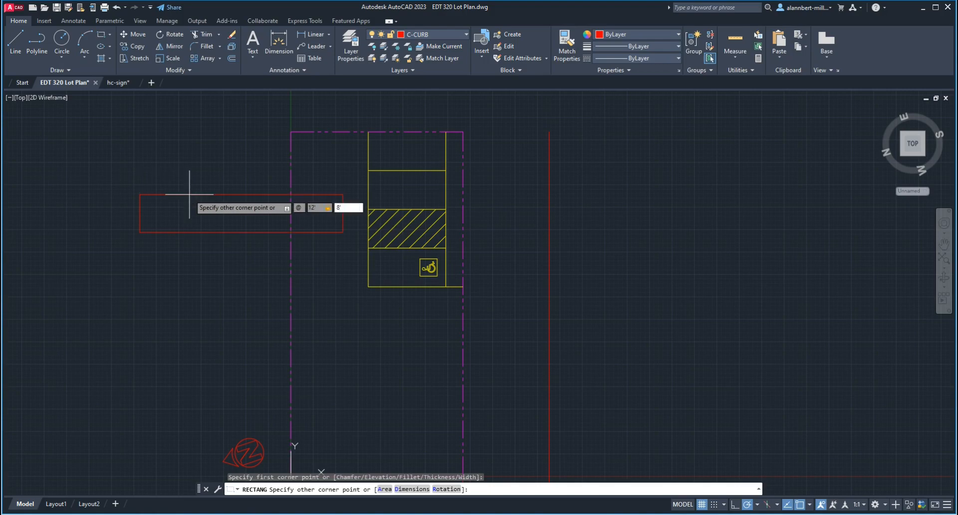
key("Return")
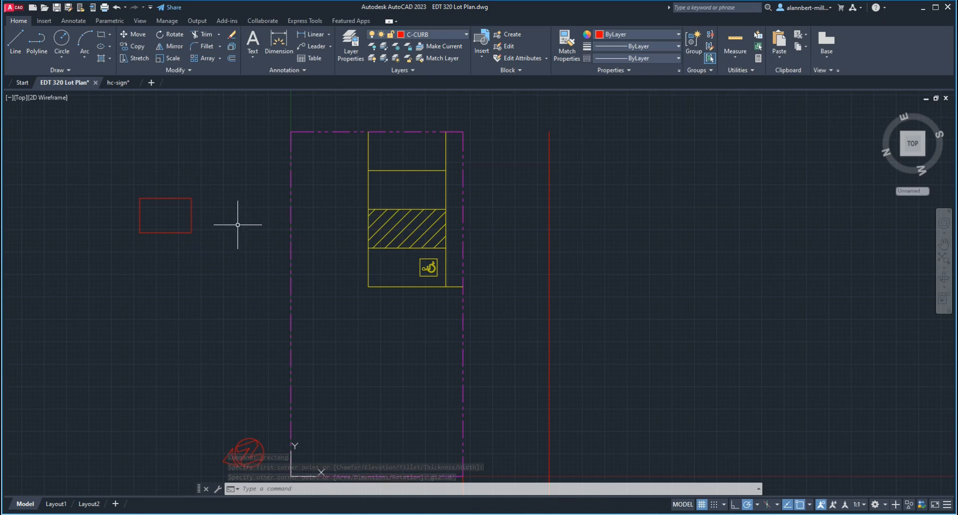
Move the rectangle by its upper-right corner to where the parking stalls' left line meets the top property line.
type("m")
key("Return")
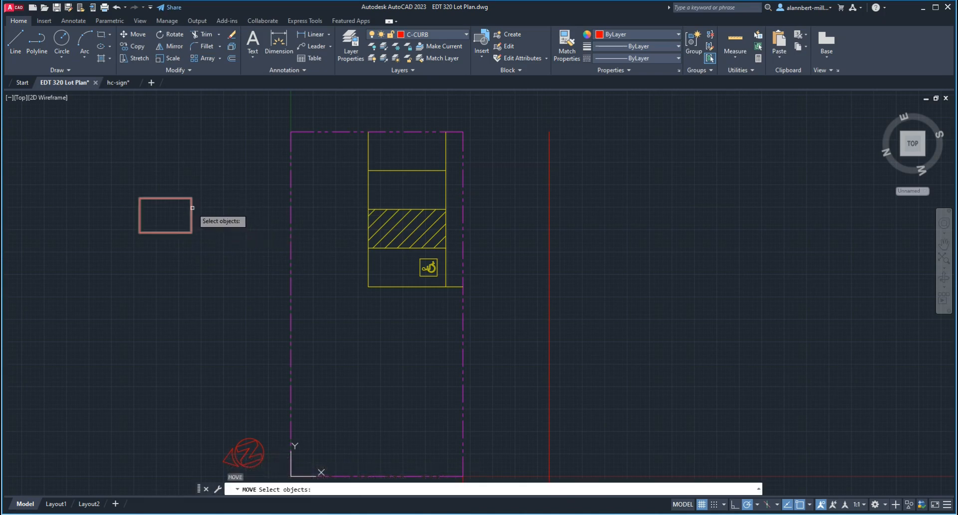
left_click(191, 211)
key("Return")
left_click(195, 202)
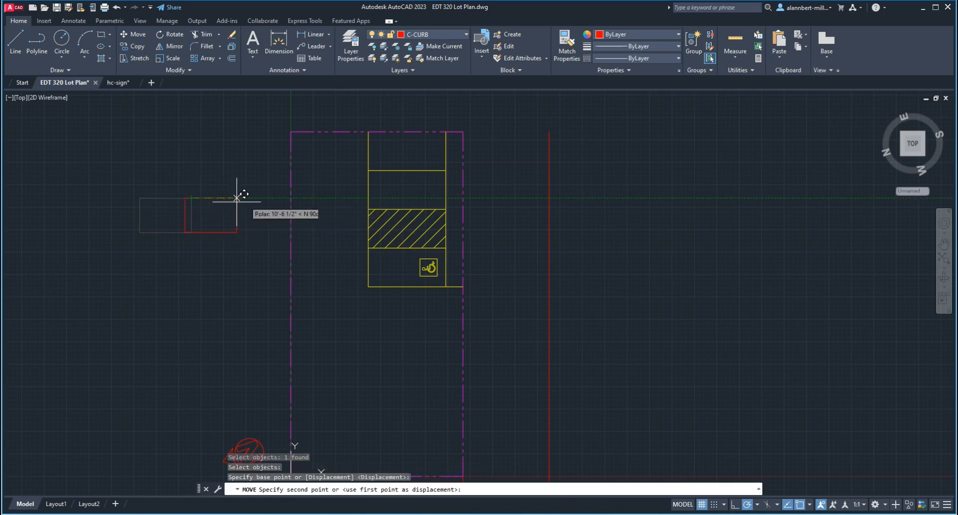
left_click(369, 132)
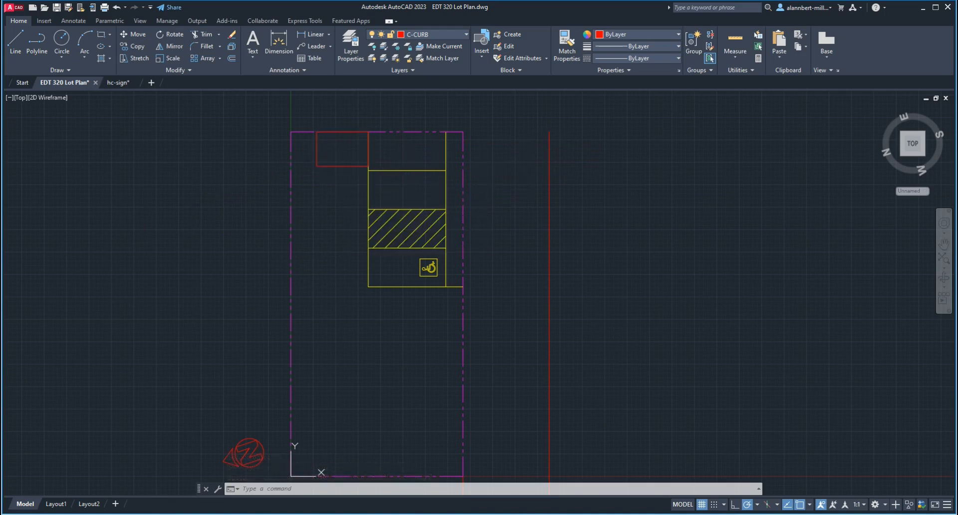
Rotate the red rectangle a quarter turn about a point near its centre so its long side runs vertically.
type("ro")
key("Return")
left_click(344, 166)
key("Return")
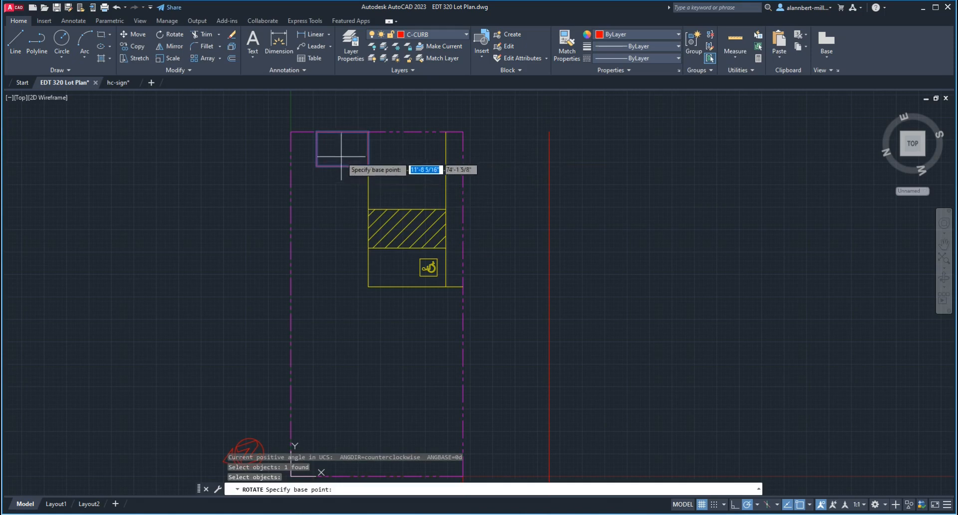
left_click(340, 149)
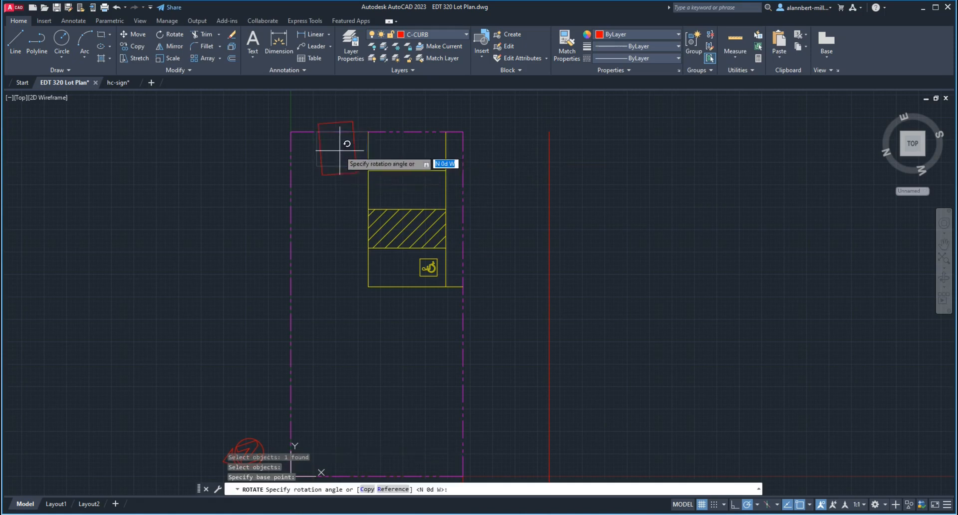
left_click(334, 103)
Move the upright rectangle by its upper-left corner to the upper-left corner of the property line.
type("m")
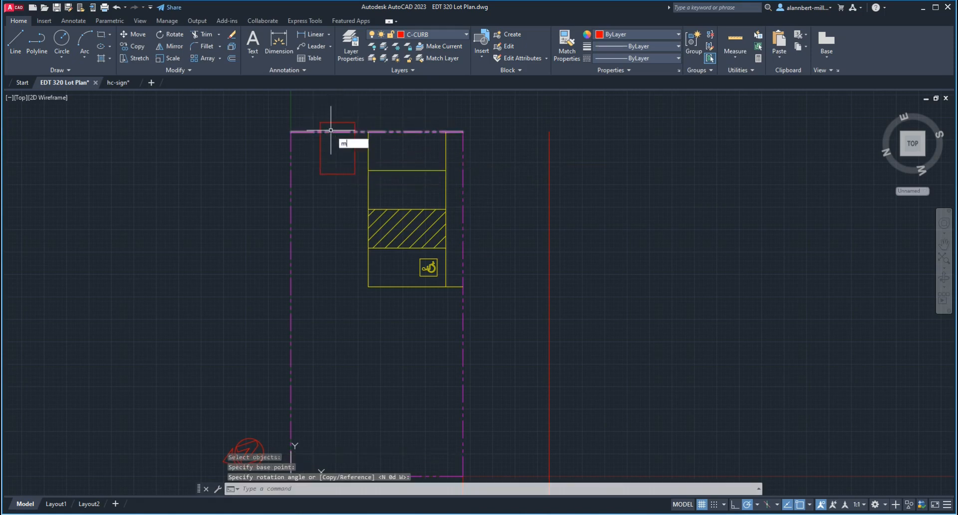
key("Return")
left_click(353, 150)
key("Return")
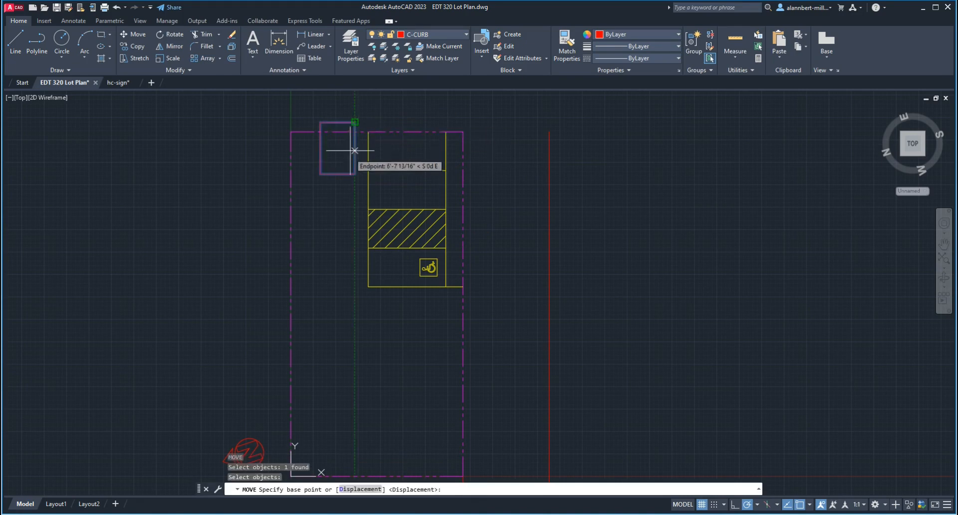
left_click(321, 121)
left_click(290, 132)
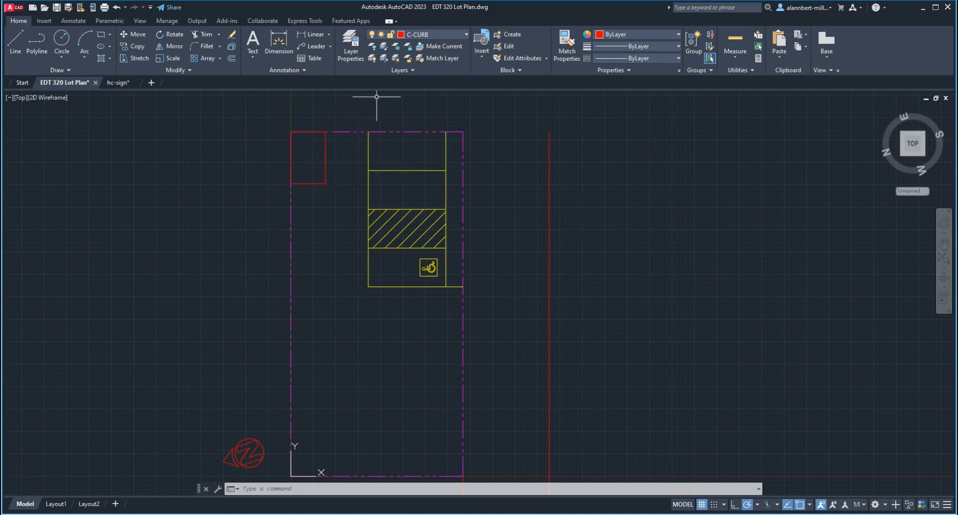
Create a new layer named C-TRAS in the layer properties.
left_click(350, 44)
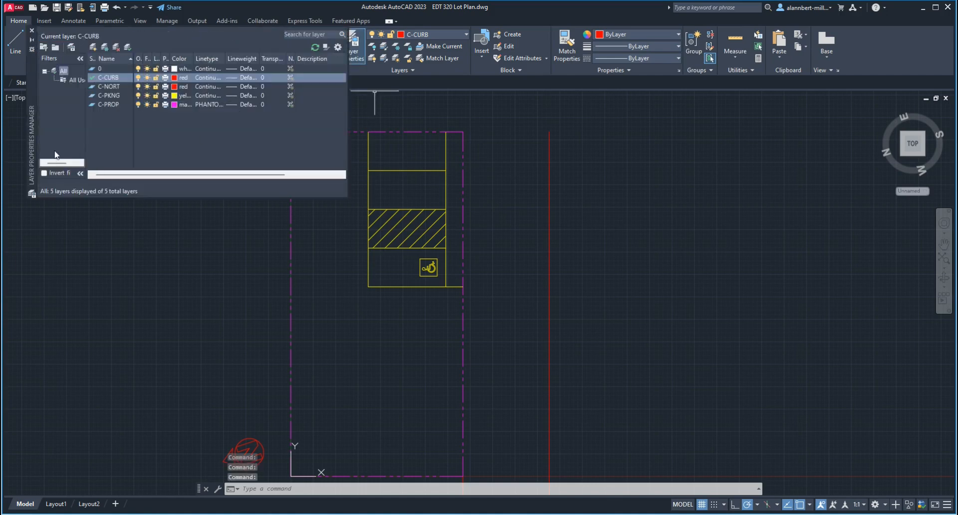
left_click(94, 49)
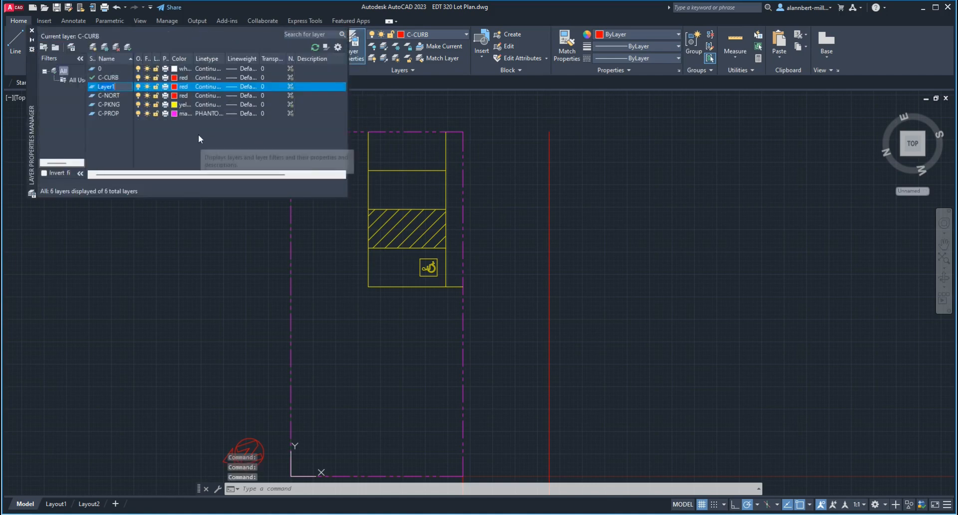
type("C-TRAS")
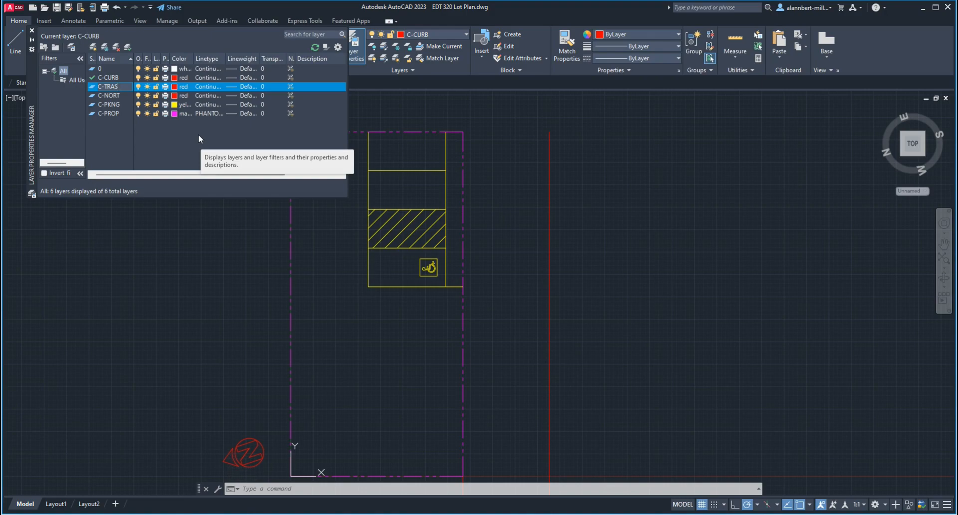
Set the C-TRAS layer's color to green, index color 3, and close the layer properties.
left_click(174, 87)
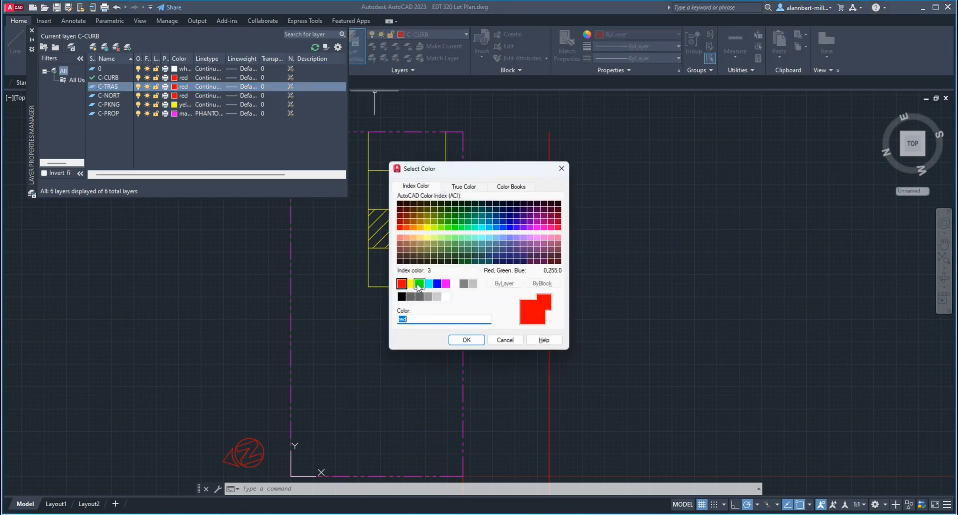
left_click(419, 284)
left_click(467, 339)
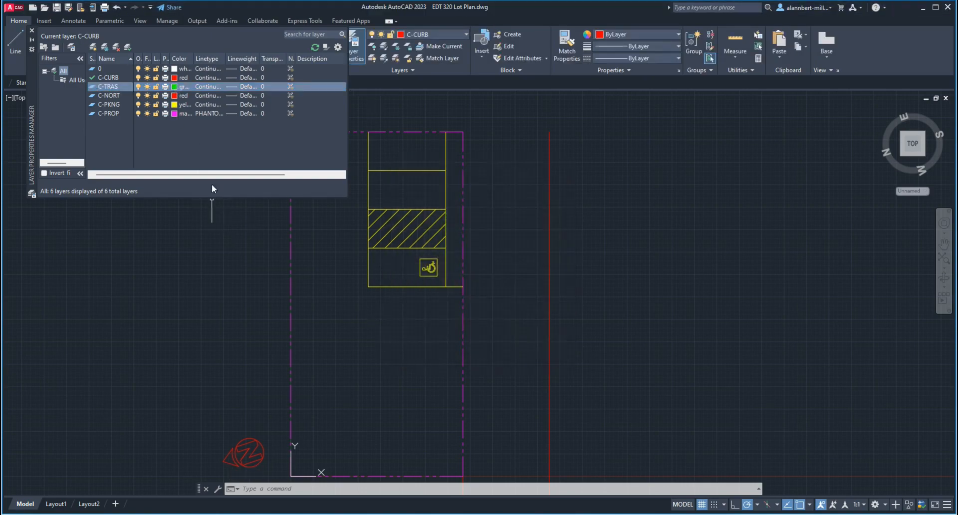
left_click(32, 30)
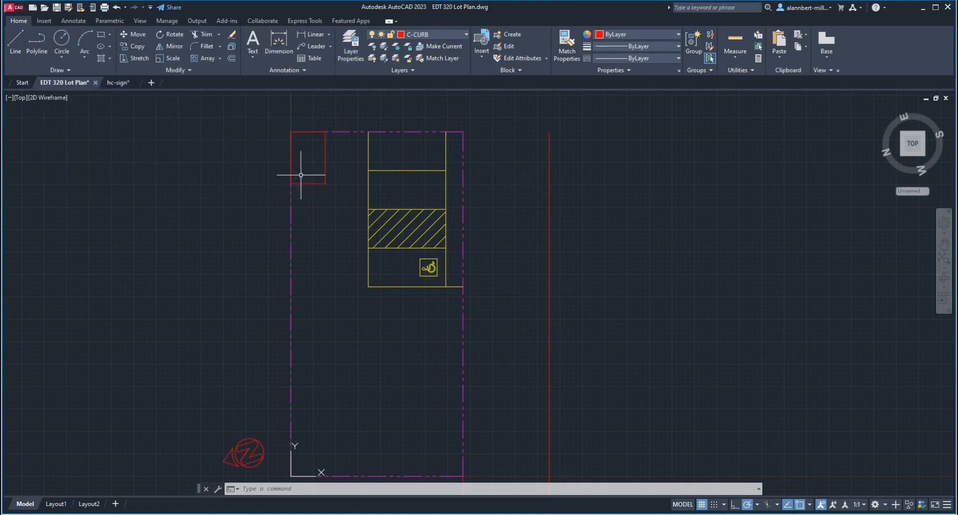
Put the trash rectangle at the upper-left corner of the property line on the C-TRAS layer and deselect it.
left_click(325, 179)
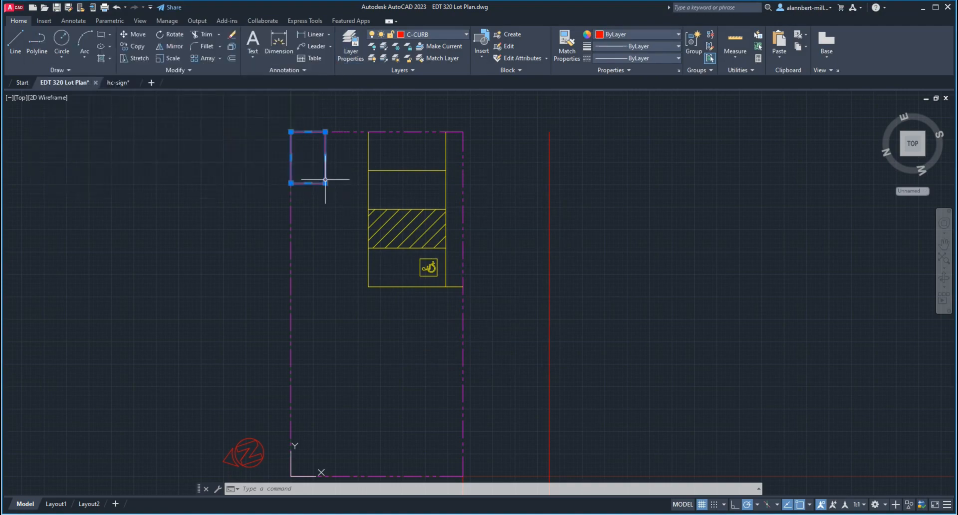
left_click(424, 34)
left_click(423, 107)
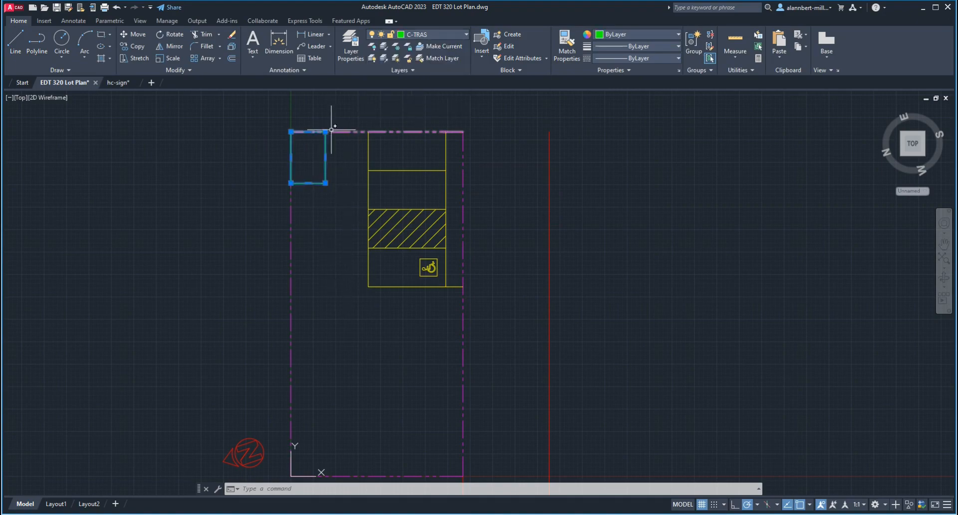
scroll(334, 131, "up", 4)
key("Escape")
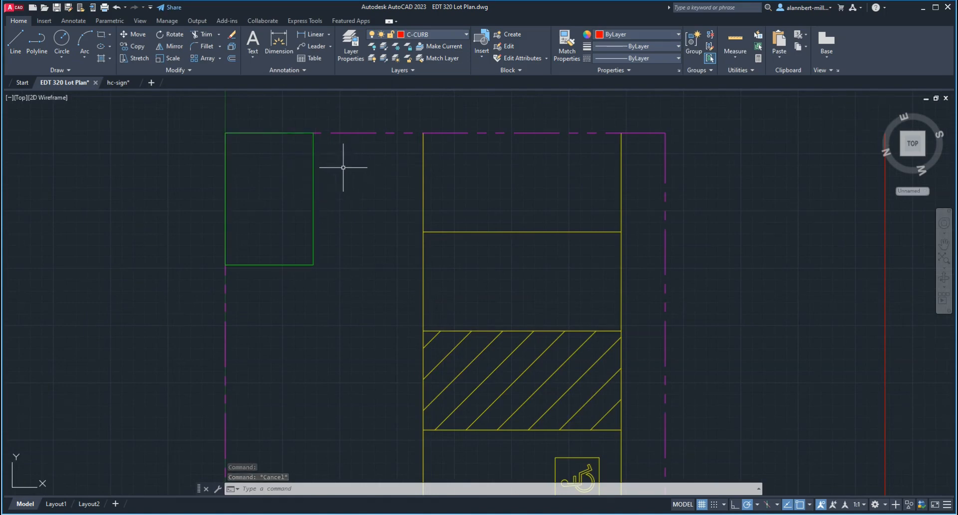
scroll(317, 150, "up", 4)
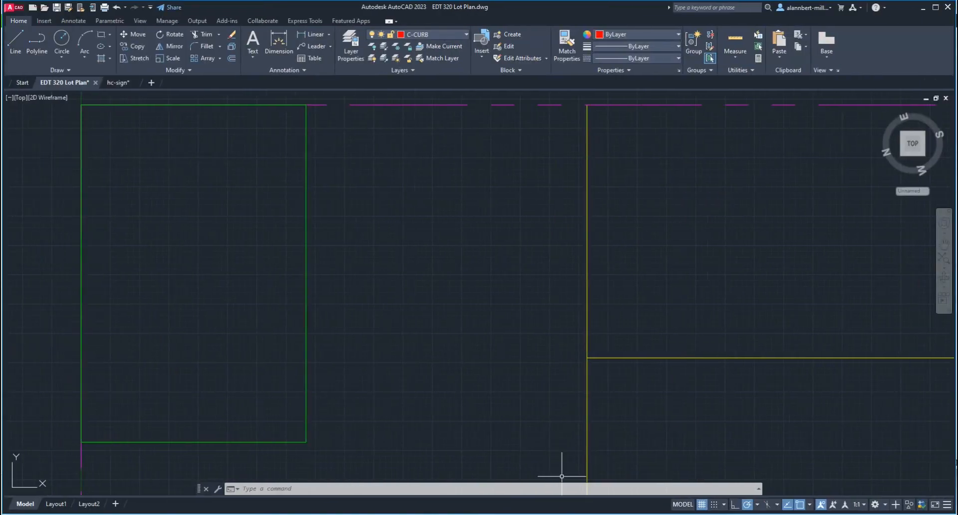
Switch to Chrome and search Google for "trash enclosure" in a new tab.
key("super+Tab")
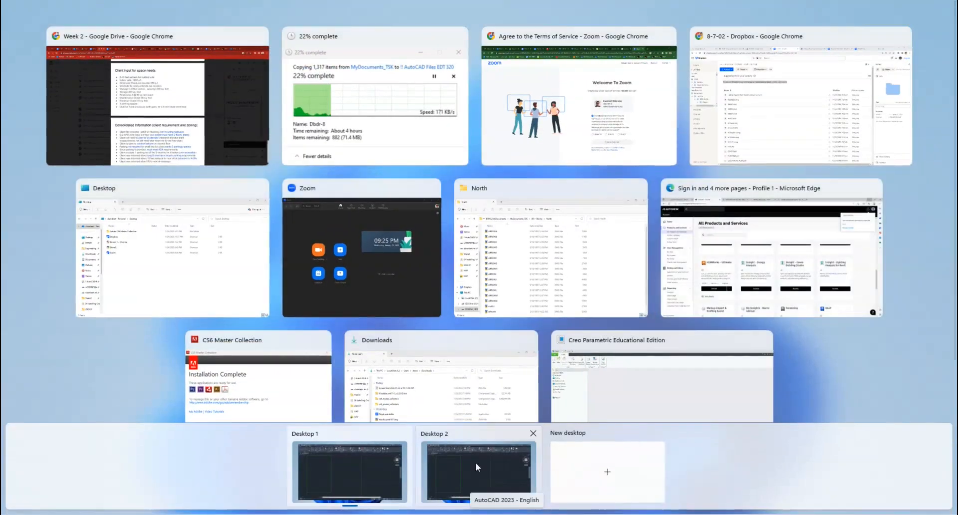
left_click(355, 476)
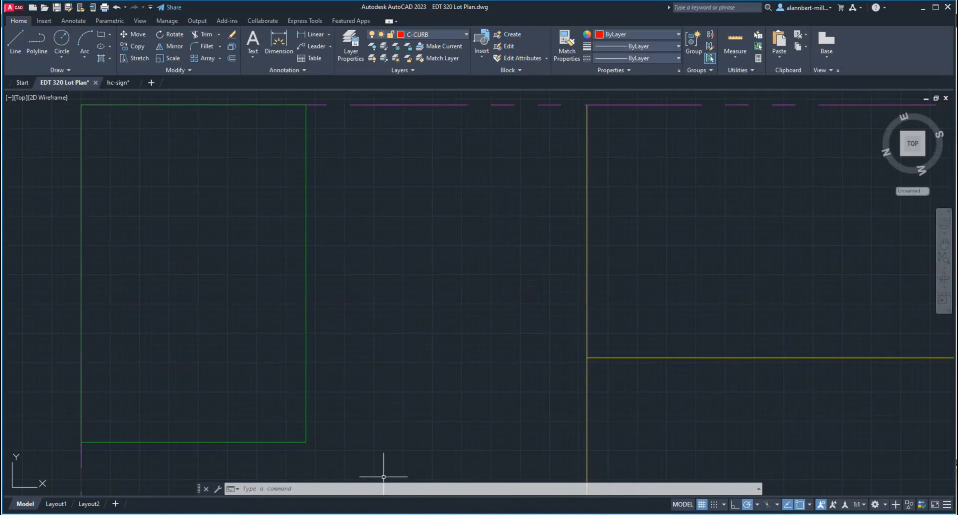
key("alt+Tab")
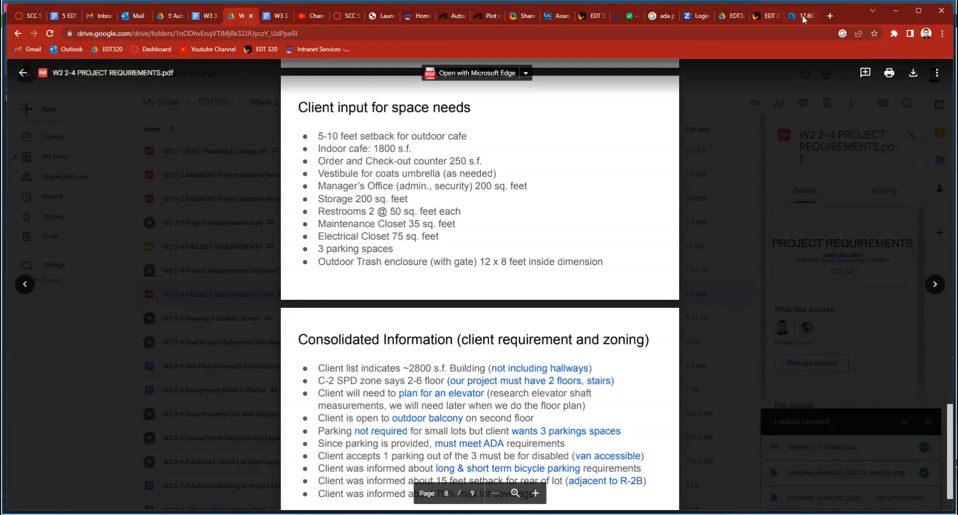
left_click(829, 17)
left_click(600, 33)
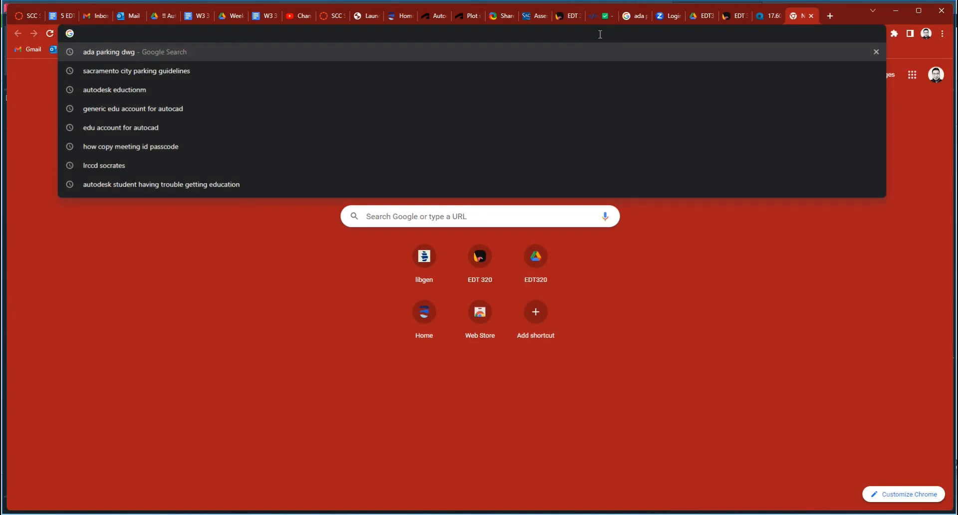
type("trash e")
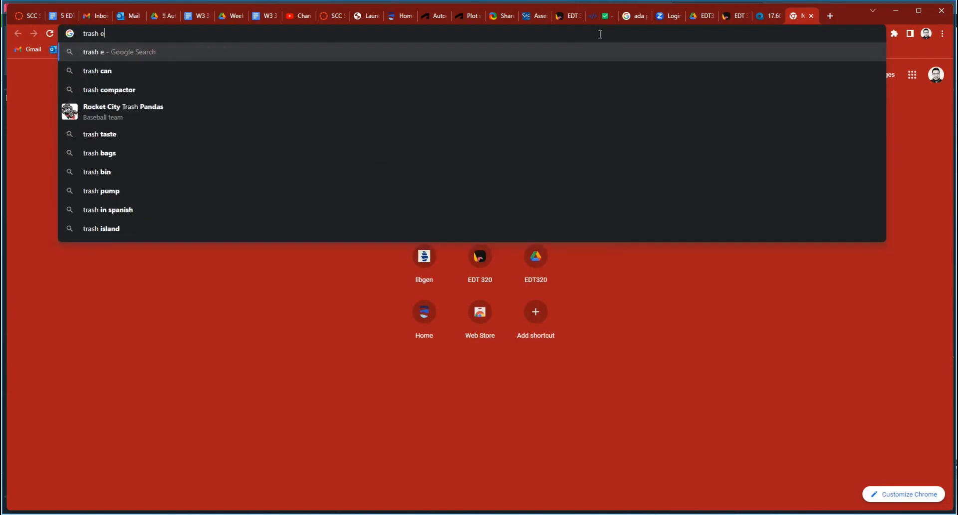
type("nclosure")
key("Return")
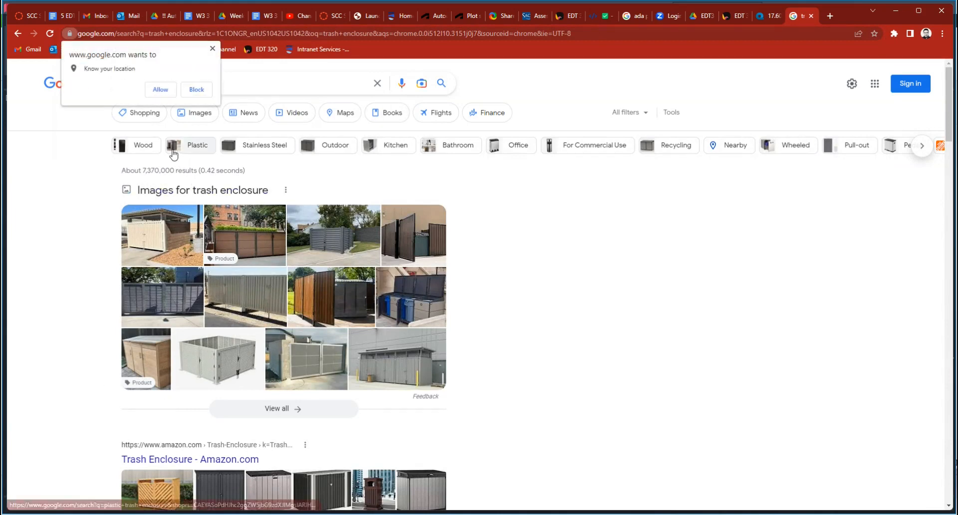
Examine the trash enclosure image results, including the Estate Enclosure System and the Dumpsters.com dumpster enclosure, for walls and gates.
left_click(213, 49)
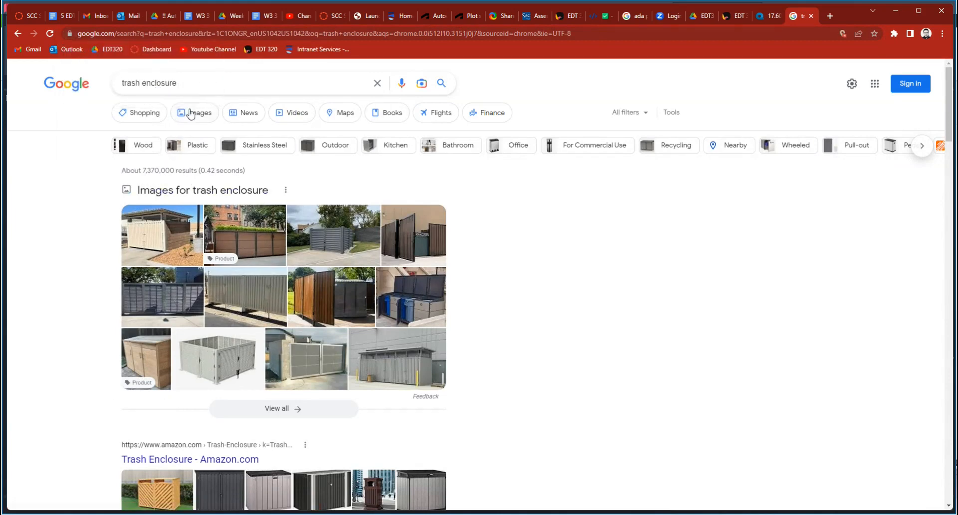
left_click(250, 321)
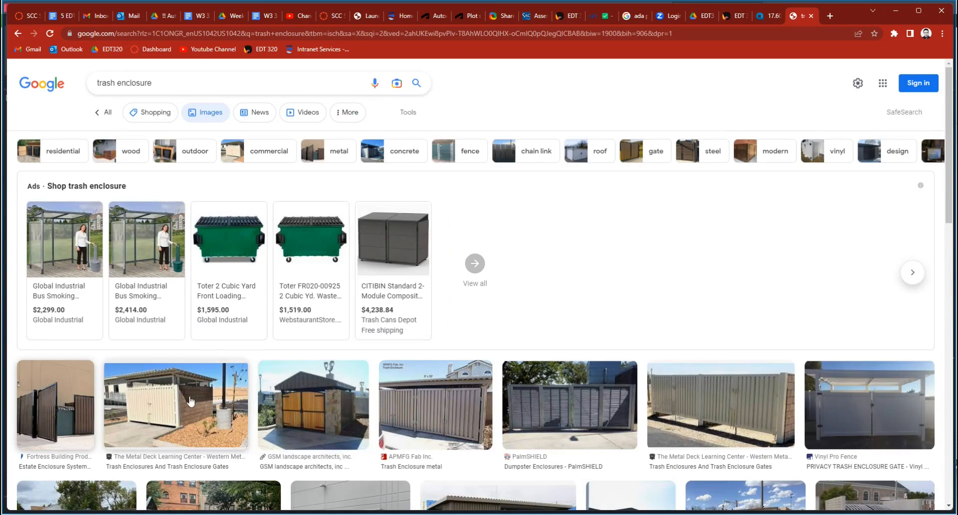
left_click(67, 407)
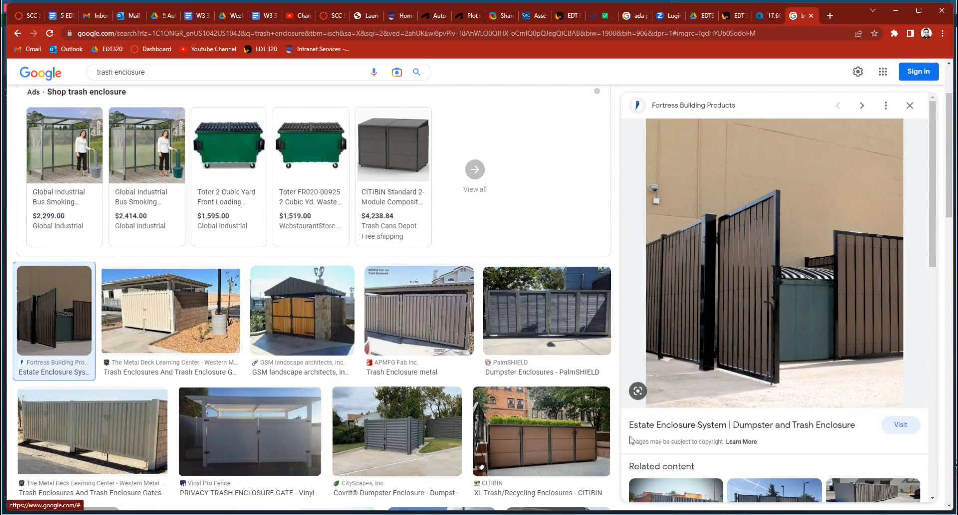
scroll(430, 414, "down", 2)
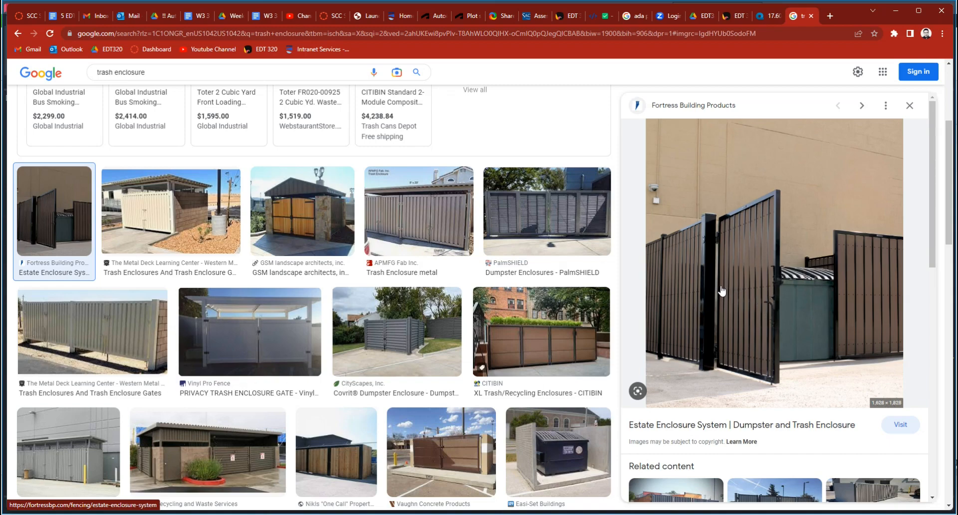
scroll(721, 291, "down", 2)
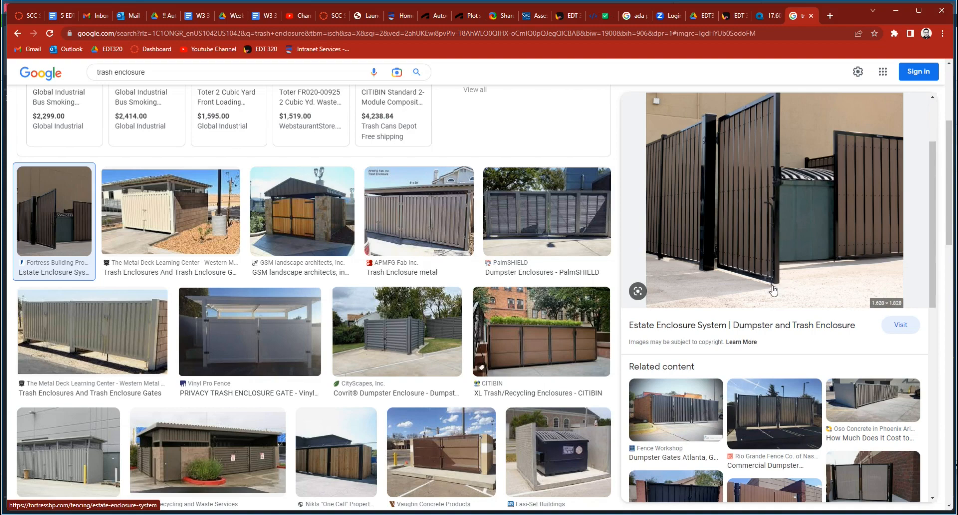
scroll(433, 352, "down", 4)
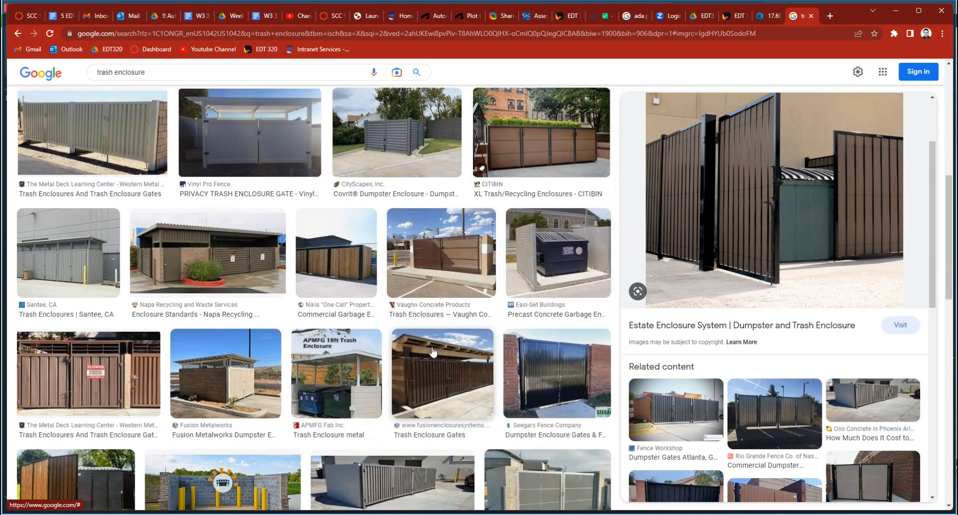
scroll(433, 352, "down", 3)
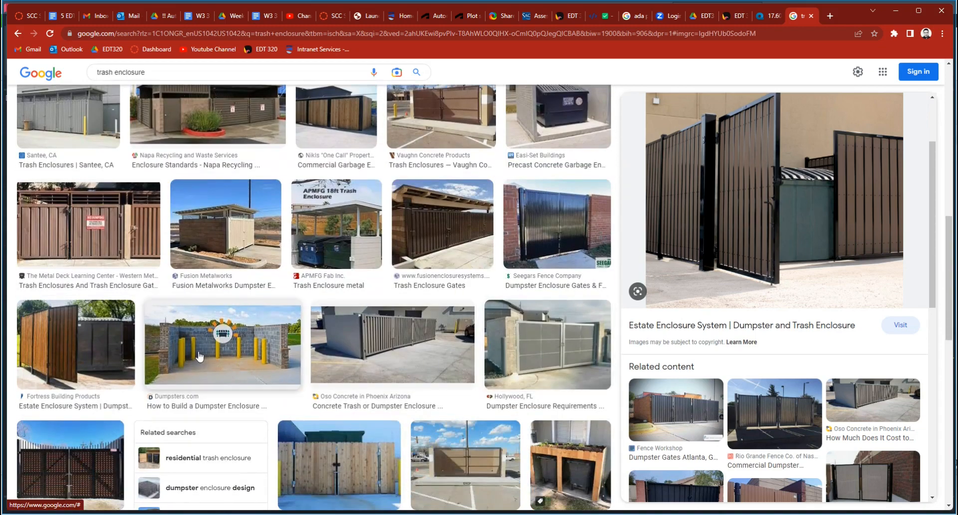
left_click(199, 356)
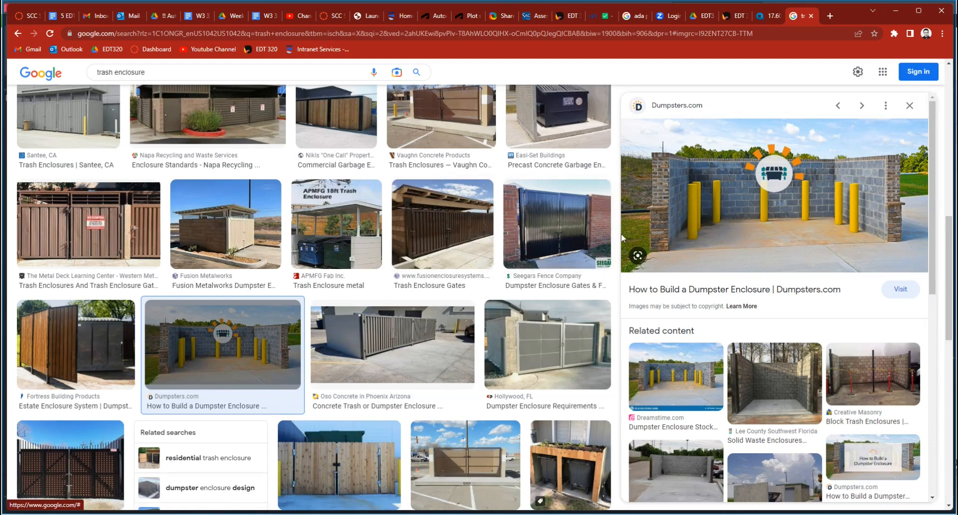
left_click(567, 349)
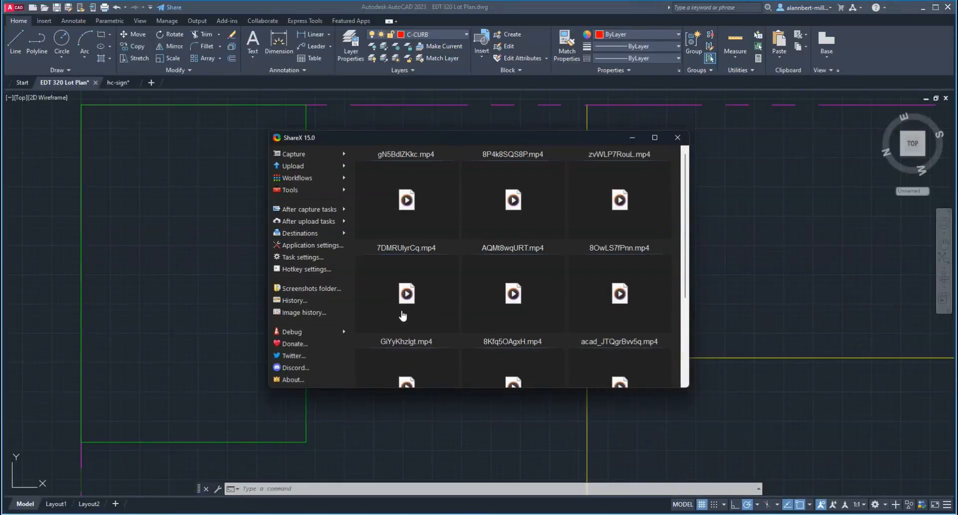
Back in AutoCAD, draw a short horizontal line from the midpoint of the trash rectangle's right side into the rectangle.
left_click(166, 307)
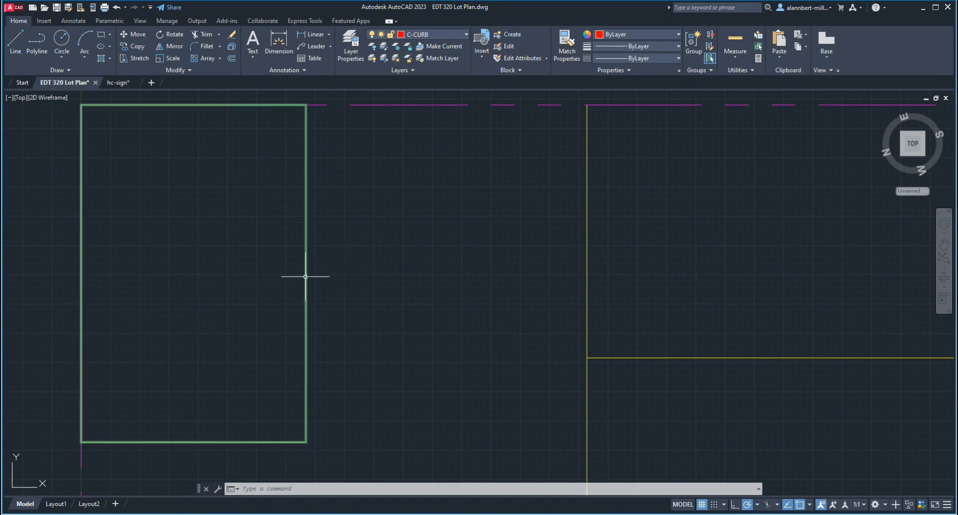
type("l")
key("Return")
type("m")
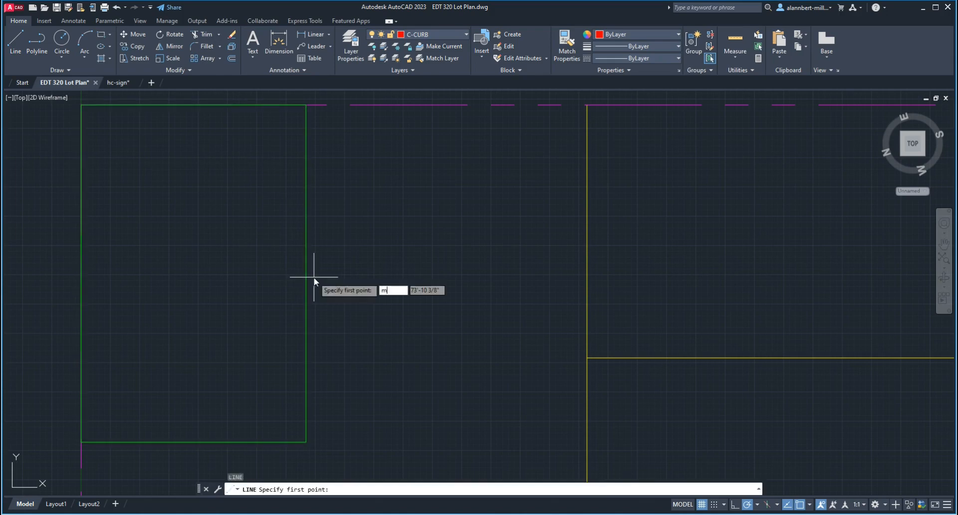
type("id")
key("Return")
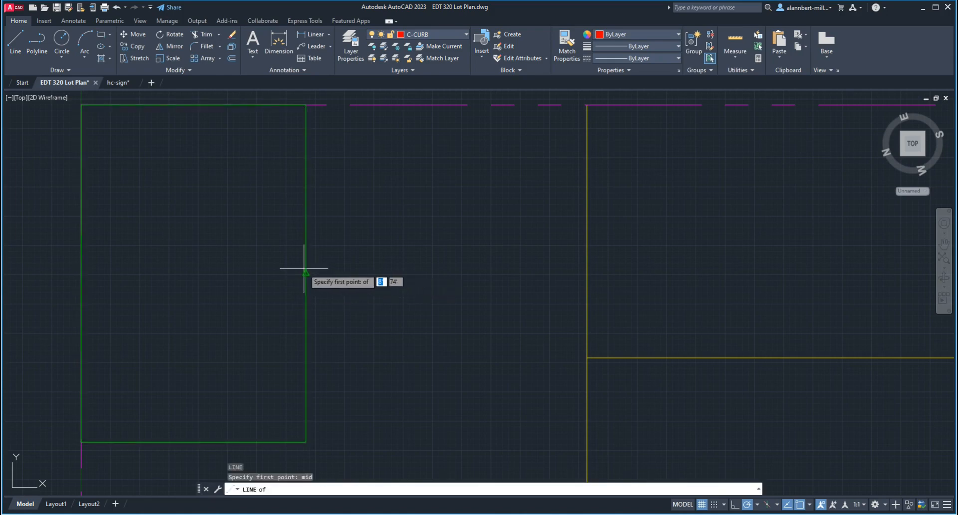
left_click(244, 274)
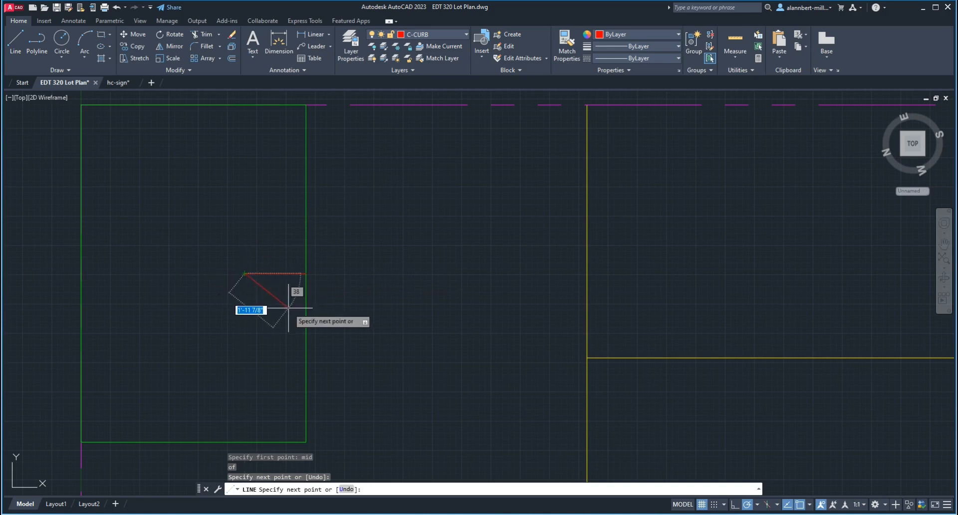
left_click(305, 274)
key("Return")
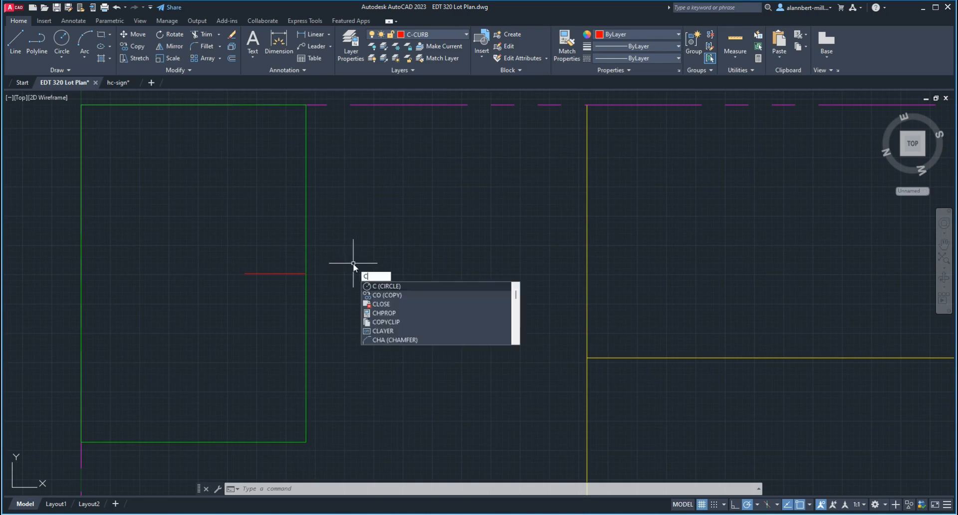
Draw a circle with a 5' radius centred on the midpoint of the trash rectangle's right side.
key("Return")
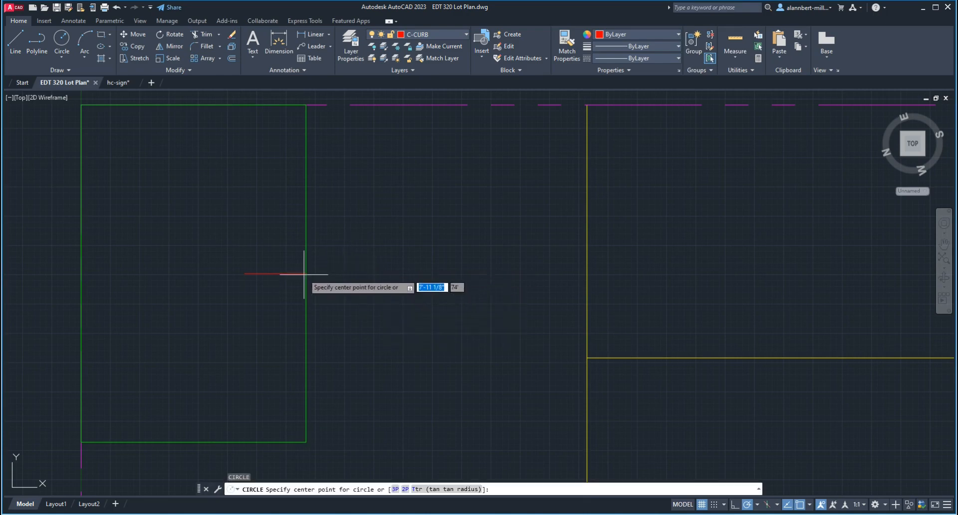
left_click(306, 273)
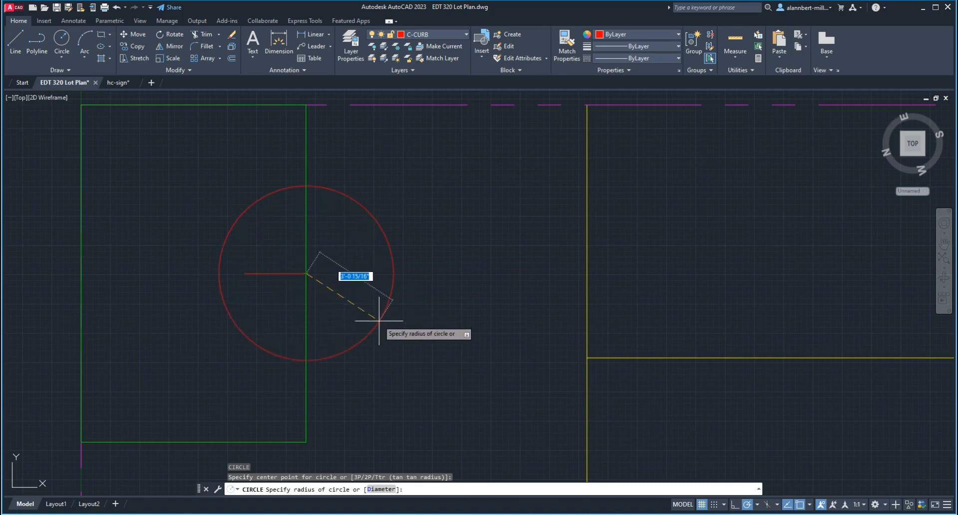
type("5'")
key("Return")
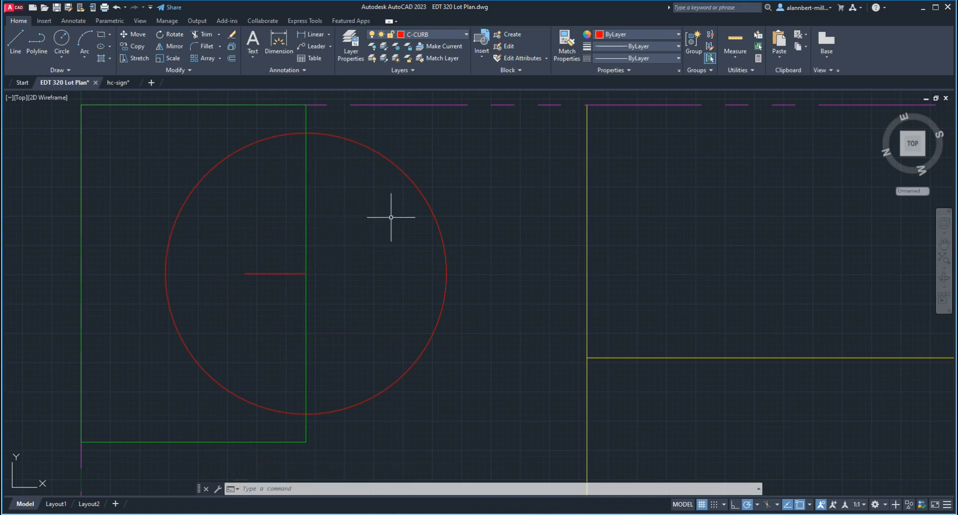
Move the circle by its top quadrant point to the midpoint of the trash rectangle's right side.
type("m")
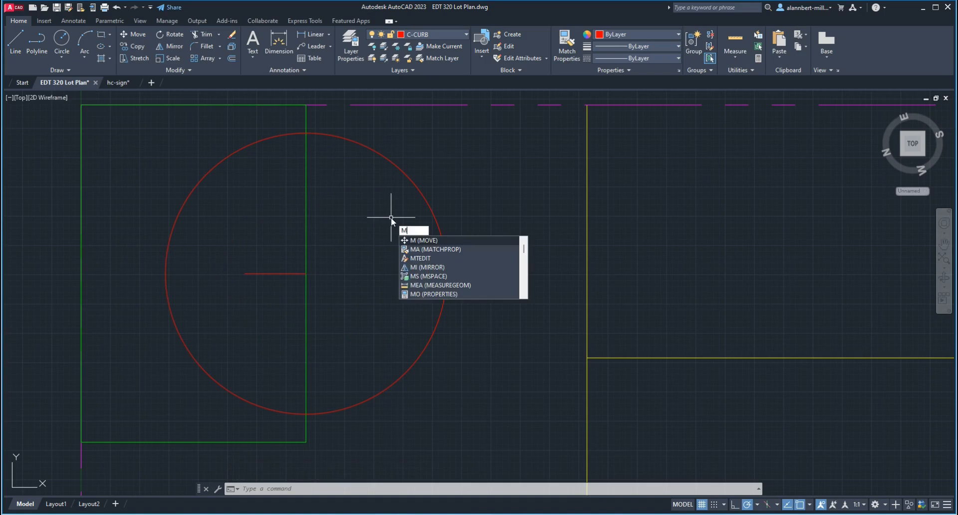
key("Return")
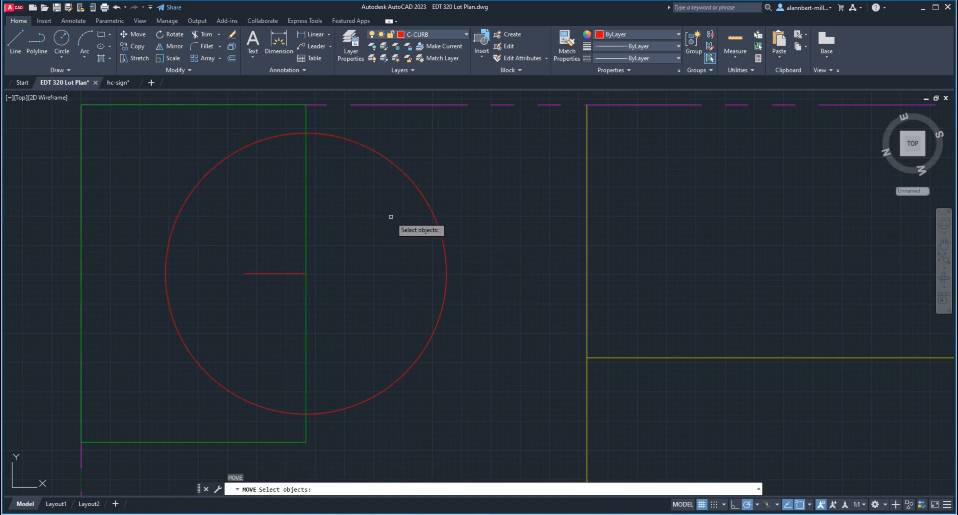
left_click(335, 136)
key("Return")
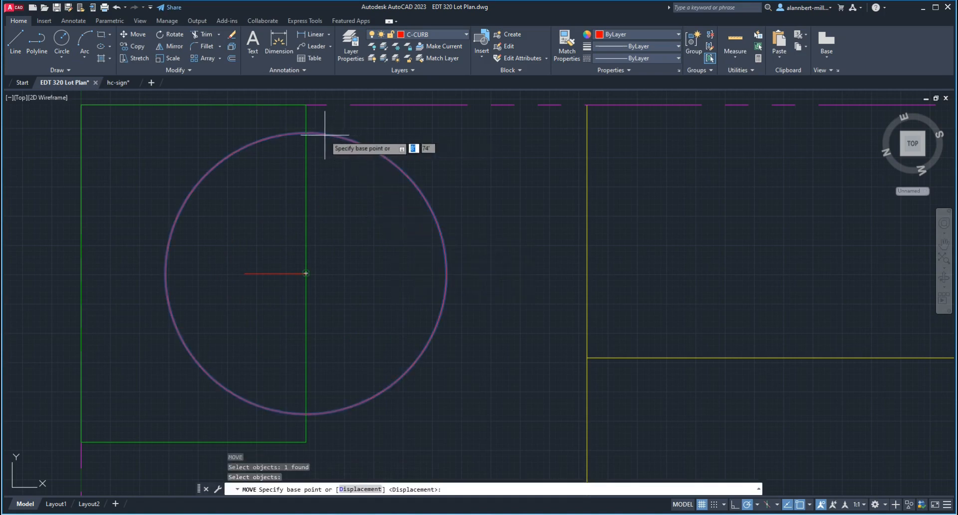
left_click(306, 132)
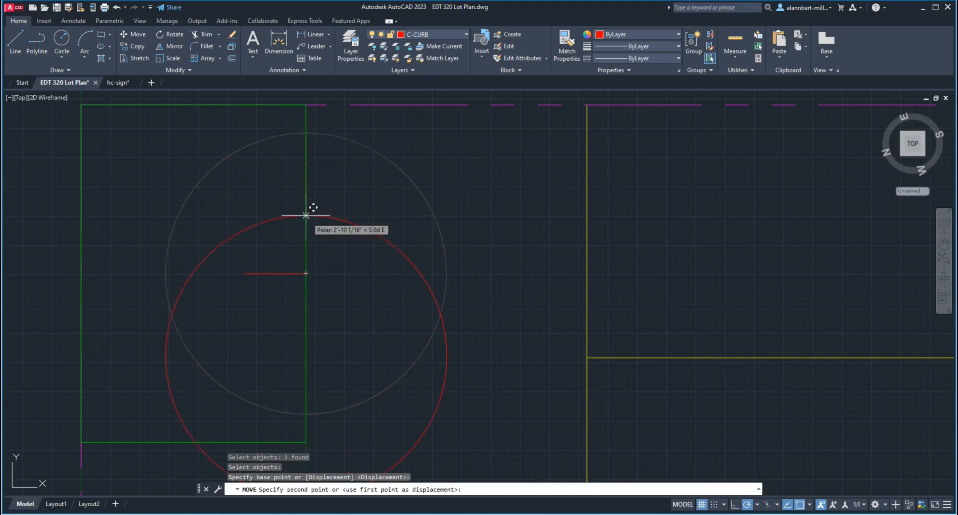
left_click(306, 274)
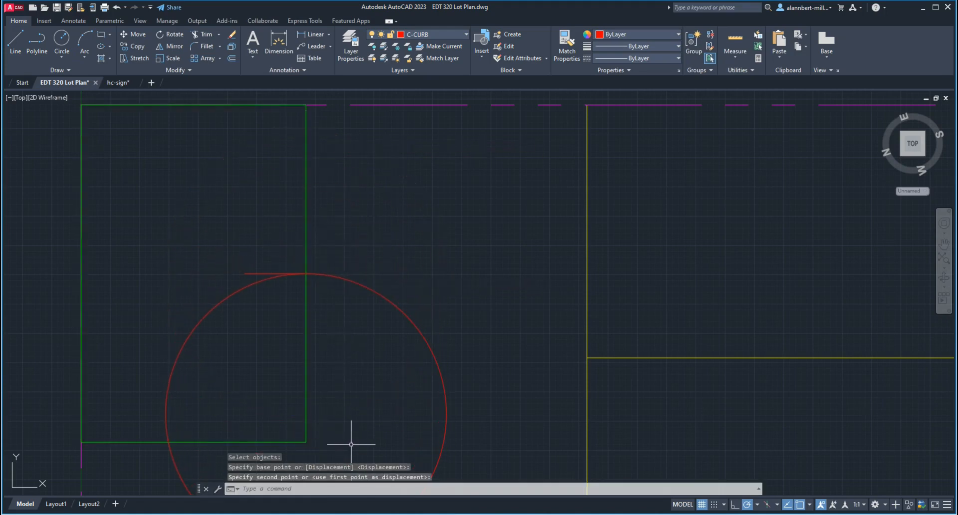
Draw a horizontal line outward to the right from the trash rectangle's lower-right corner, past the circle.
type("l")
key("Return")
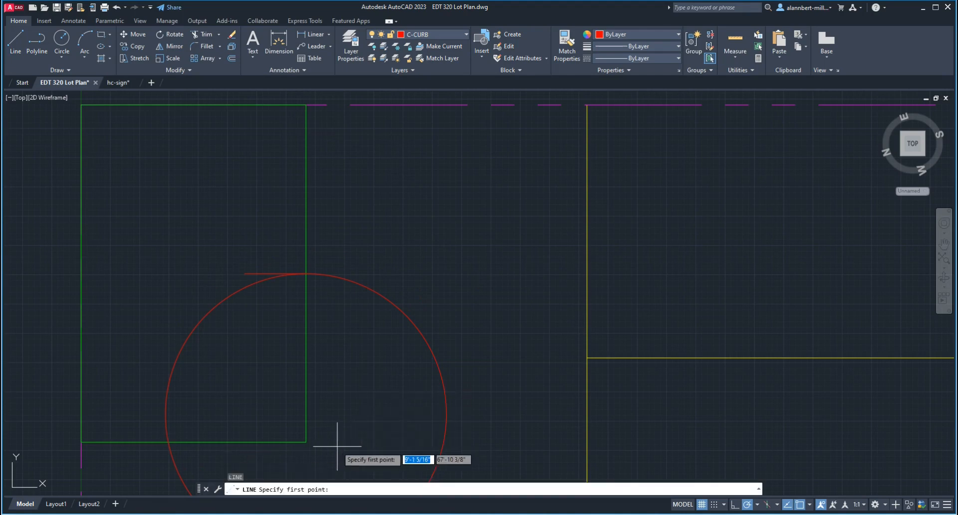
left_click(305, 442)
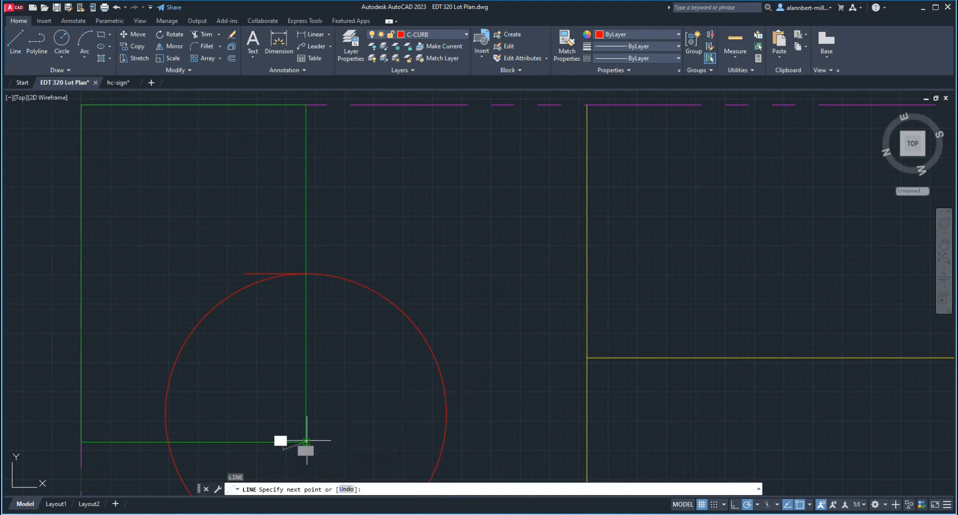
left_click(493, 441)
key("Return")
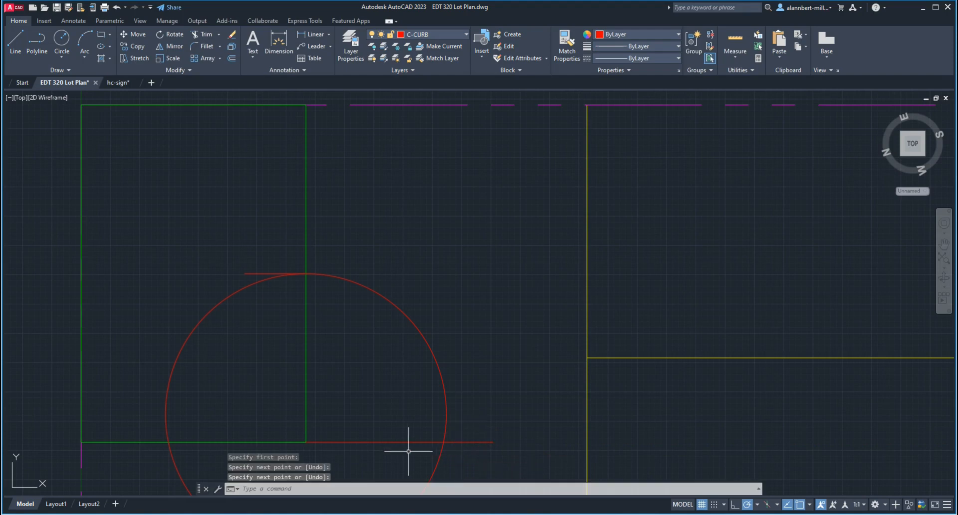
Offset the horizontal line at the trash rectangle's lower-right corner upward by 12".
type("o")
key("Return")
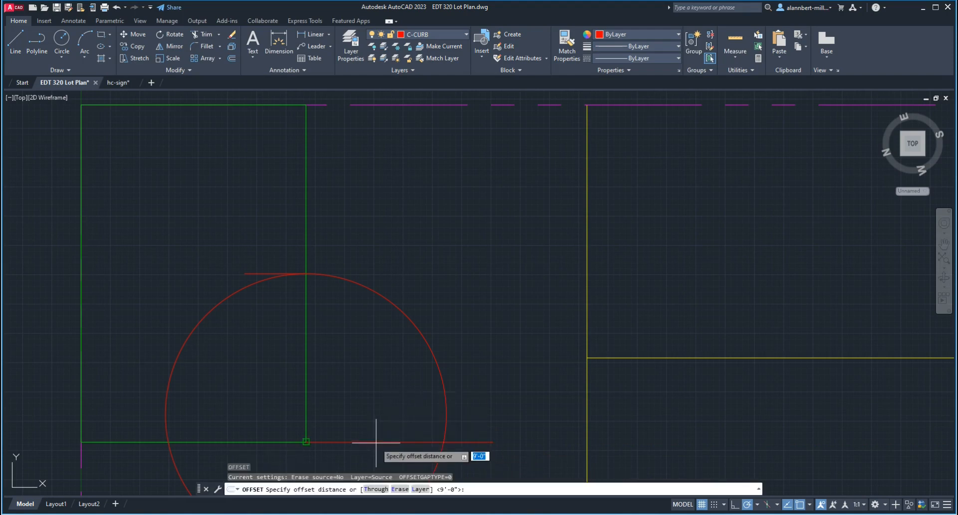
type("12\"")
key("Return")
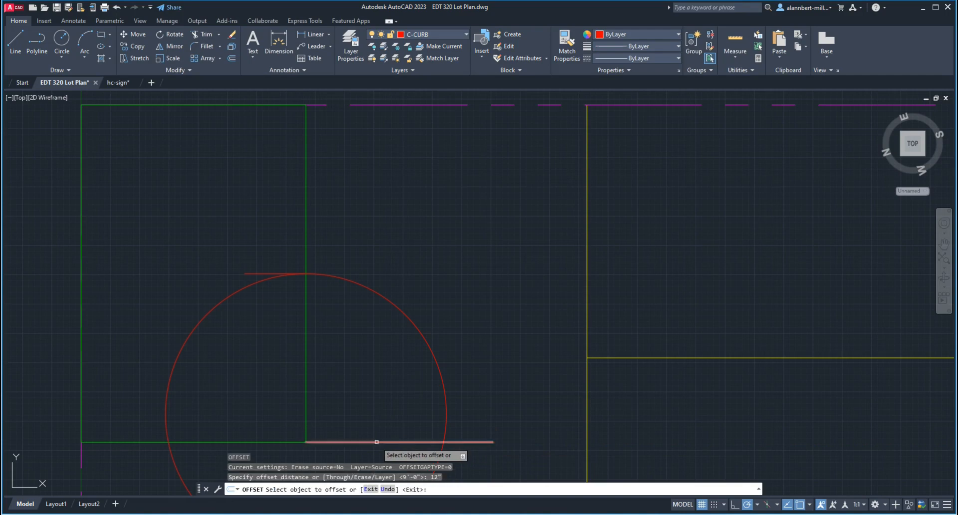
left_click(375, 441)
left_click(371, 407)
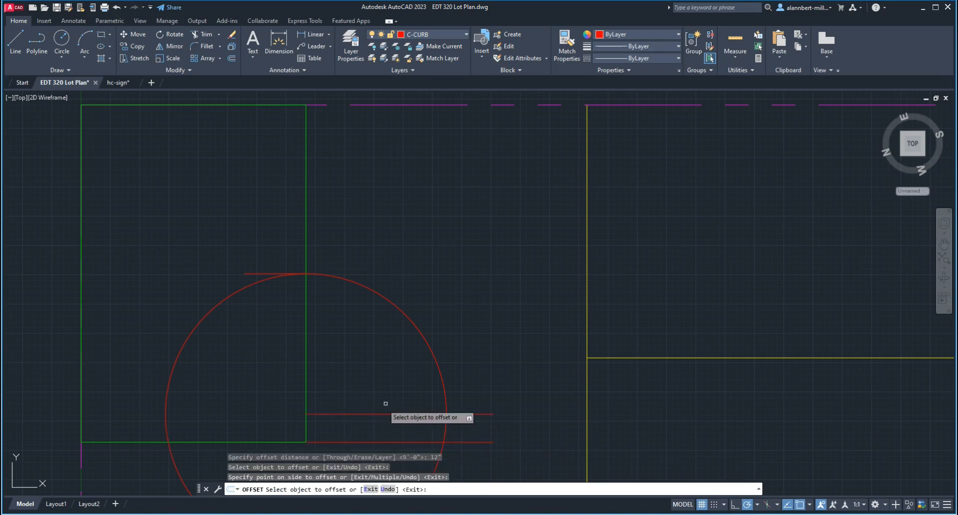
scroll(394, 364, "down", 2)
middle_click_drag(393, 368, 368, 277)
scroll(349, 280, "up", 2)
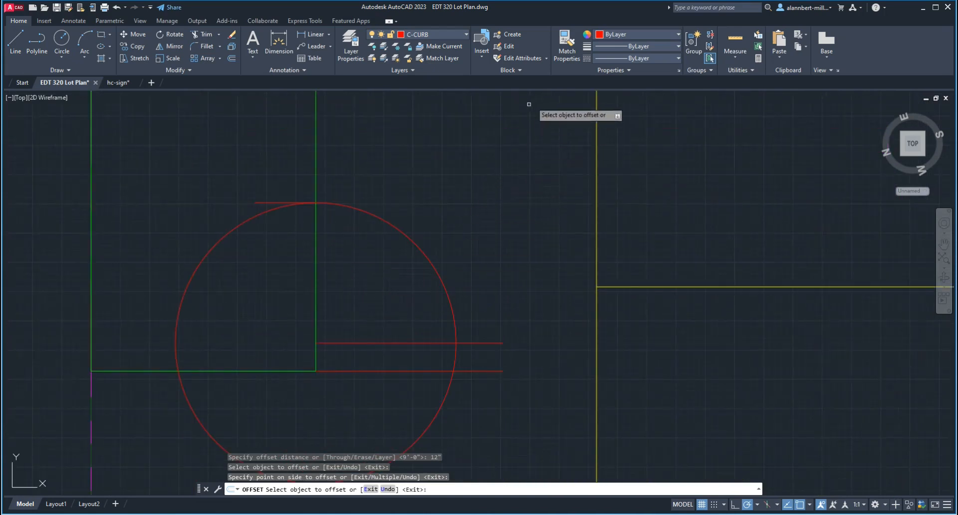
key("Escape")
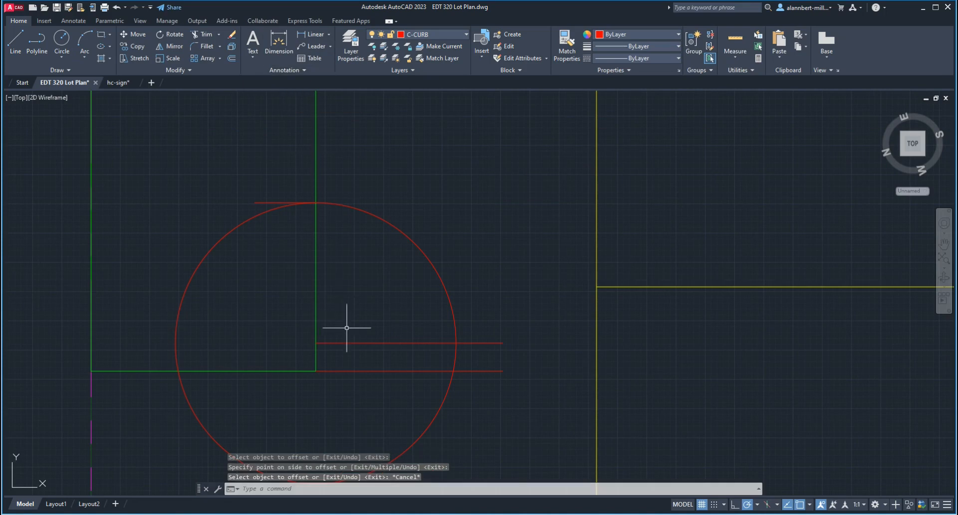
Delete the short midpoint line inside the trash rectangle and the original horizontal line at its lower-right corner.
left_click(278, 202)
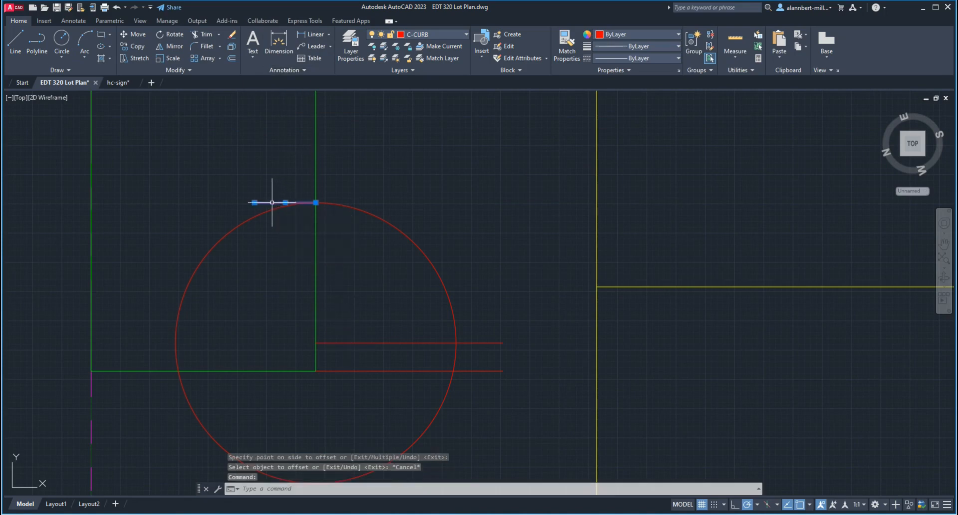
key("Delete")
left_click(397, 370)
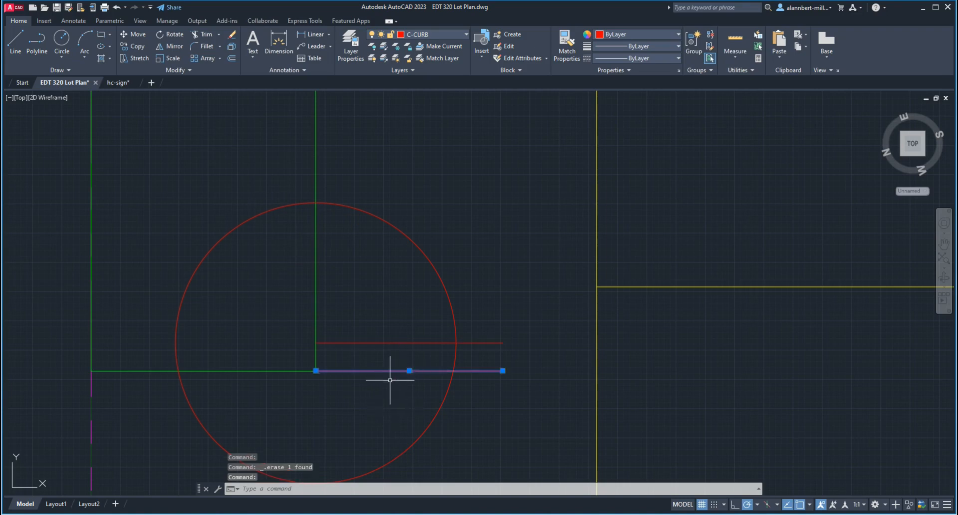
key("Delete")
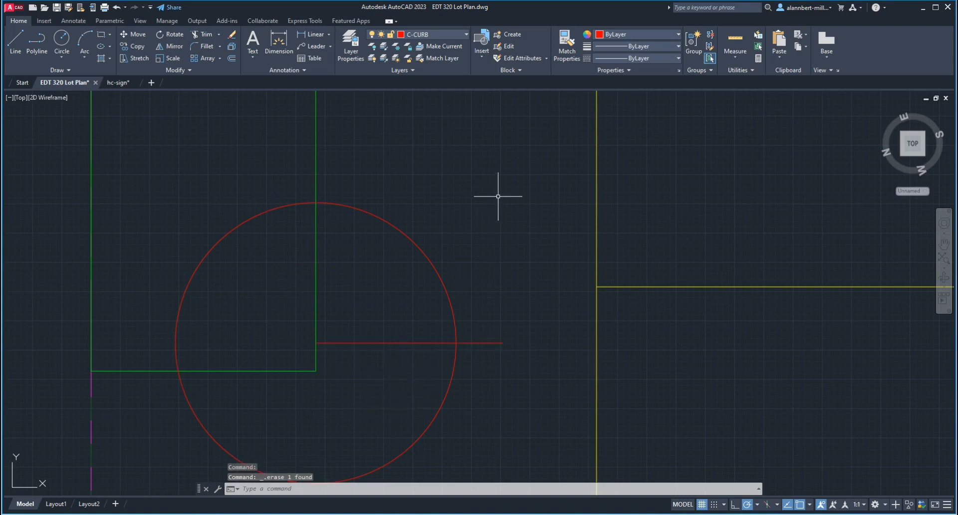
Trim the circle to the quarter arc outside the trash rectangle and cut the gate line off at the arc.
type("tr")
key("Return")
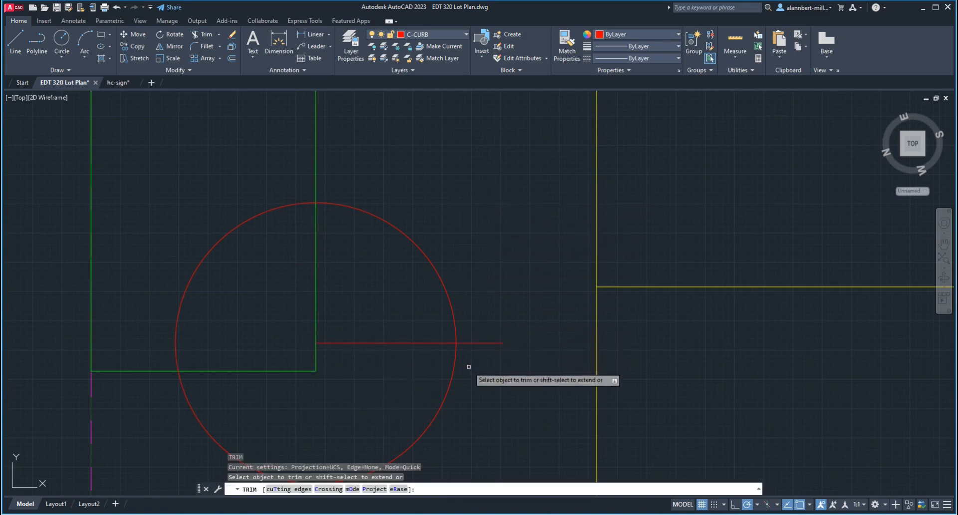
left_click(454, 355)
left_click(462, 343)
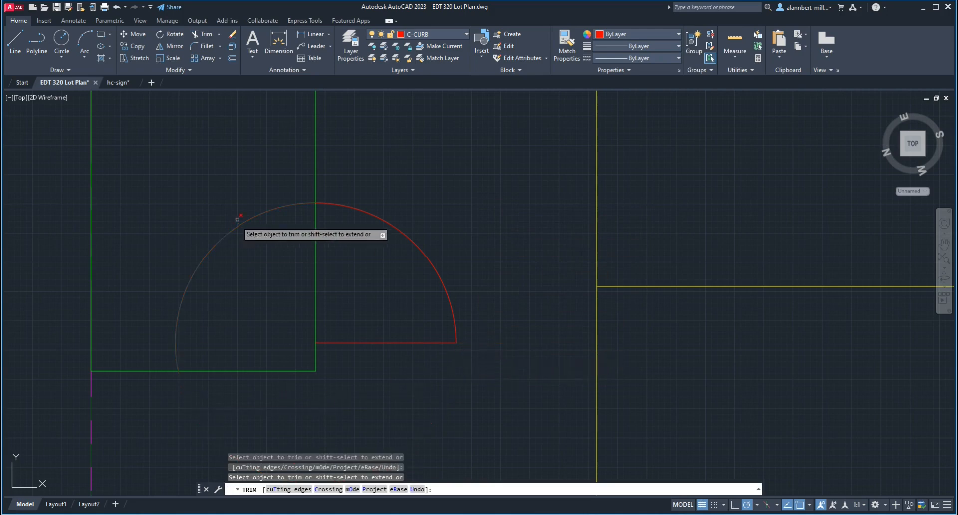
left_click(283, 205)
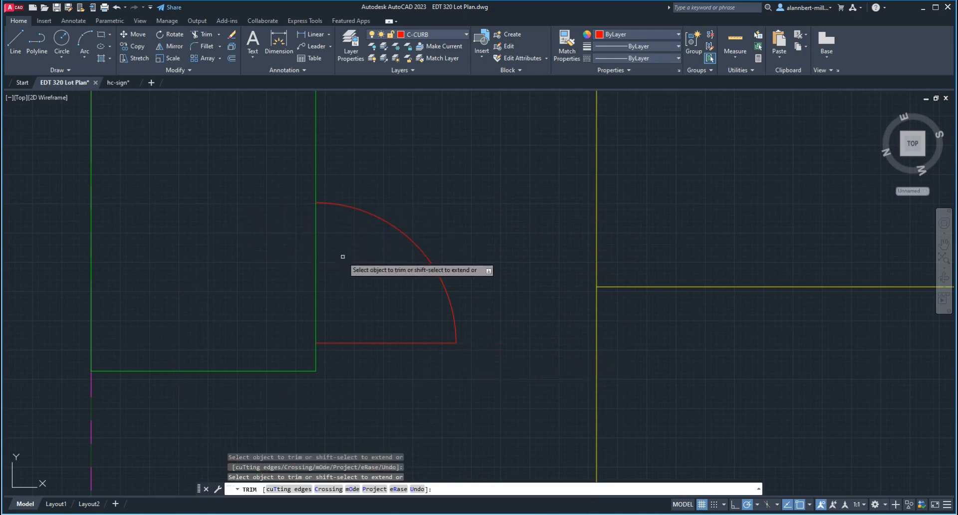
scroll(353, 268, "down", 2)
scroll(352, 267, "up", 2)
scroll(353, 267, "down", 2)
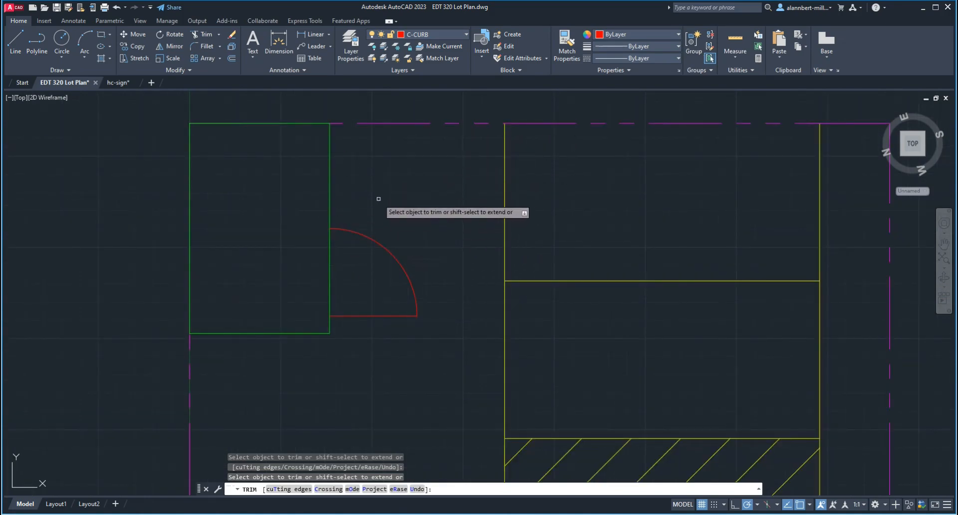
key("Escape")
Mirror the gate line and arc about a horizontal axis through the arc's upper end, keeping the source objects.
left_click(432, 241)
left_click(374, 316)
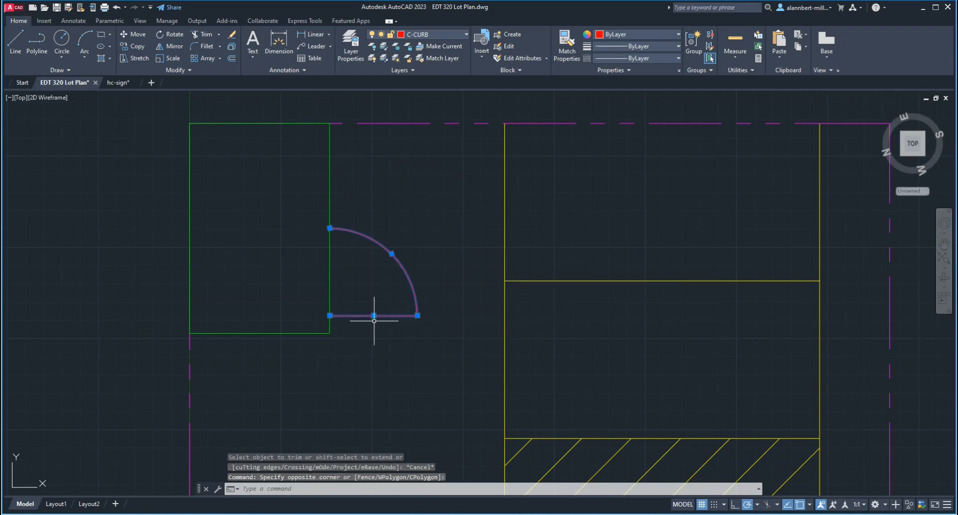
key("Return")
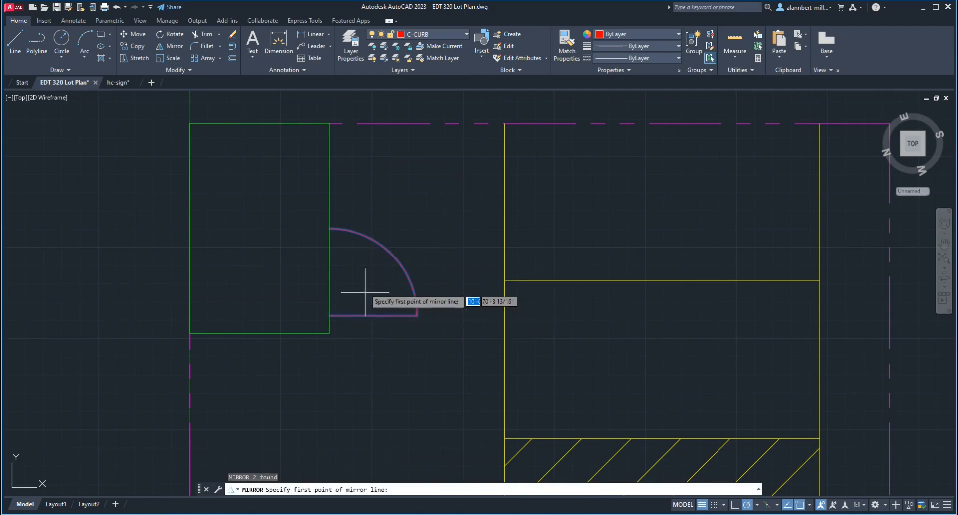
left_click(330, 228)
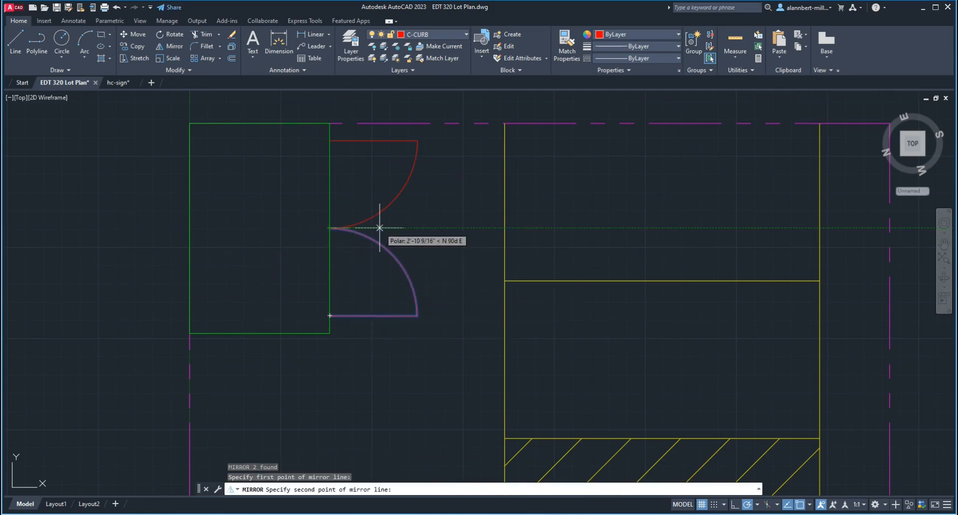
left_click(441, 228)
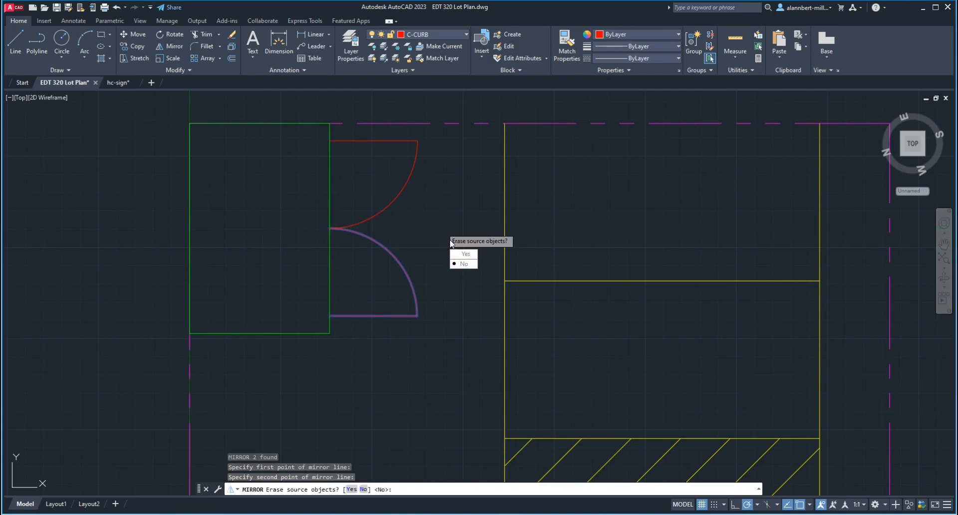
left_click(470, 266)
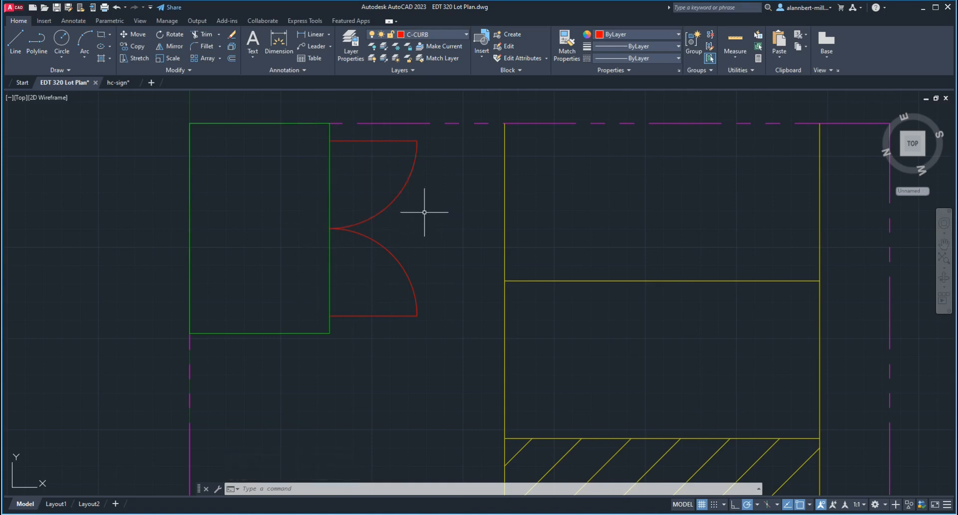
Match the properties of both gates' lines and arcs to the green trash rectangle.
left_click(567, 44)
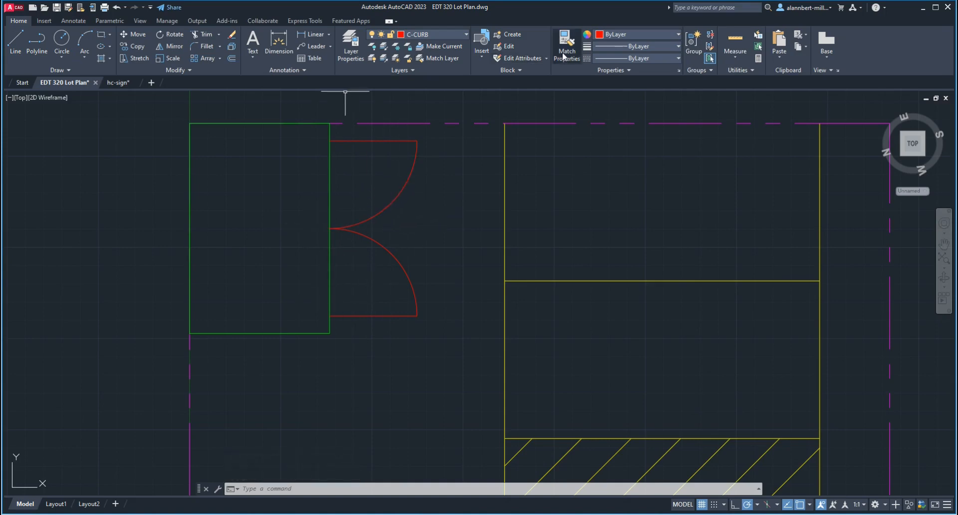
left_click(330, 178)
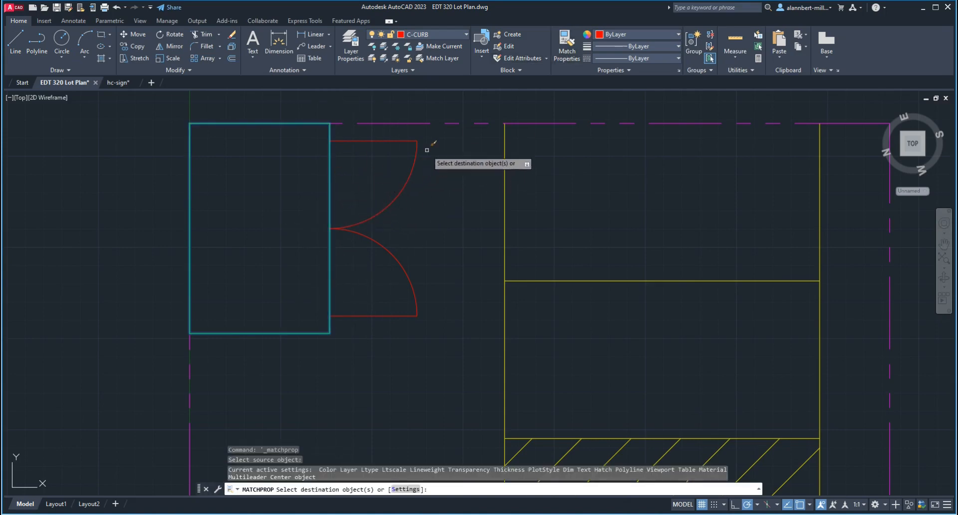
left_click(435, 137)
left_click(354, 298)
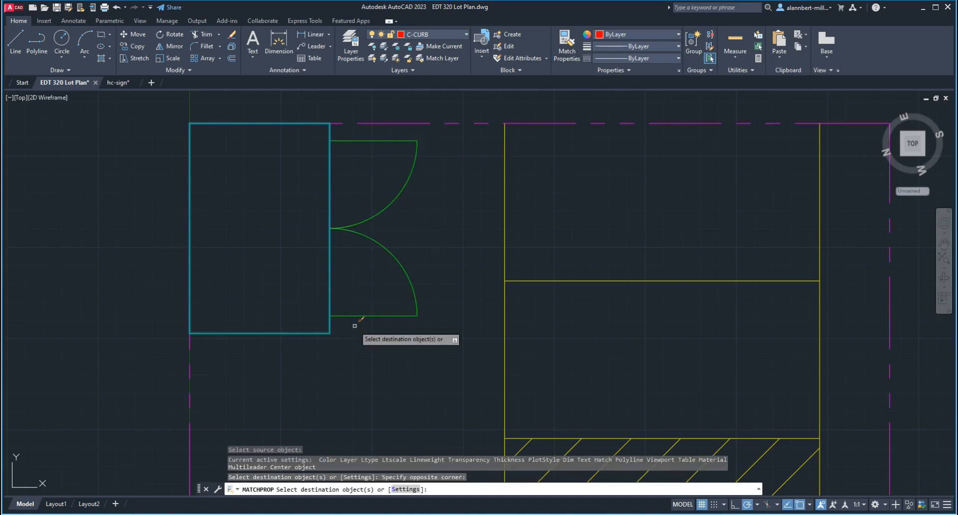
key("Return")
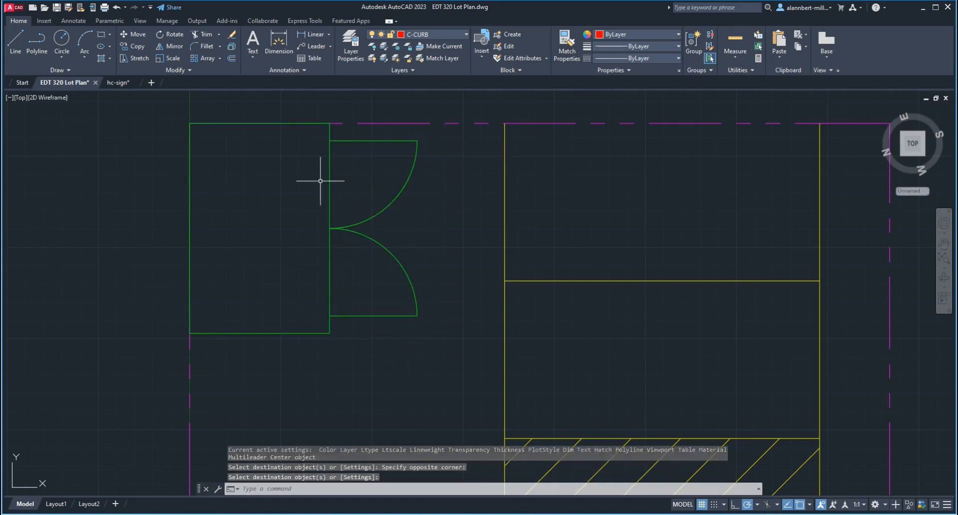
scroll(433, 247, "down", 5)
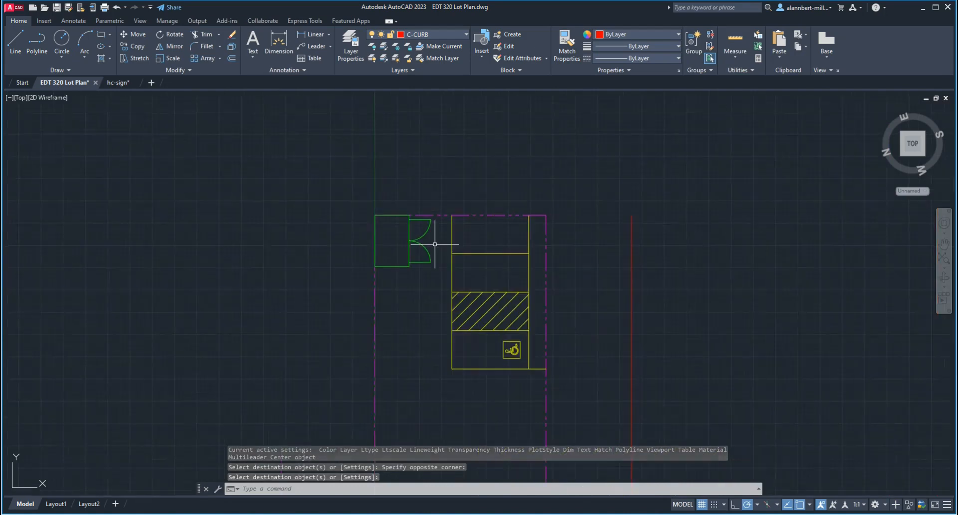
scroll(564, 250, "up", 4)
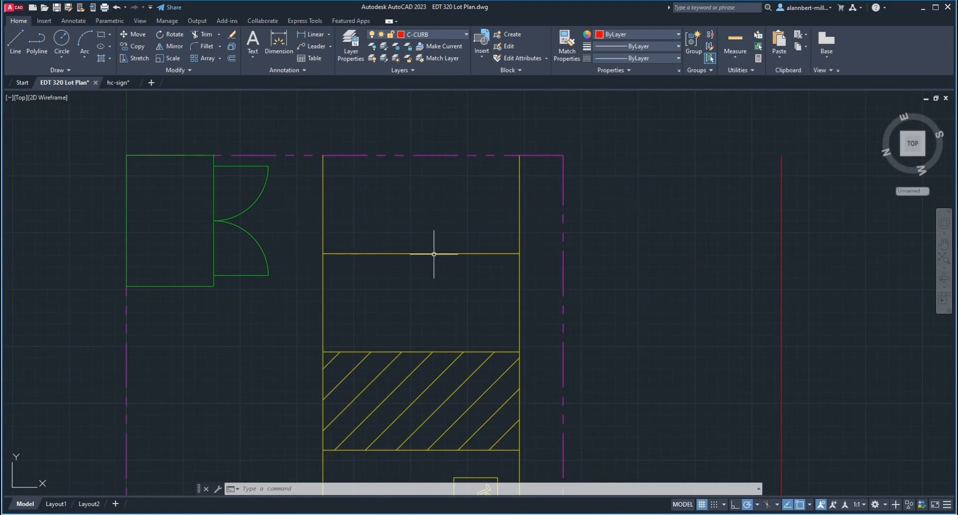
scroll(344, 257, "down", 4)
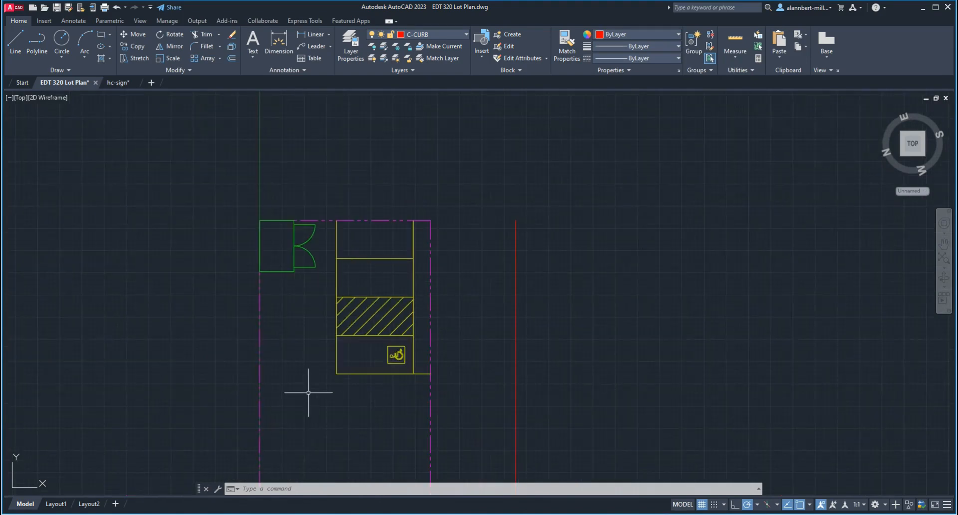
scroll(357, 397, "up", 4)
scroll(392, 375, "down", 2)
scroll(392, 375, "down", 2)
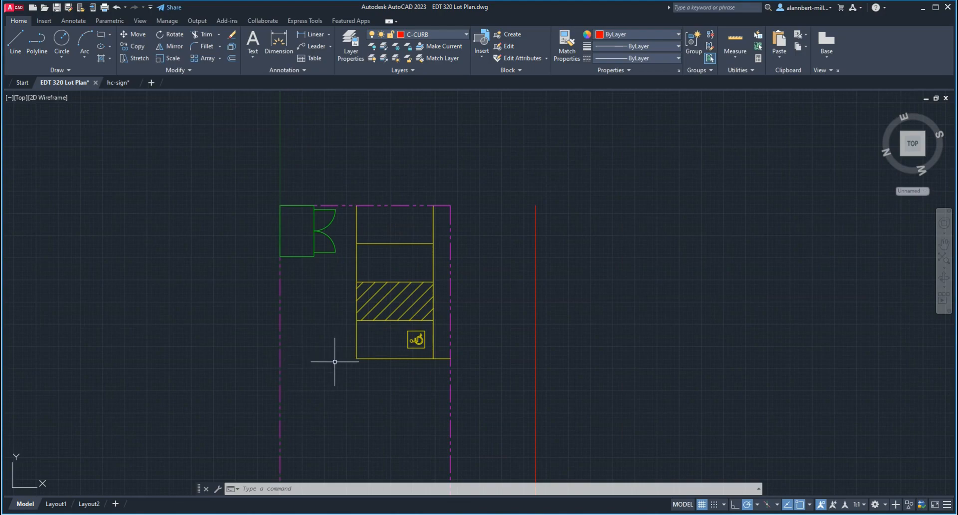
middle_click_drag(333, 372, 331, 354, "shift")
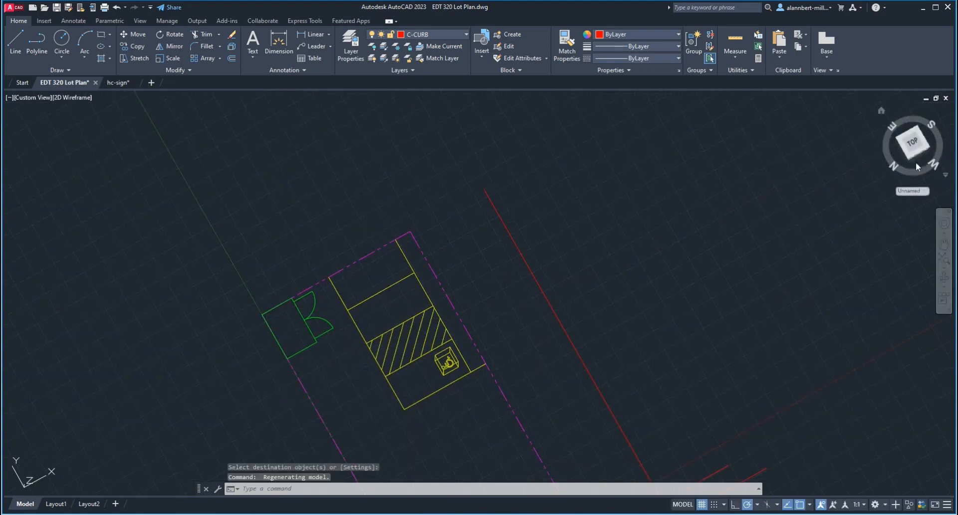
left_click(911, 145)
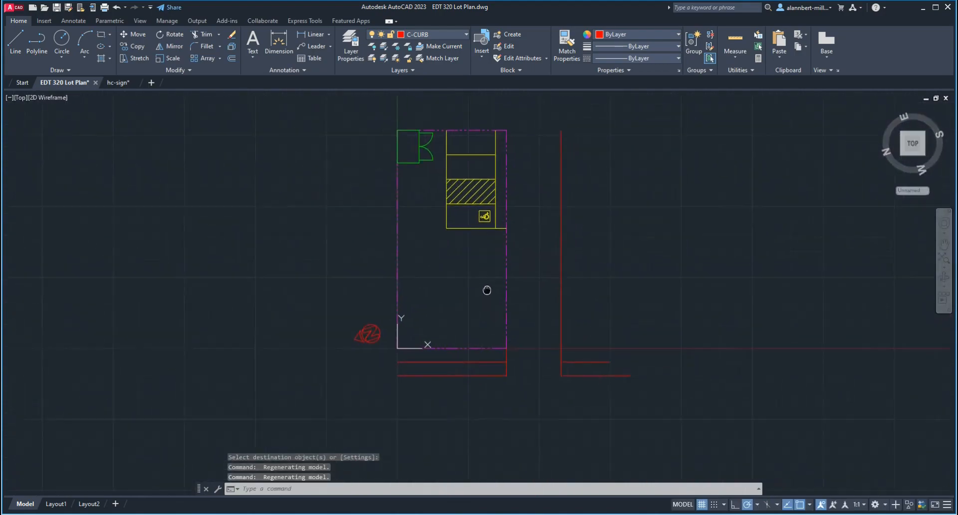
Stretch the left end of the handicap space's lower boundary line horizontally to the left property line.
scroll(420, 260, "up", 2)
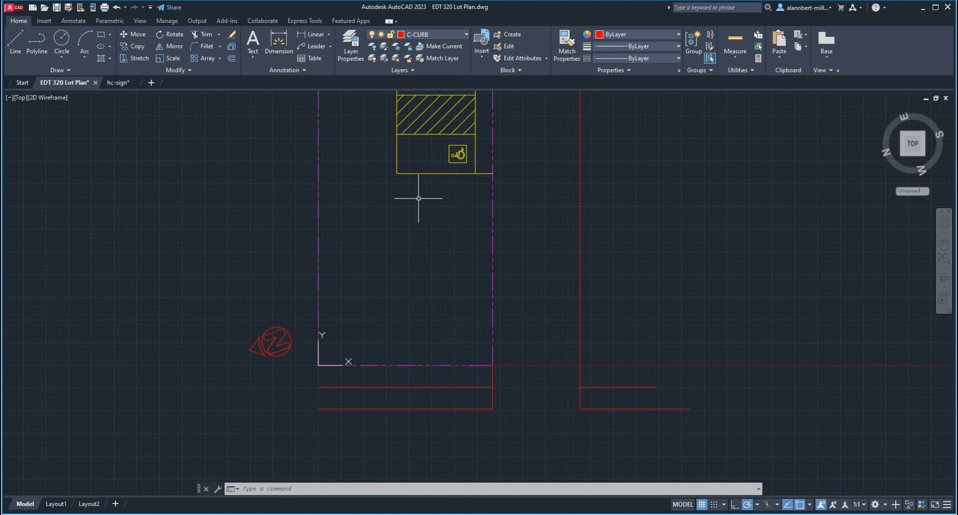
left_click(406, 174)
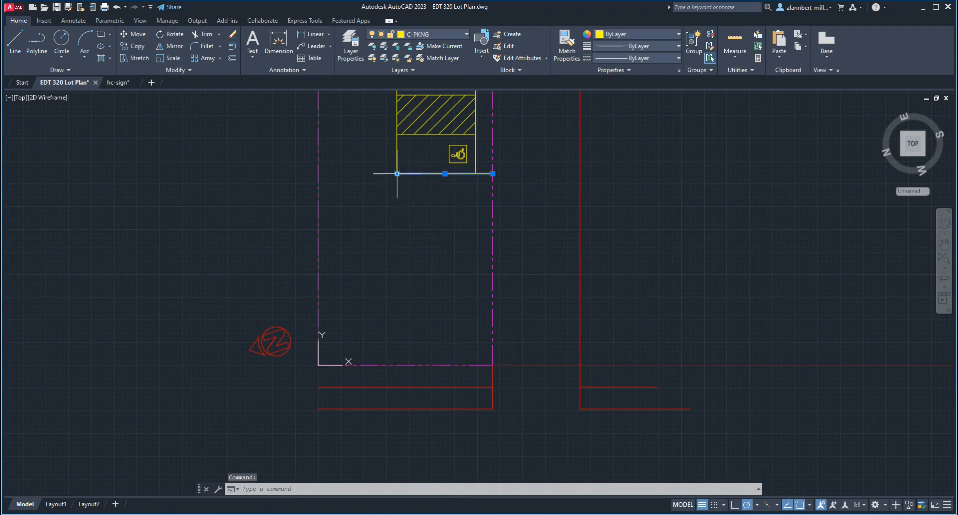
left_click(397, 173)
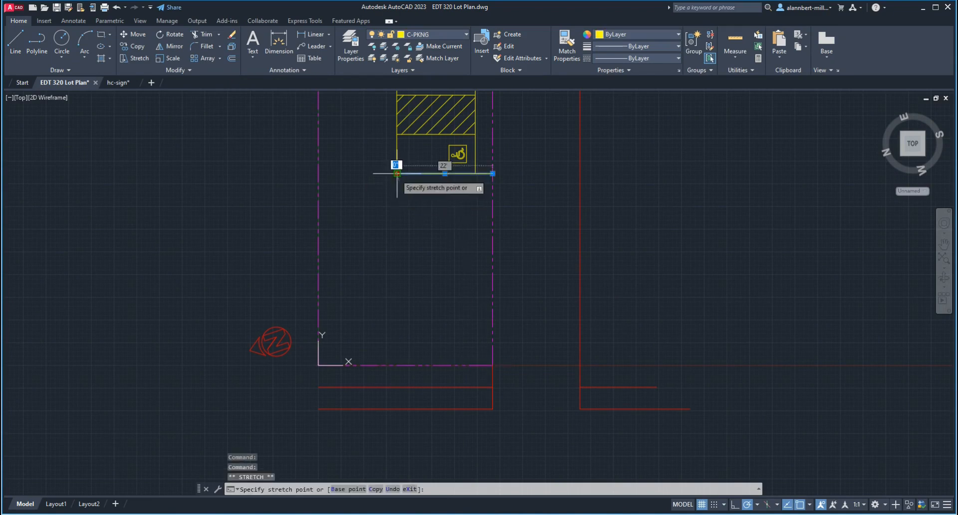
left_click(318, 174)
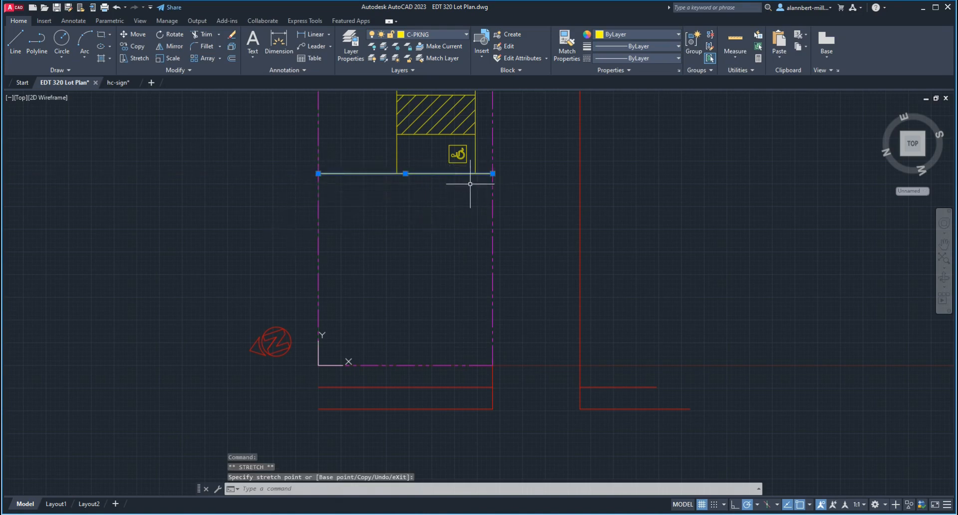
key("Escape")
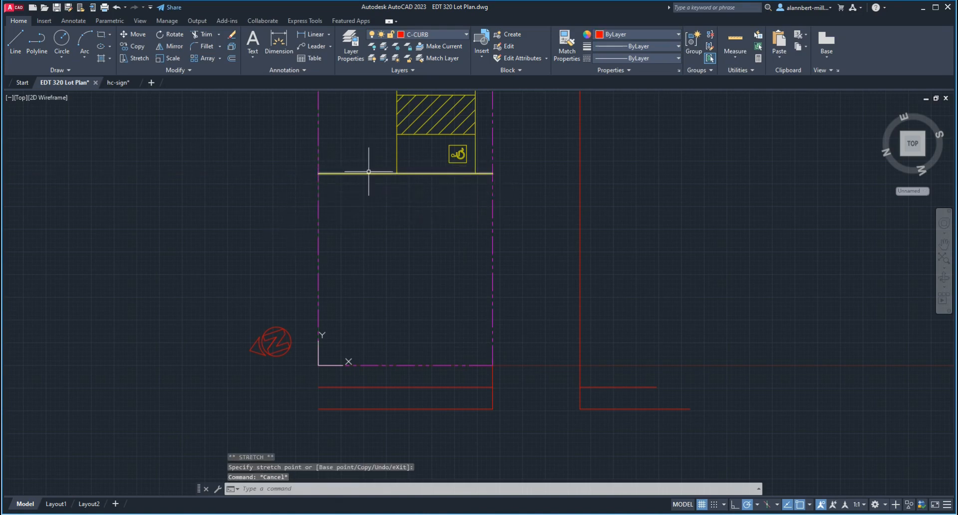
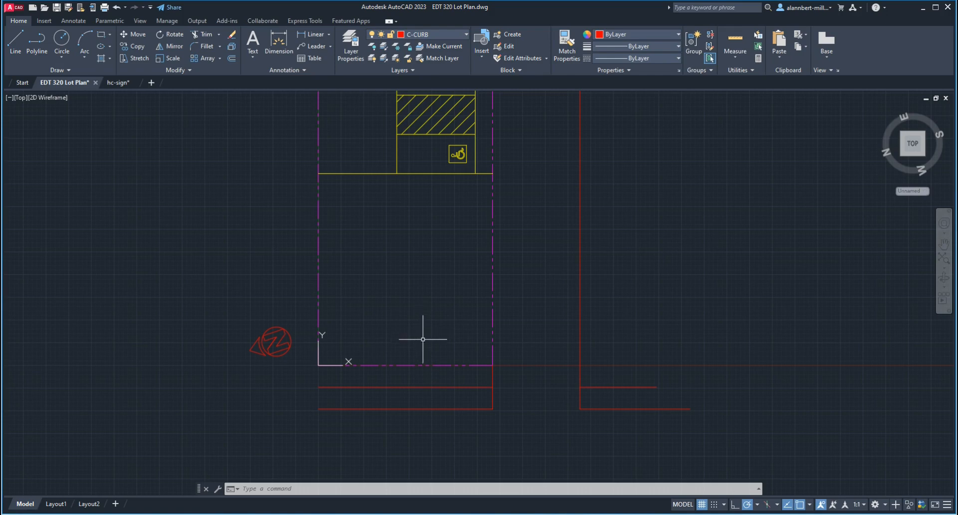
Offset the lot's lower property line 6' upward into the lot.
key("Return")
type("6'")
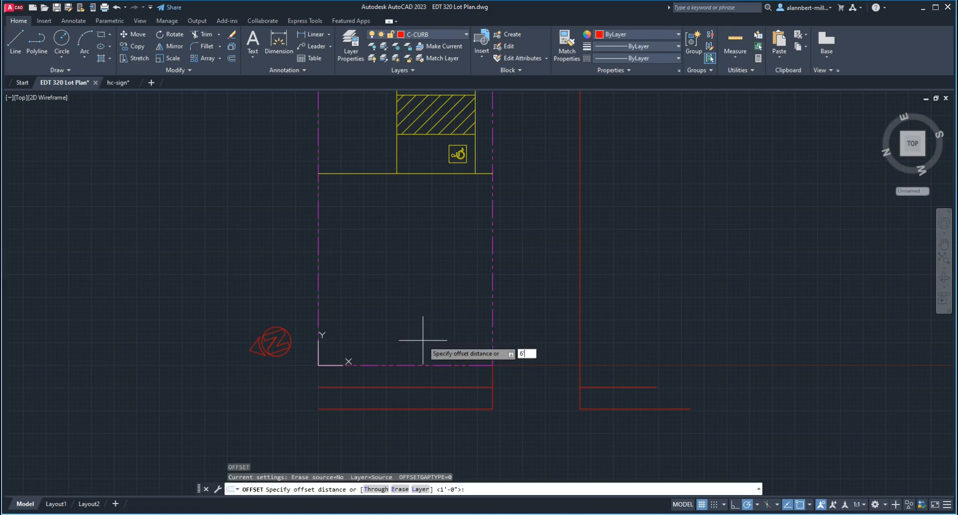
key("Return")
left_click(421, 365)
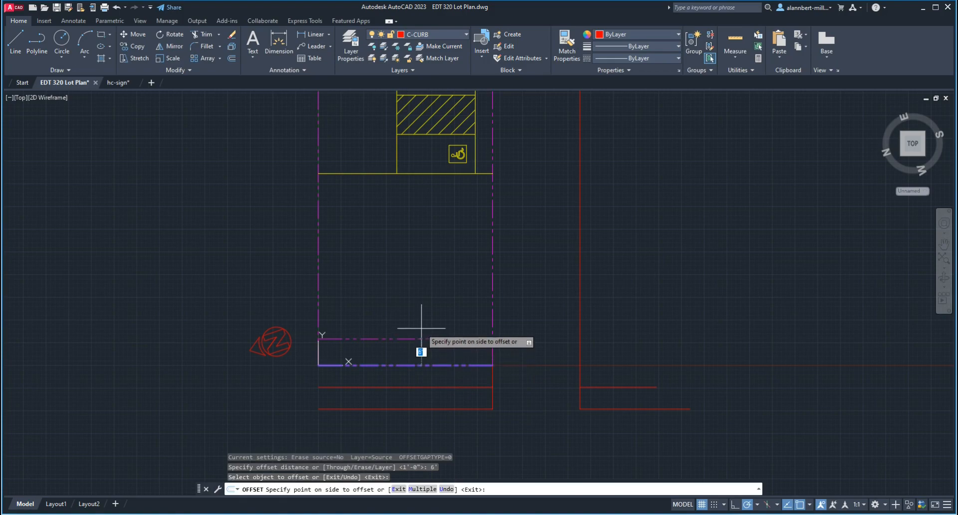
left_click(421, 329)
key("Return")
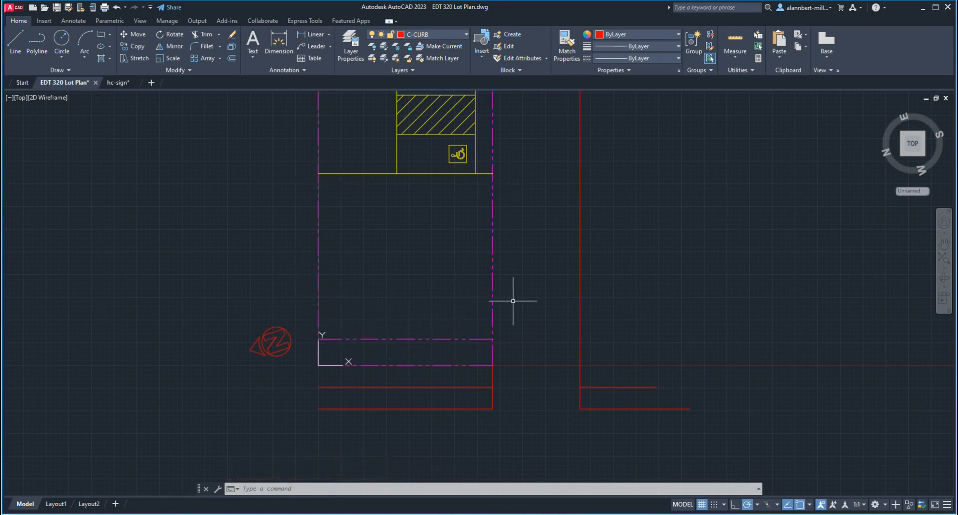
Create a new layer named C-BLDG and give it the color white.
left_click(358, 53)
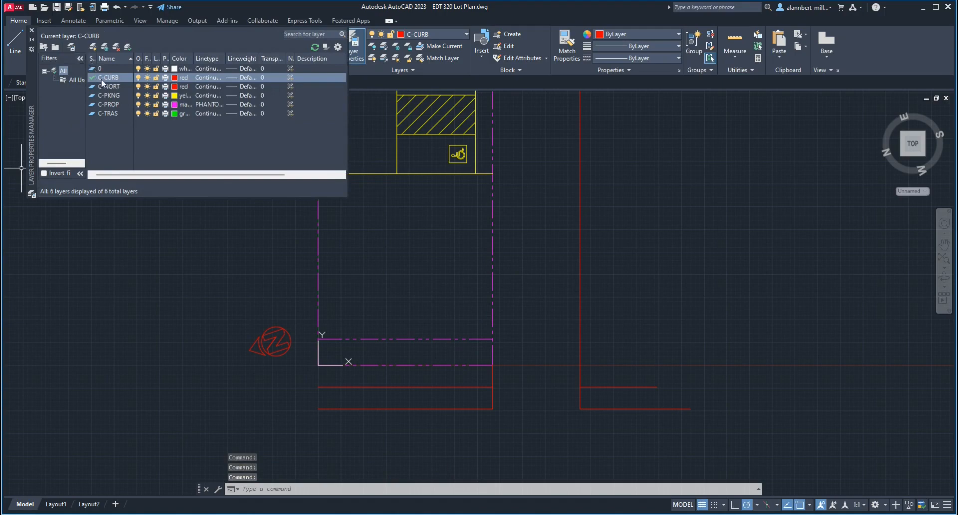
left_click(93, 48)
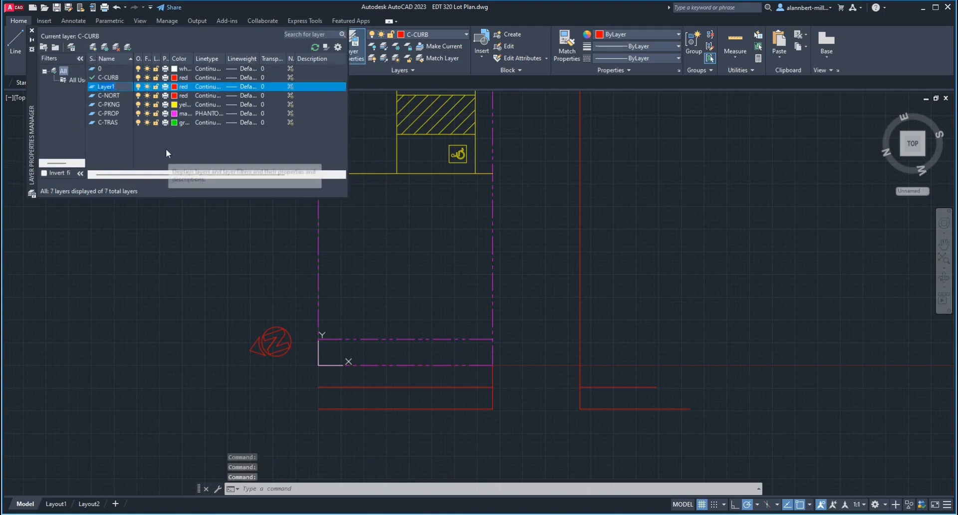
type("C-BLDG")
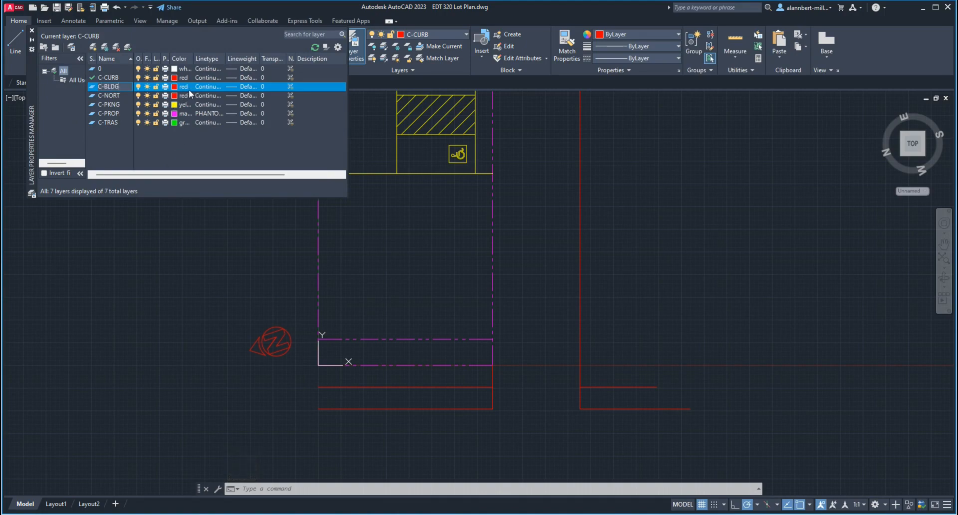
left_click(175, 86)
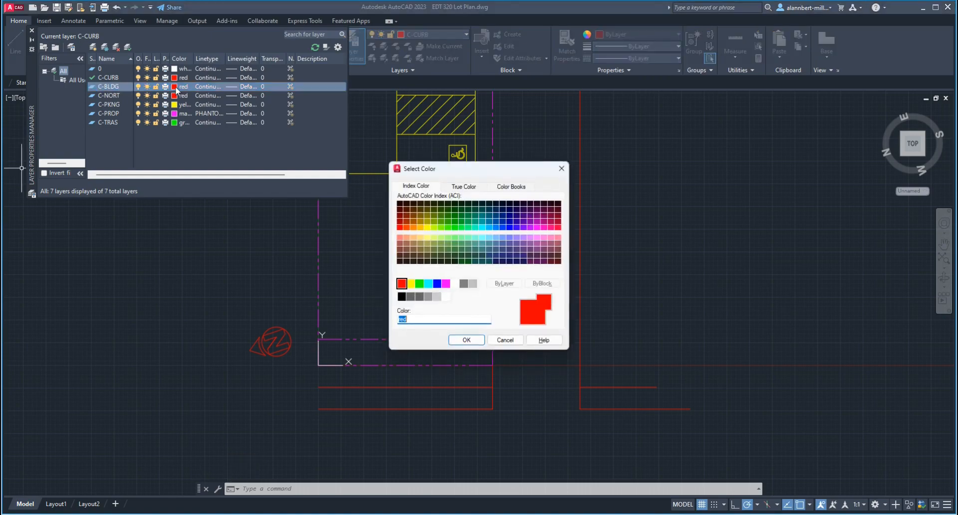
left_click(454, 284)
left_click(466, 340)
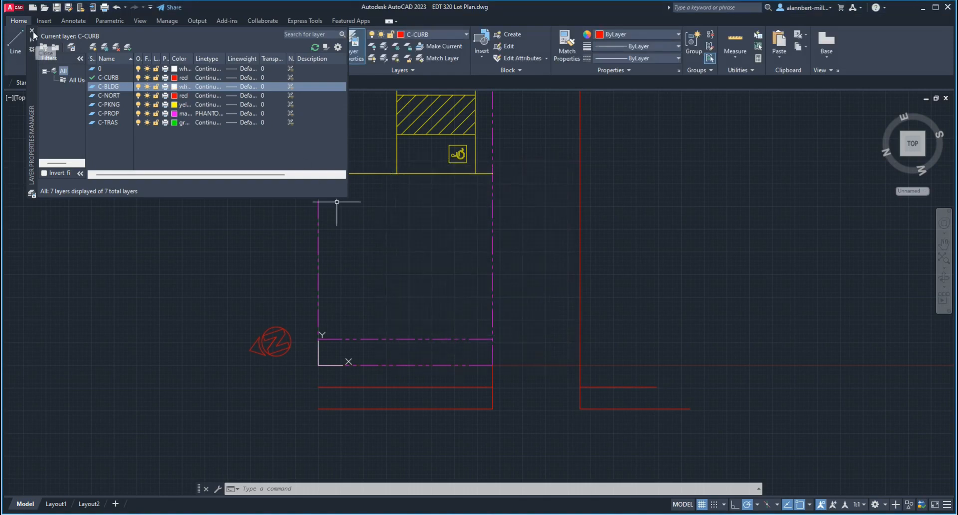
left_click(33, 30)
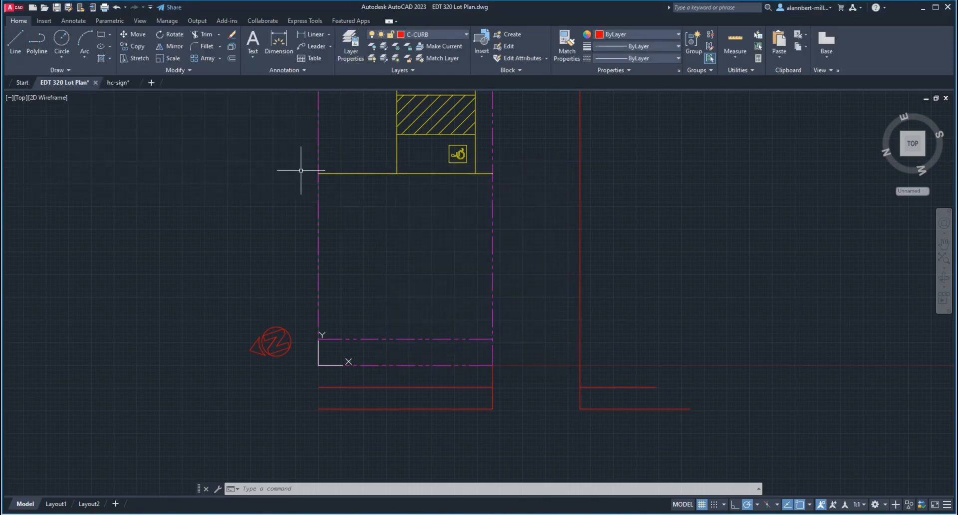
Move the parking area's lower boundary line and the offset property line onto the C-BLDG layer.
left_click(356, 176)
left_click(352, 170)
left_click(398, 330)
left_click(360, 349)
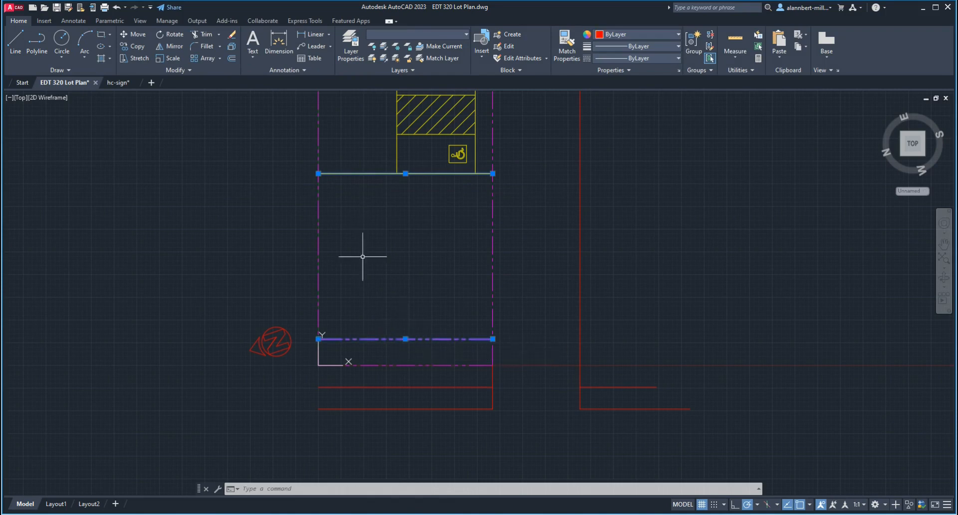
left_click(397, 38)
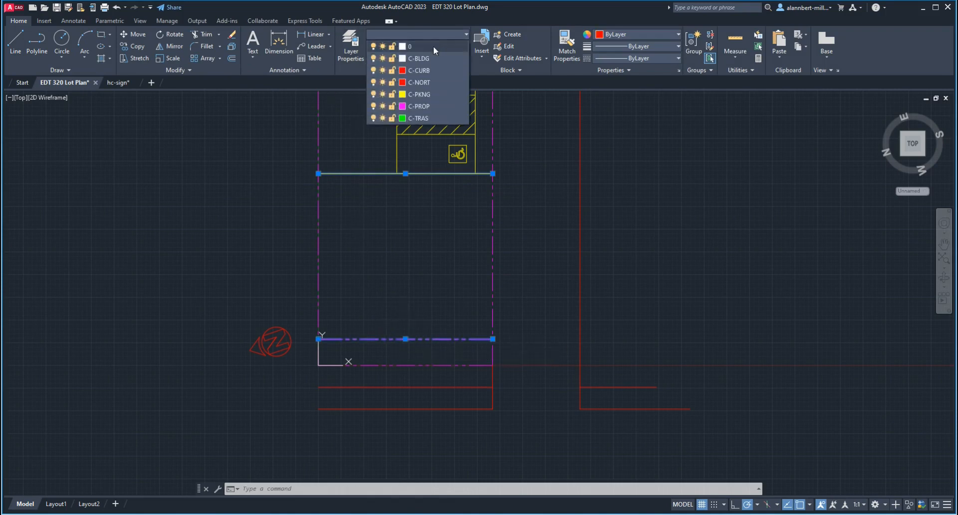
left_click(421, 57)
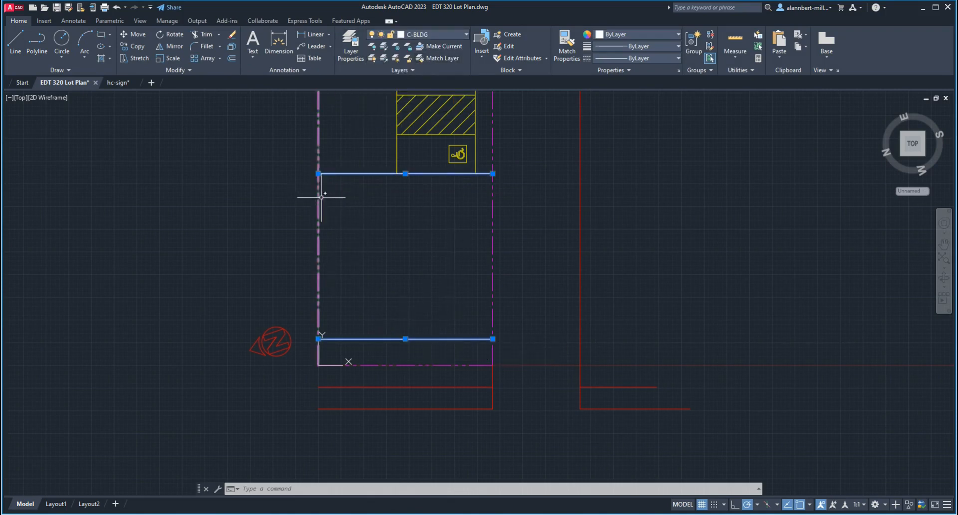
left_click(322, 331)
key("Escape")
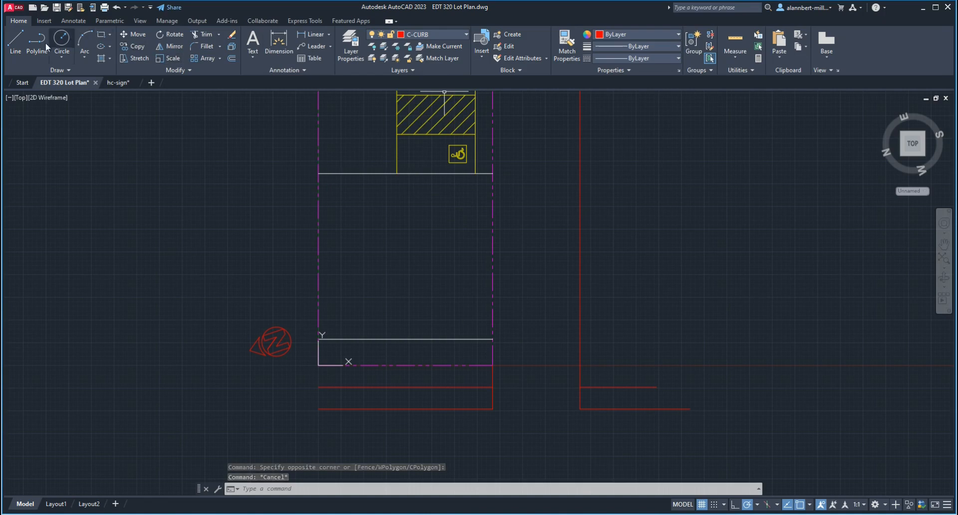
Make C-BLDG the current layer and draw both vertical building sides along the property lines, joining the ends of the two horizontal C-BLDG lines.
left_click(420, 35)
left_click(422, 61)
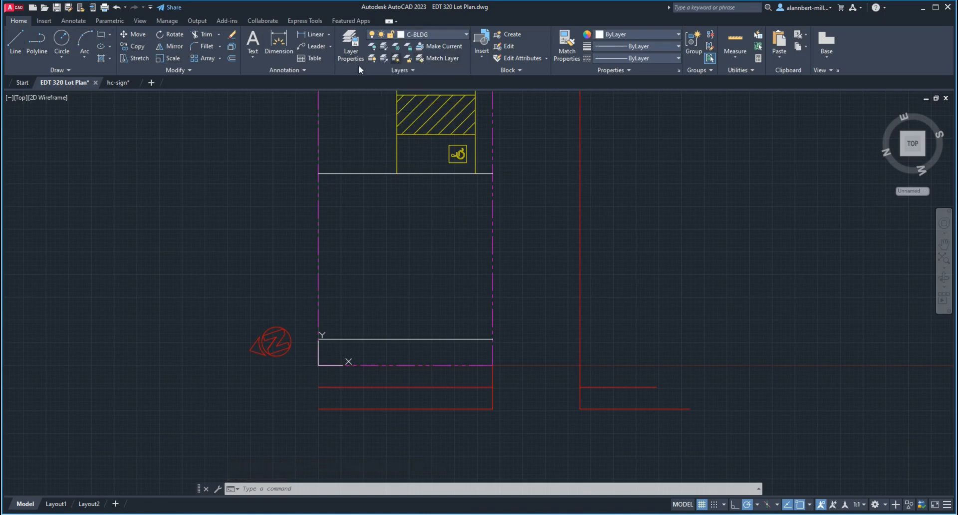
left_click(15, 40)
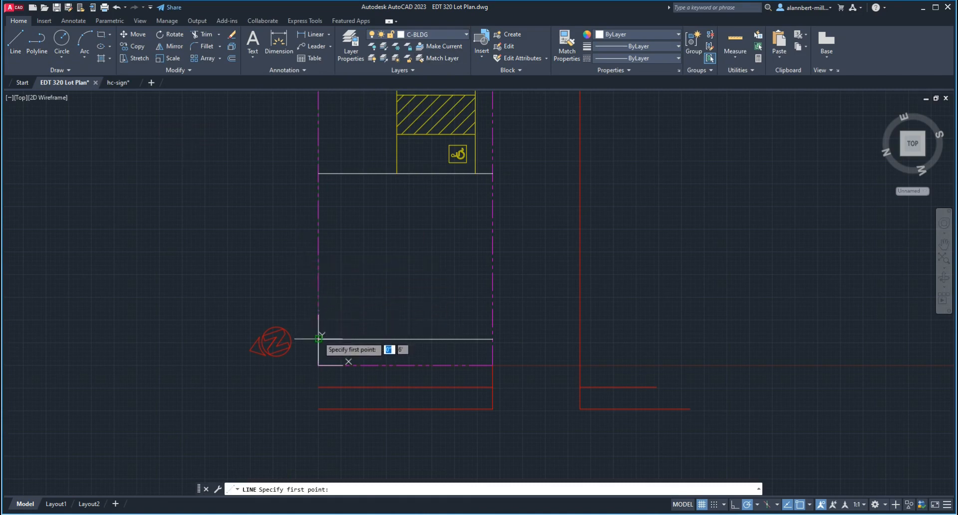
left_click(318, 173)
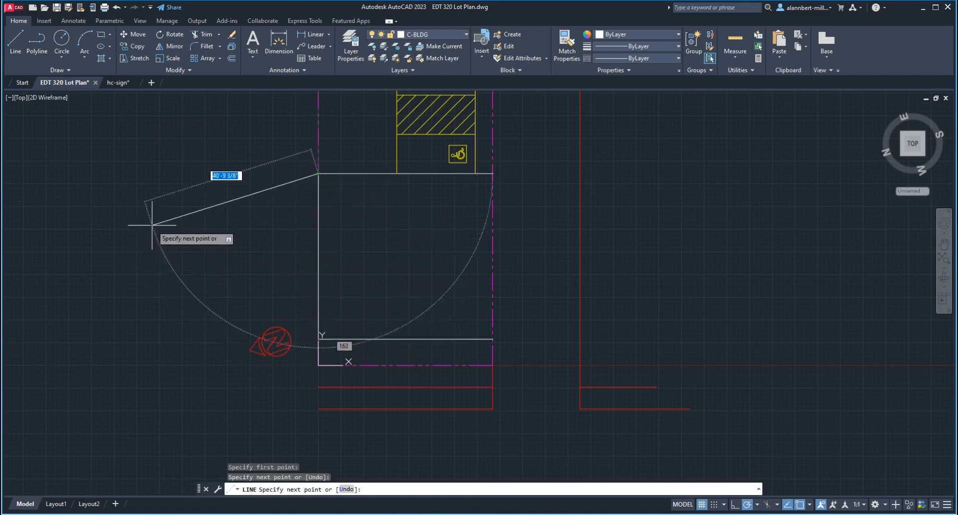
left_click(14, 37)
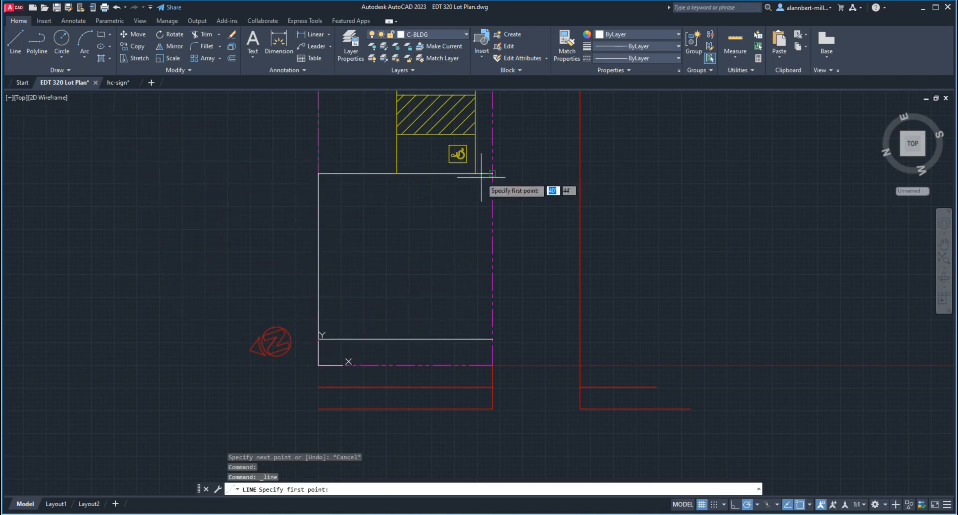
left_click(491, 174)
left_click(492, 340)
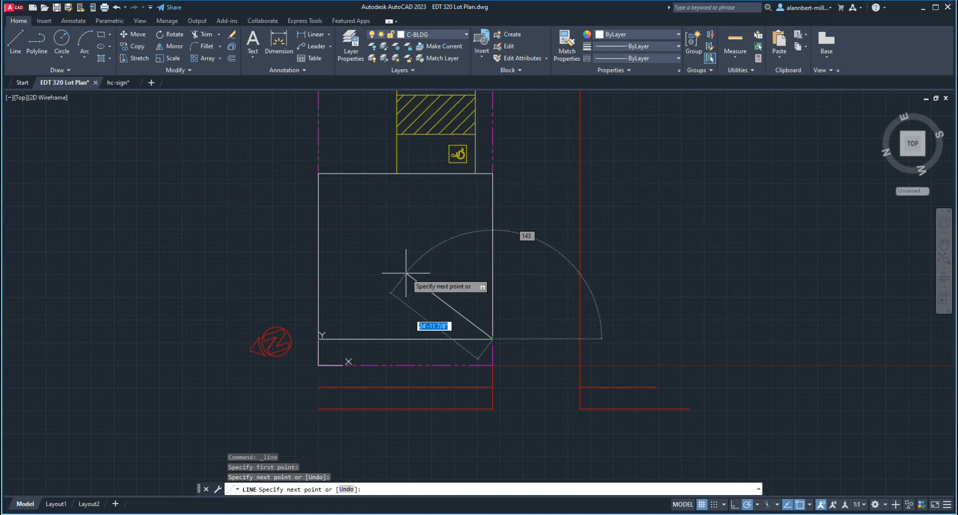
key("Escape")
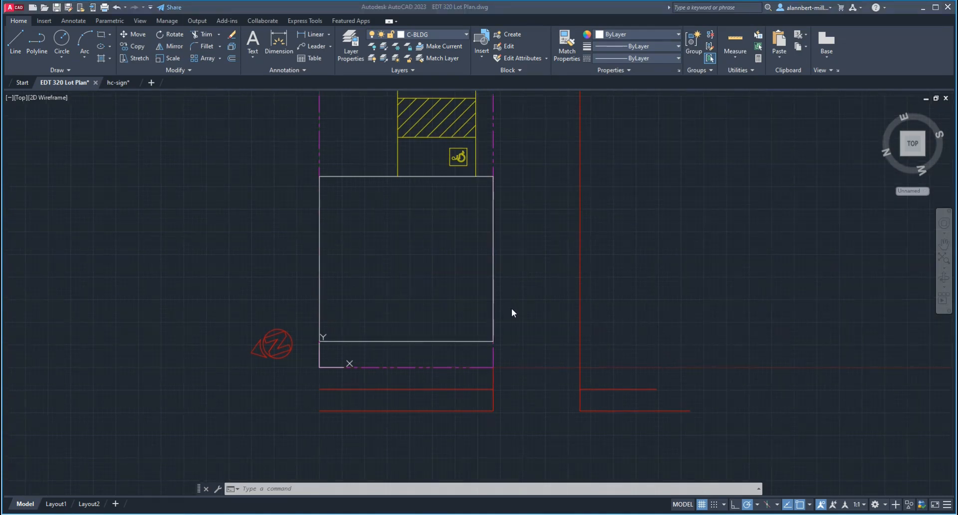
Offset the building's upper line 36 inches downward into the building outline.
left_click(521, 208)
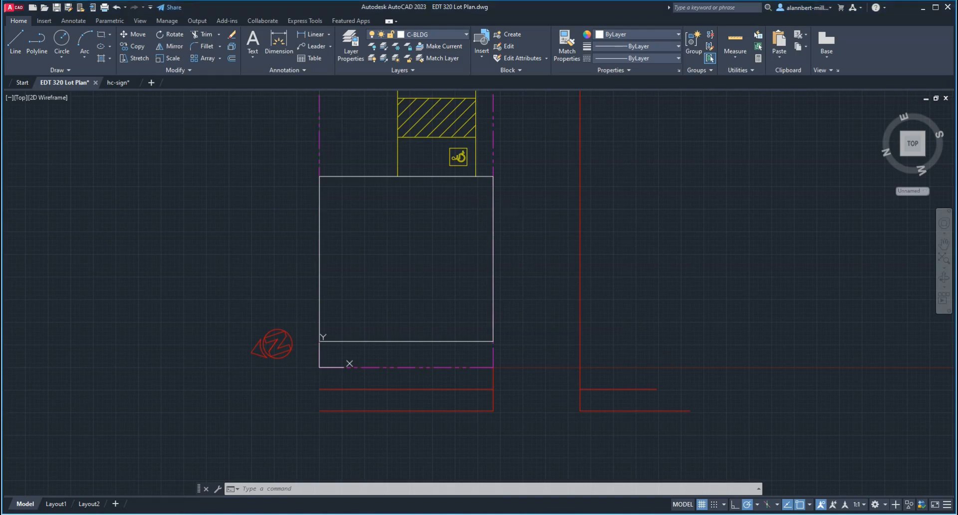
middle_click_drag(543, 229, 541, 305)
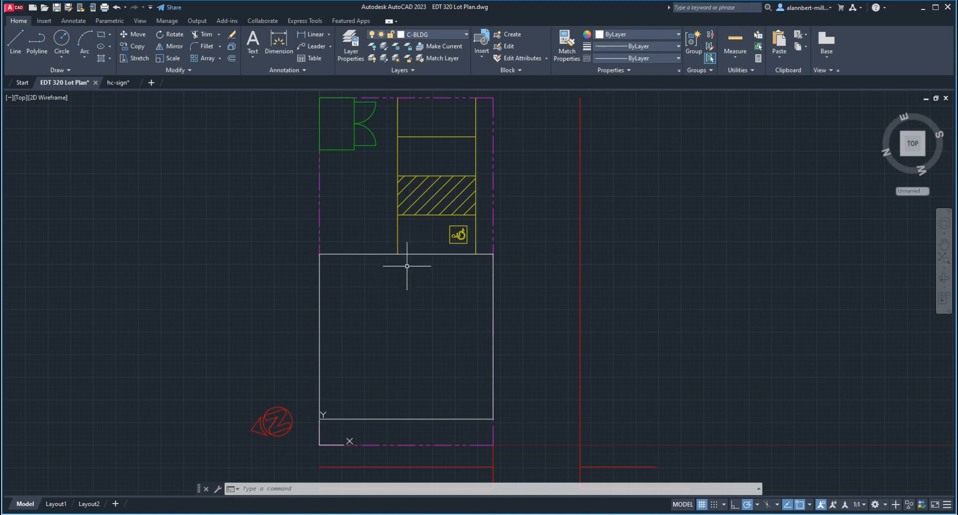
type("o")
key("Return")
type("3")
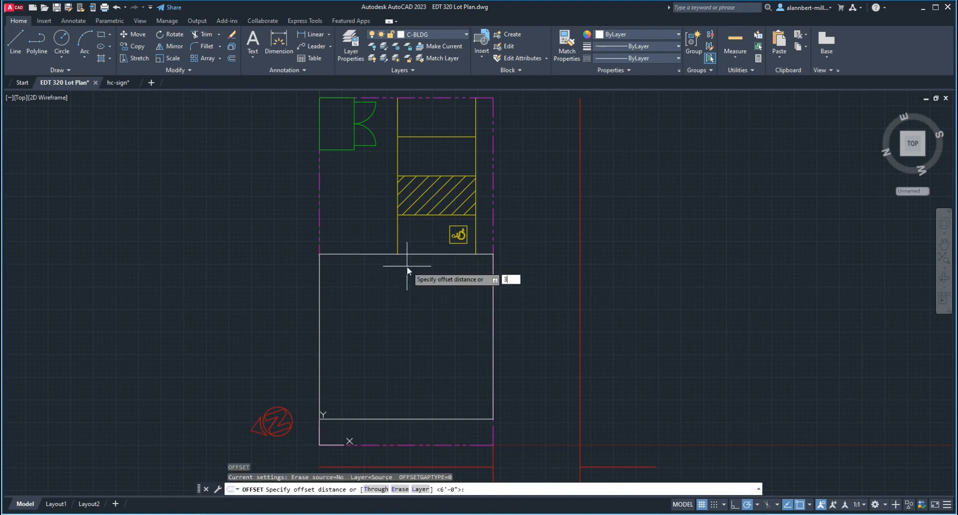
type("6")
key("Return")
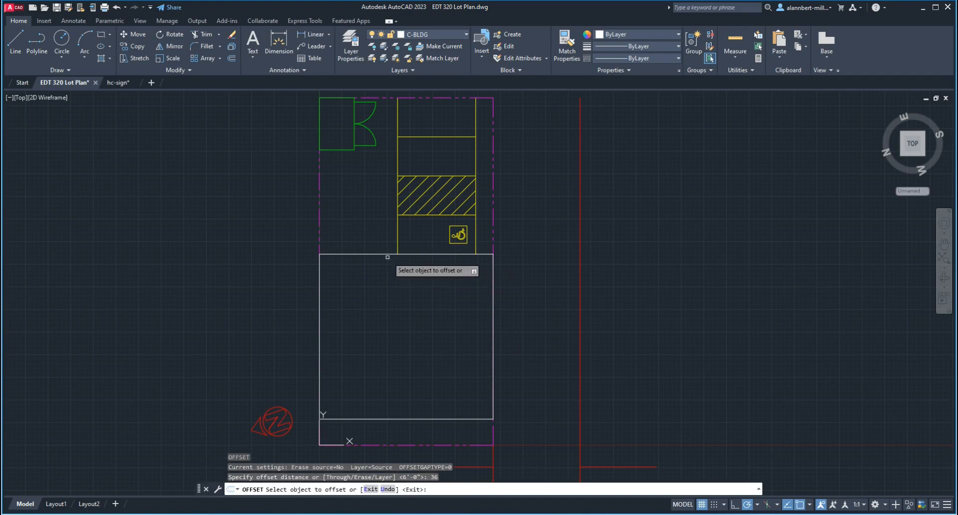
left_click(387, 257)
left_click(387, 264)
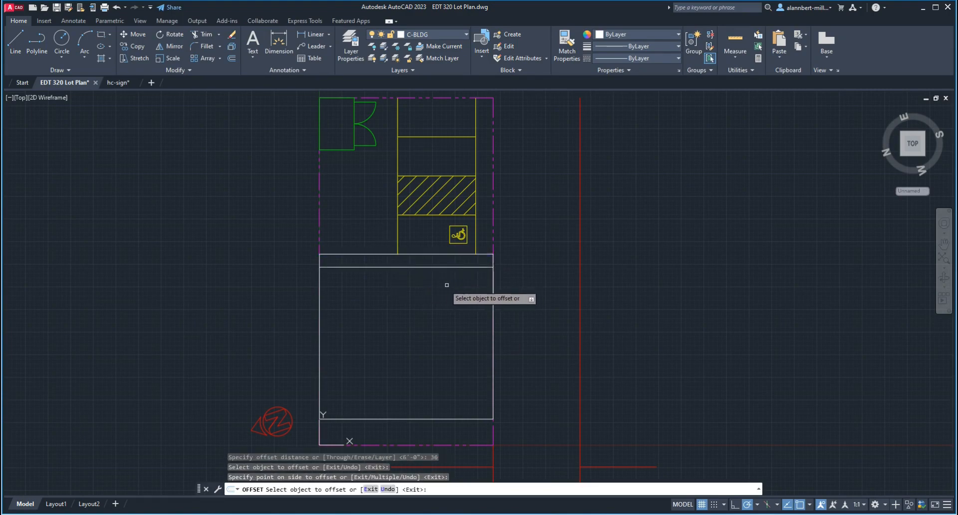
scroll(481, 266, "up", 6)
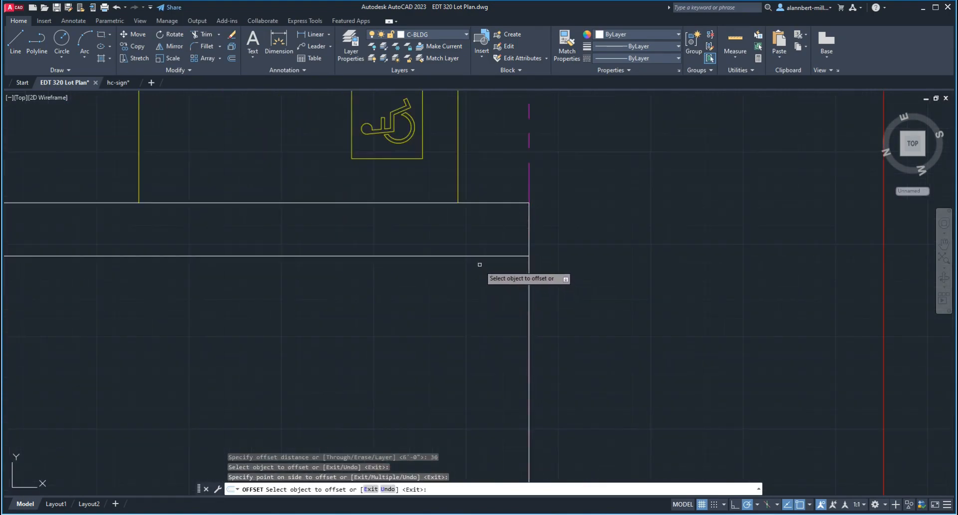
key("Escape")
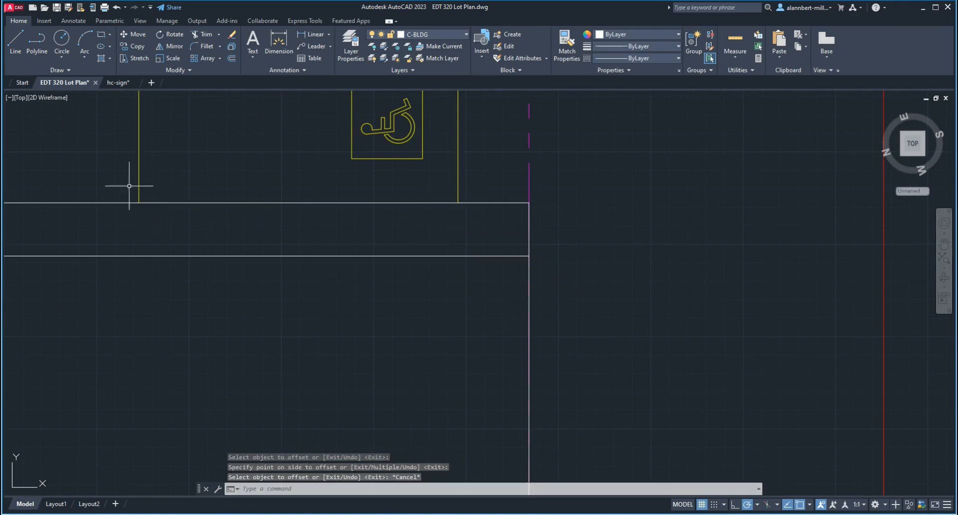
Fillet the handicap space's left line with the horizontal line below it into a square corner, trimming the part beyond the corner.
scroll(290, 204, "down", 4)
scroll(285, 208, "up", 2)
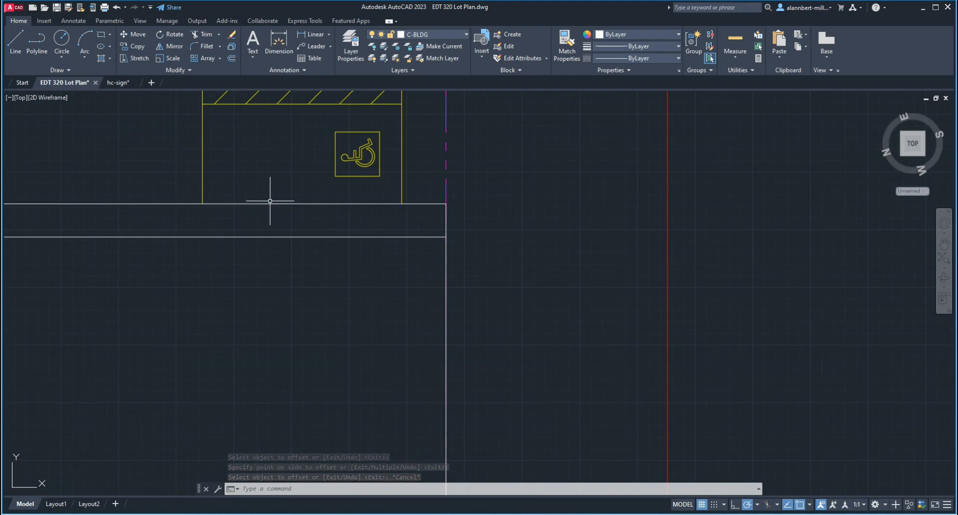
type("F")
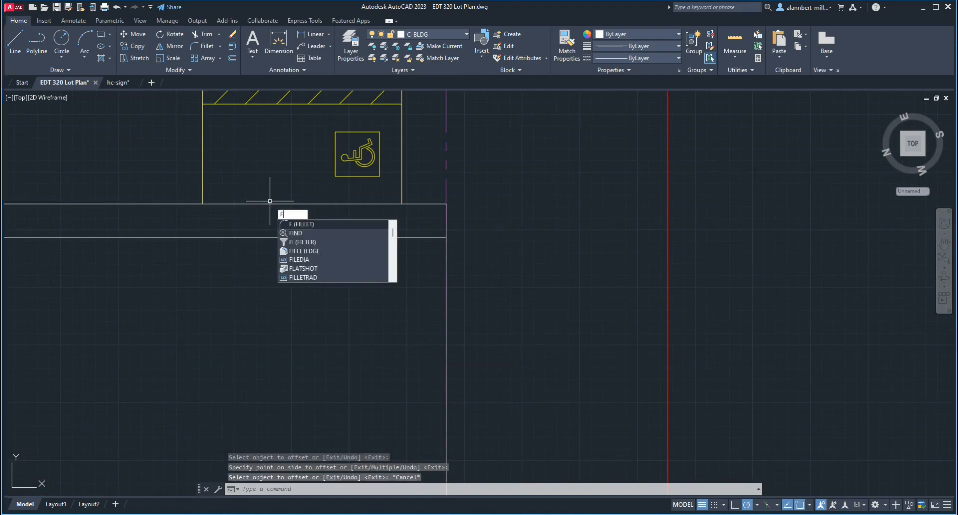
key("Return")
left_click(203, 192)
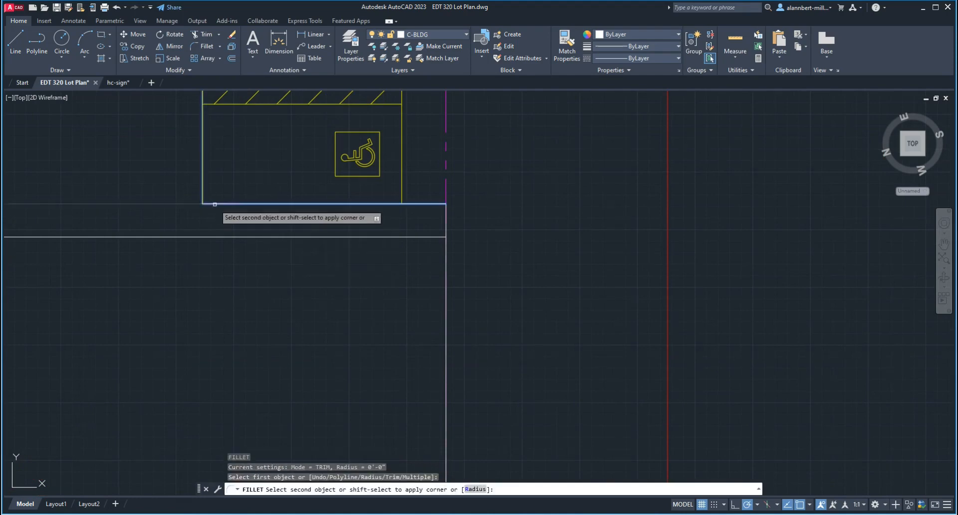
left_click(216, 203)
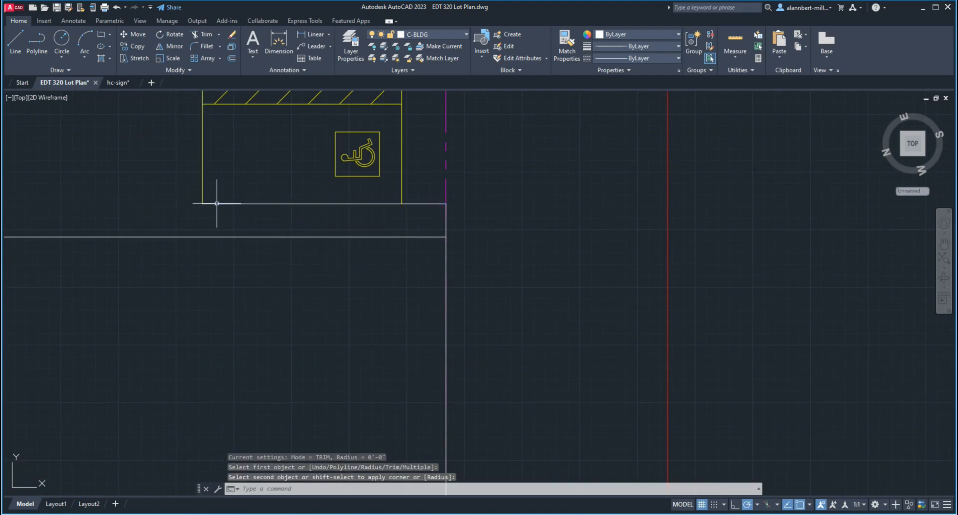
Match the properties of the handicap space's lower boundary line to the yellow parking line on its left side.
left_click(567, 48)
left_click(202, 192)
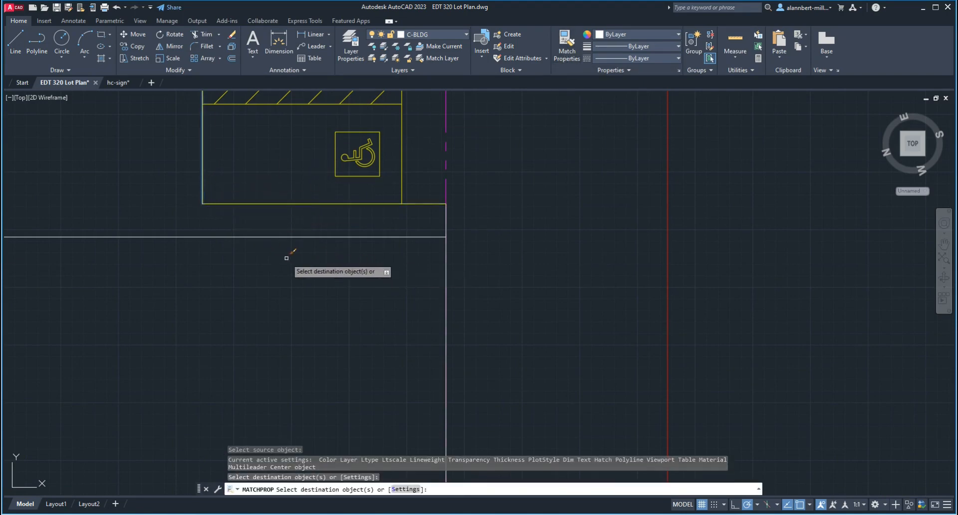
scroll(289, 255, "up", 1)
scroll(289, 255, "down", 1)
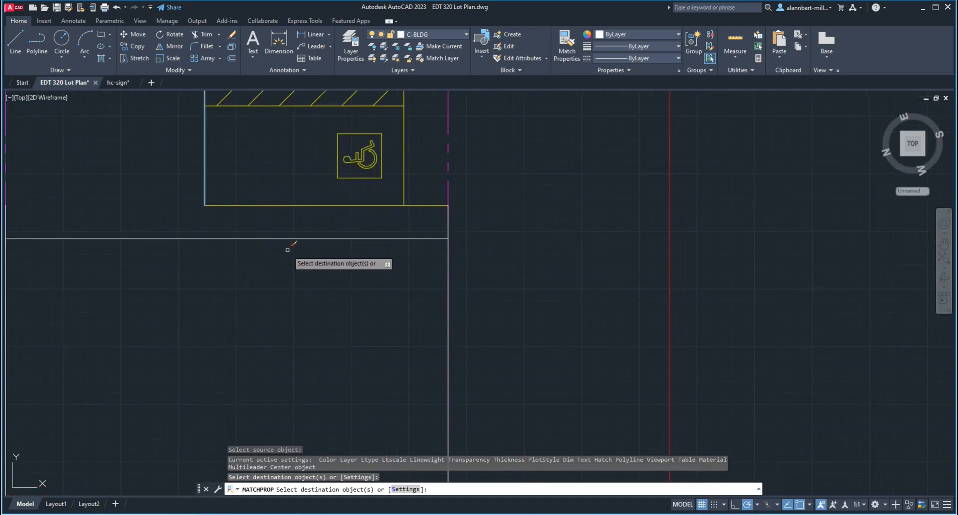
key("Return")
scroll(380, 231, "down", 4)
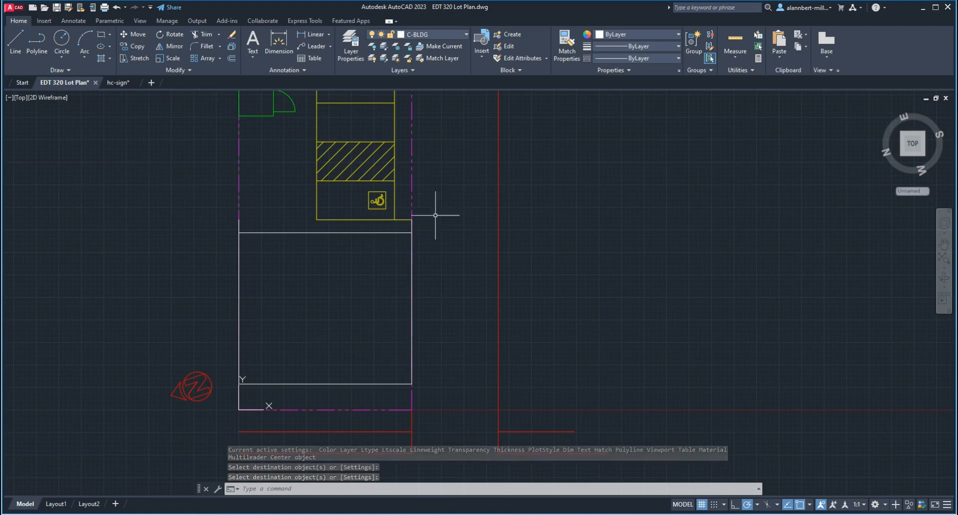
scroll(385, 245, "up", 2)
scroll(152, 235, "up", 2)
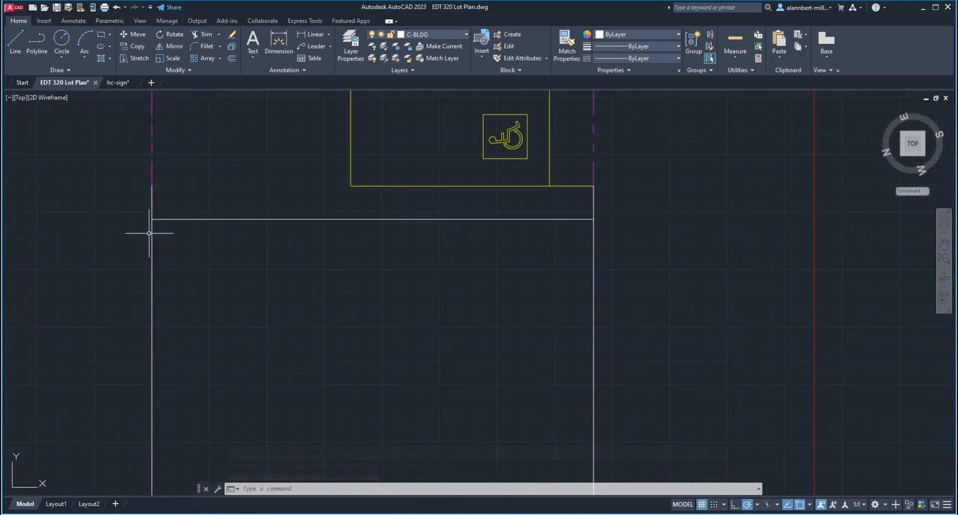
Shorten both vertical building sides by stretching their upper ends down to the ends of the offset upper building line.
left_click(152, 204)
left_click(152, 185)
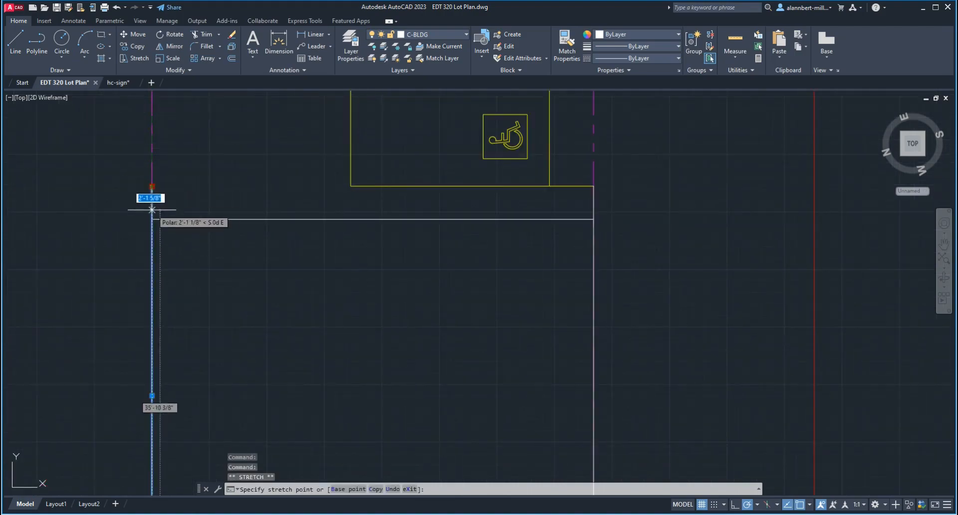
left_click(152, 219)
left_click(593, 209)
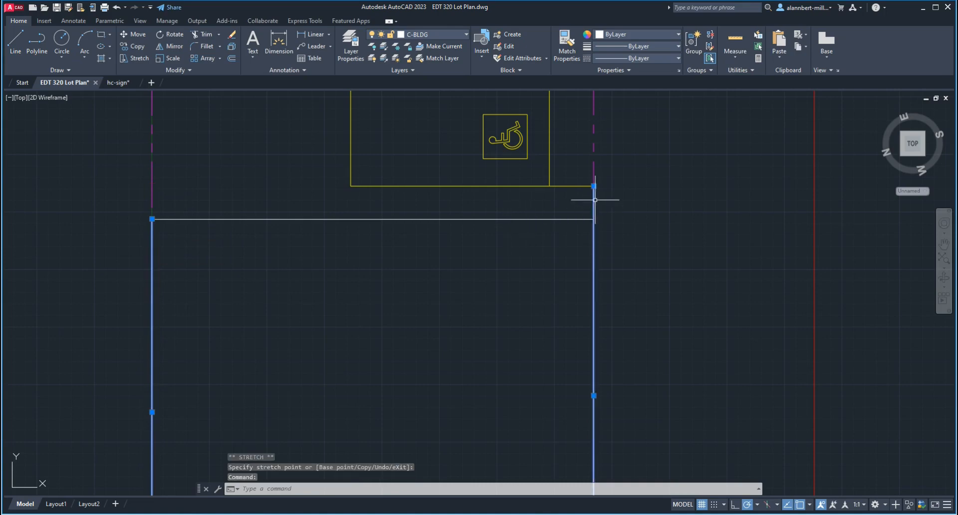
left_click(593, 186)
left_click(593, 218)
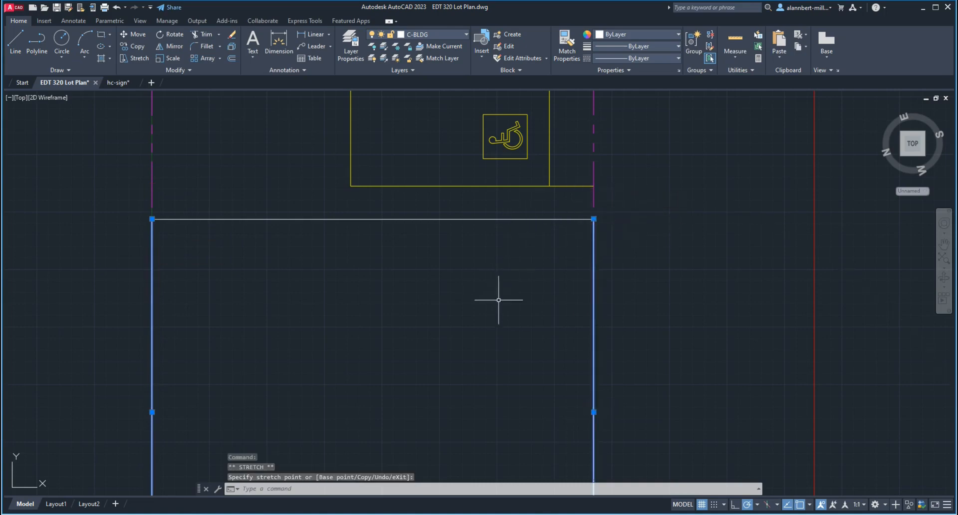
key("Escape")
scroll(623, 305, "down", 4)
scroll(458, 325, "down", 2)
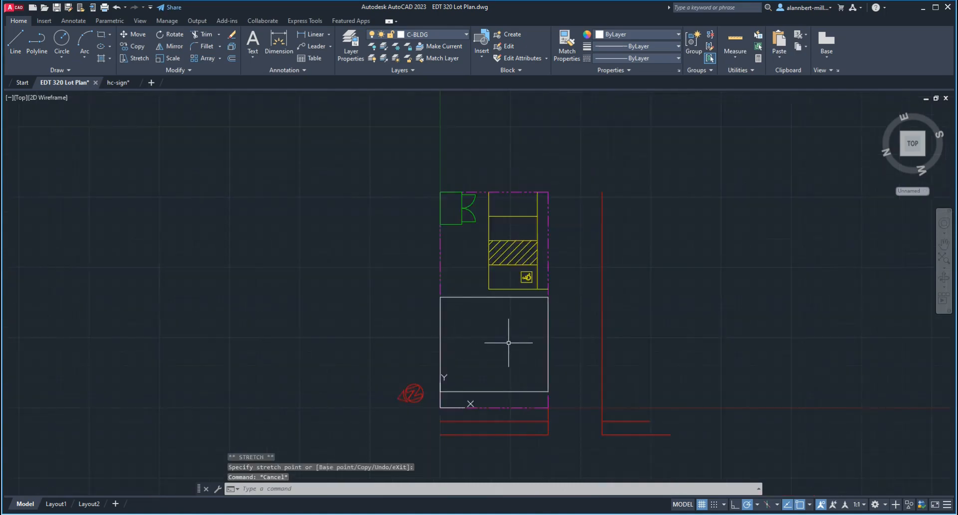
Hatch the inside of the building outline with a user-defined pattern at 45 degrees and 6" spacing.
scroll(509, 336, "up", 2)
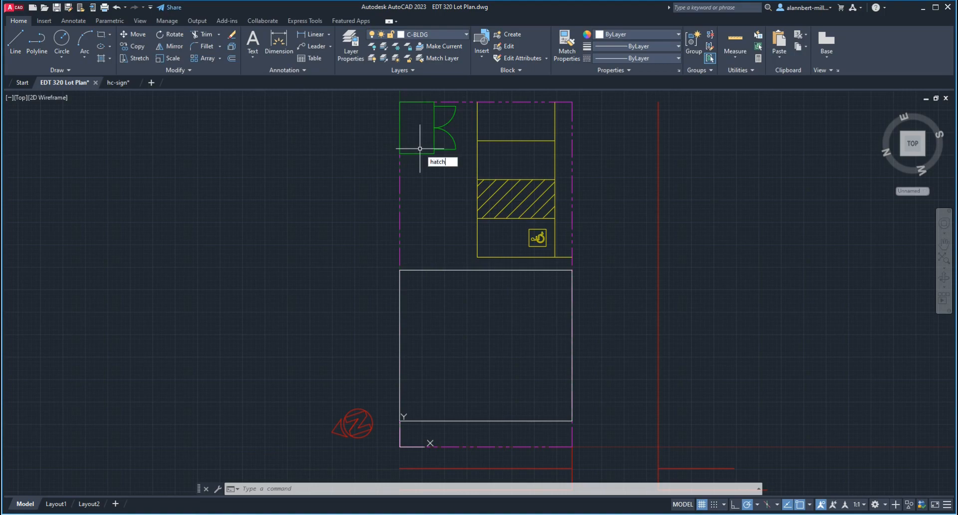
key("Return")
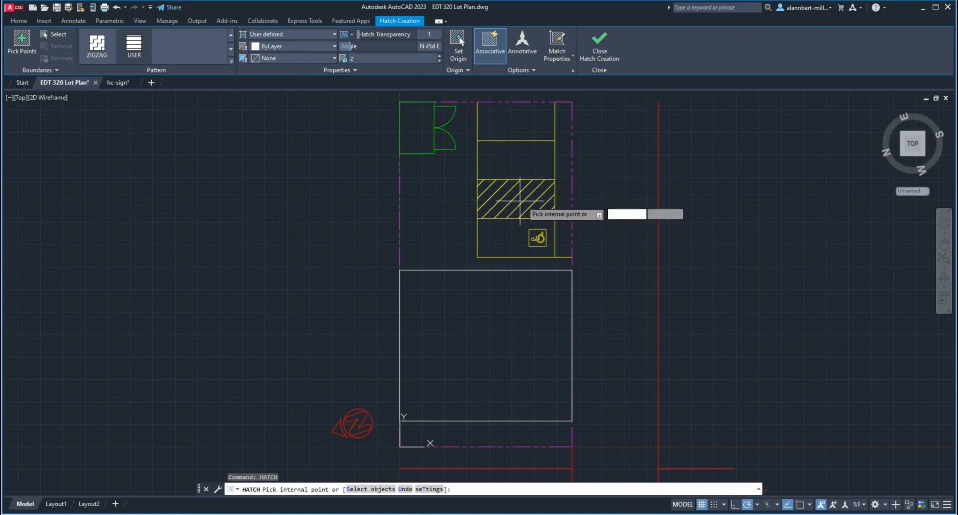
left_click(359, 58)
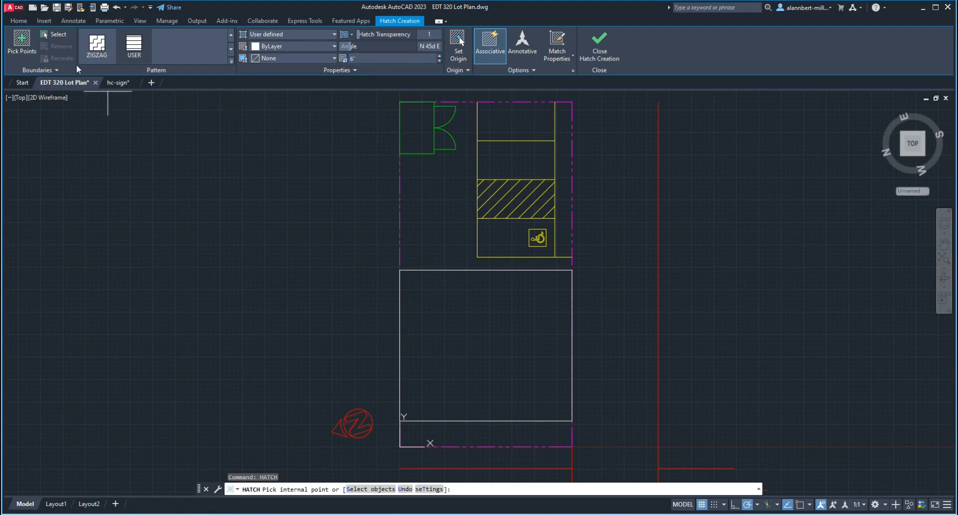
left_click(21, 44)
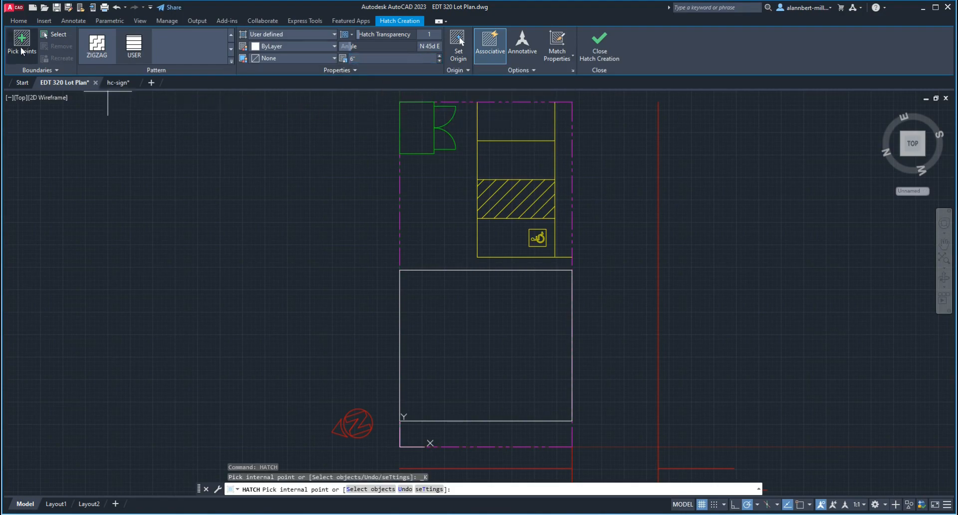
left_click(481, 333)
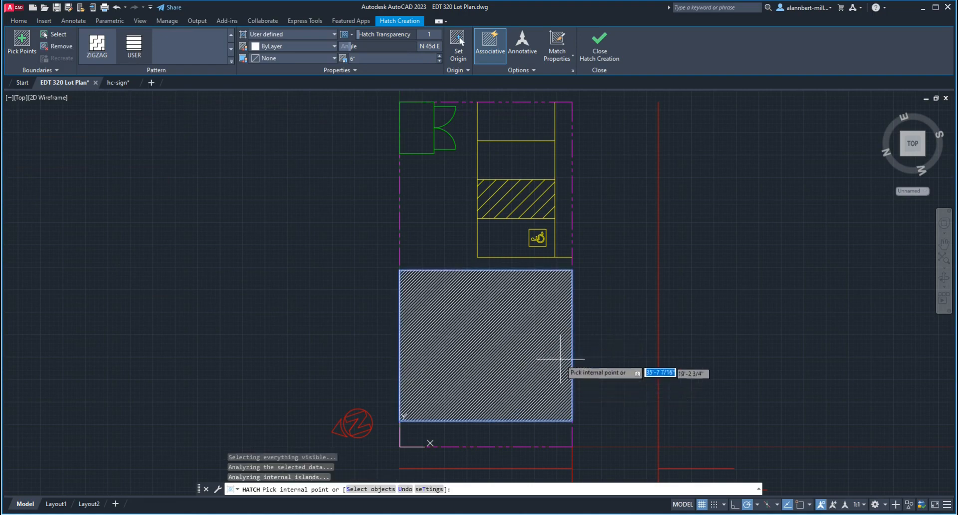
key("Return")
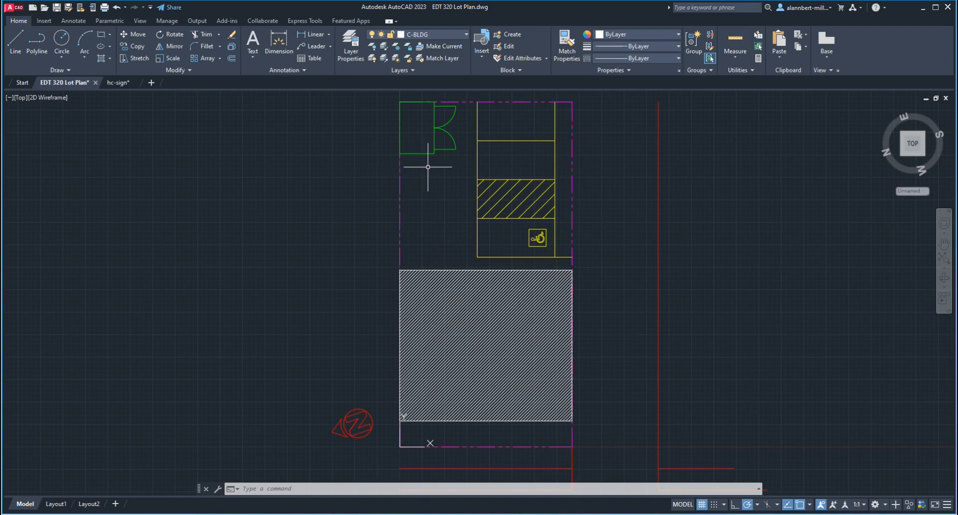
Offset the upper property line 15' downward into the lot, across the parking spaces.
right_click(429, 166)
left_click(449, 190)
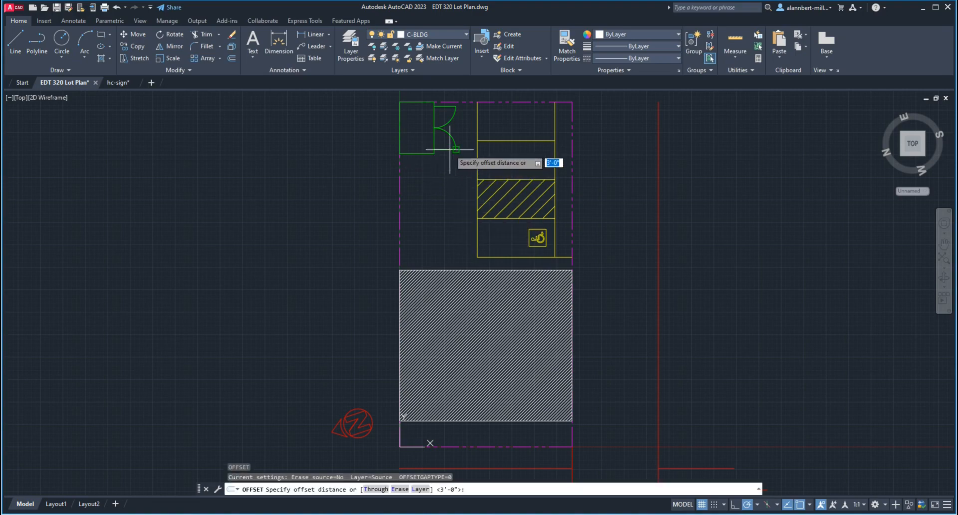
type("15'")
key("Return")
left_click(468, 103)
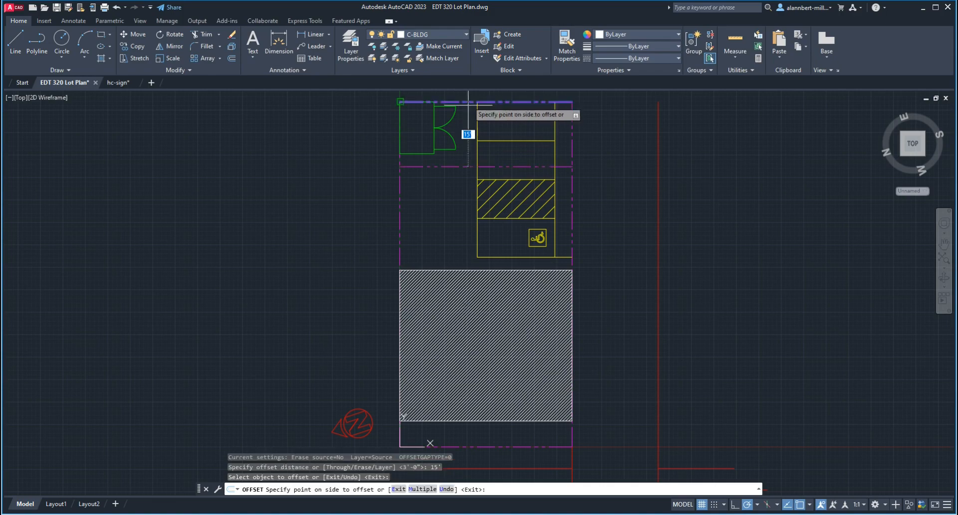
left_click(471, 172)
left_click(493, 192)
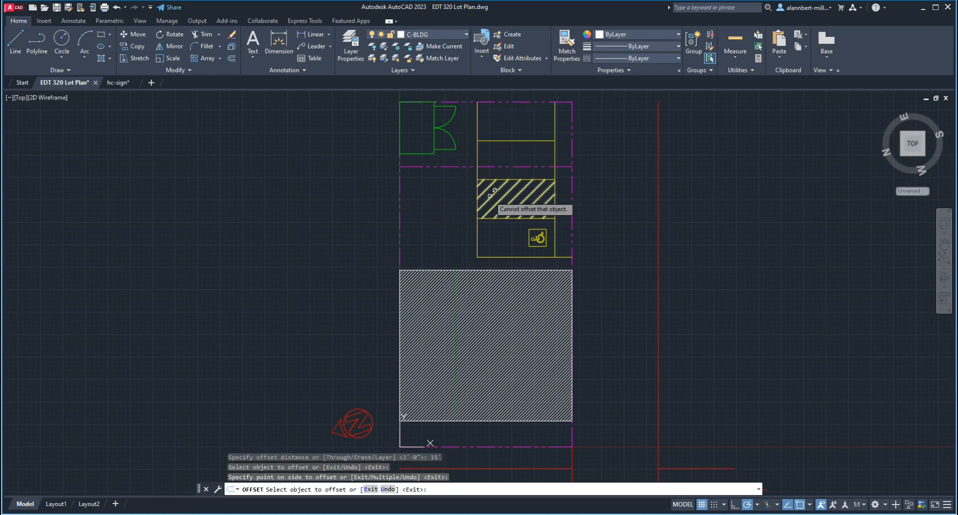
key("Escape")
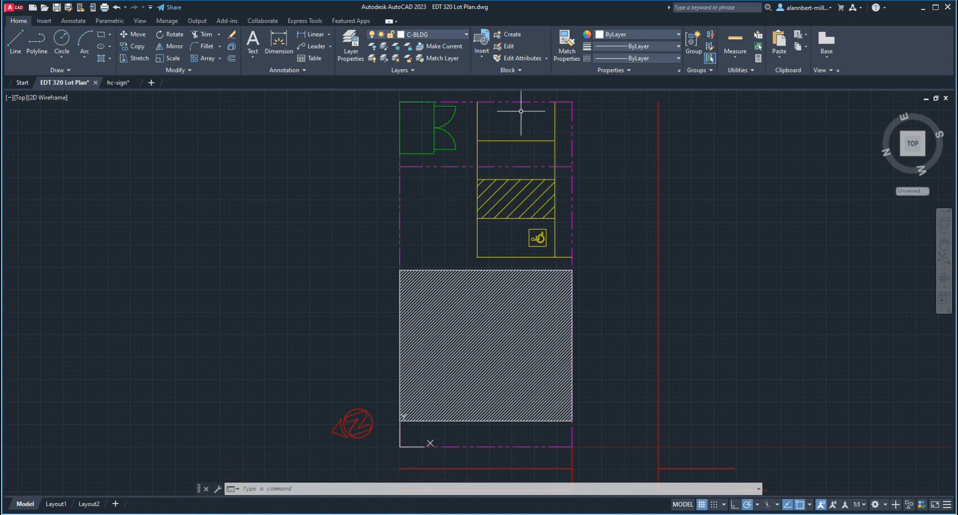
Set the color of the offset property line crossing the parking spaces to Red.
left_click(463, 167)
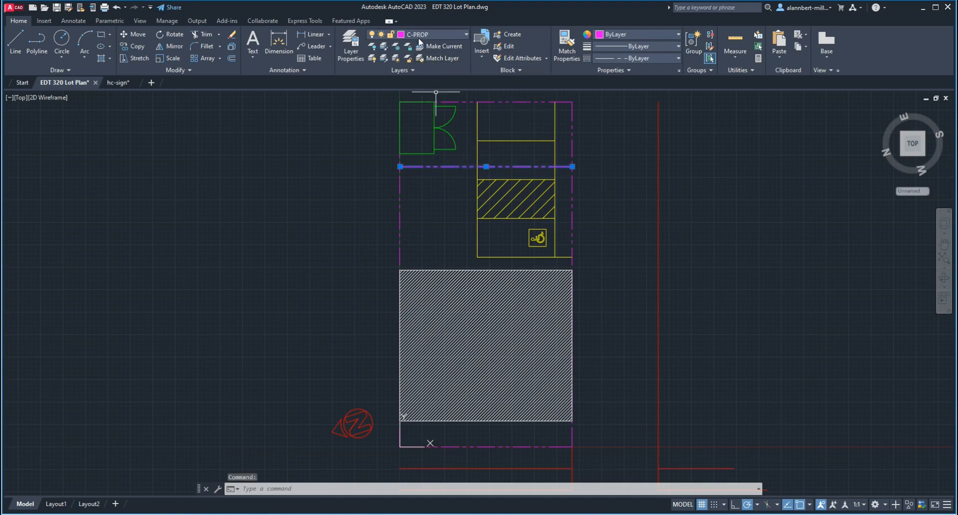
key("Escape")
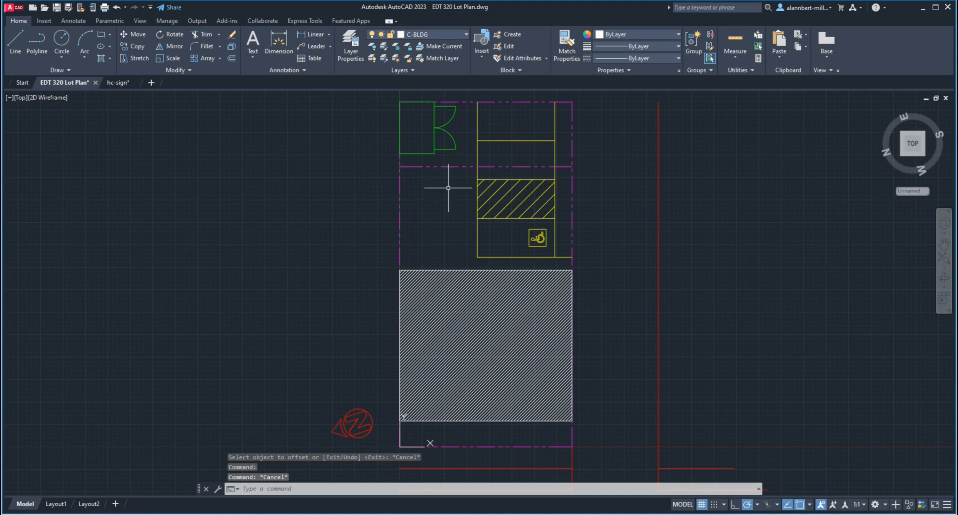
key("Escape")
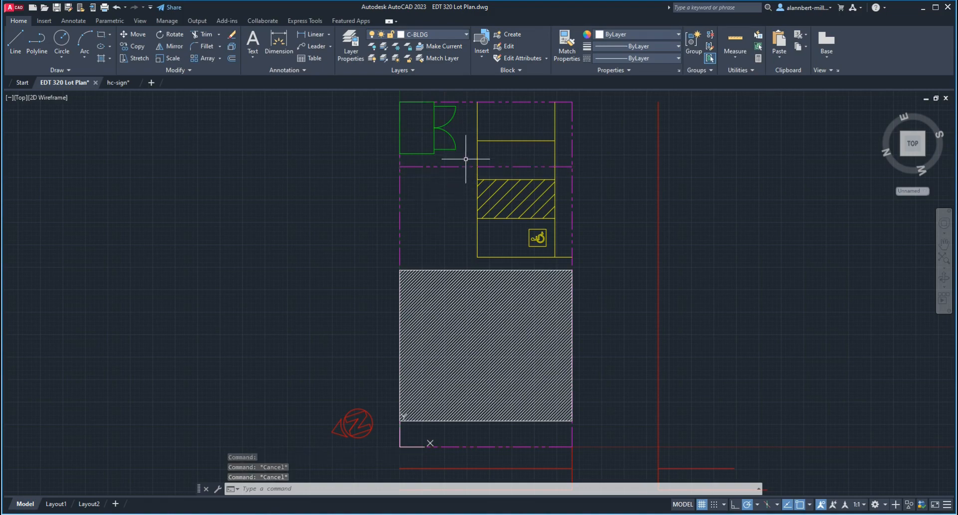
left_click(448, 166)
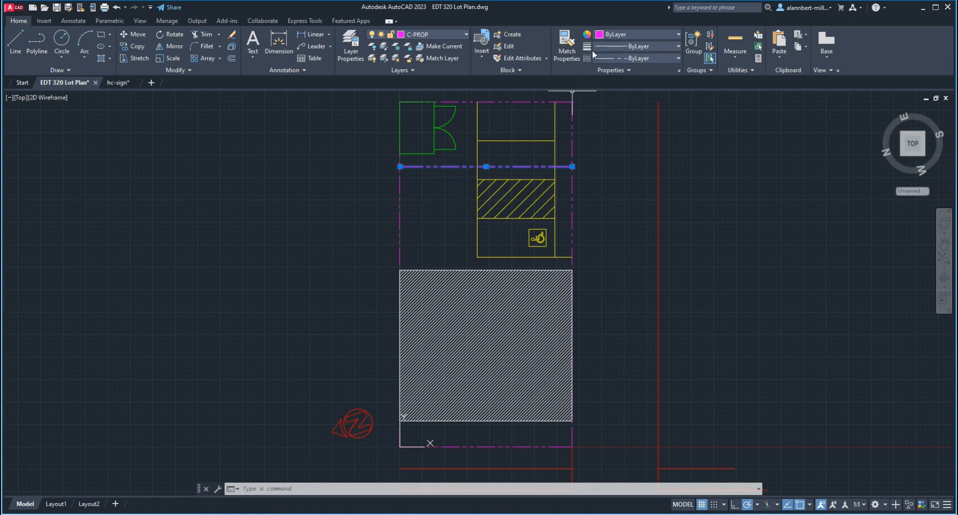
left_click(619, 35)
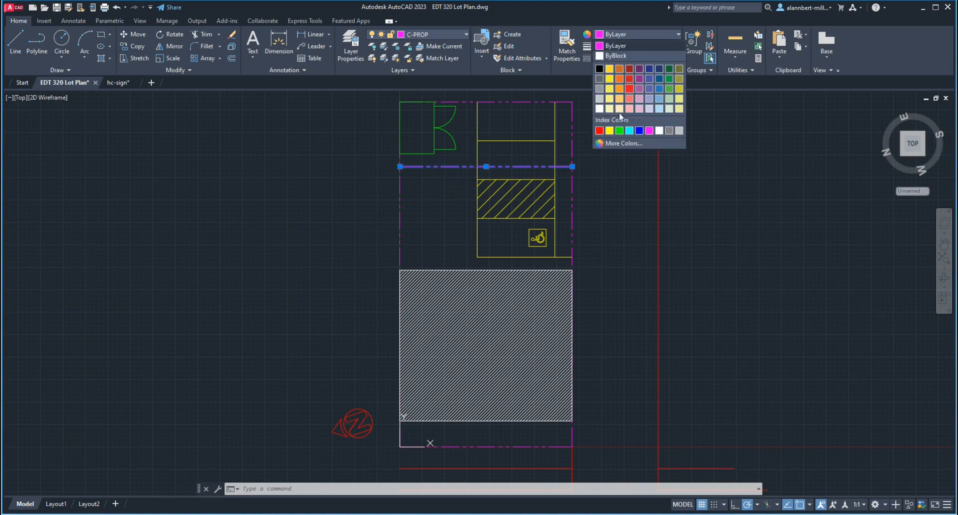
left_click(599, 132)
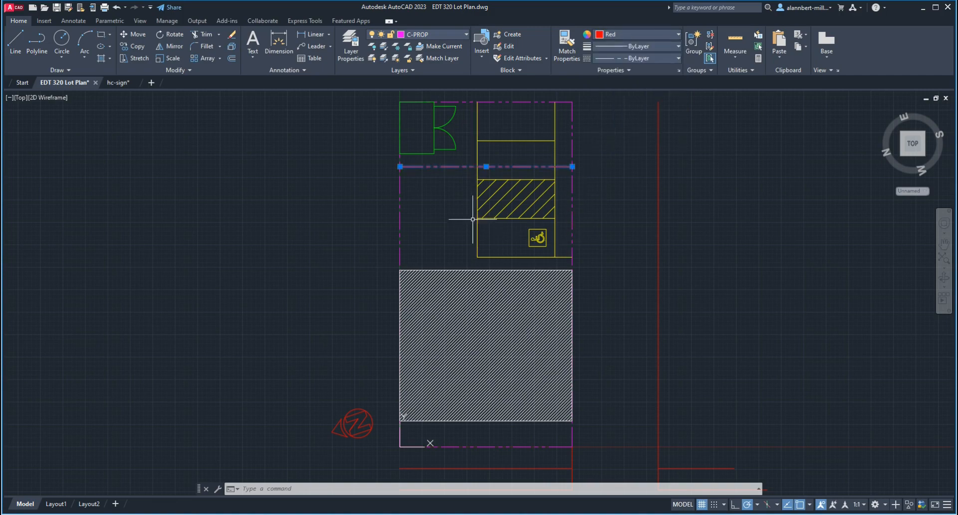
type("o")
key("Return")
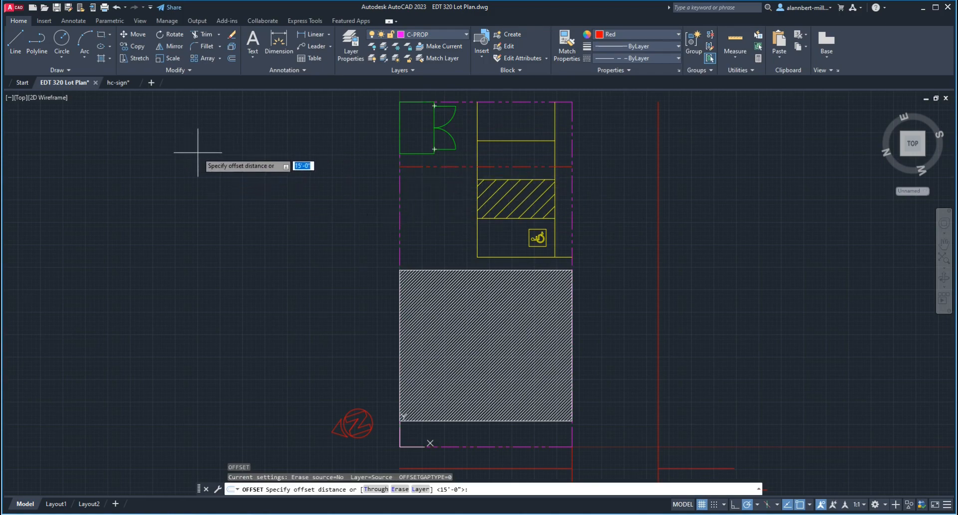
key("Escape")
key("Escape")
left_click(449, 166)
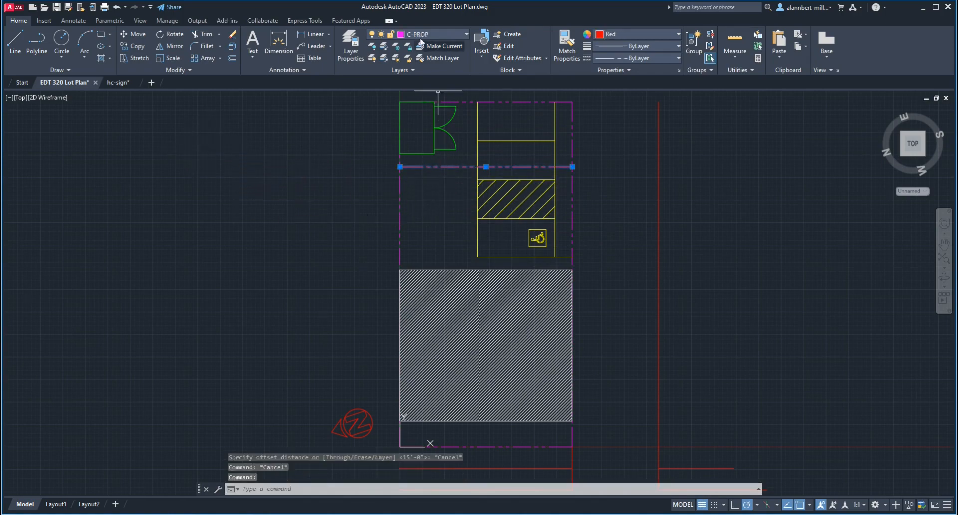
key("Escape")
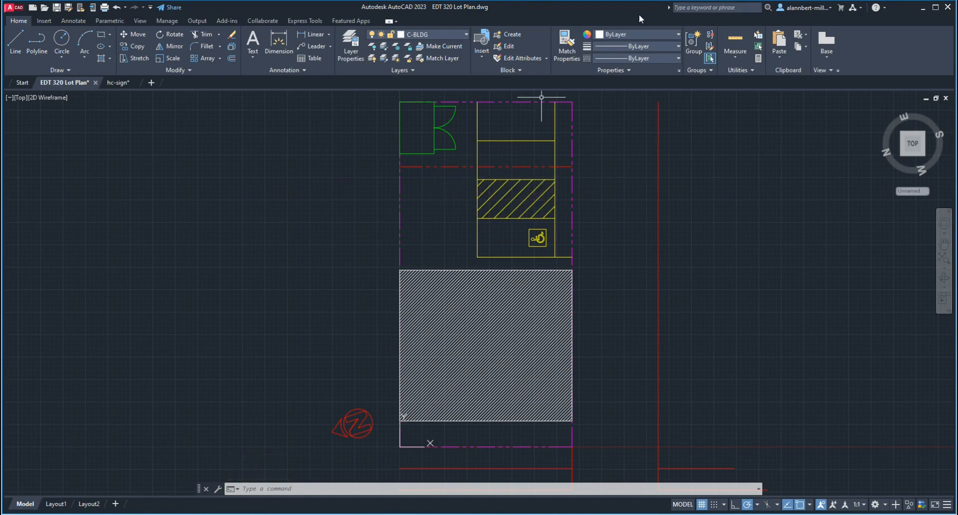
left_click(450, 165)
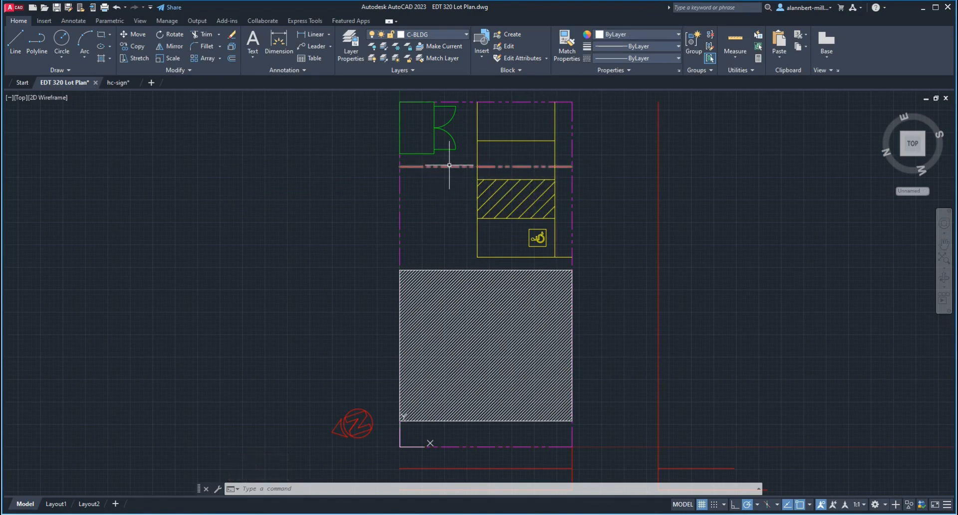
left_click(612, 33)
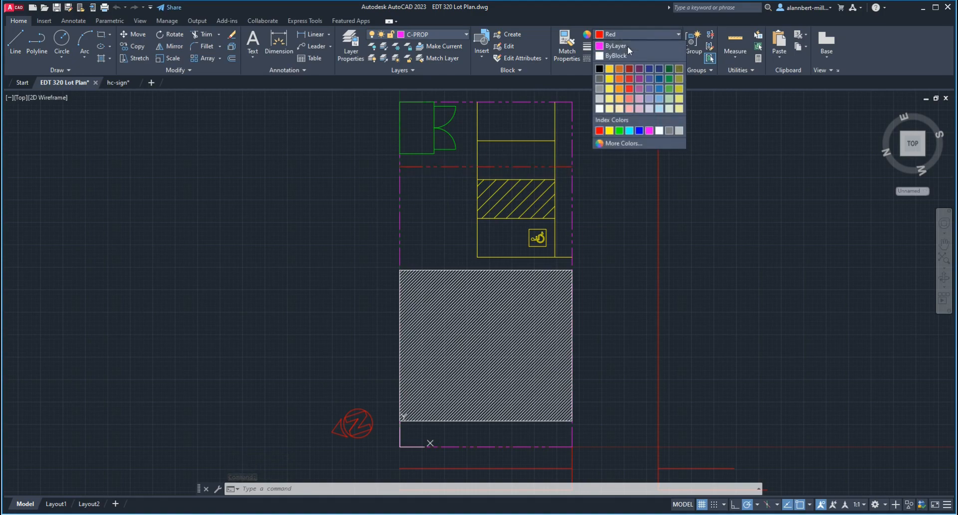
left_click(627, 46)
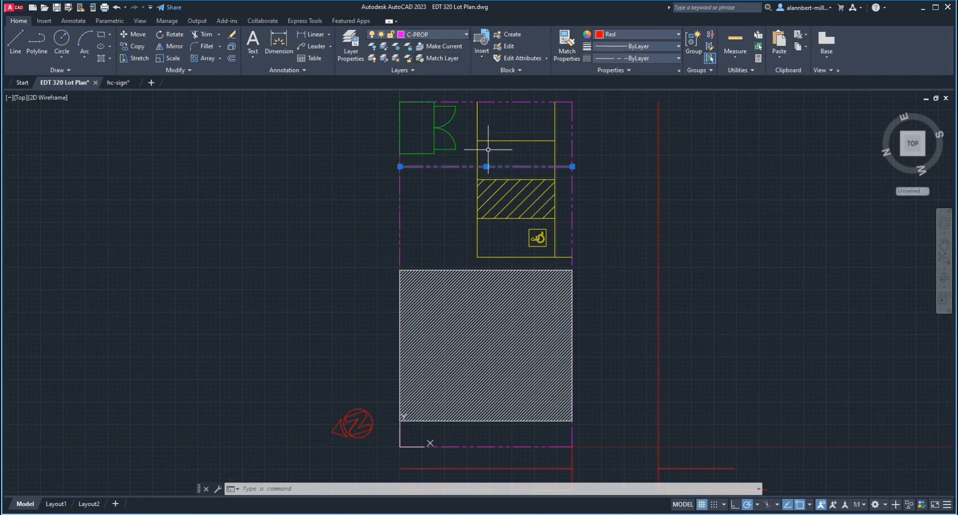
key("Escape")
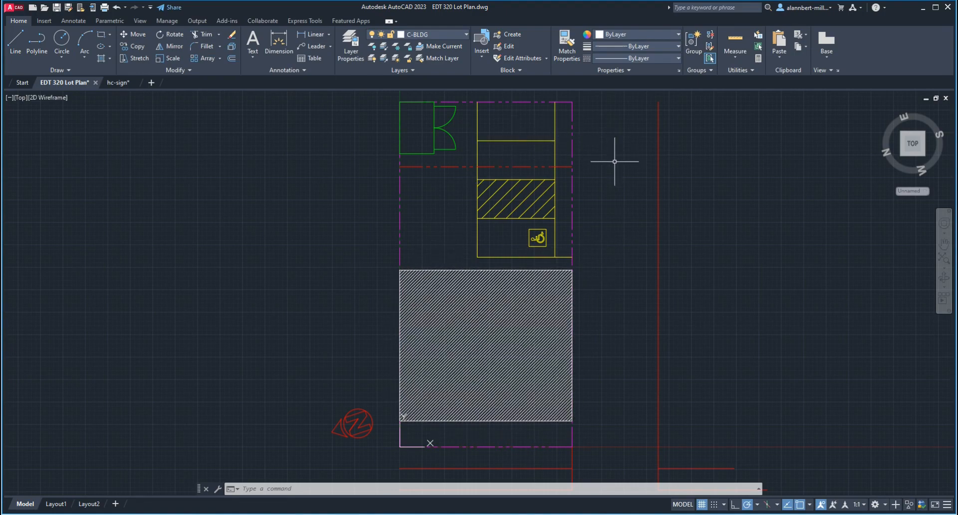
Switch to Google Maps Street View in the browser and examine the trees along the sidewalk in front of the lot.
scroll(624, 276, "down", 2)
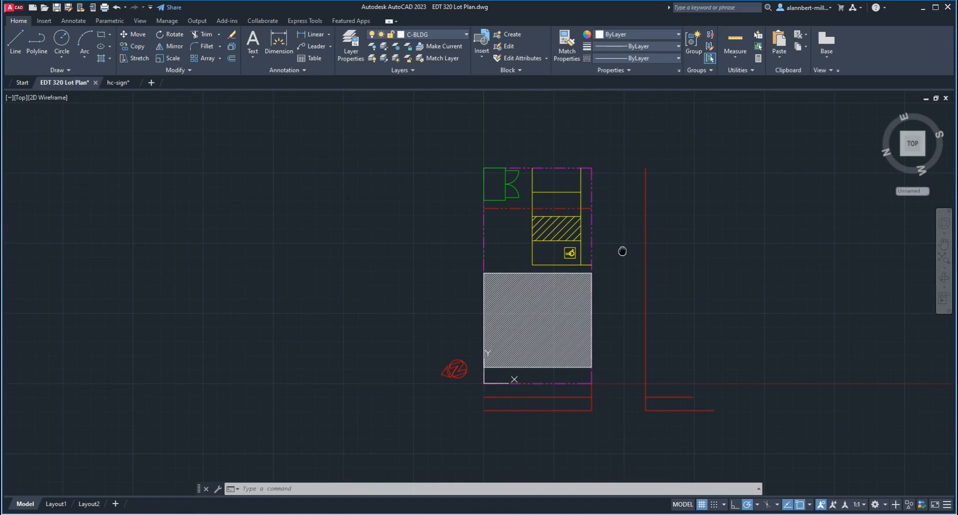
middle_click_drag(622, 251, 513, 254)
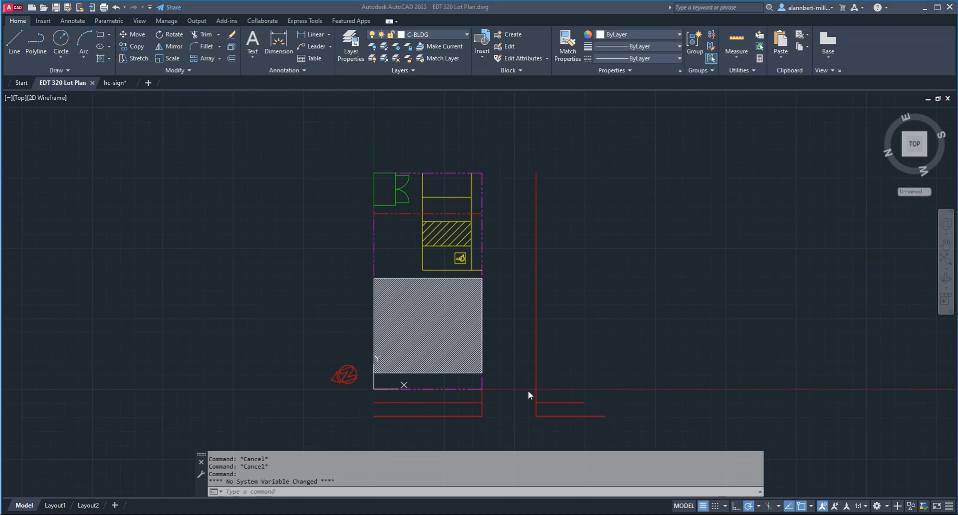
mouse_move(636, 511)
left_click(655, 474)
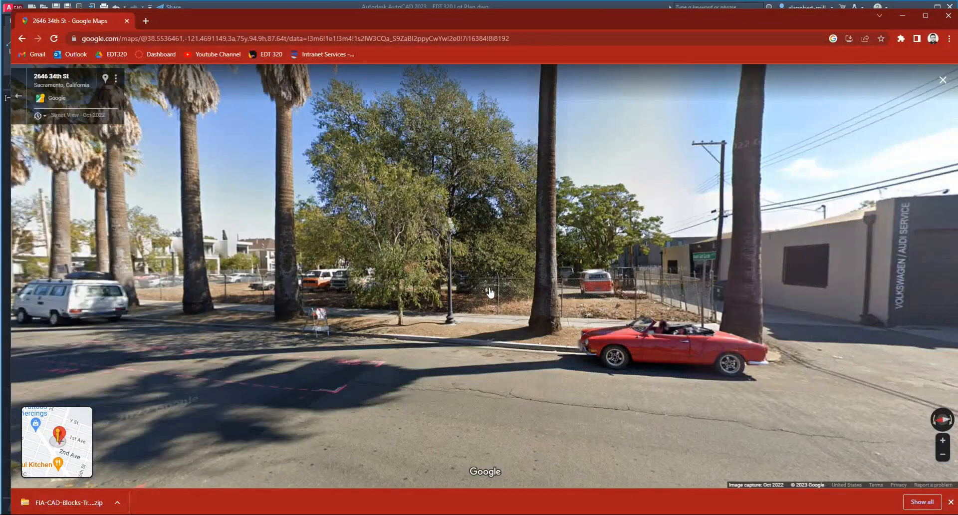
left_click(554, 333)
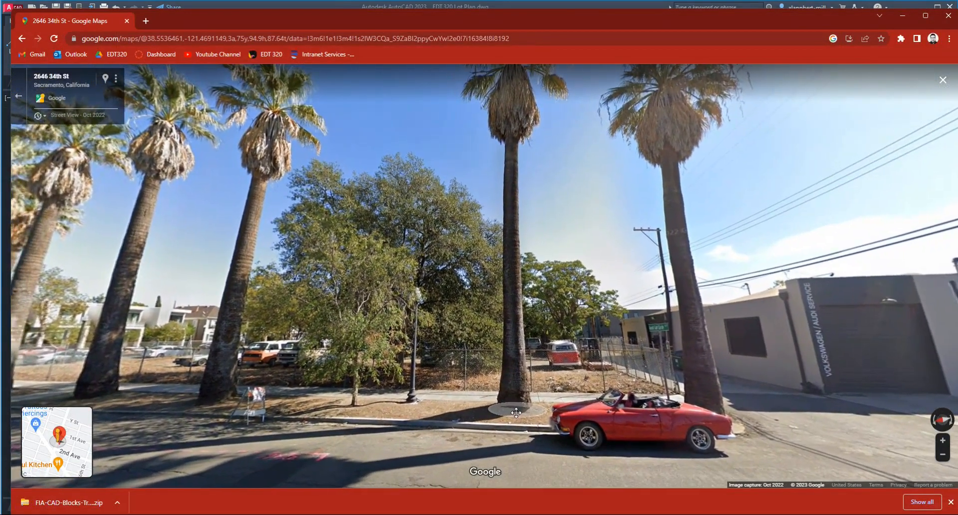
left_click_drag(511, 405, 483, 340)
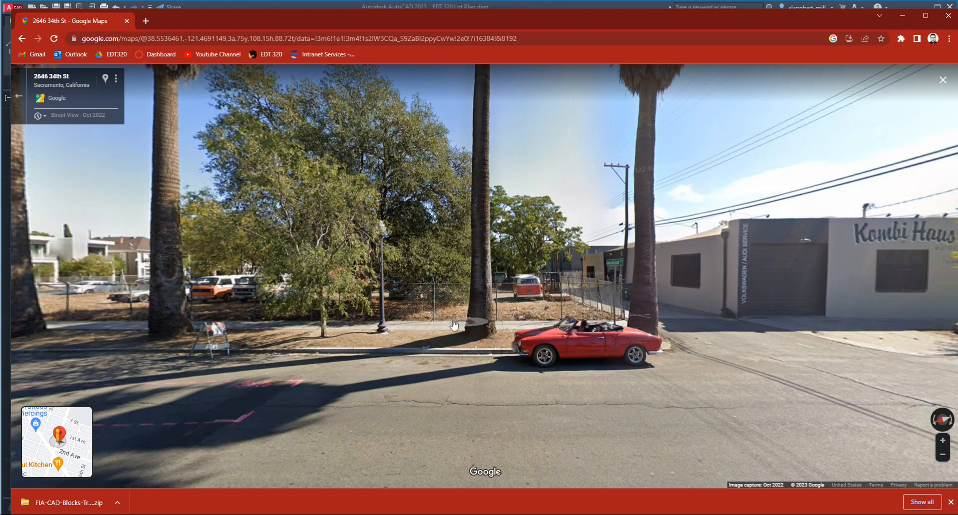
left_click(323, 340)
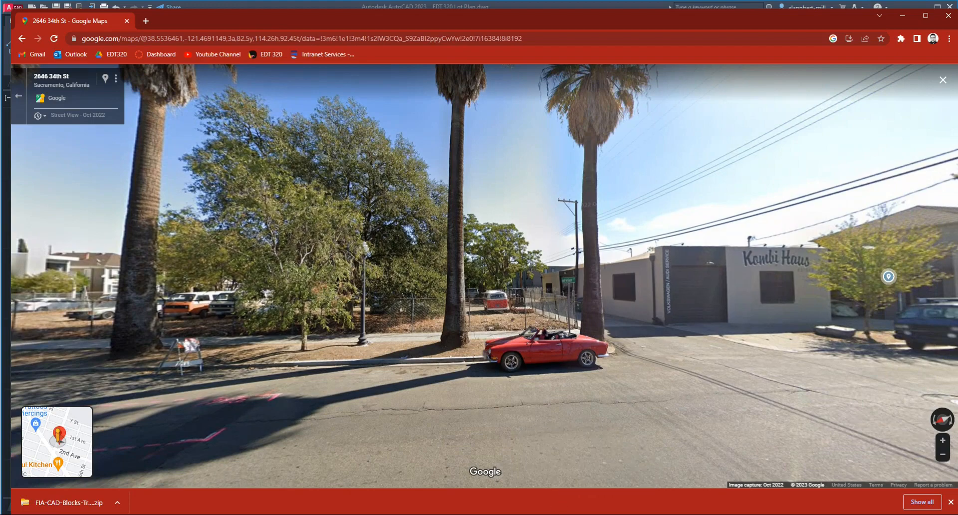
Switch back to AutoCAD and open the drawing FIA CAD Blocks Trees 13 Imperial.
mouse_move(550, 514)
left_click(593, 483)
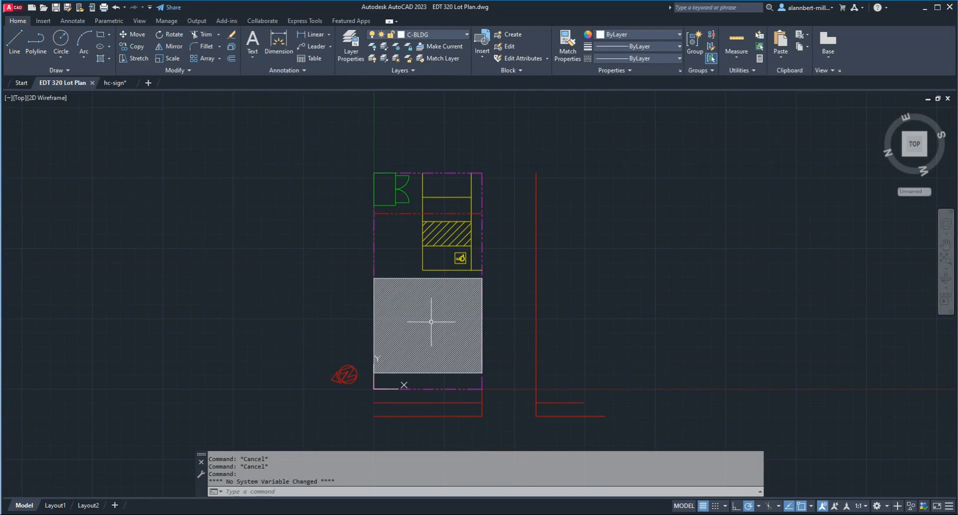
left_click(22, 82)
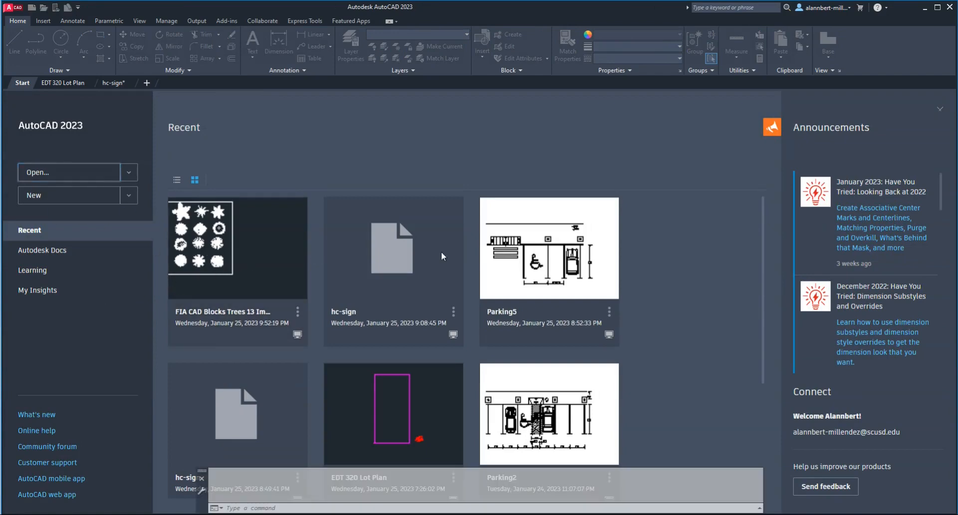
key("ctrl+o")
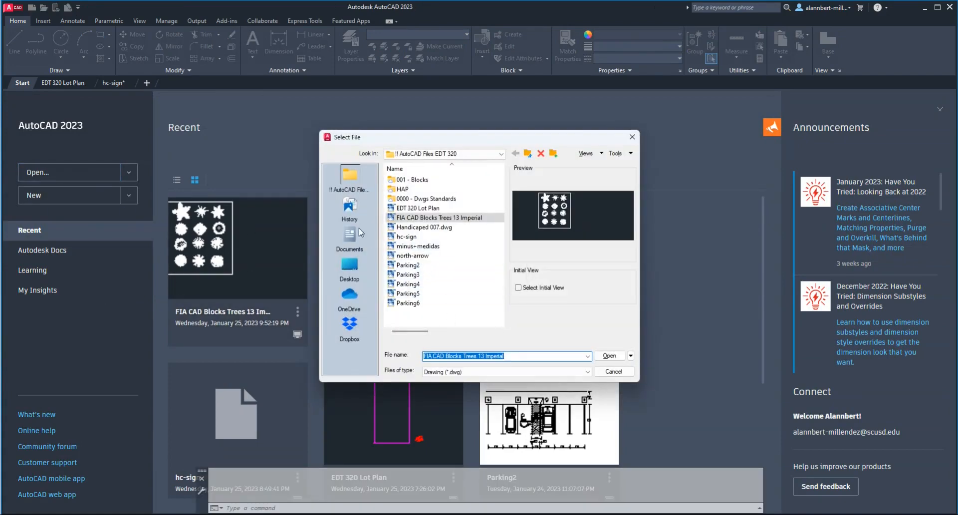
double_click(434, 218)
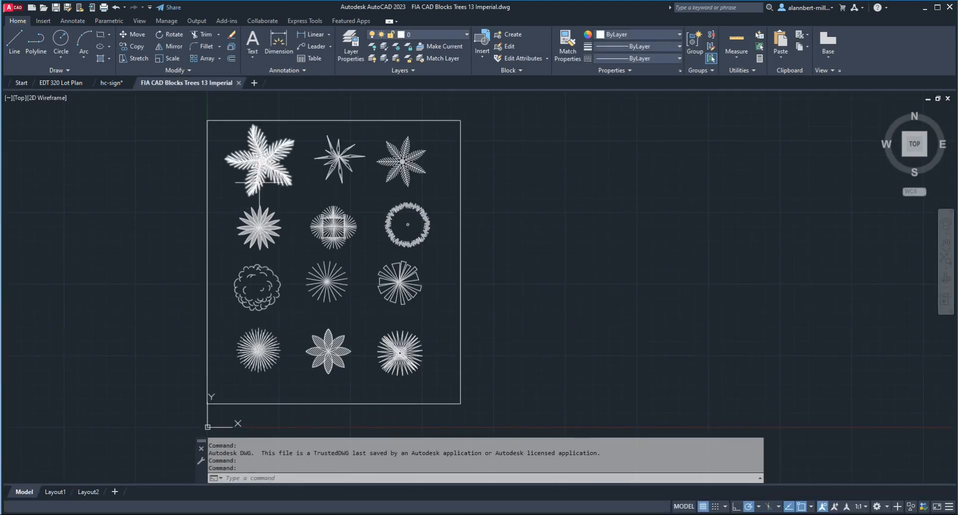
Copy the seven-leaf palm block at the end of the first row to the clipboard.
left_click(404, 162)
right_click(403, 162)
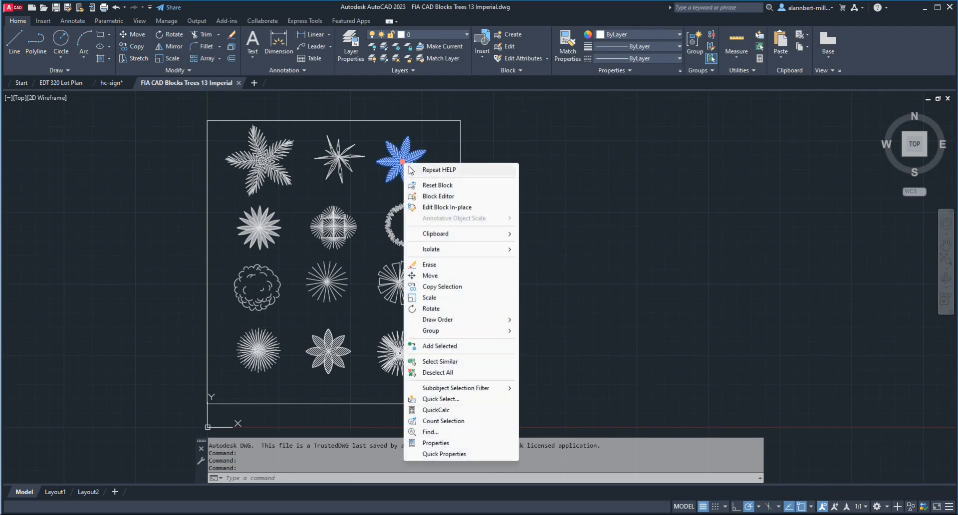
mouse_move(464, 234)
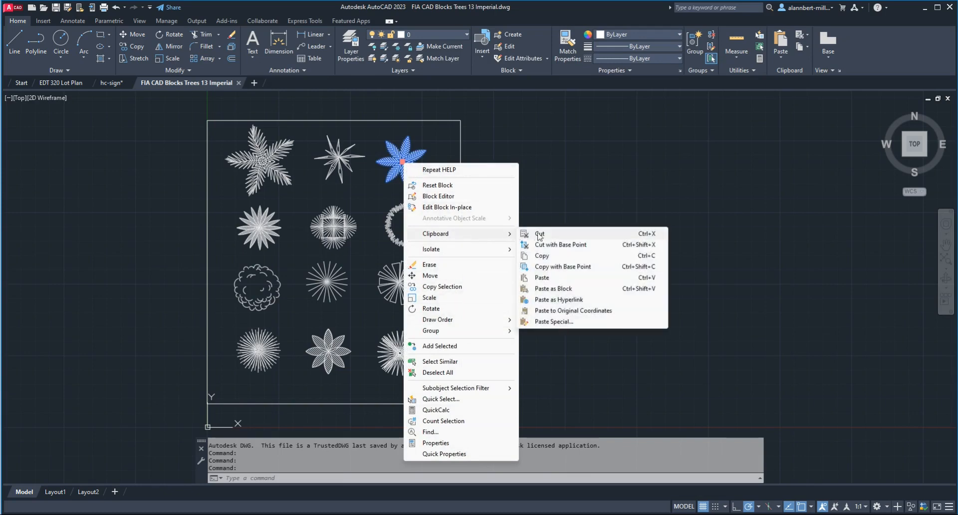
left_click(552, 261)
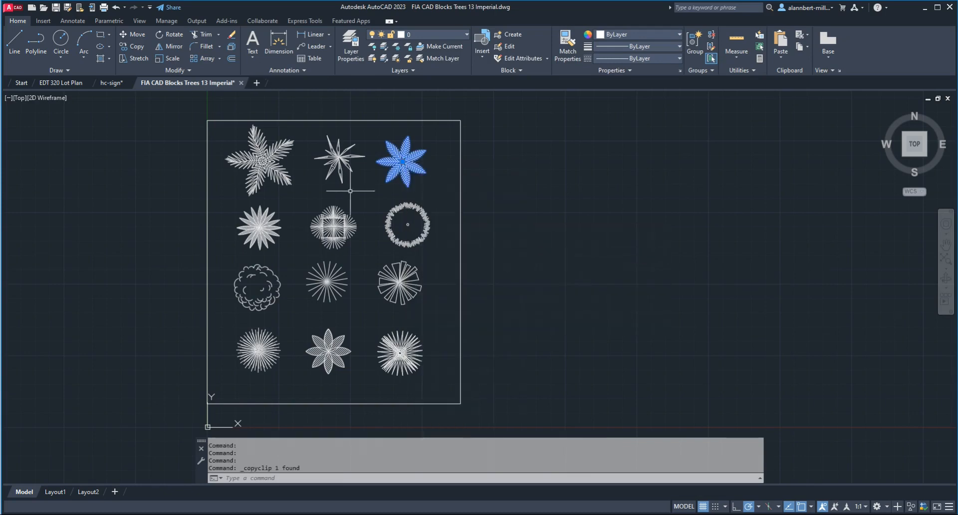
Paste the palm as a block into EDT 320 Lot Plan, between the two lower red lines near their right end.
left_click(66, 83)
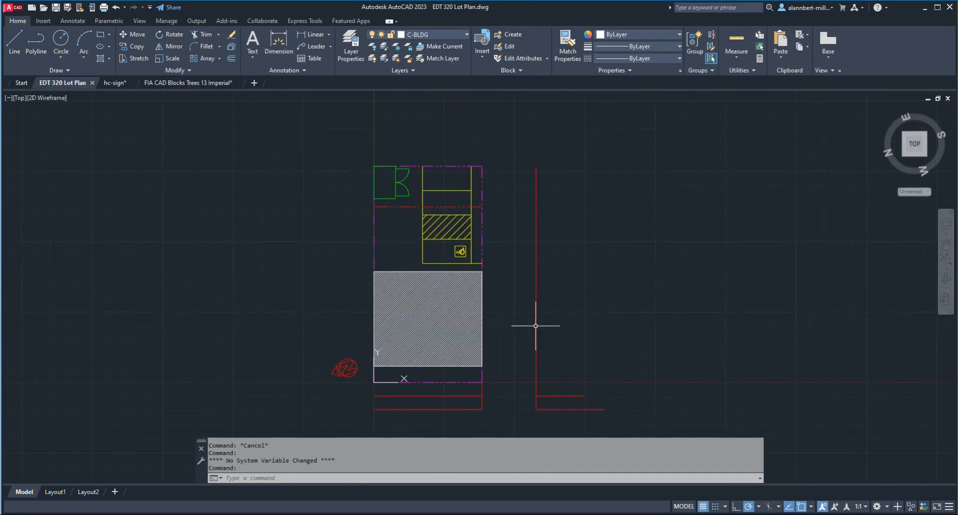
right_click(584, 281)
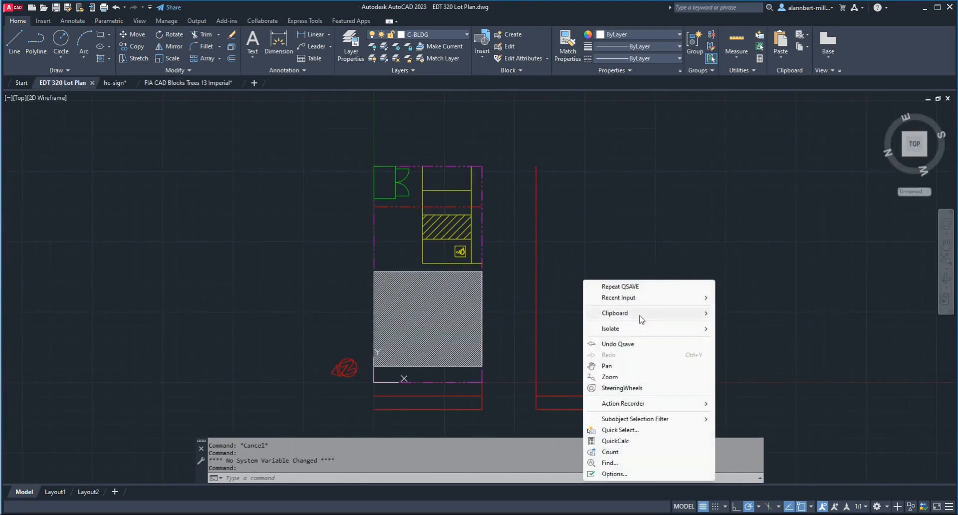
mouse_move(708, 314)
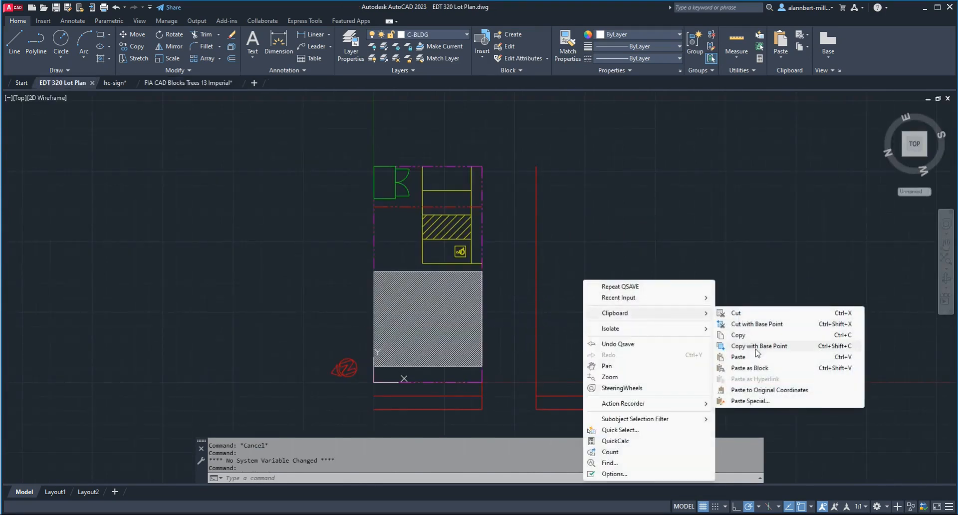
left_click(749, 368)
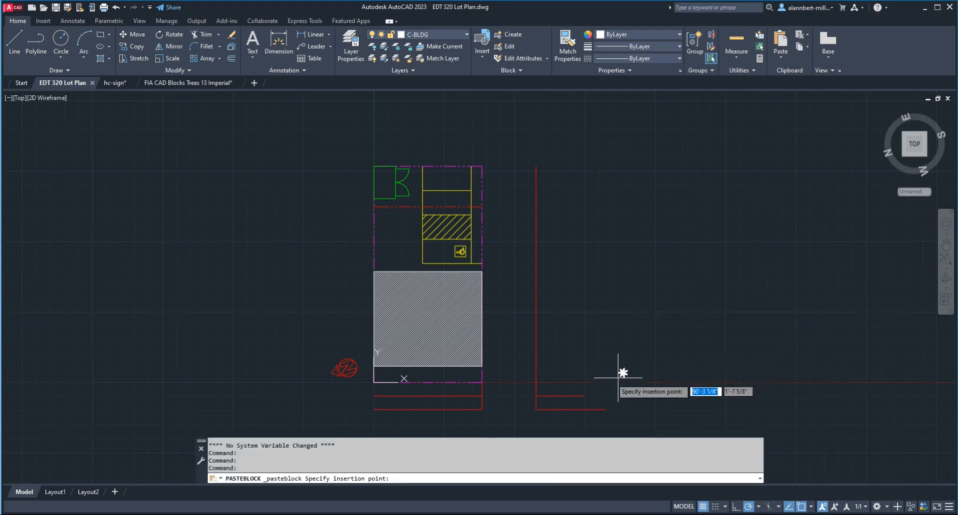
scroll(480, 392, "up", 6)
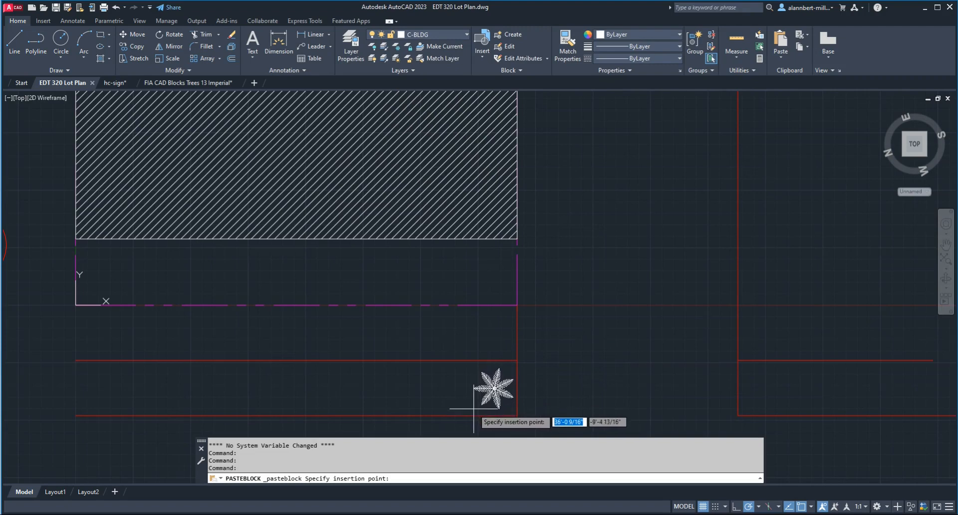
left_click(474, 408)
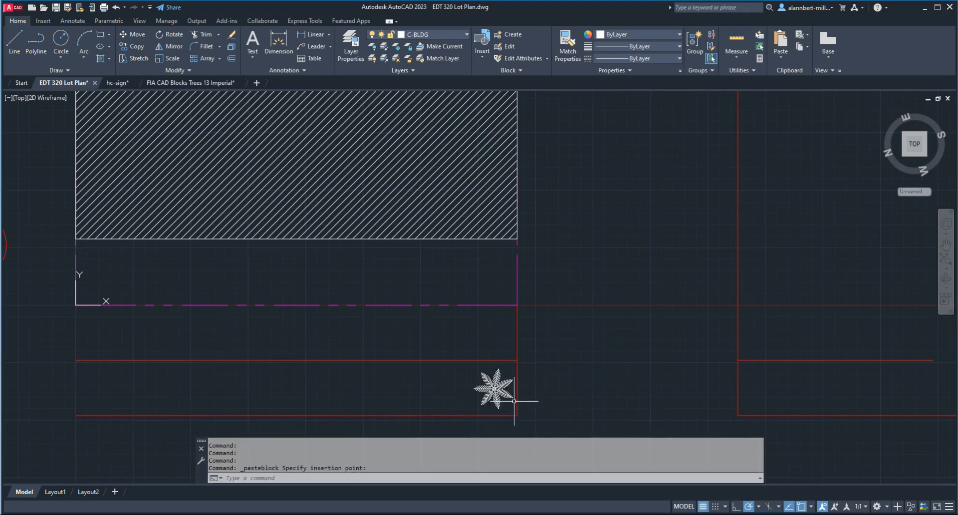
Scale the pasted palm tree up from its center by a factor of about 3.5.
key("Return")
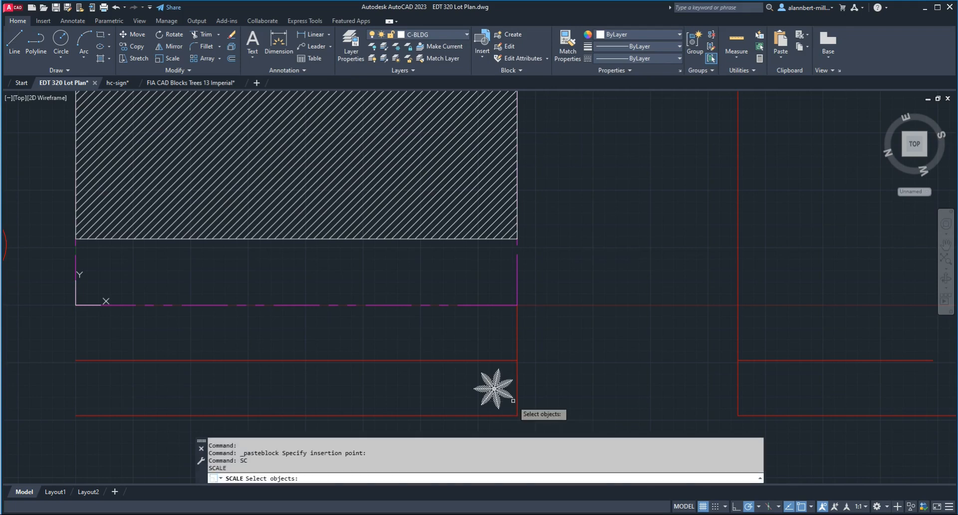
left_click(492, 388)
key("Return")
scroll(492, 389, "up", 5)
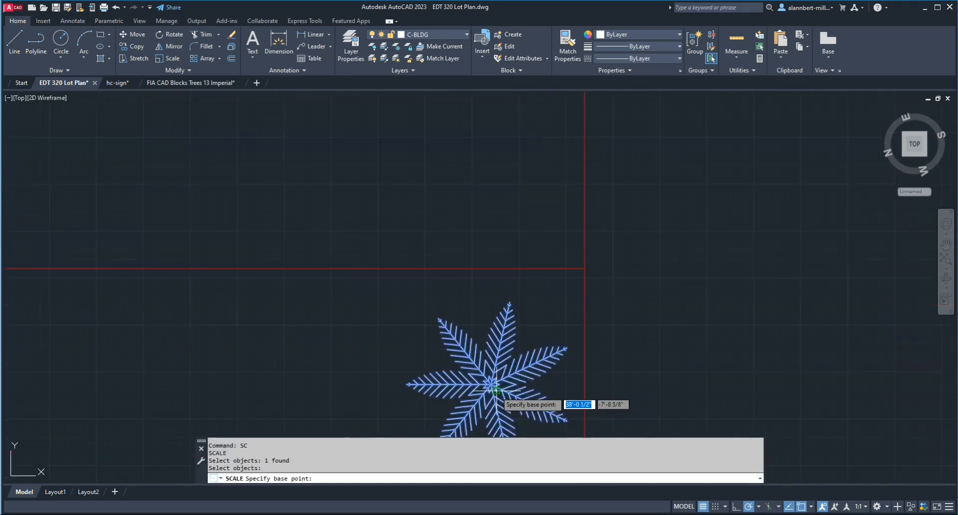
triple_click(491, 384)
double_click(491, 384)
scroll(491, 384, "down", 4)
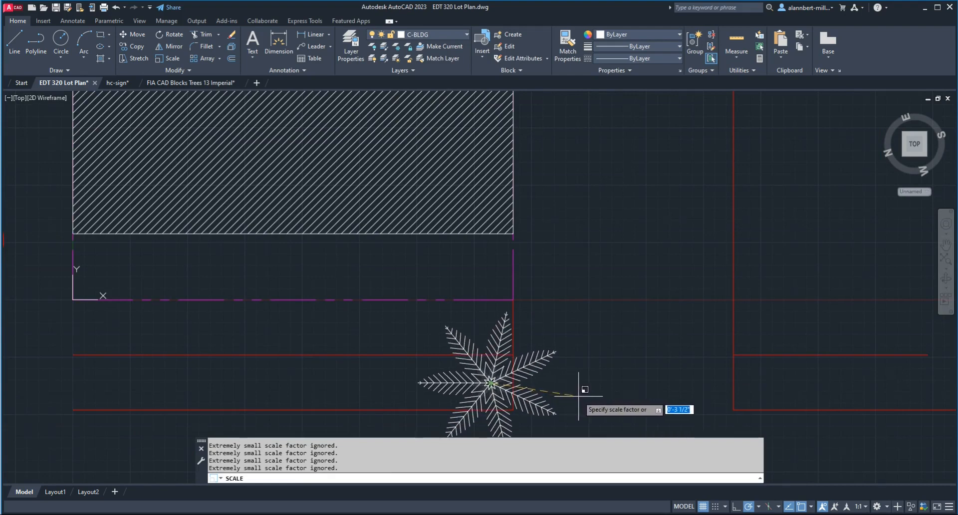
left_click(579, 396)
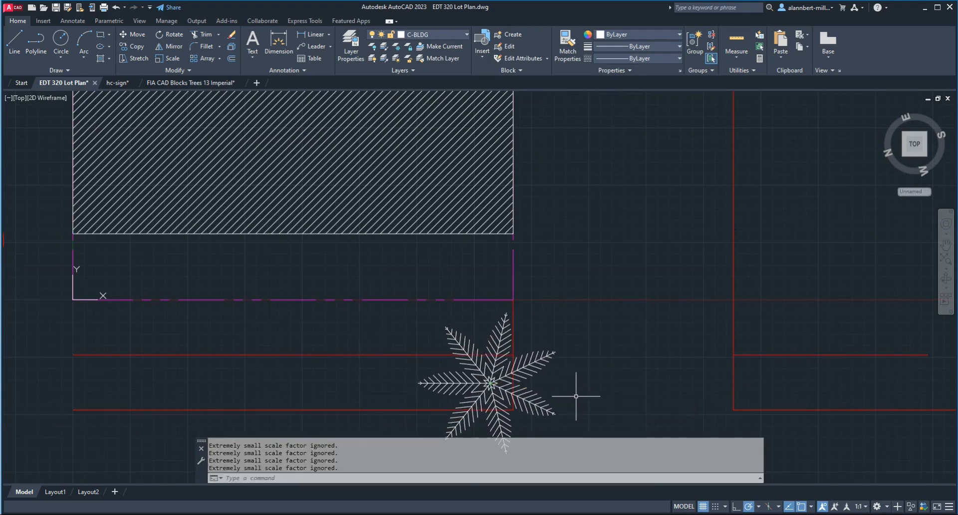
scroll(574, 395, "down", 4)
scroll(574, 396, "up", 2)
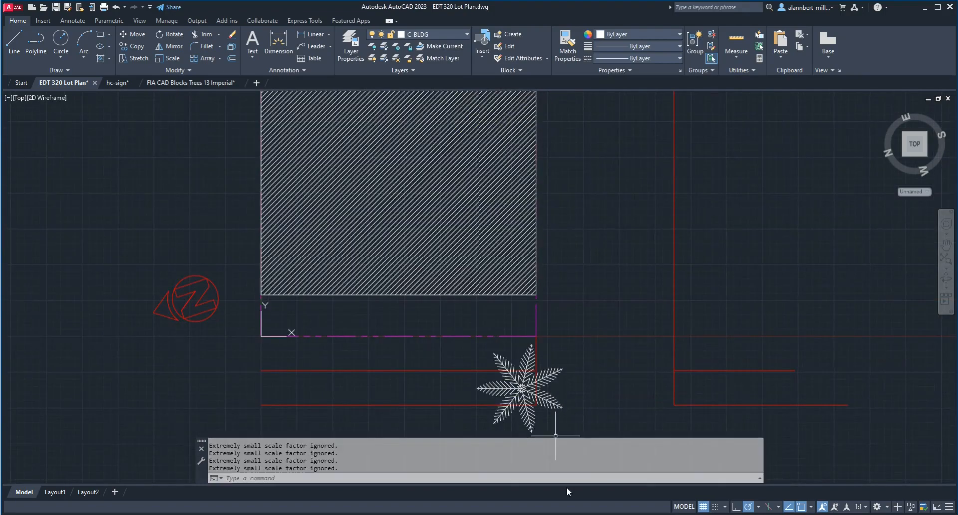
Check the tree spacing in Street View, then copy the palm tree 15' to the left along the sidewalk strip.
left_click(594, 510)
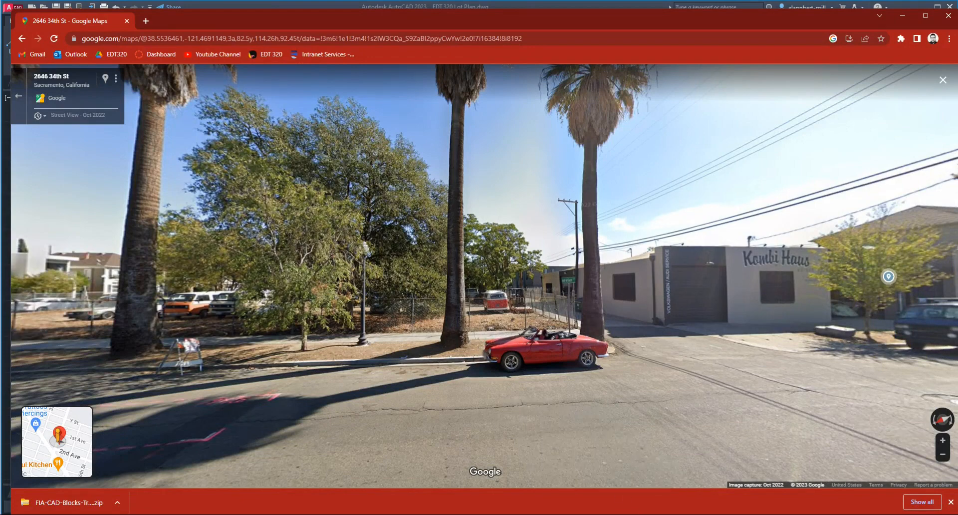
mouse_move(531, 488)
left_click(577, 462)
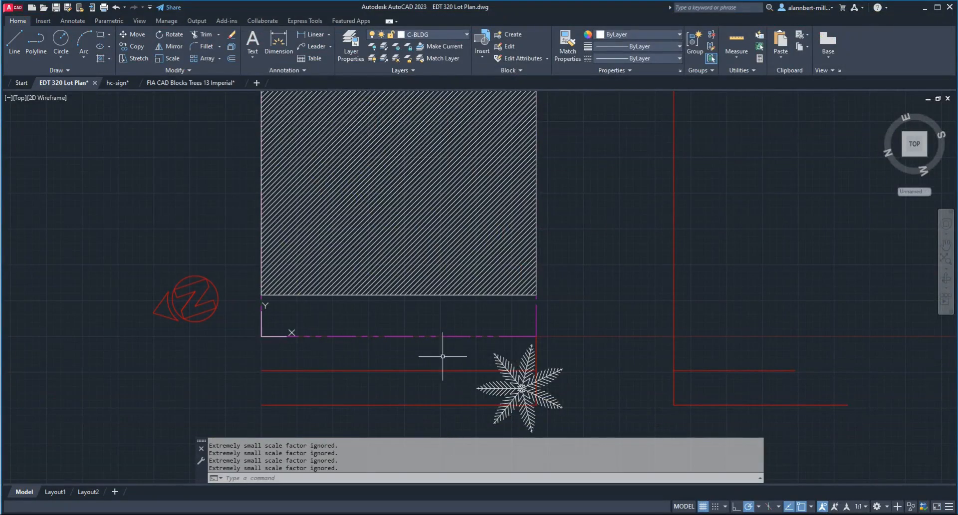
left_click(520, 387)
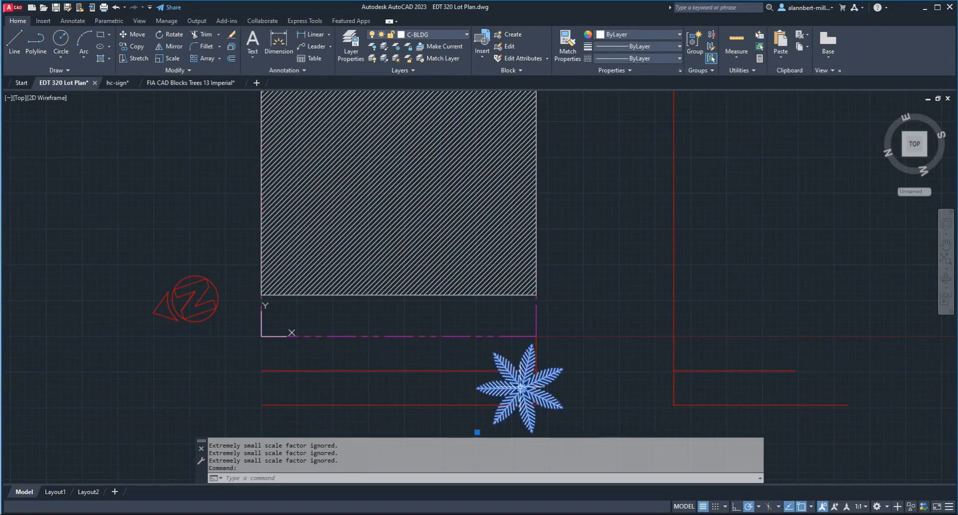
type("CP")
key("Return")
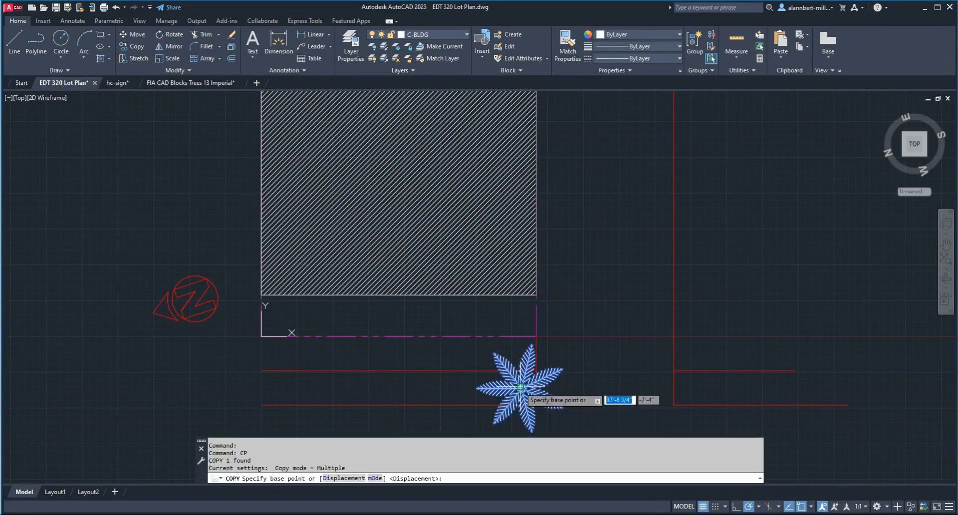
left_click(857, 274)
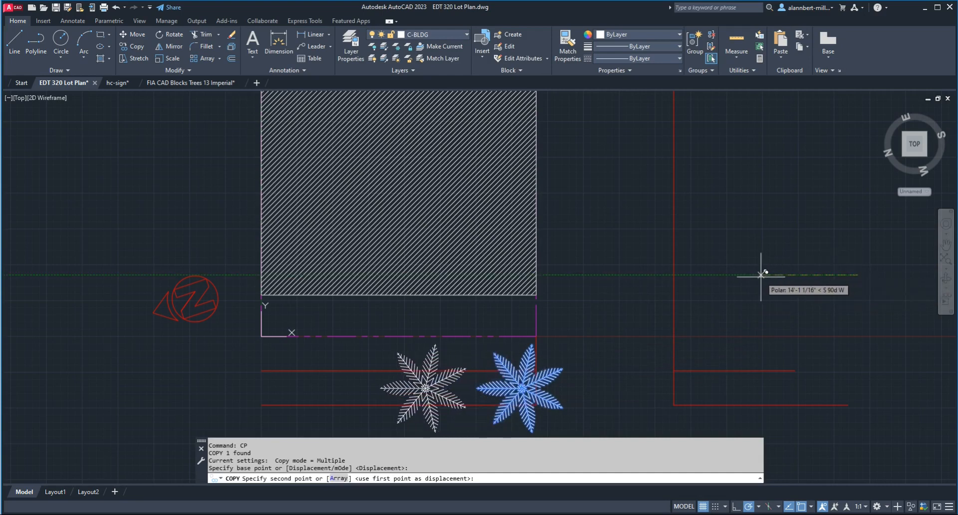
type("1")
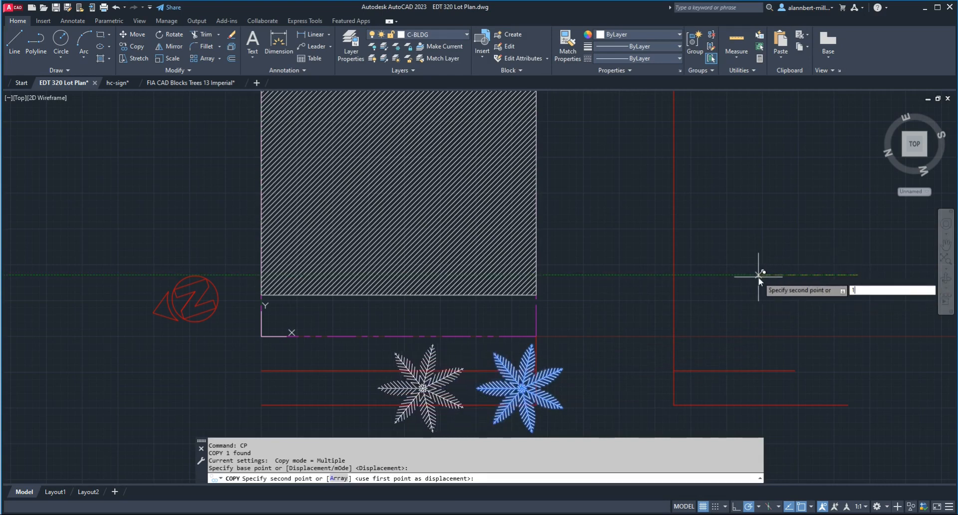
type("5'")
key("Return")
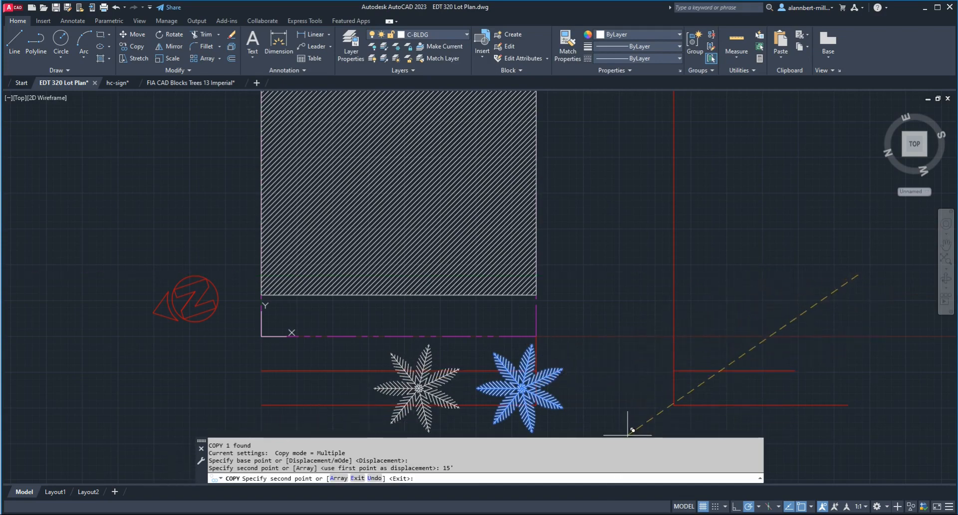
Recheck the tree positions in Street View and place another palm copy at the left end of the sidewalk strip.
key("alt+Tab")
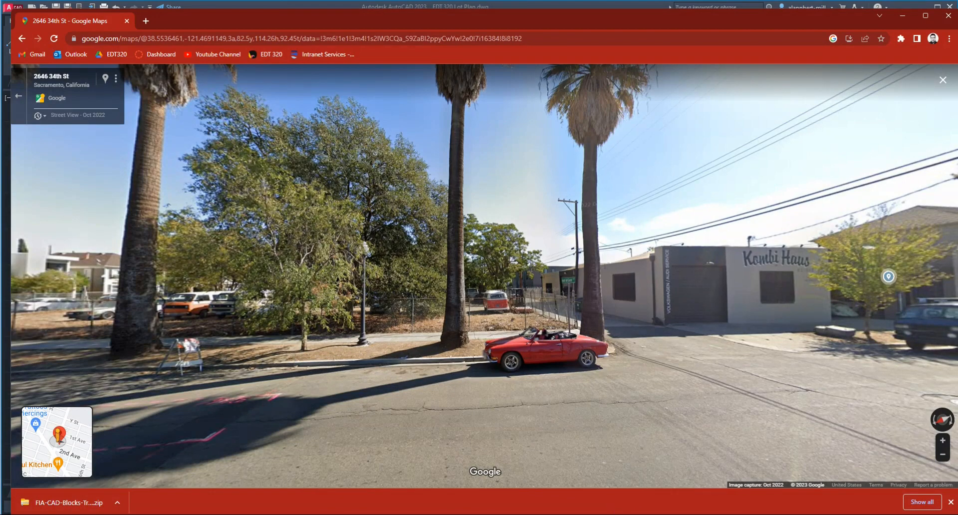
mouse_move(550, 513)
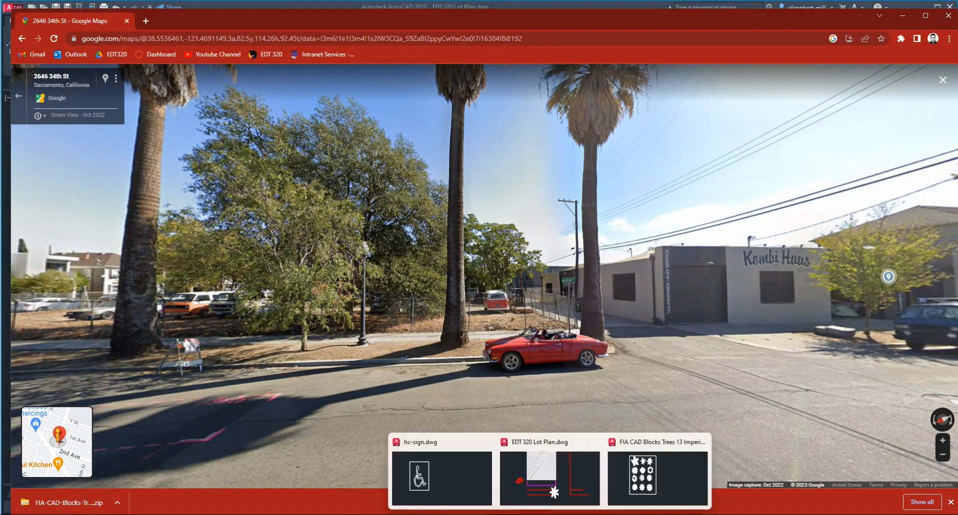
left_click(538, 484)
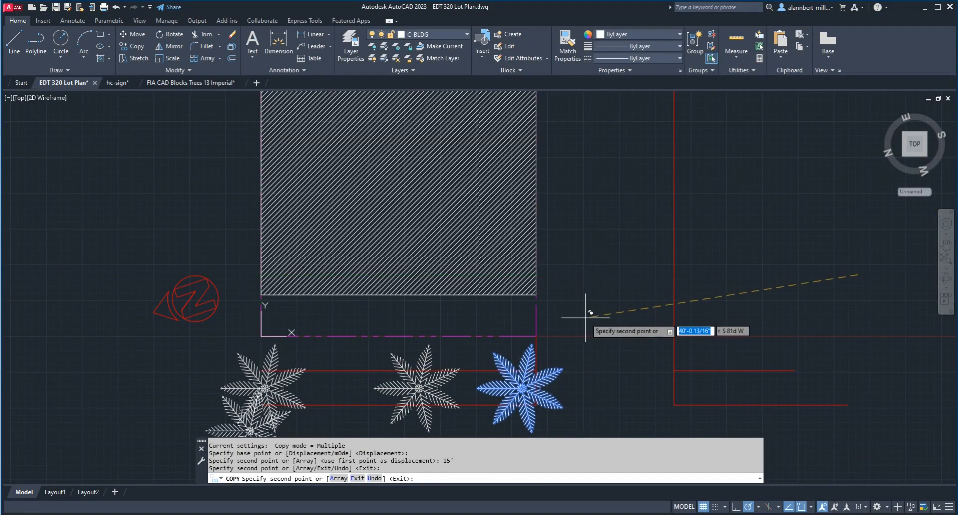
key("Escape")
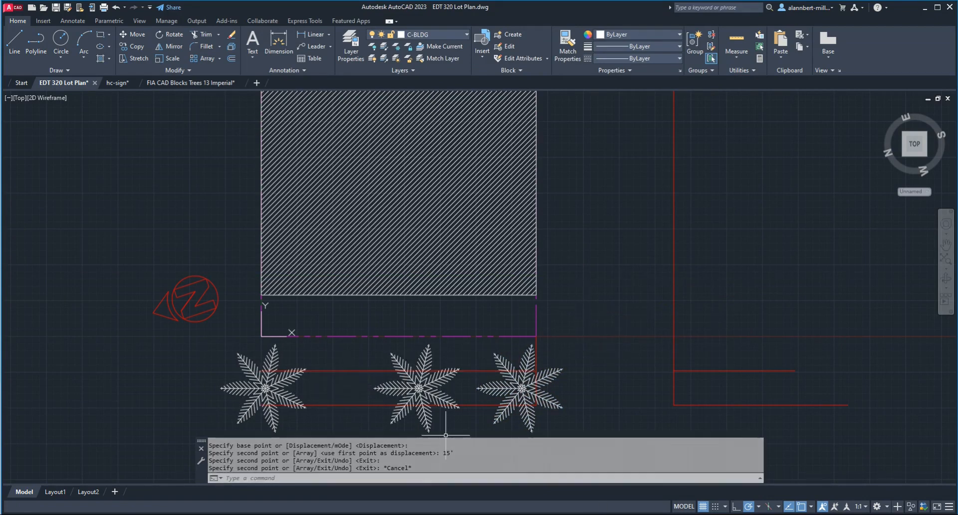
Check the trees in Street View, then copy the round wedge-branched tree in the third row of the FIA CAD Blocks Trees 13 Imperial drawing.
key("alt+Tab")
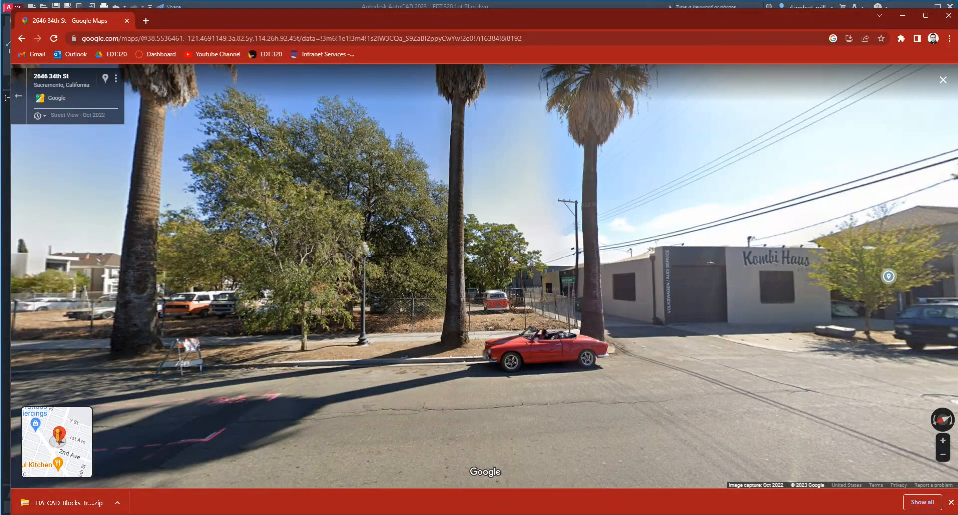
mouse_move(659, 514)
mouse_move(551, 513)
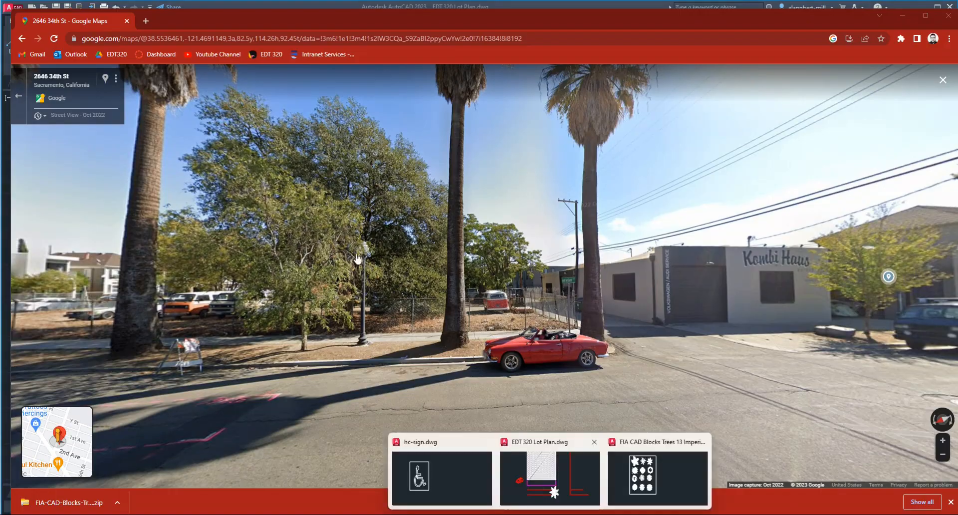
left_click(531, 439)
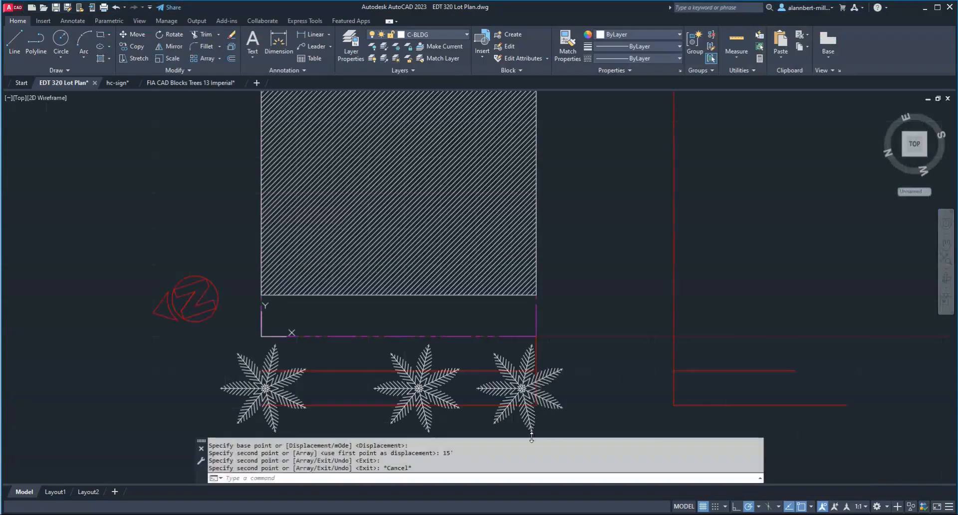
left_click(215, 83)
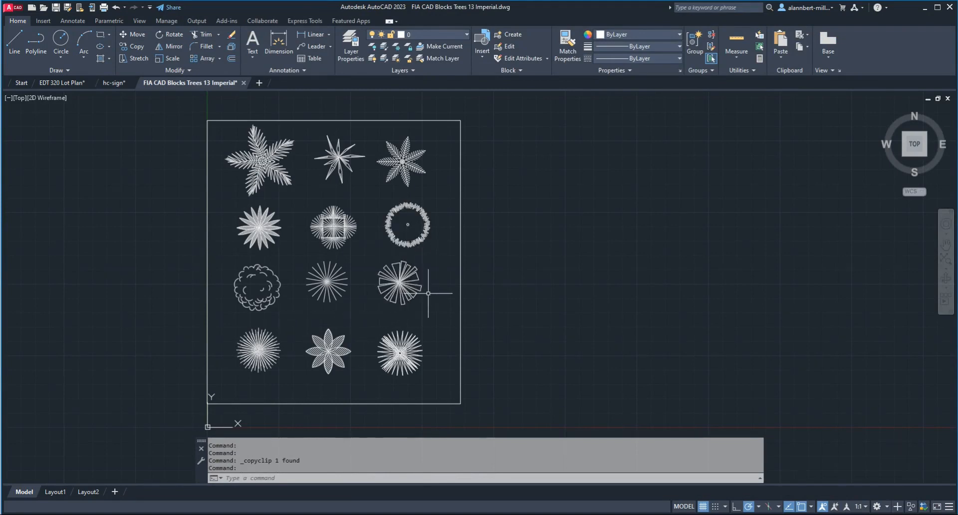
left_click(401, 283)
right_click(400, 283)
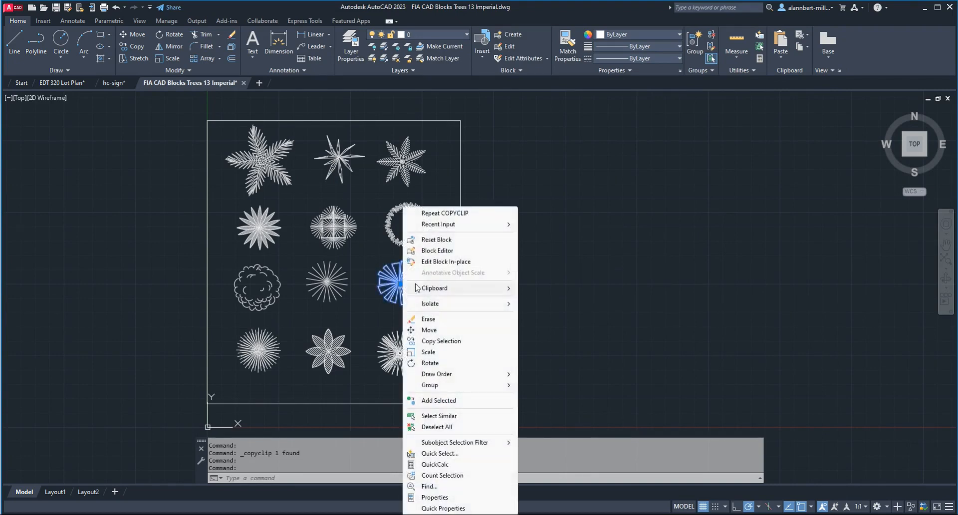
mouse_move(454, 288)
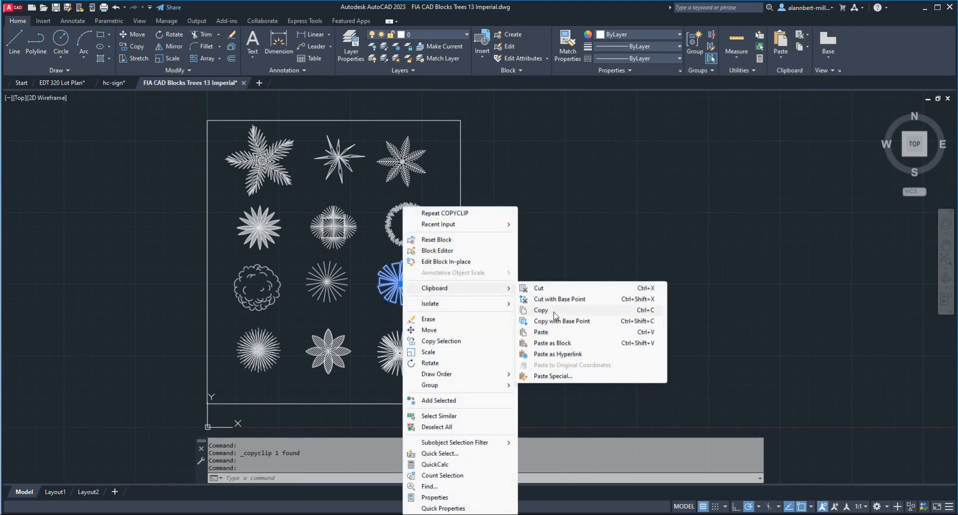
left_click(554, 312)
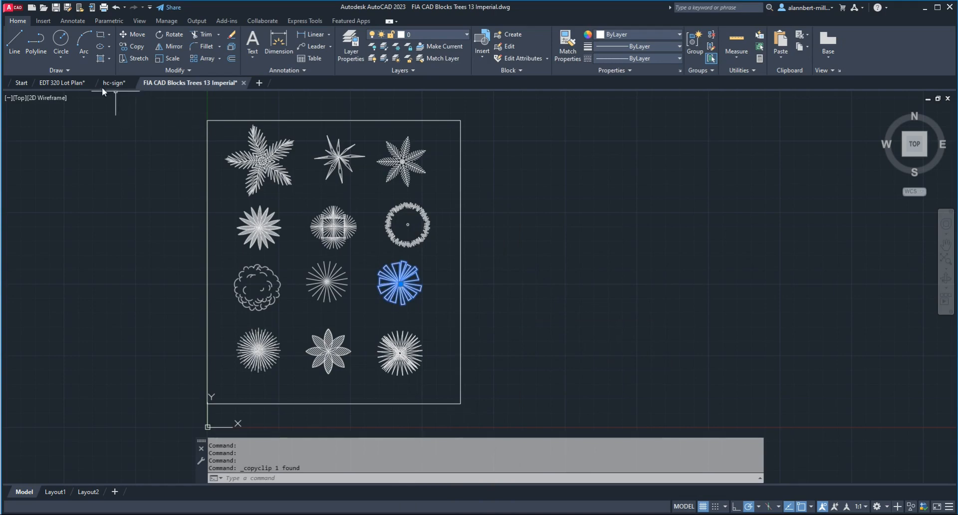
Paste the copied tree as a block into EDT 320 Lot Plan, in the empty space beyond the leftmost palm.
left_click(73, 84)
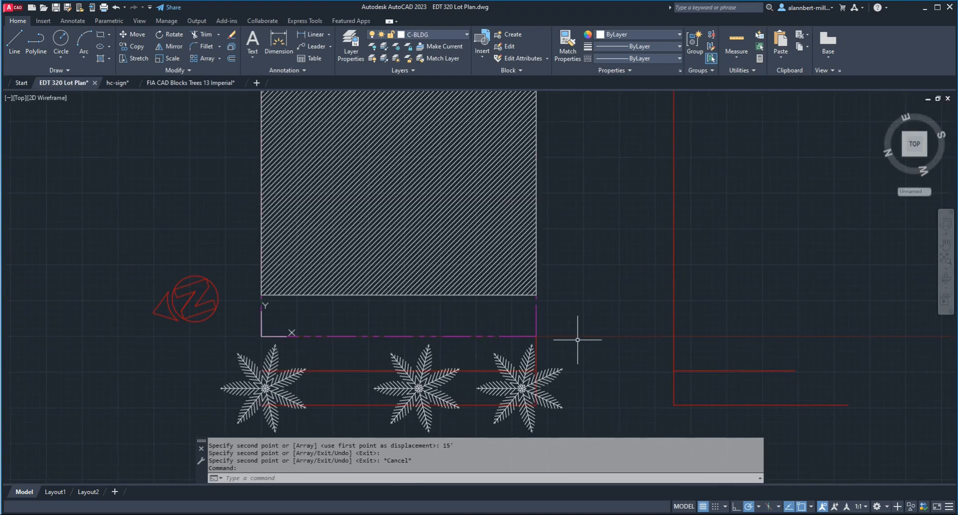
right_click(581, 312)
mouse_move(614, 348)
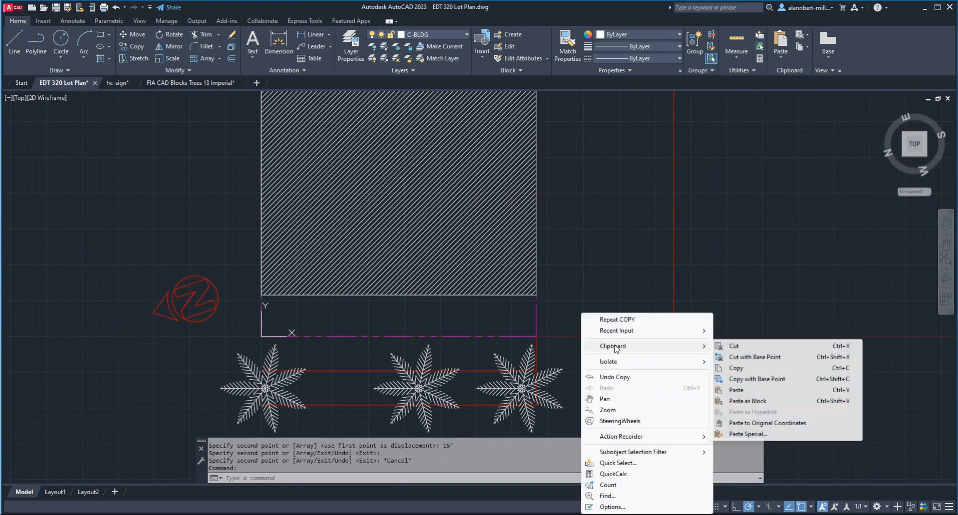
left_click(748, 401)
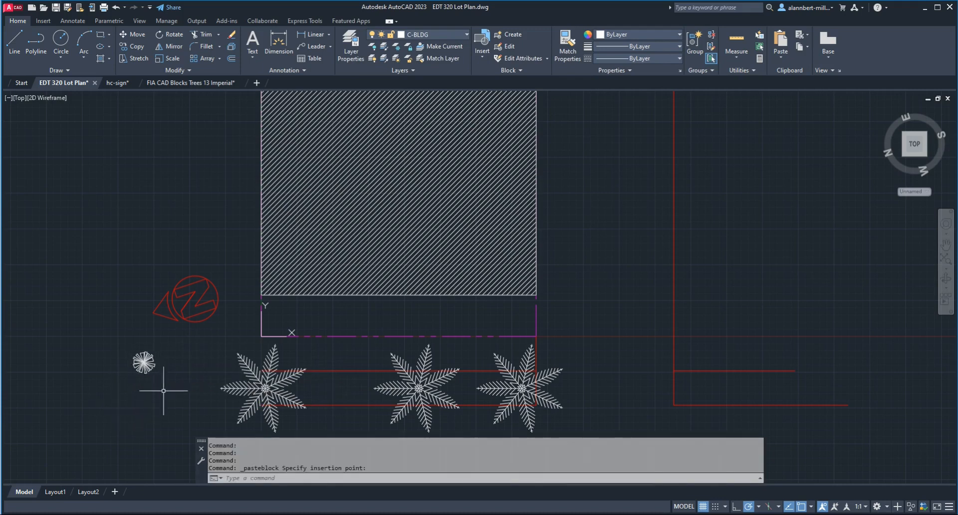
Move the small pasted tree from its center onto the sidewalk strip, between the left and middle palms.
type("m")
key("Return")
left_click(142, 360)
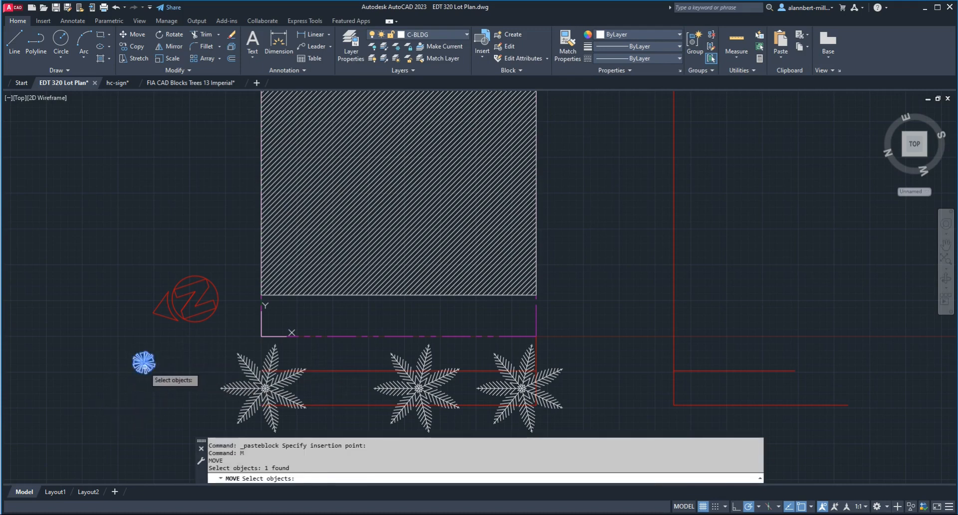
key("Return")
left_click(145, 363)
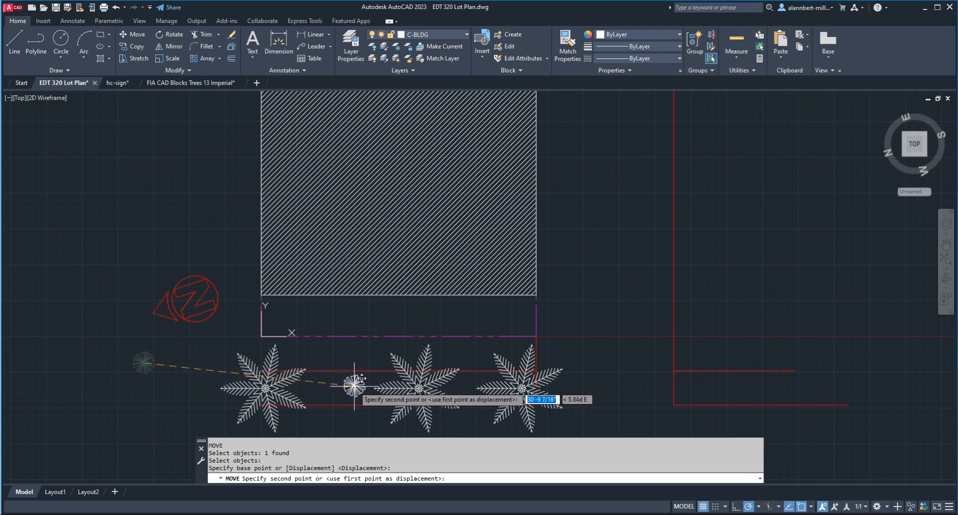
left_click(356, 384)
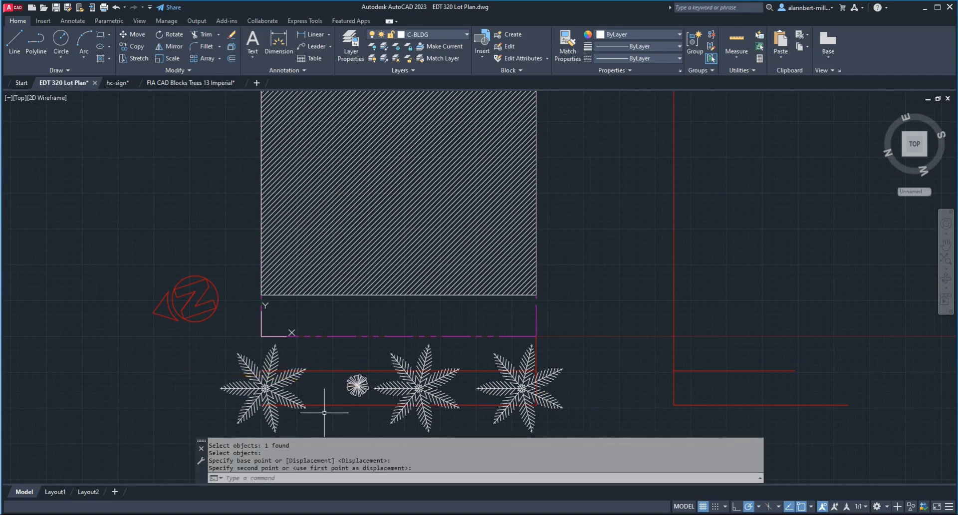
Create a new layer named C-TREE and set its color to yellow.
scroll(548, 359, "down", 2)
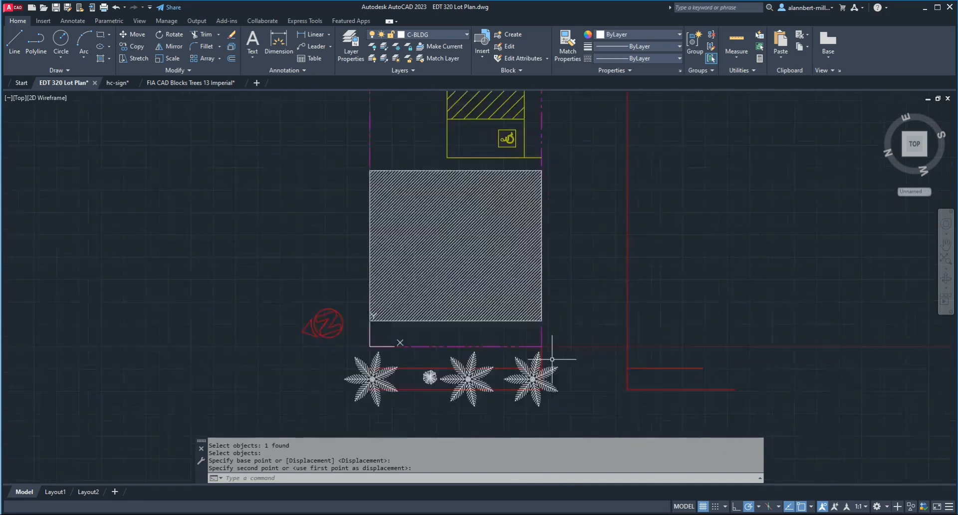
scroll(552, 359, "up", 2)
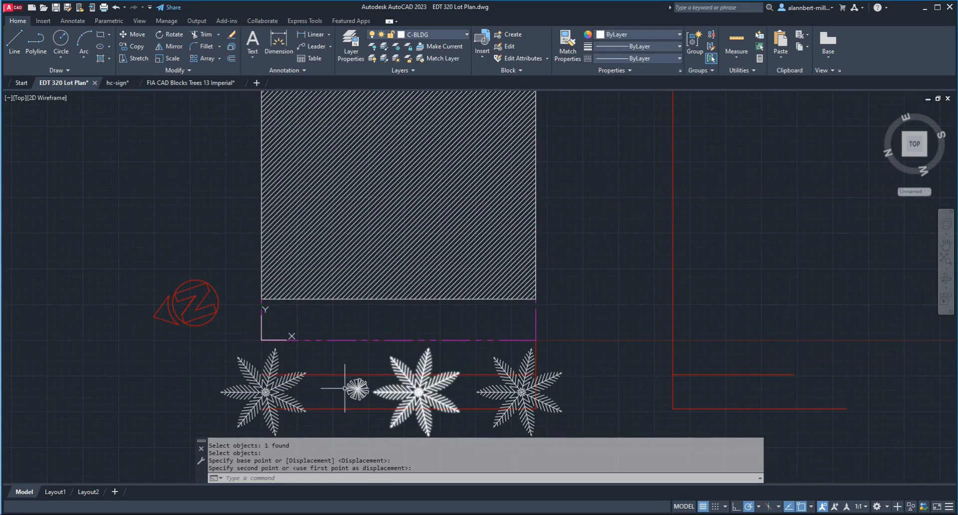
left_click(345, 61)
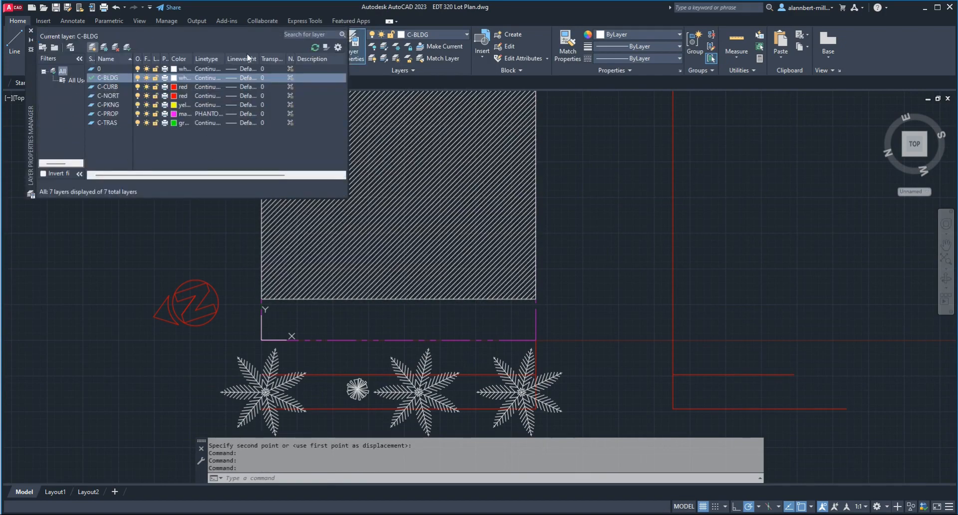
left_click(93, 47)
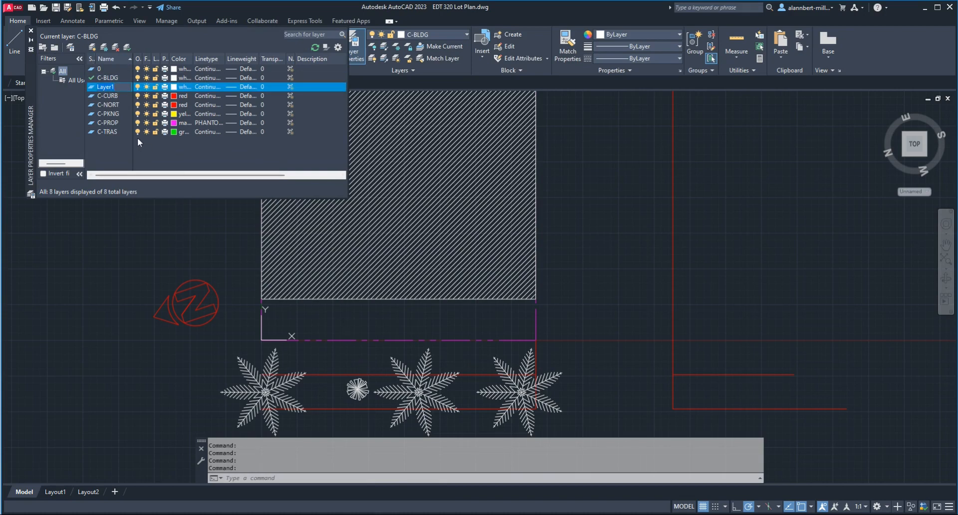
type("C-TREE")
left_click(174, 87)
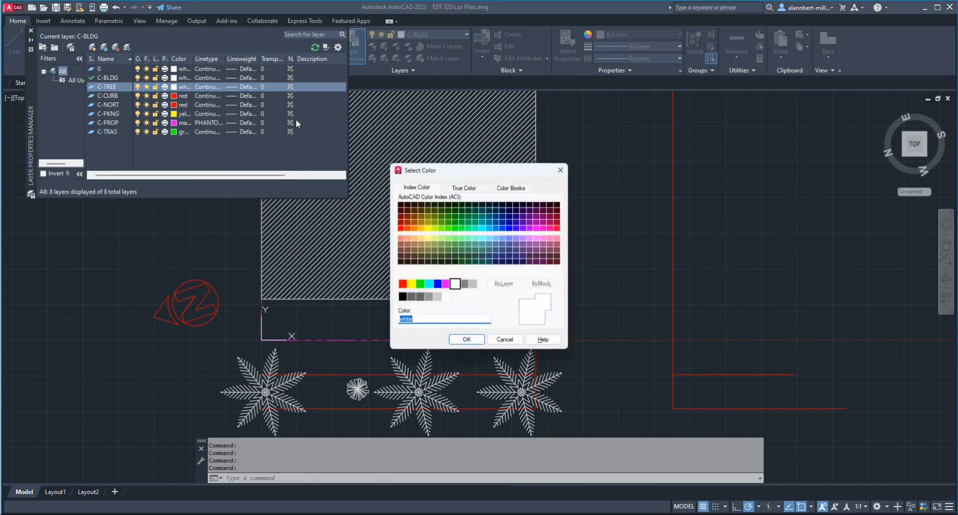
left_click(410, 284)
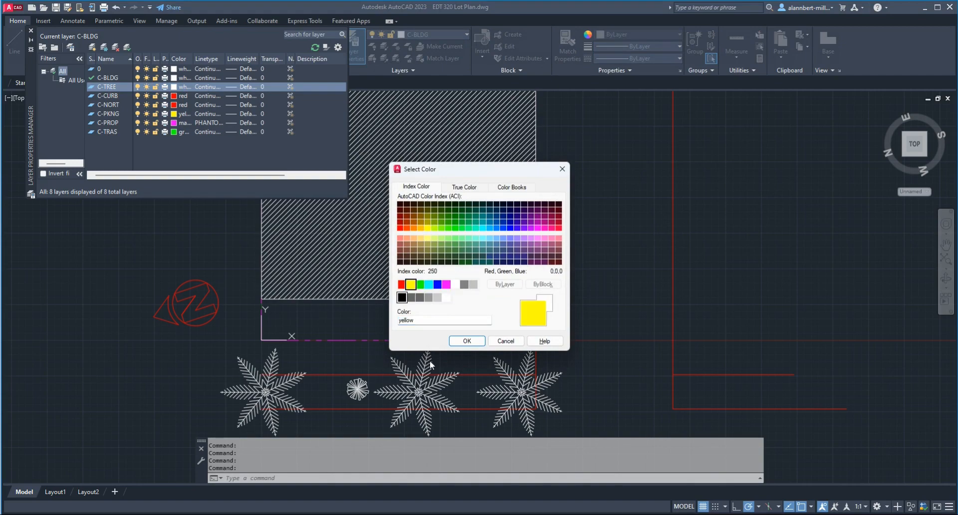
left_click(464, 343)
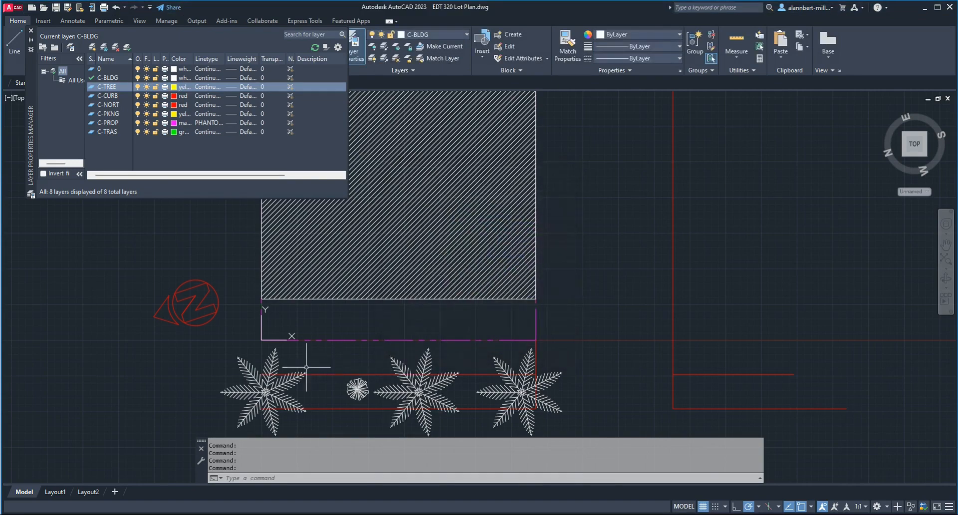
Assign the three palms and the small tree to the C-TREE layer and close the layer properties manager.
left_click(264, 392)
left_click(419, 391)
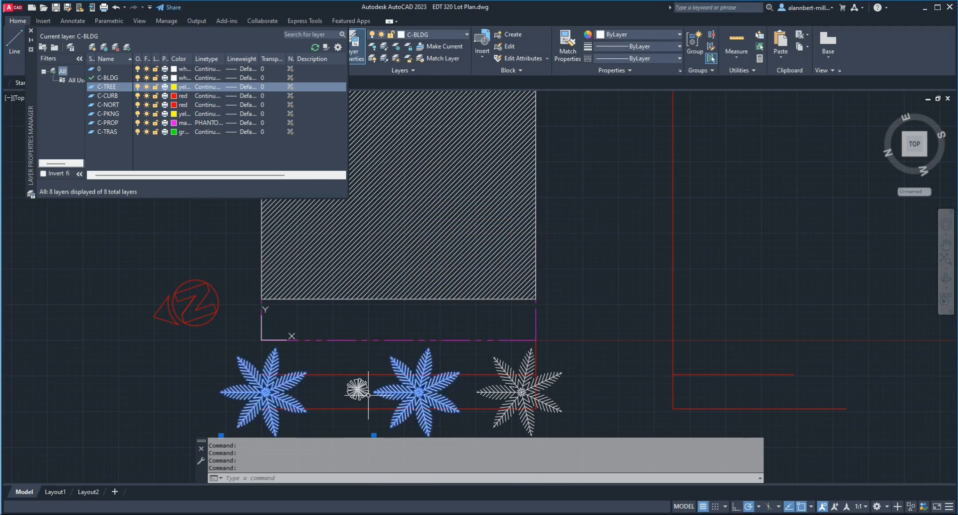
left_click(357, 389)
left_click(510, 387)
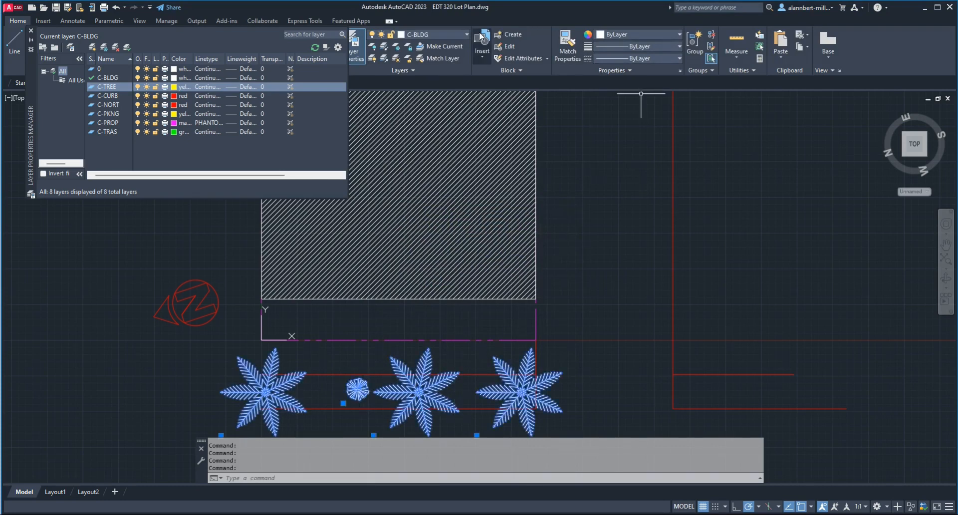
left_click(438, 32)
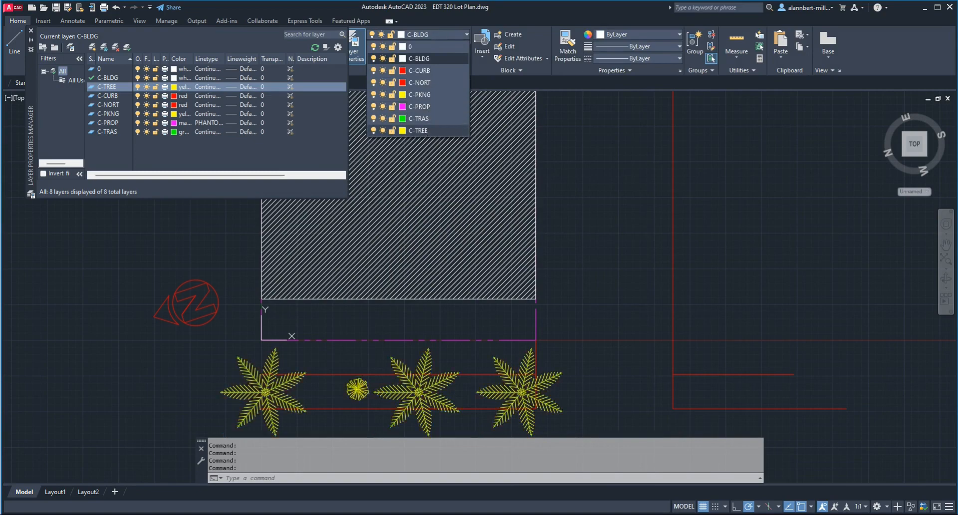
left_click(418, 130)
key("Escape")
key("Escape")
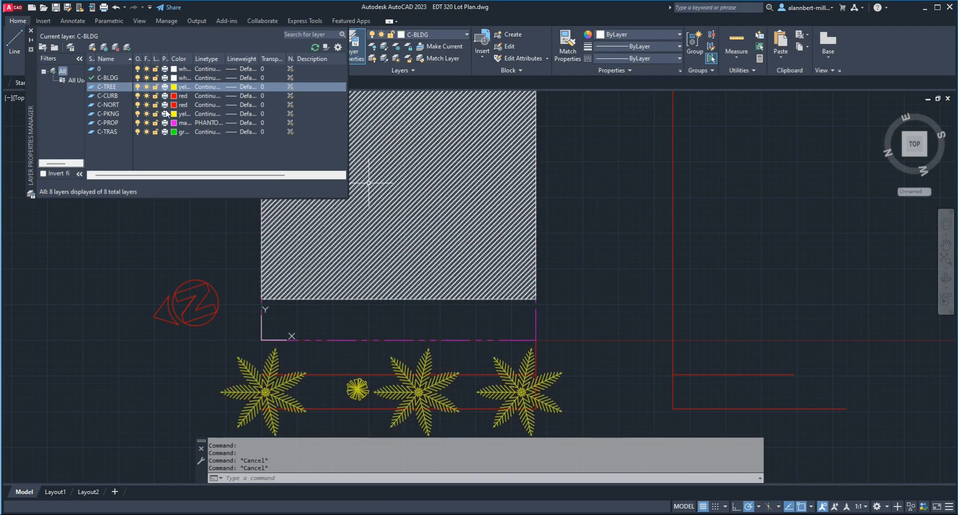
left_click(30, 34)
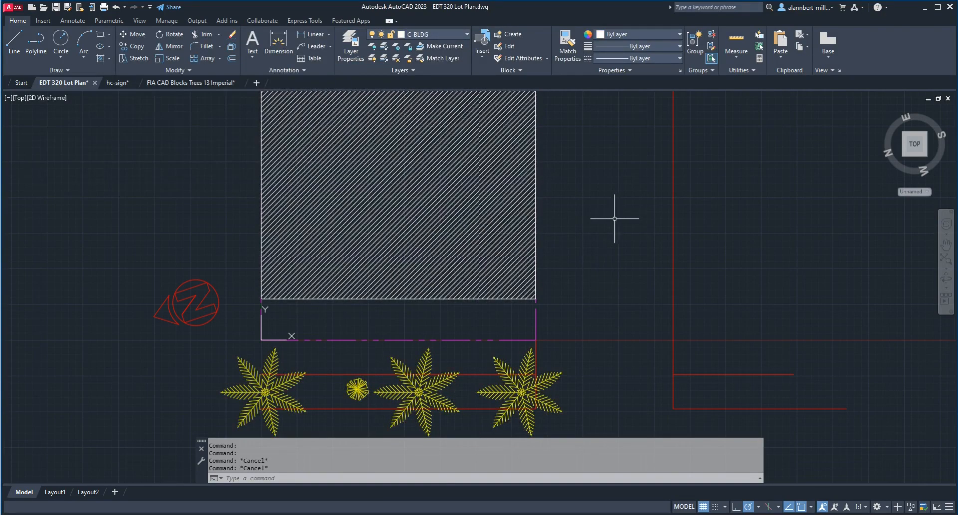
Show the whole lot plan, try docking the command line window and float it again, and save the drawing.
scroll(613, 218, "down", 4)
scroll(614, 218, "up", 2)
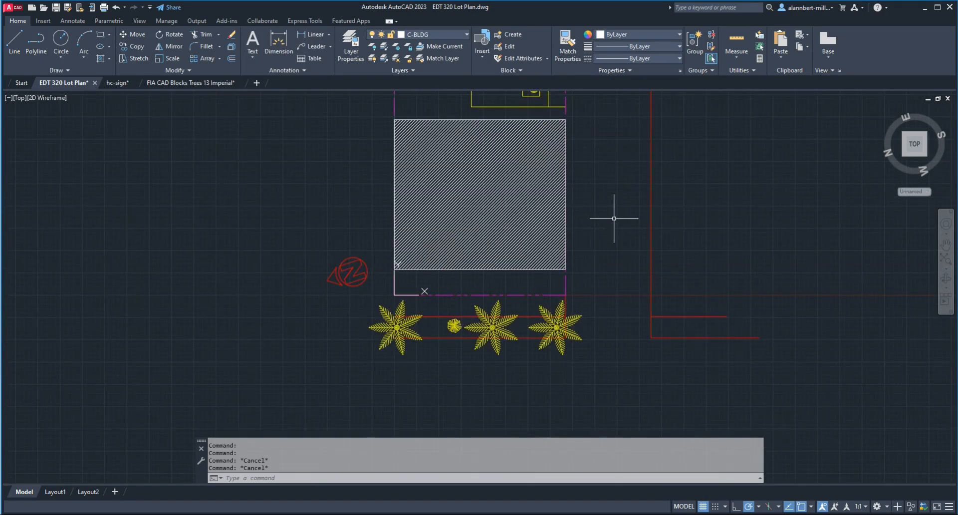
scroll(613, 218, "down", 5)
scroll(614, 218, "up", 3)
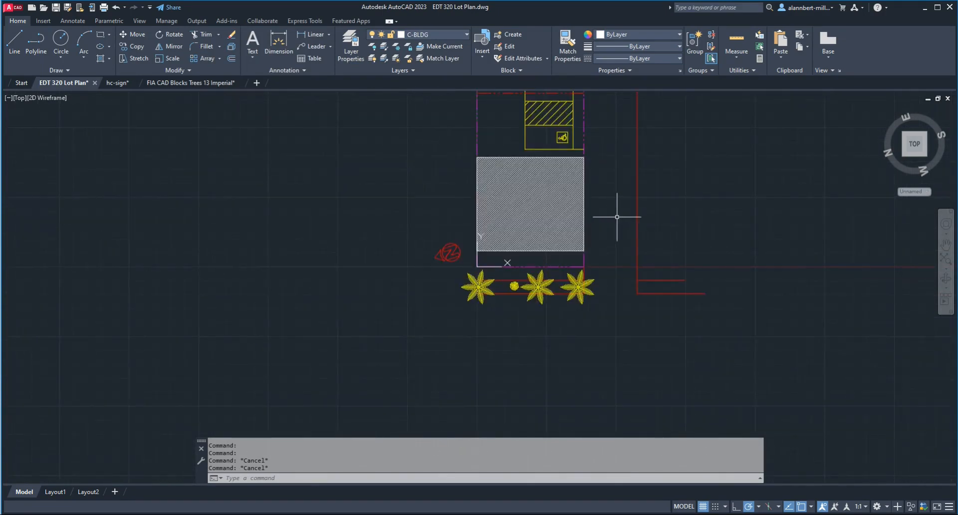
mouse_move(617, 217)
middle_mouse_down()
mouse_move(566, 318)
mouse_move(554, 312)
middle_mouse_up()
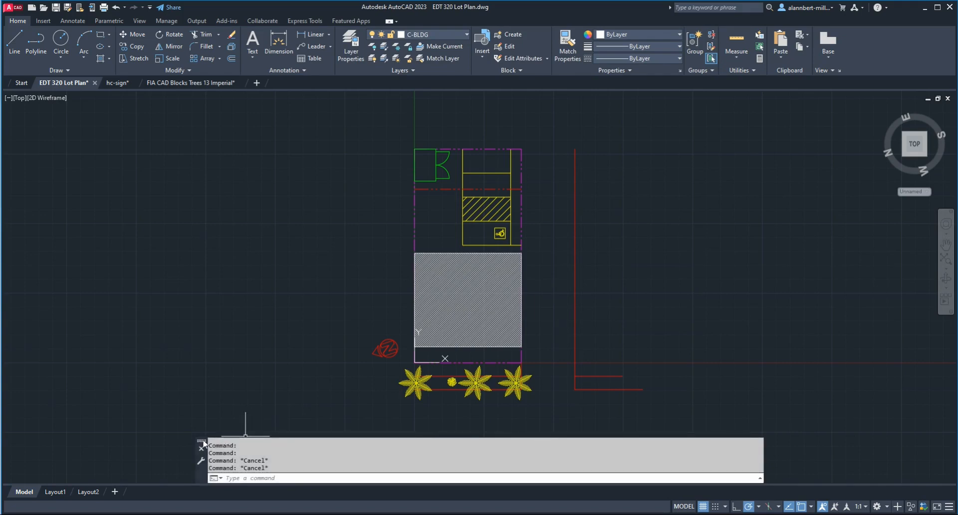
mouse_move(204, 442)
left_mouse_down()
mouse_move(202, 430)
mouse_move(141, 410)
mouse_move(241, 438)
mouse_move(181, 436)
mouse_move(182, 410)
mouse_move(151, 458)
mouse_move(143, 481)
mouse_move(160, 442)
mouse_move(154, 481)
left_mouse_up()
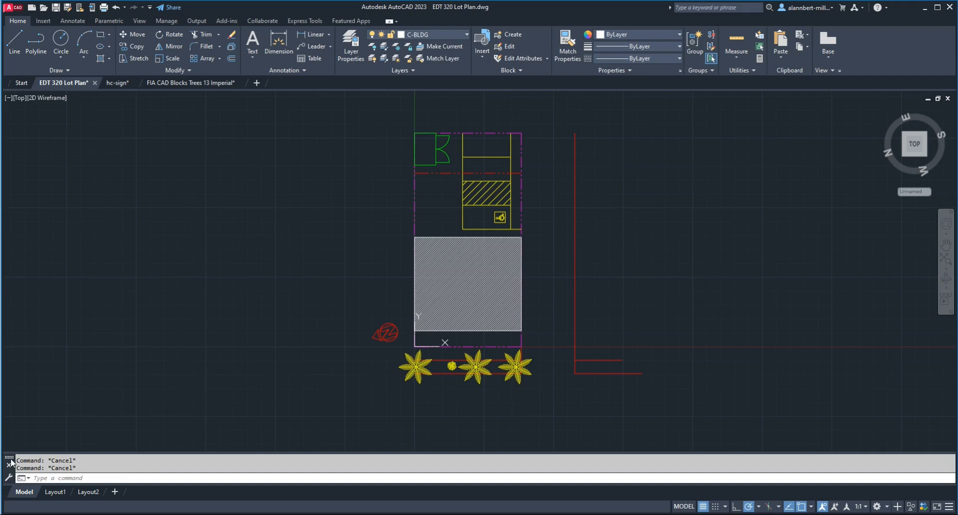
mouse_move(9, 460)
left_mouse_down()
mouse_move(80, 445)
mouse_move(238, 446)
mouse_move(237, 430)
mouse_move(226, 440)
left_mouse_up()
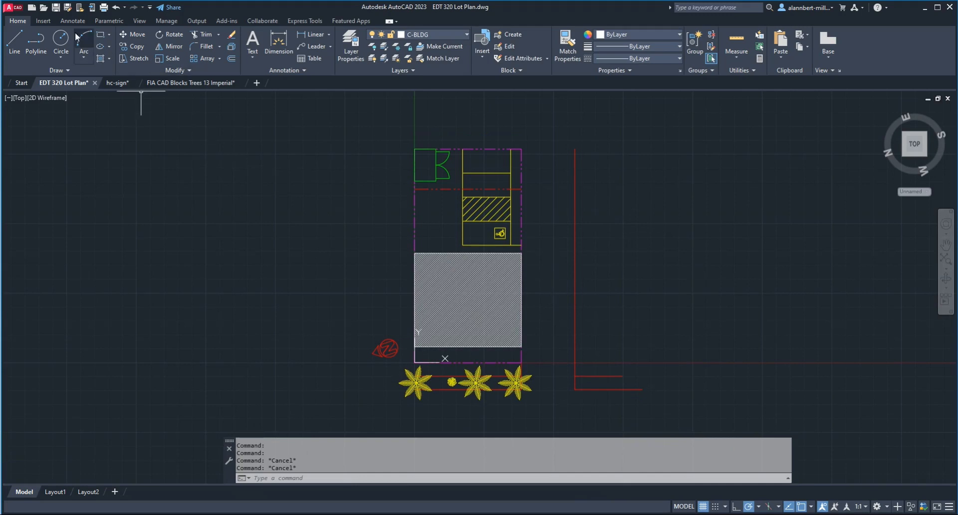
left_click(56, 7)
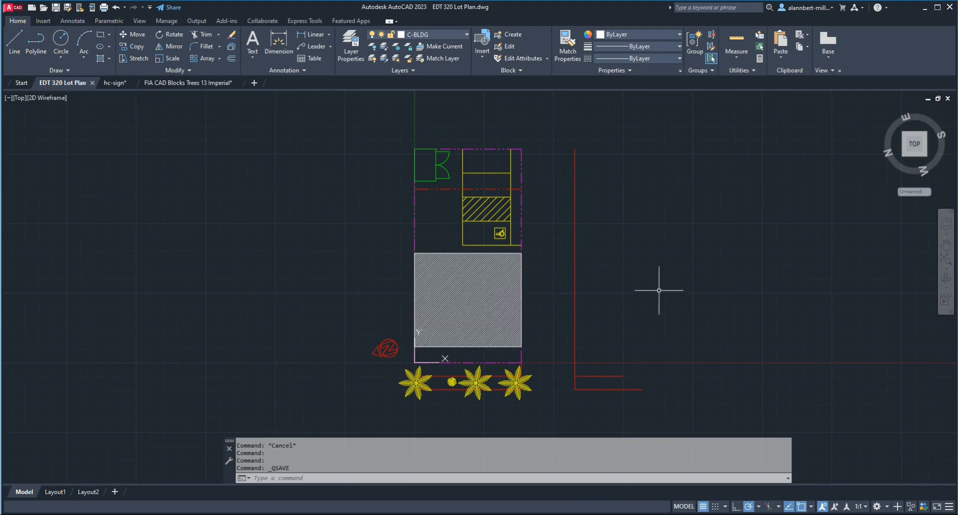